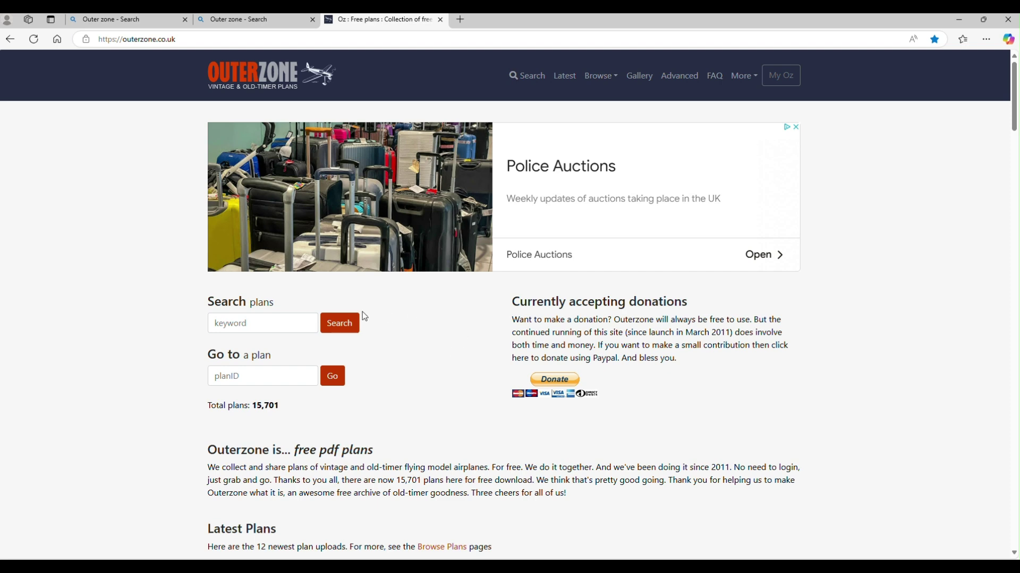
Search the plan archive for "Contestor".
click(216, 323)
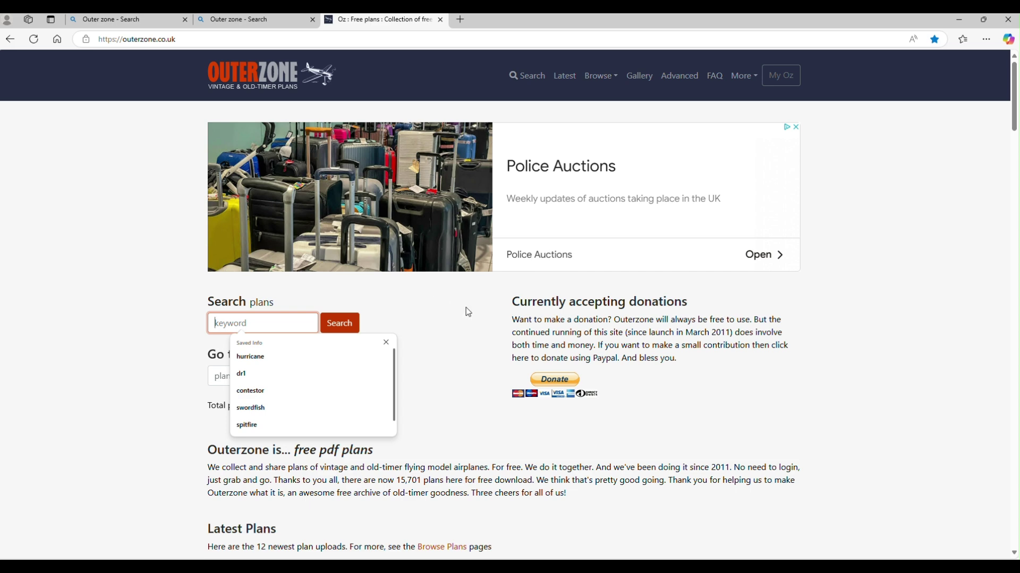
text(Co)
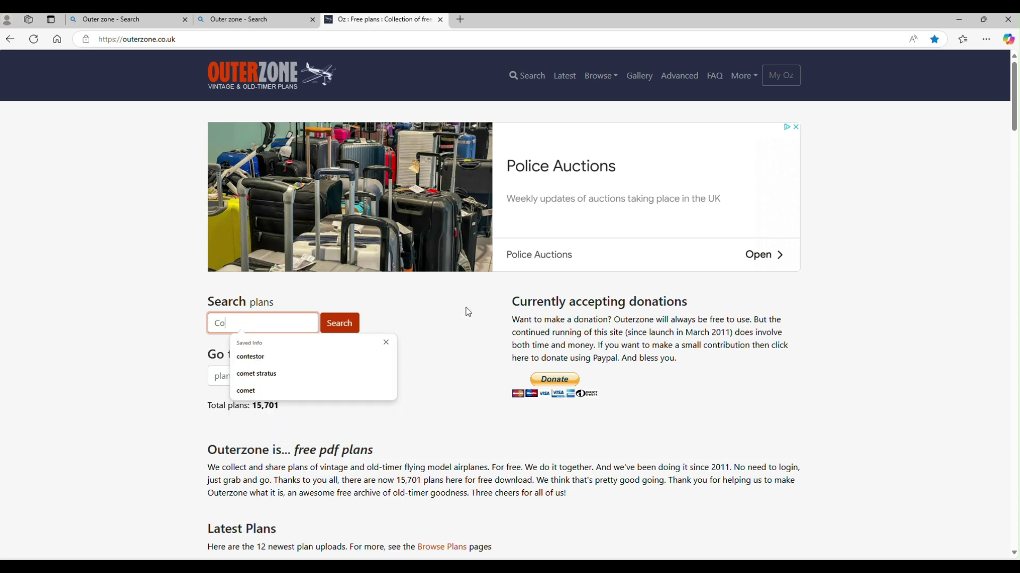
text(nt)
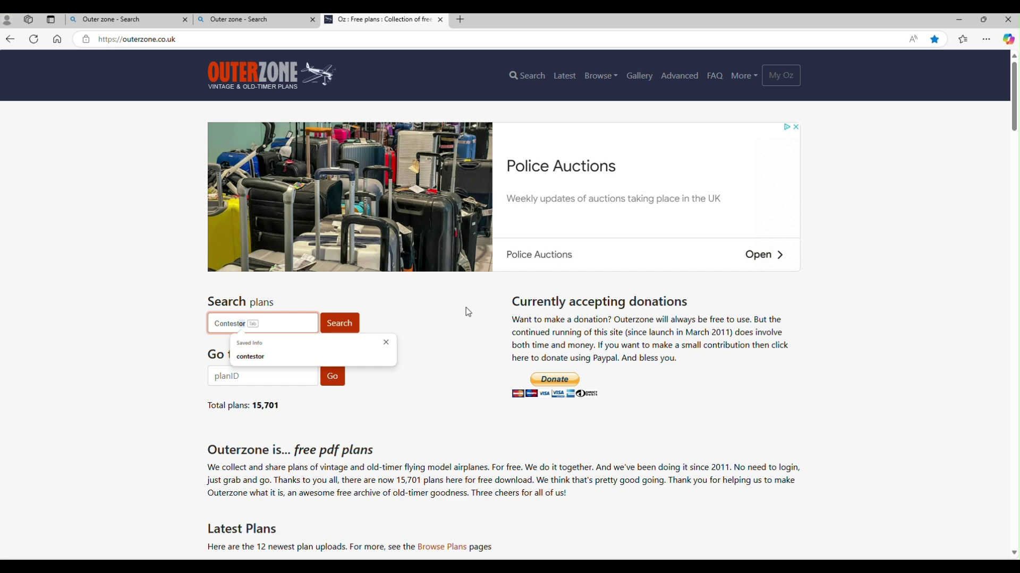
key(Tab)
click(337, 323)
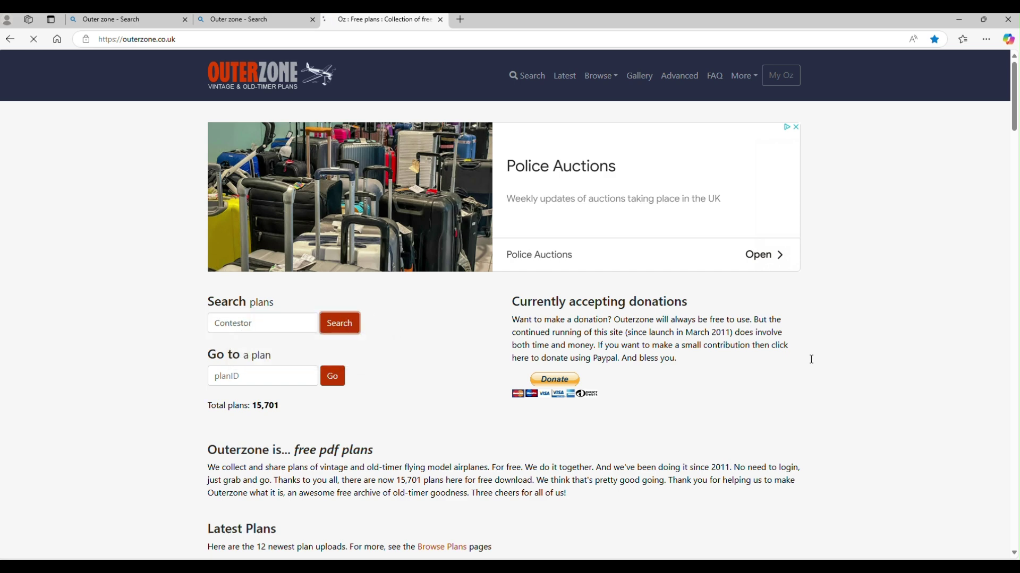
Open the details page of the 1947 Keil Kraft Contestor plan (oz4448) from the search results.
scroll(605, 327, down, 4)
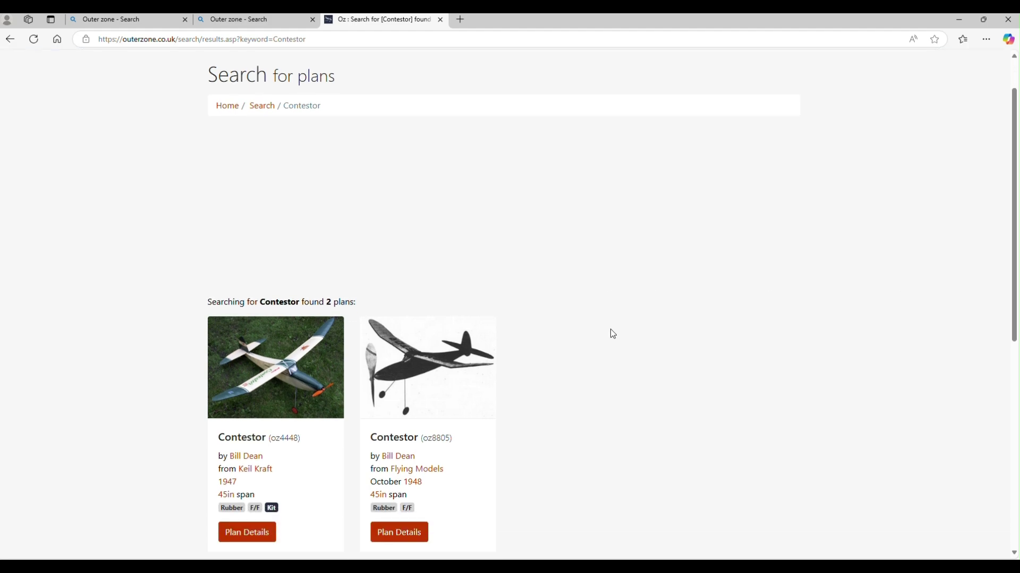
scroll(570, 279, up, 1)
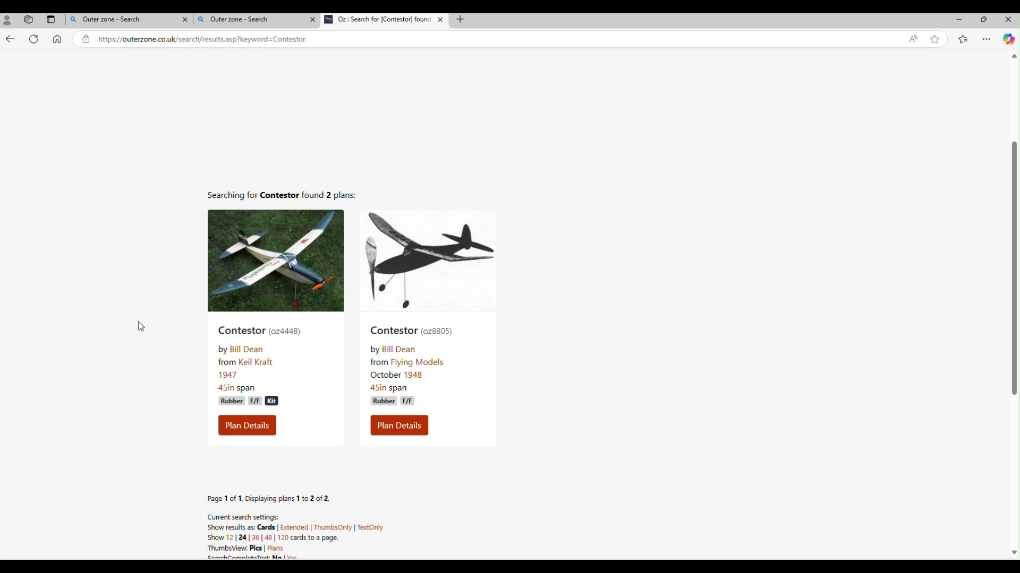
click(269, 285)
Examine the Contestor plan's preview, description, datafile, build photos and user comments.
scroll(798, 306, down, 4)
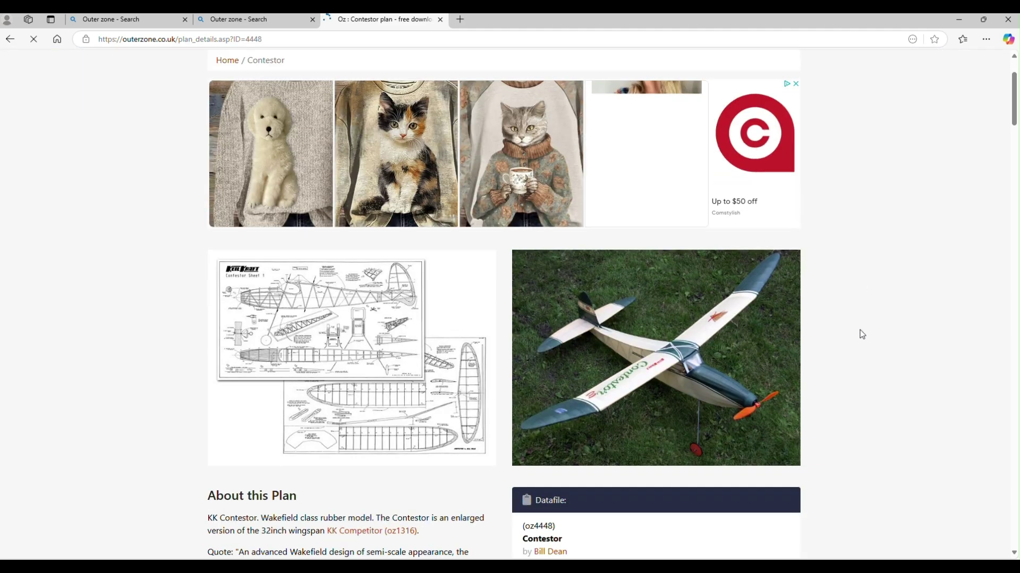
scroll(920, 320, down, 1)
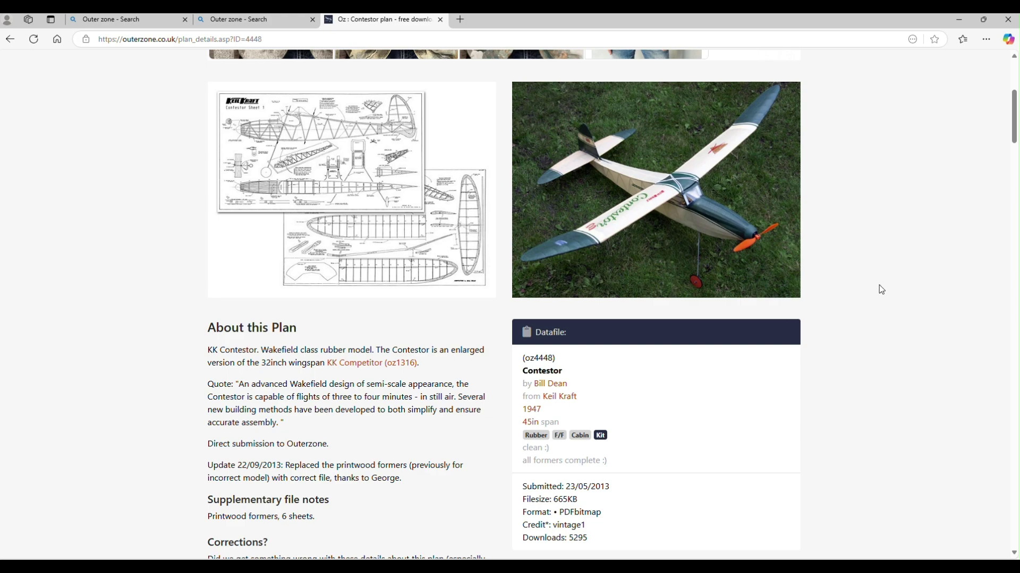
scroll(853, 303, down, 2)
scroll(854, 303, down, 2)
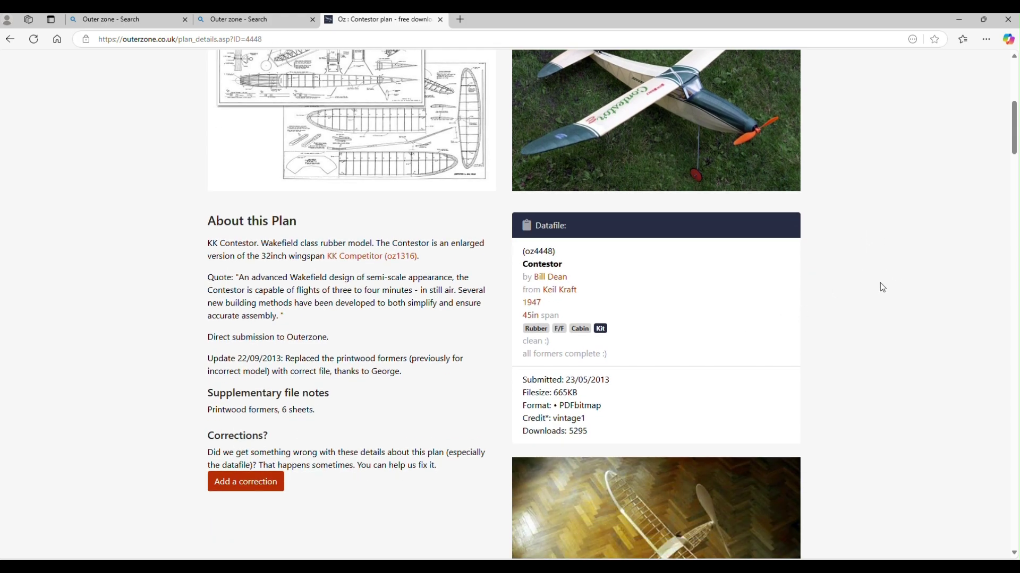
scroll(881, 283, down, 2)
scroll(884, 288, down, 10)
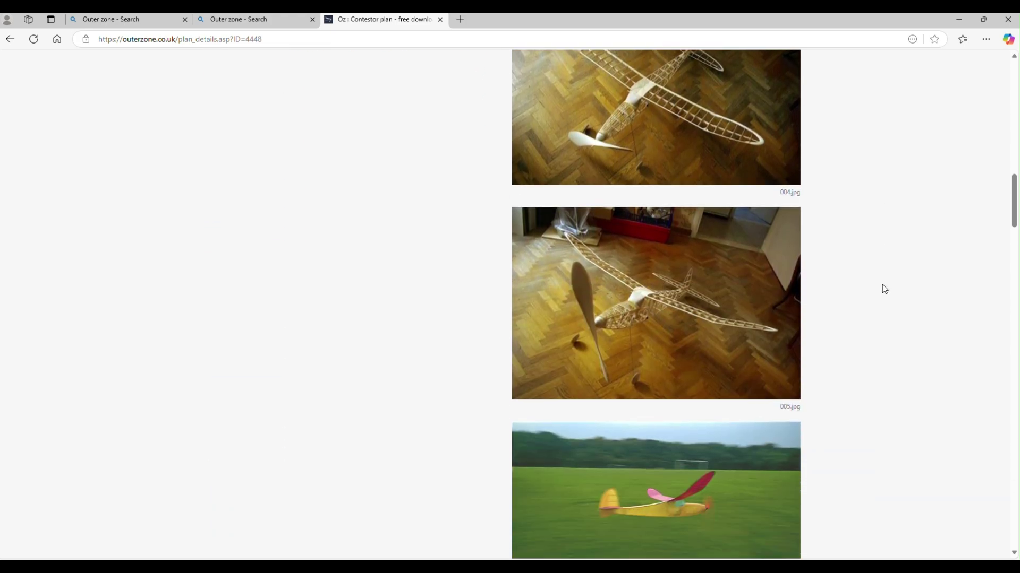
scroll(884, 289, down, 10)
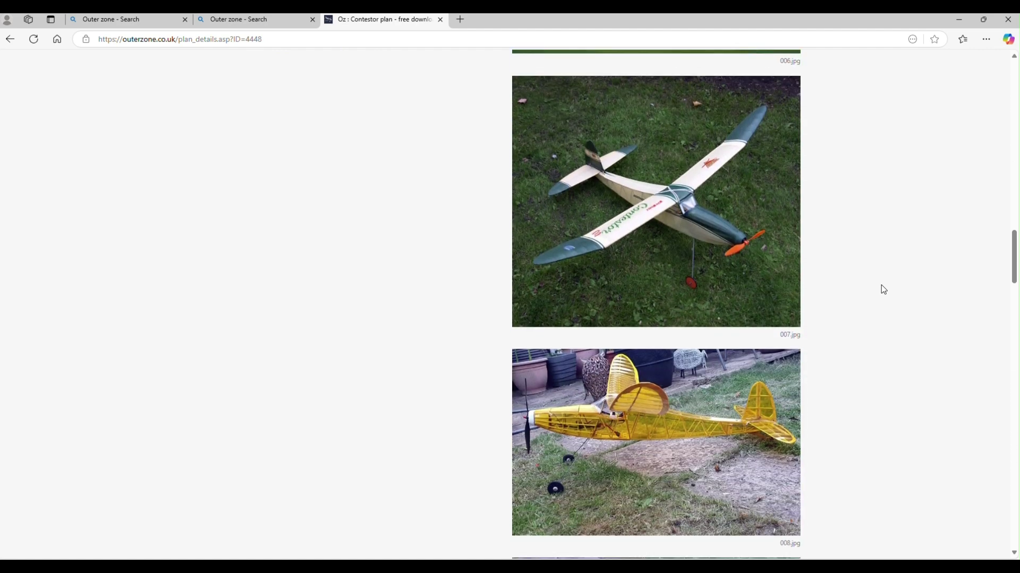
scroll(883, 289, down, 10)
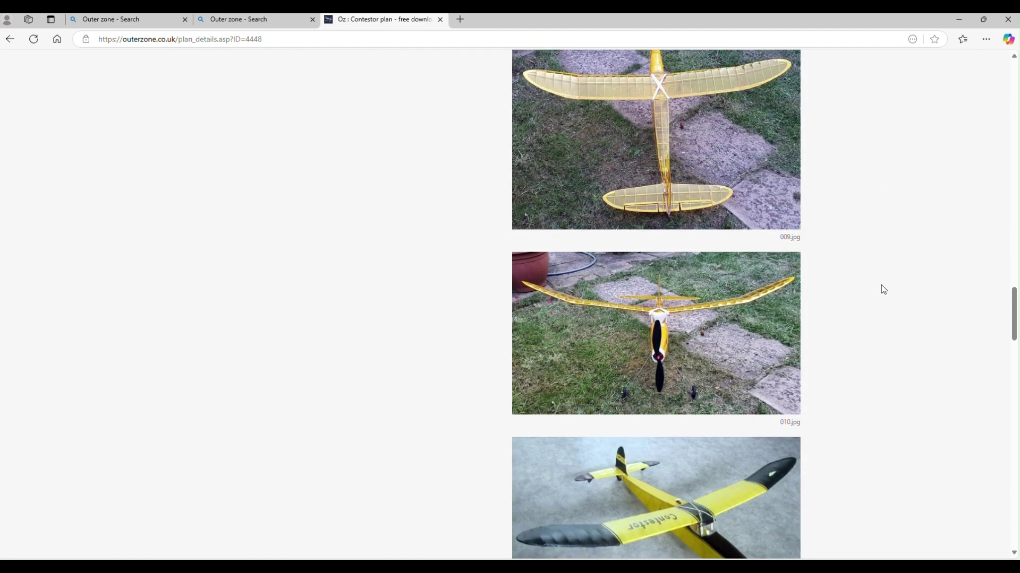
scroll(883, 290, down, 10)
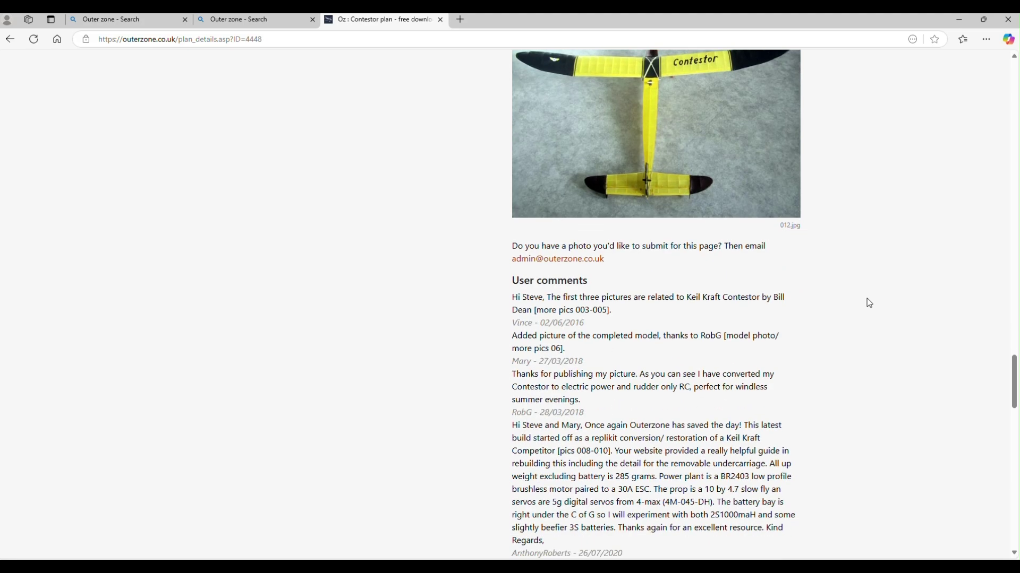
Download the plan file Contestor_oz4448.pdf and open the downloaded document.
scroll(866, 305, down, 8)
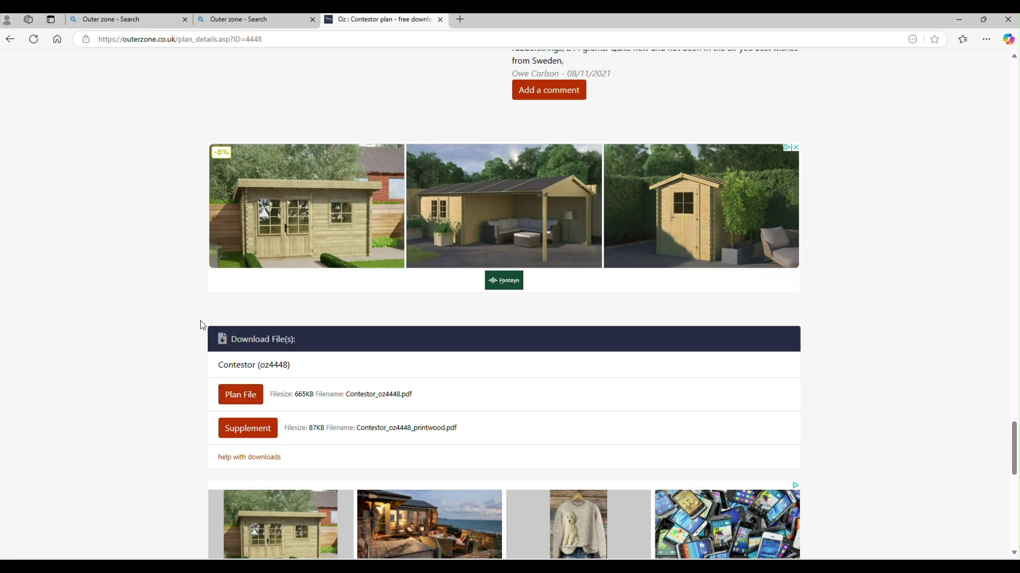
click(241, 401)
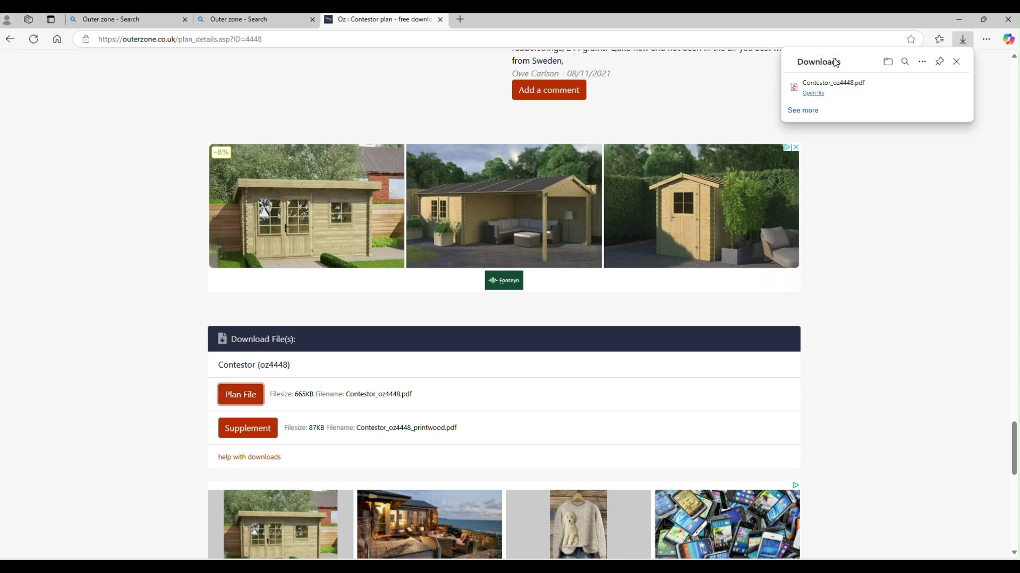
click(813, 93)
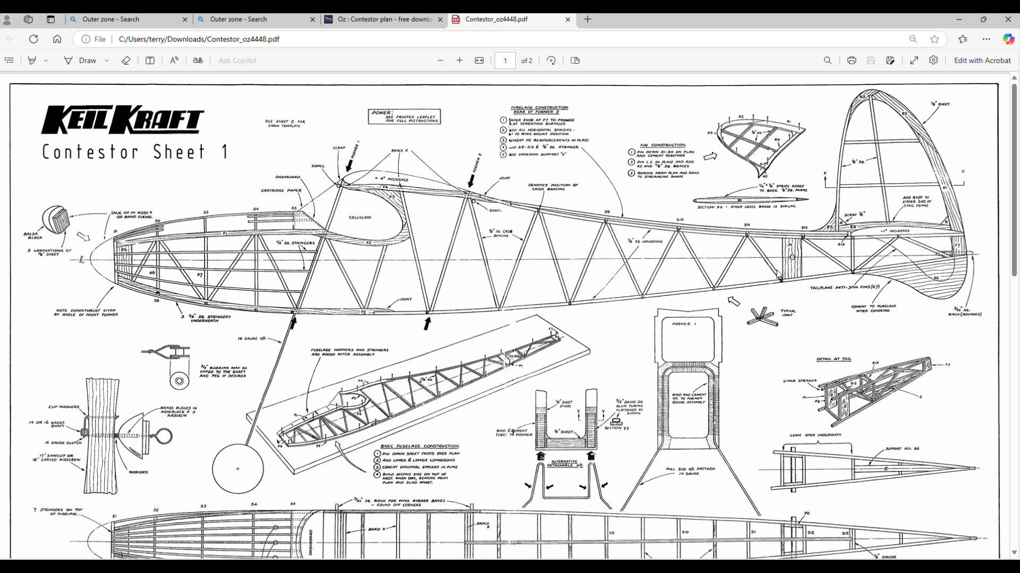
Look over Contestor Sheet 1 and Sheet 2 in the downloaded PDF and return to the first sheet.
scroll(776, 369, down, 5)
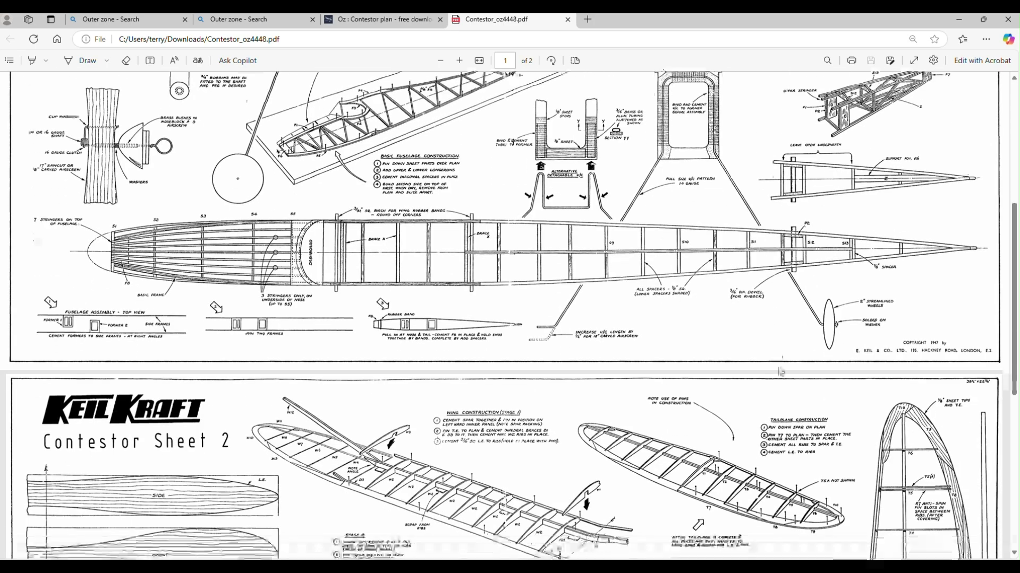
scroll(781, 372, down, 7)
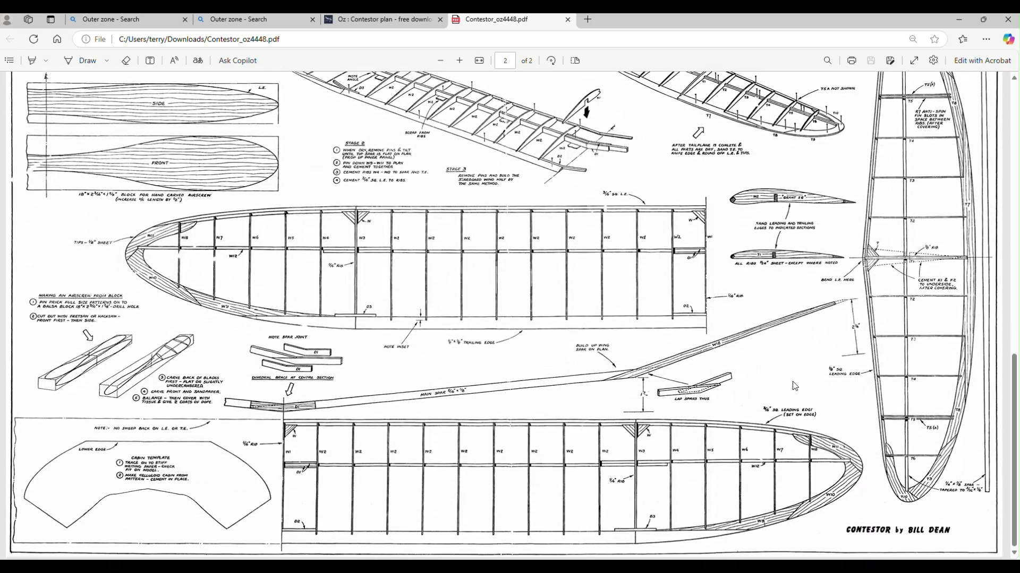
scroll(738, 402, up, 12)
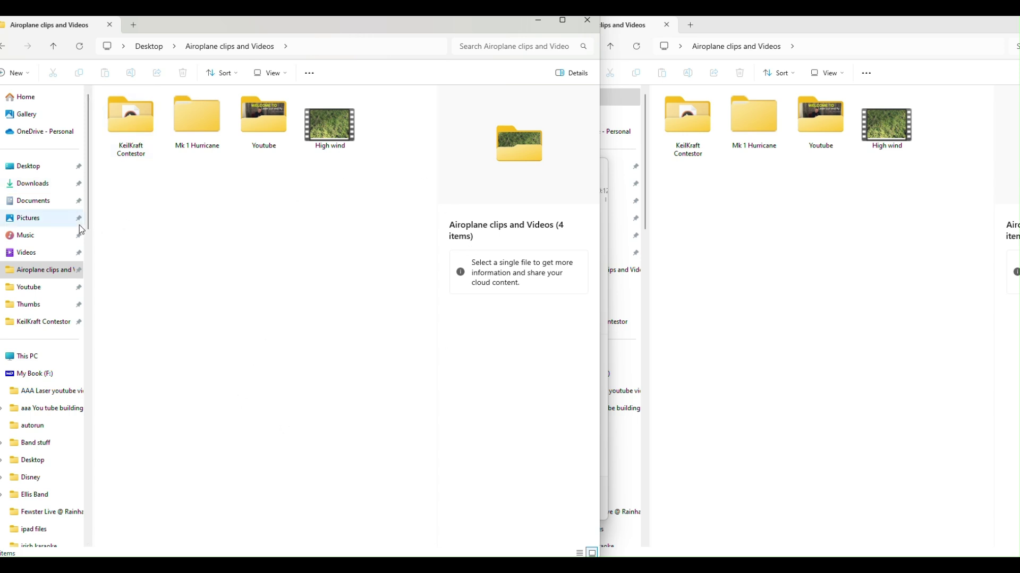
Move the Contestor_oz4448 PDF from the Downloads folder into the KeilKraft Contestor folder.
click(34, 276)
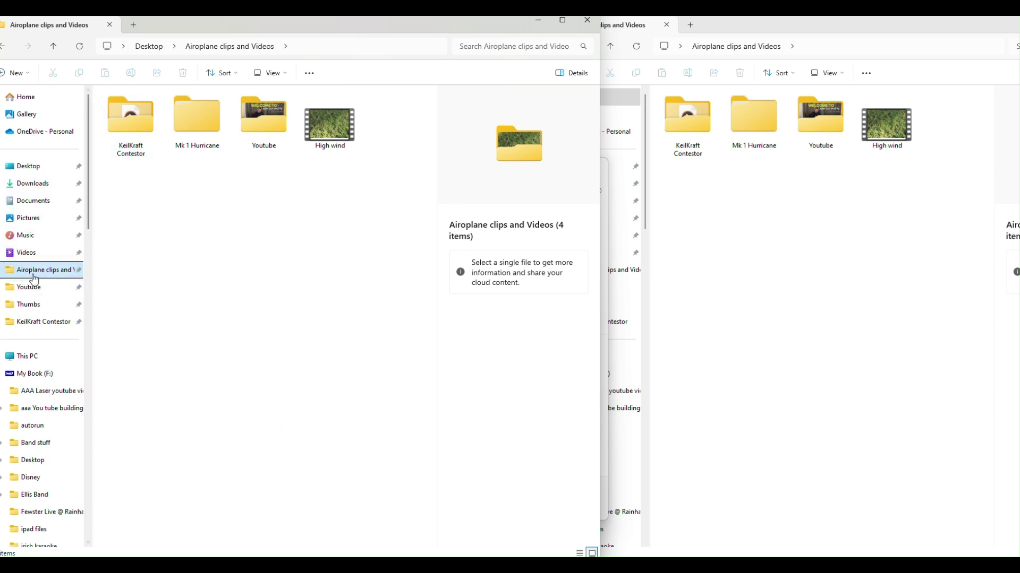
click(35, 190)
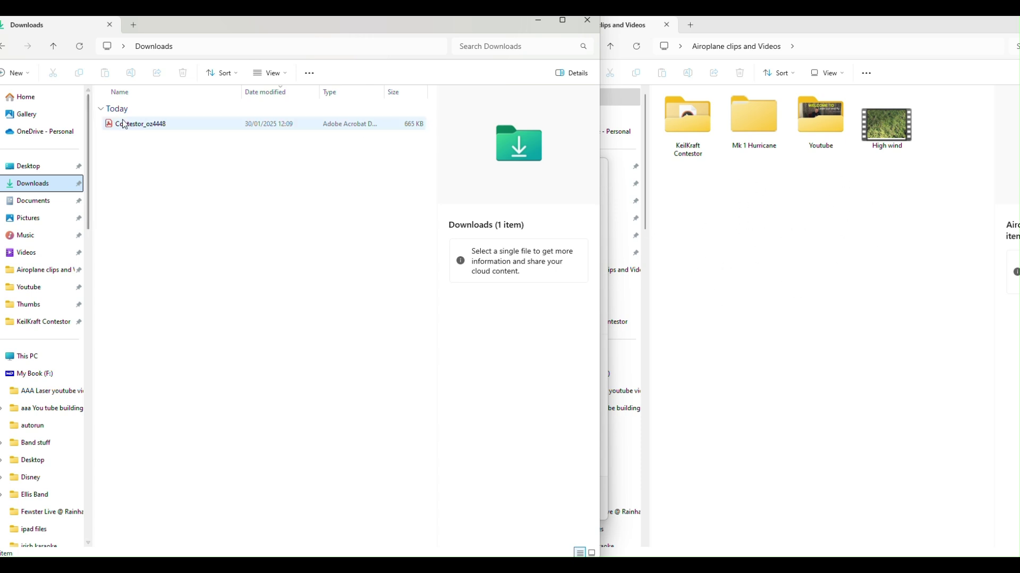
drag(112, 130, 675, 114)
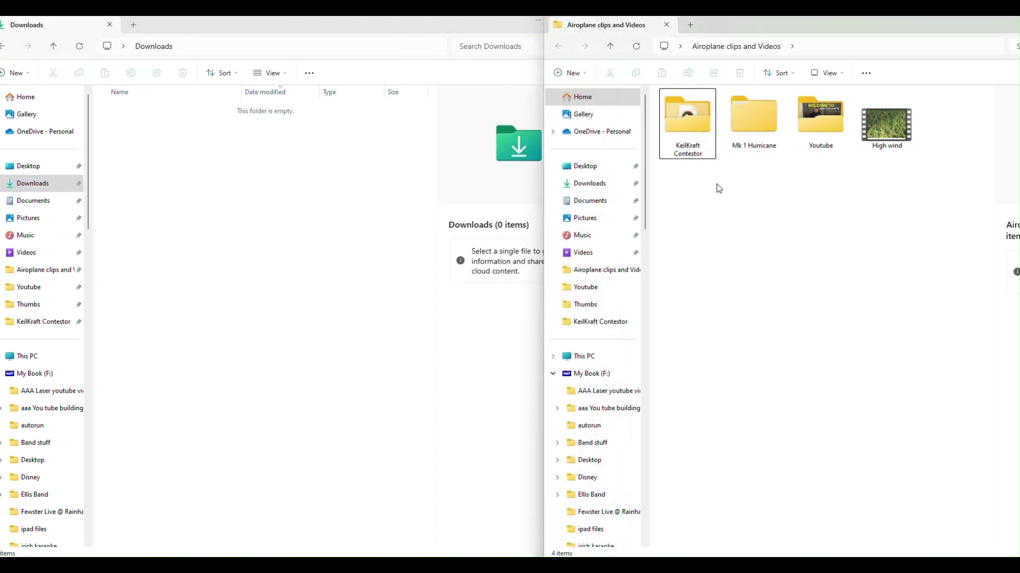
Open Contestor_oz4448 from the maximized KeilKraft Contestor folder window and view both of its sheets.
drag(944, 21, 837, 20)
double_click(589, 124)
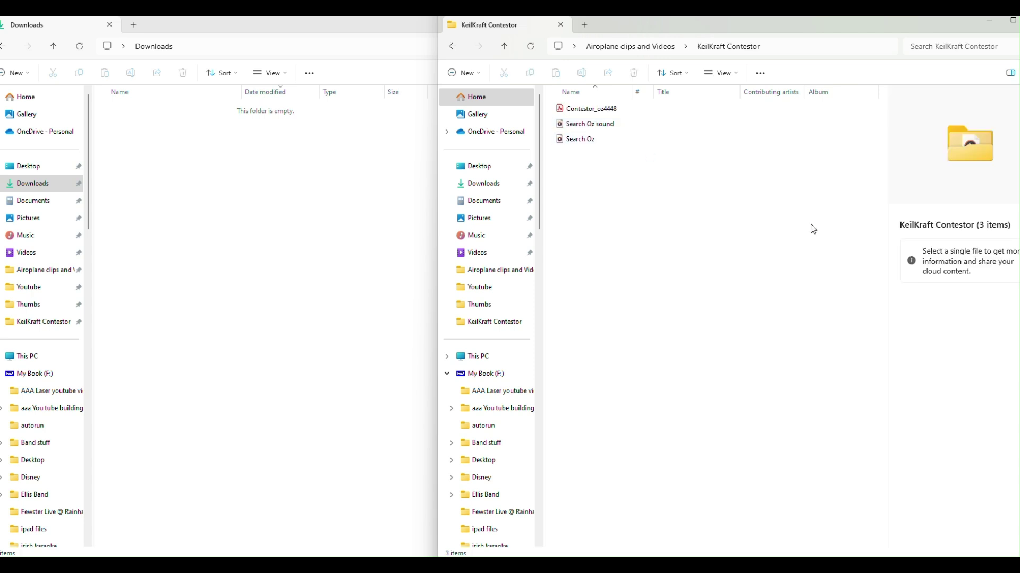
click(1012, 21)
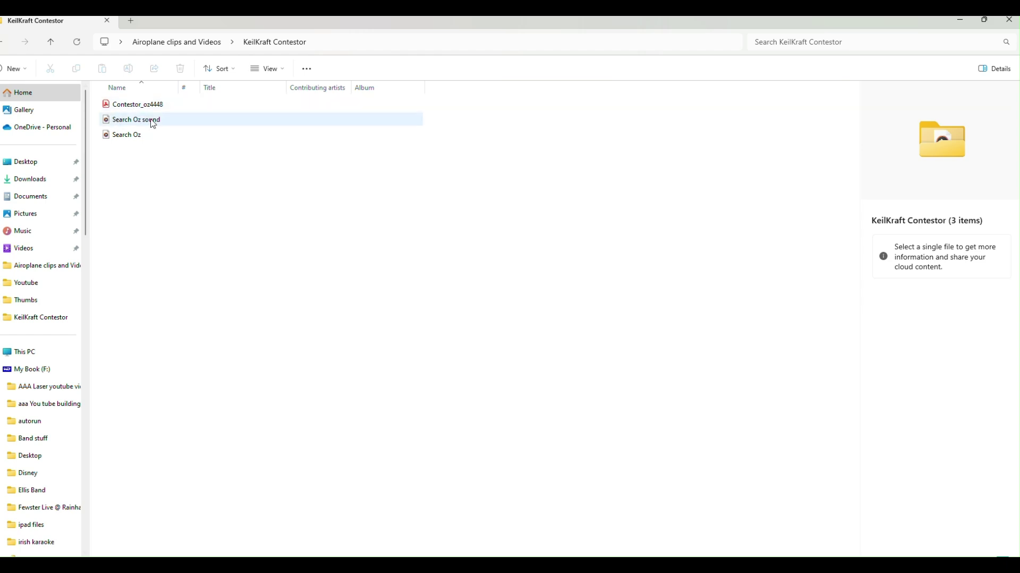
double_click(110, 108)
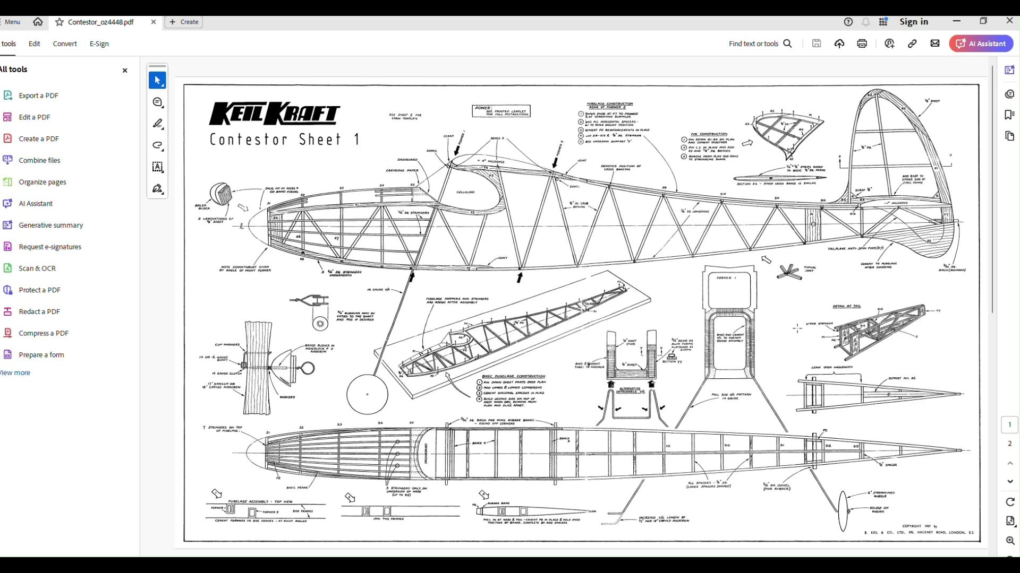
scroll(954, 313, down, 3)
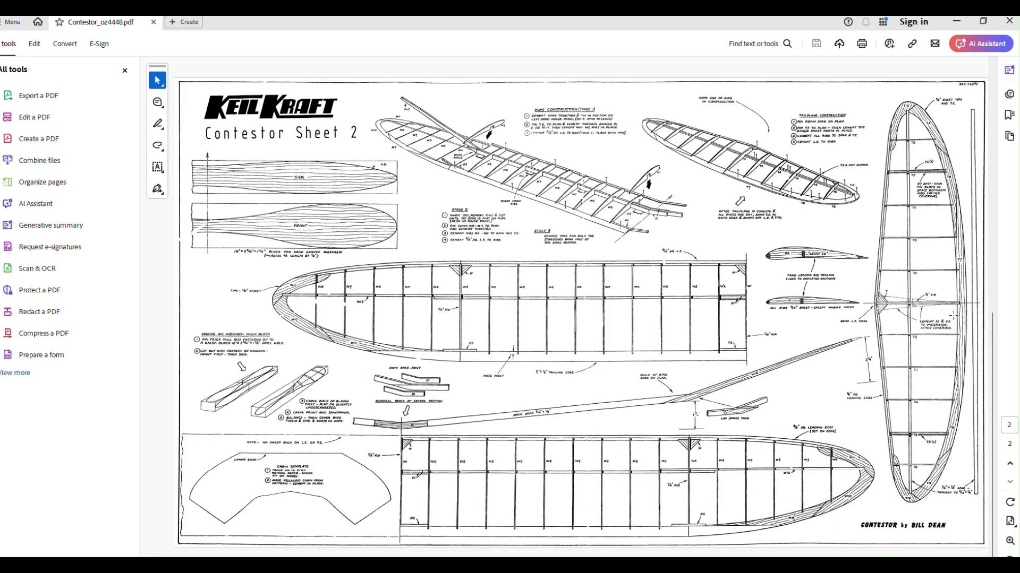
scroll(953, 315, up, 3)
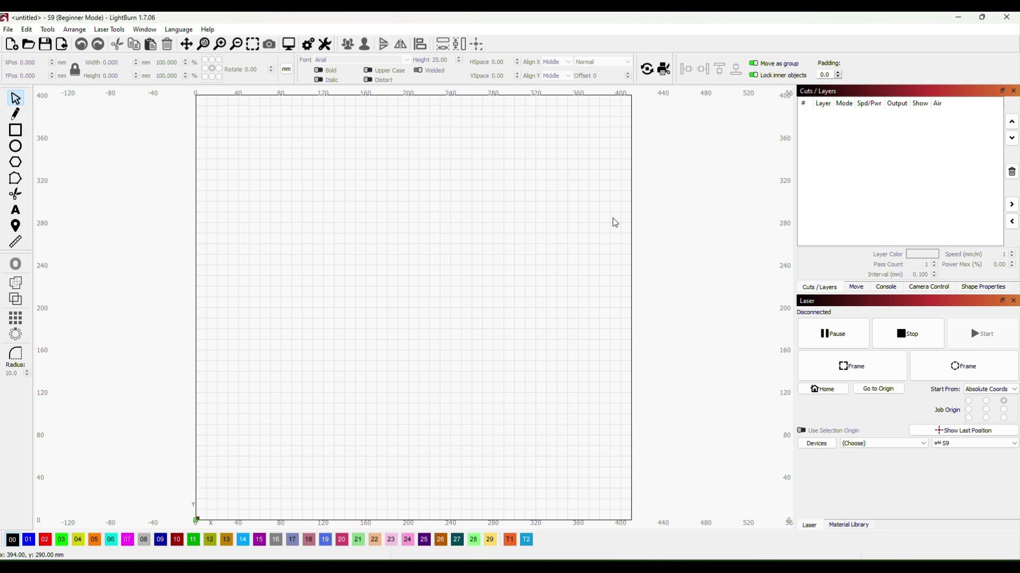
Import page 1 of the Contestor_1957 PDF into the empty project and bring the whole drawing into view.
click(15, 32)
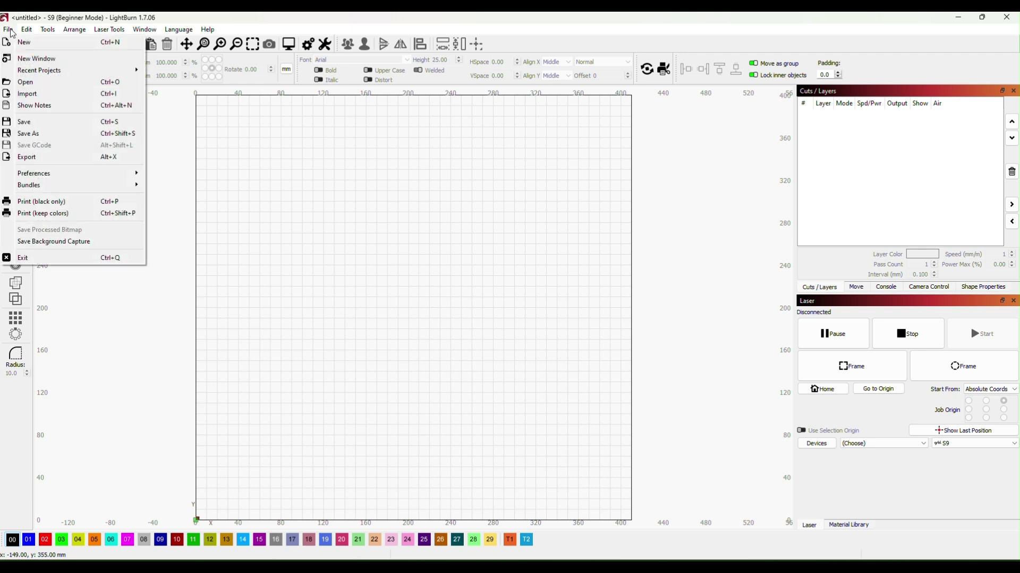
click(45, 99)
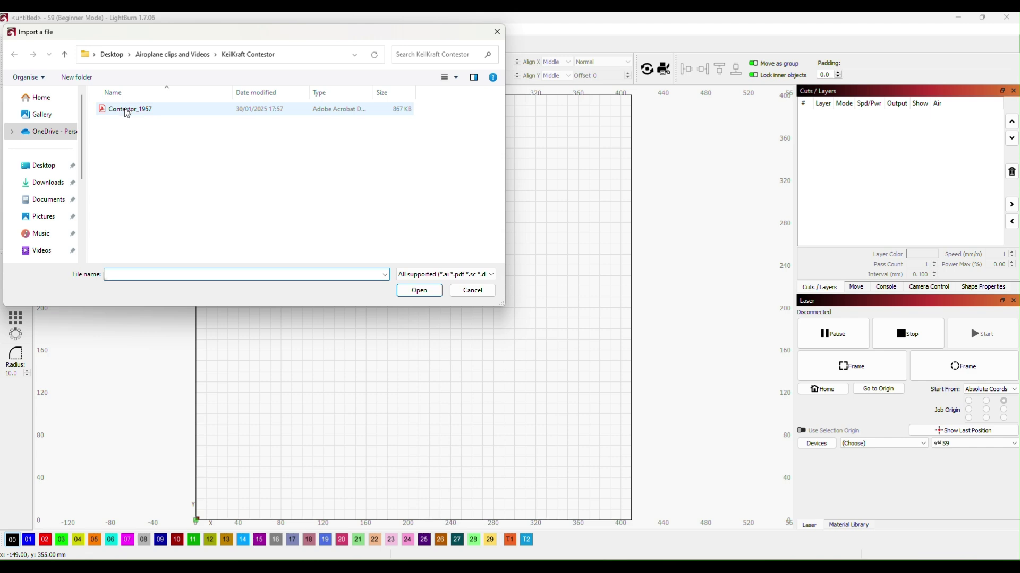
double_click(127, 112)
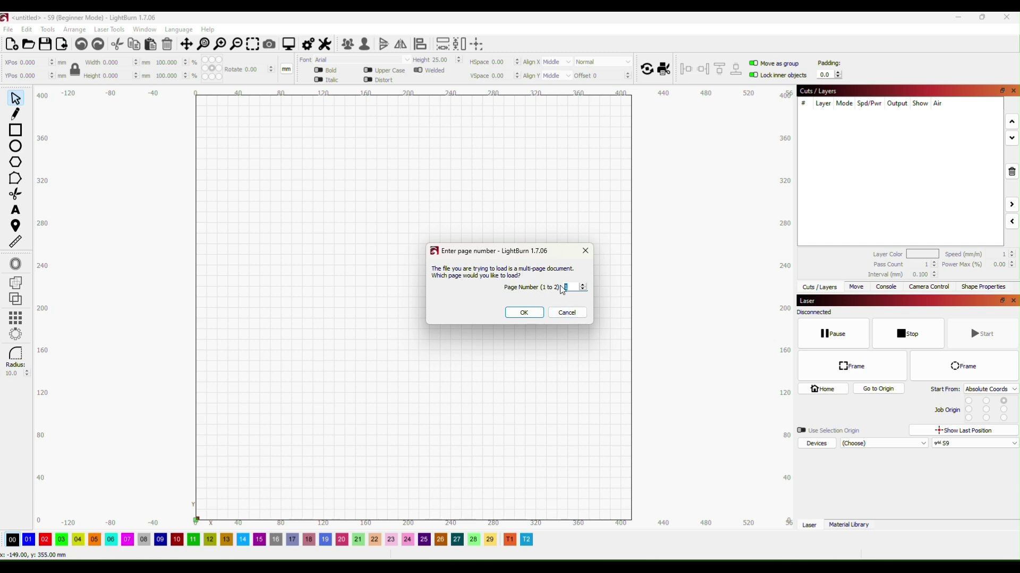
click(524, 313)
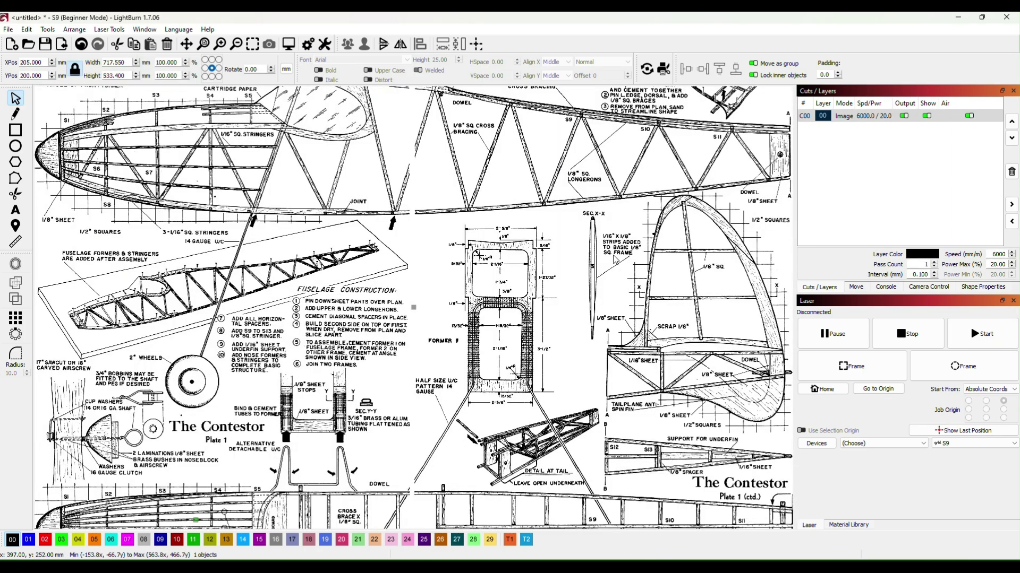
scroll(613, 264, down, 6)
scroll(613, 264, up, 3)
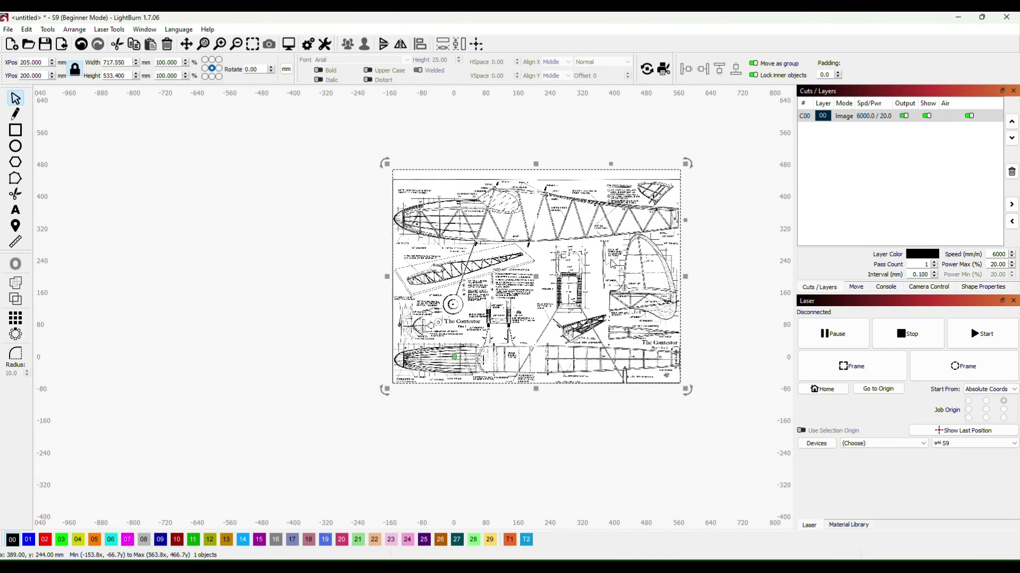
Import page 2 of the Contestor_1957 PDF into the project and move its drawing down and to the right.
click(9, 30)
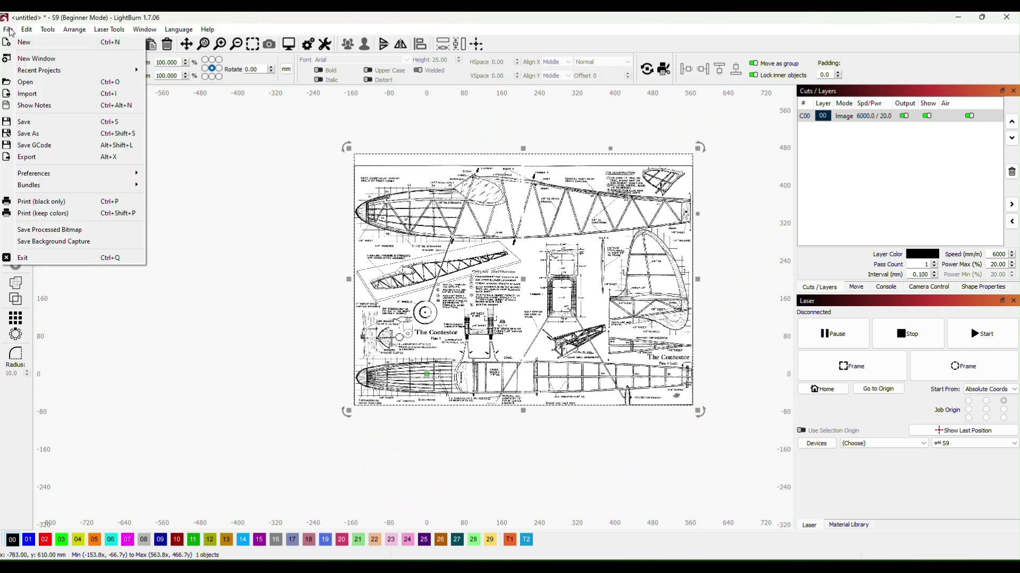
click(28, 94)
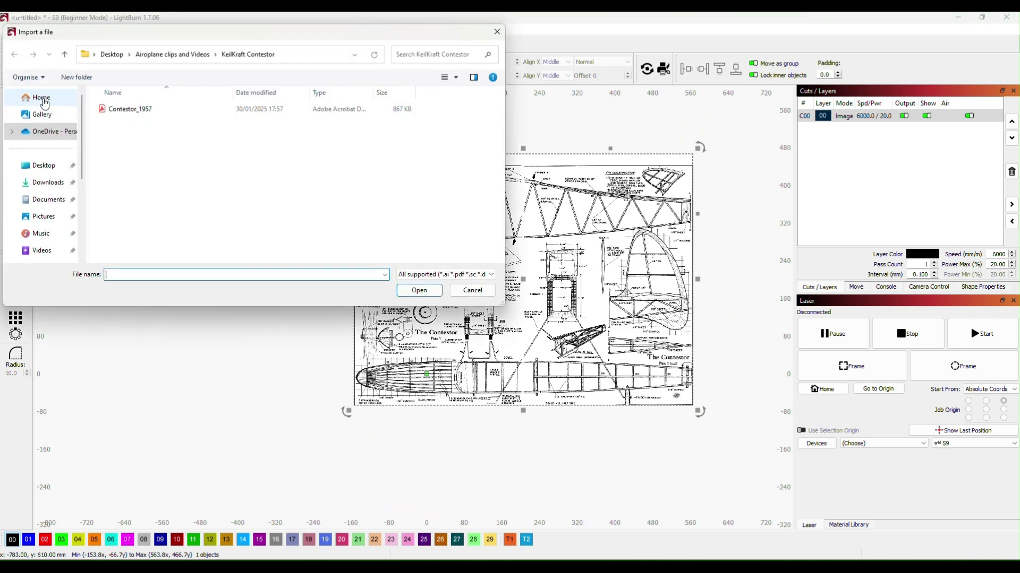
double_click(127, 109)
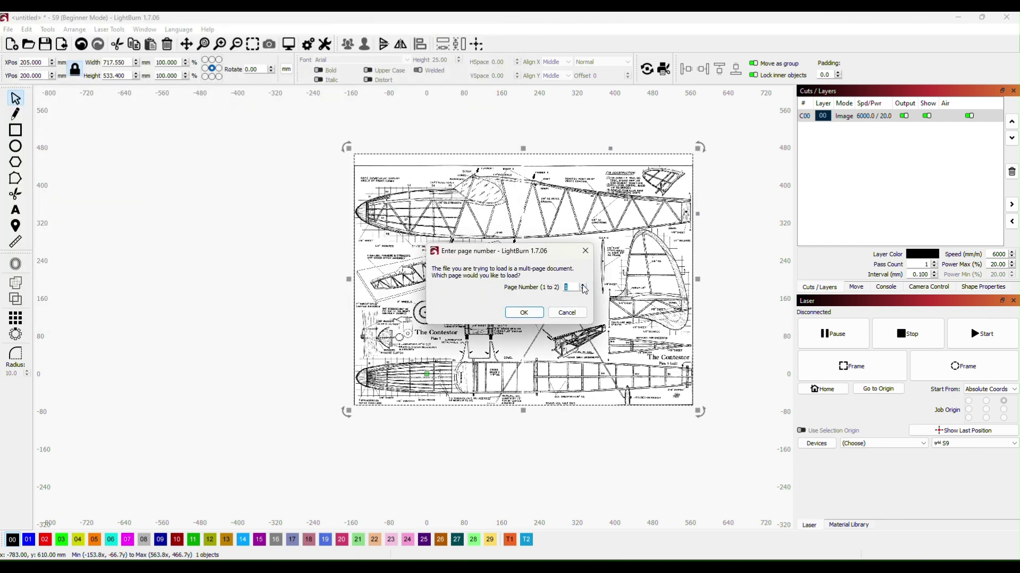
click(524, 313)
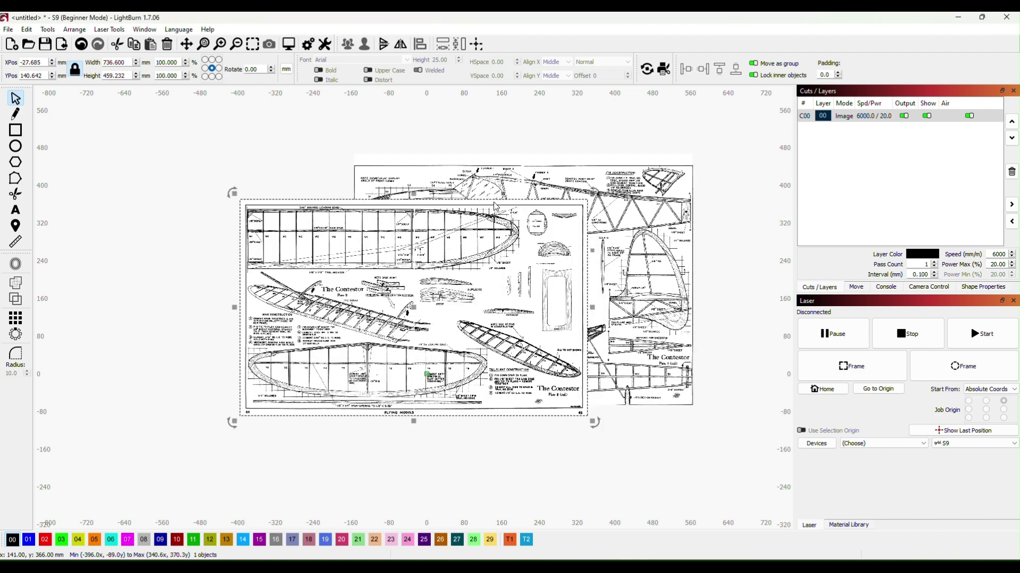
drag(495, 207, 654, 318)
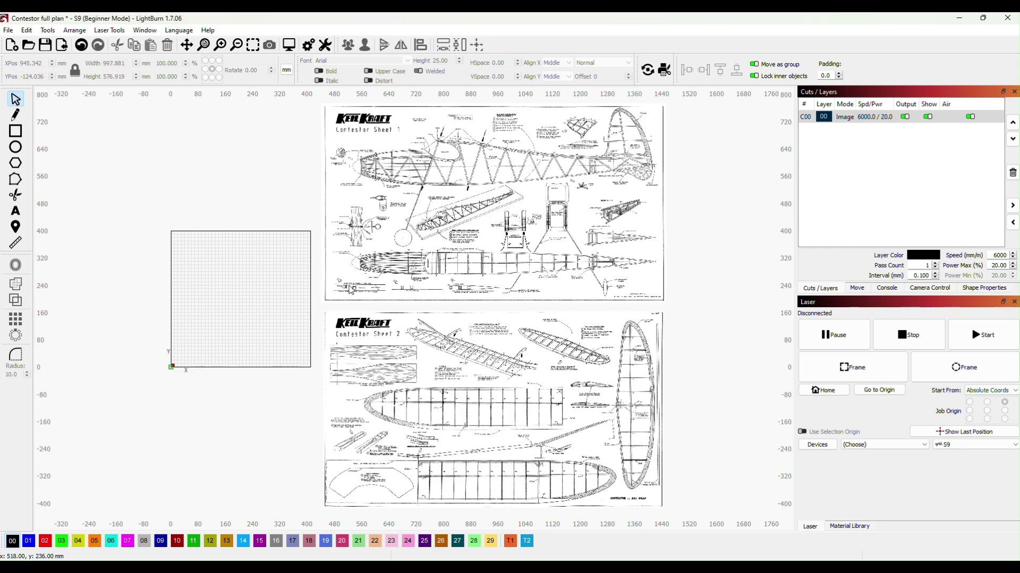
Examine the fuselage side view and construction details on Contestor Sheet 1.
scroll(476, 286, up, 5)
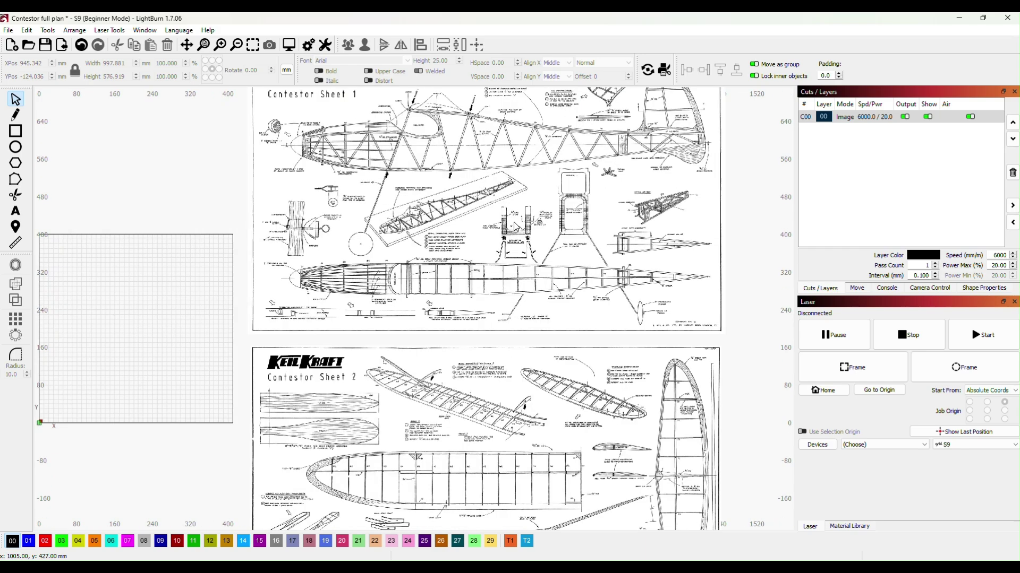
drag(448, 201, 494, 365)
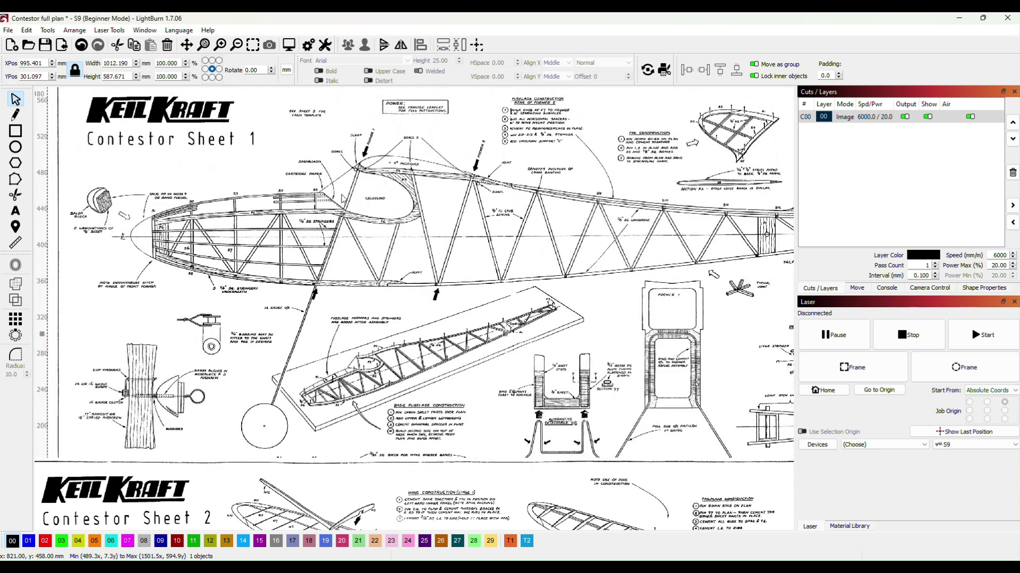
scroll(271, 237, up, 2)
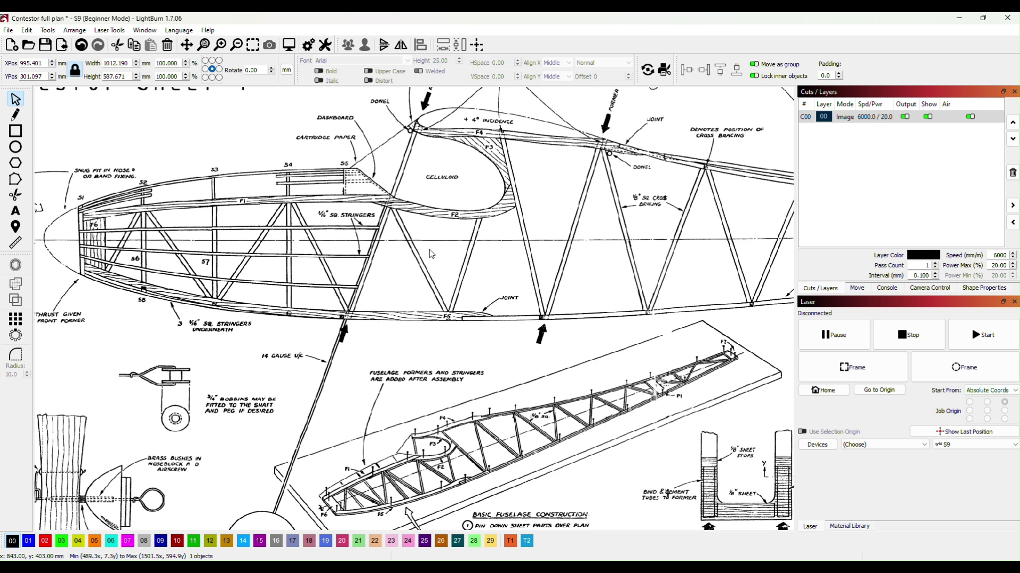
scroll(430, 254, down, 3)
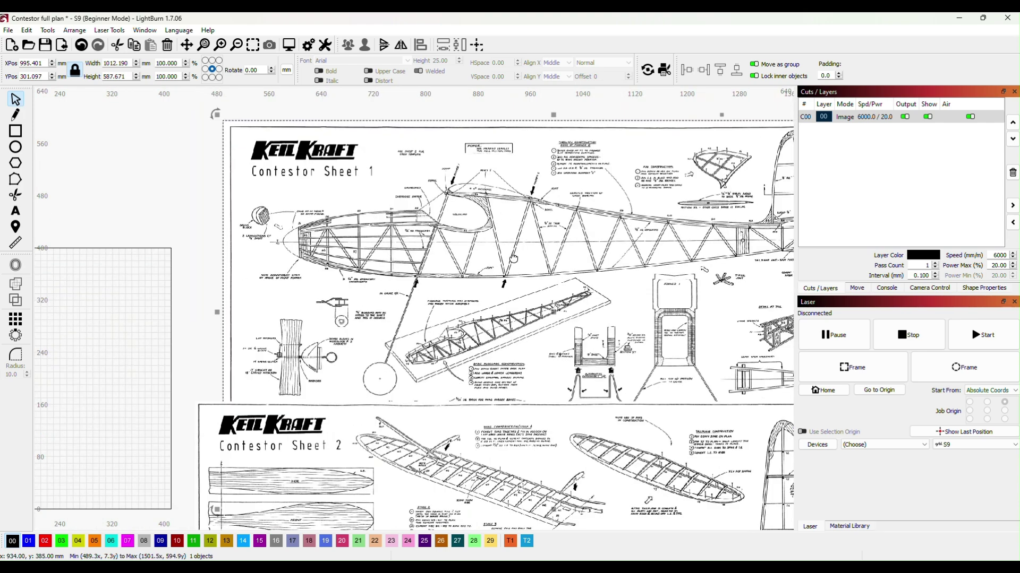
Examine Contestor Sheet 2 closely, including the wing panels, rib profiles and tailplane.
drag(513, 258, 444, 118)
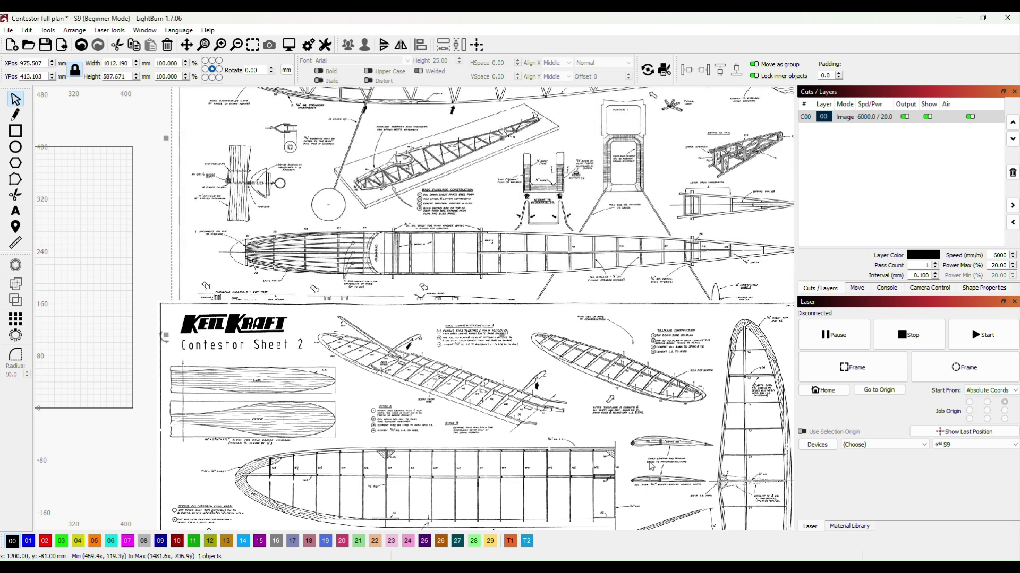
scroll(664, 443, up, 2)
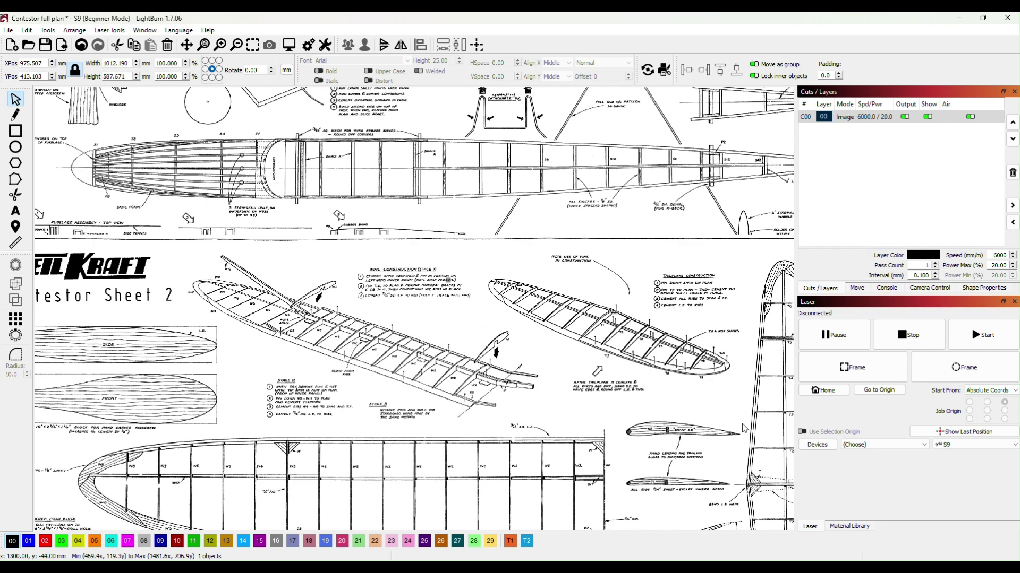
scroll(625, 456, up, 1)
drag(626, 455, 539, 402)
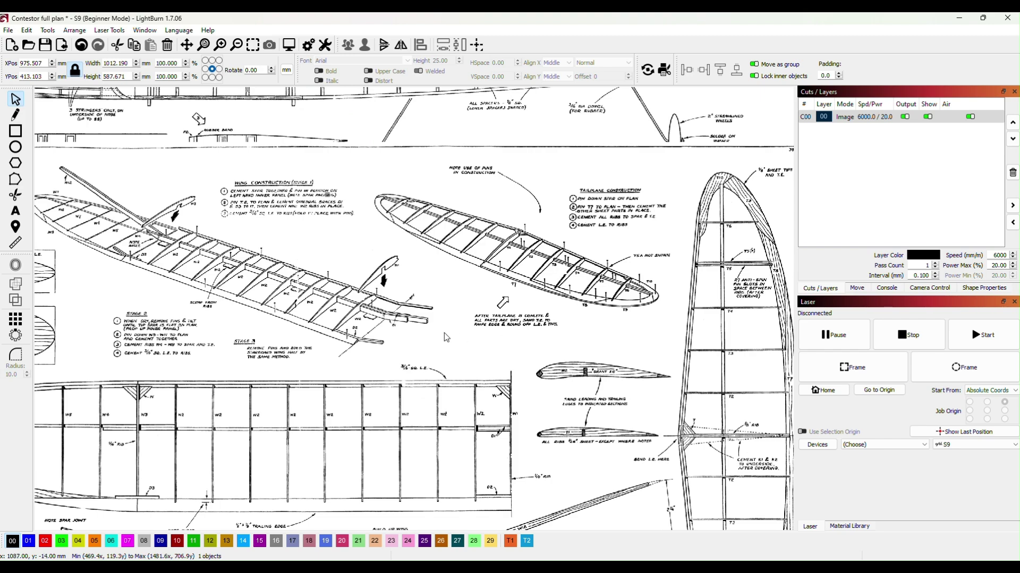
scroll(478, 353, down, 3)
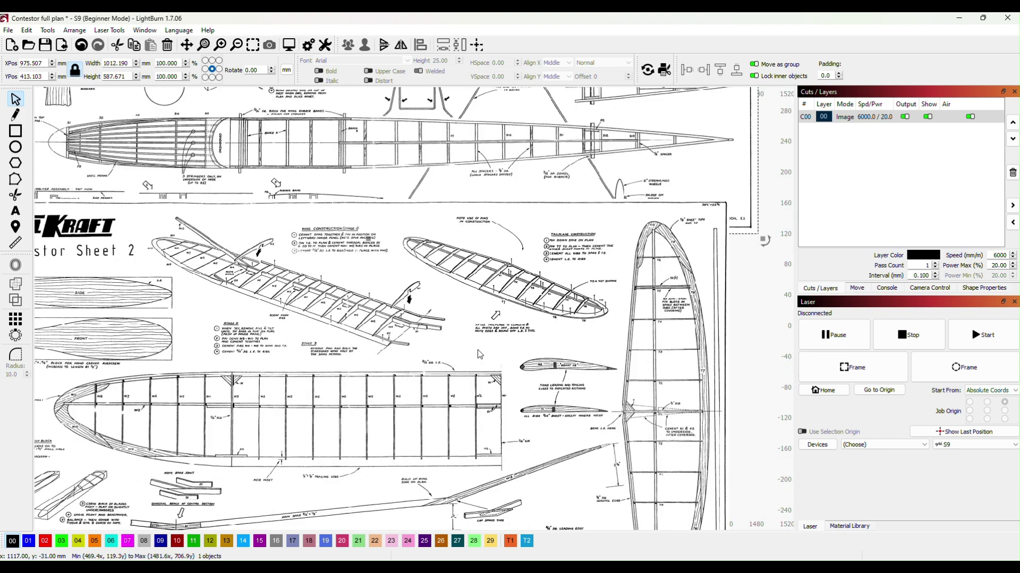
scroll(481, 355, up, 1)
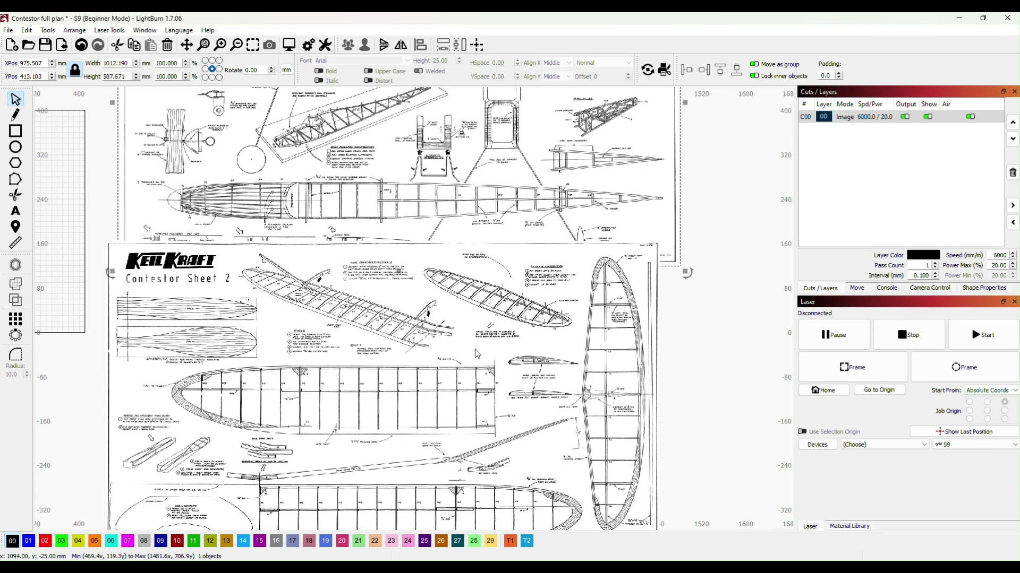
drag(416, 248, 439, 322)
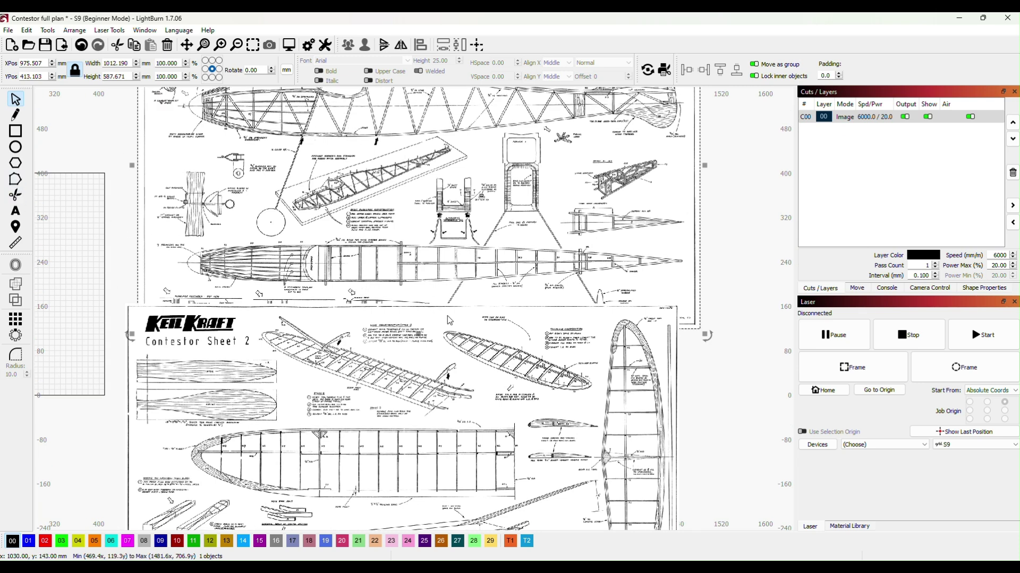
scroll(573, 333, up, 1)
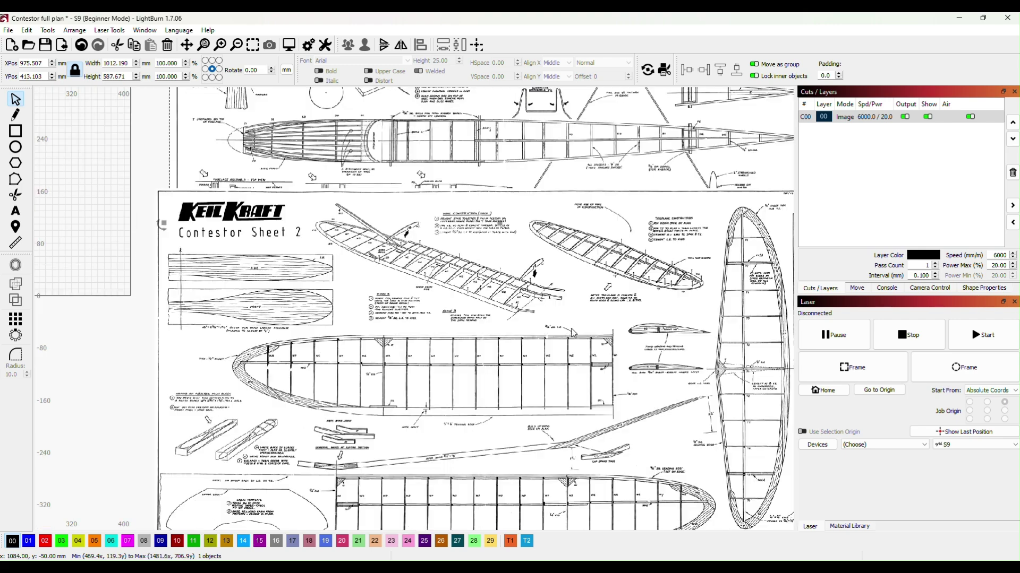
drag(573, 329, 531, 308)
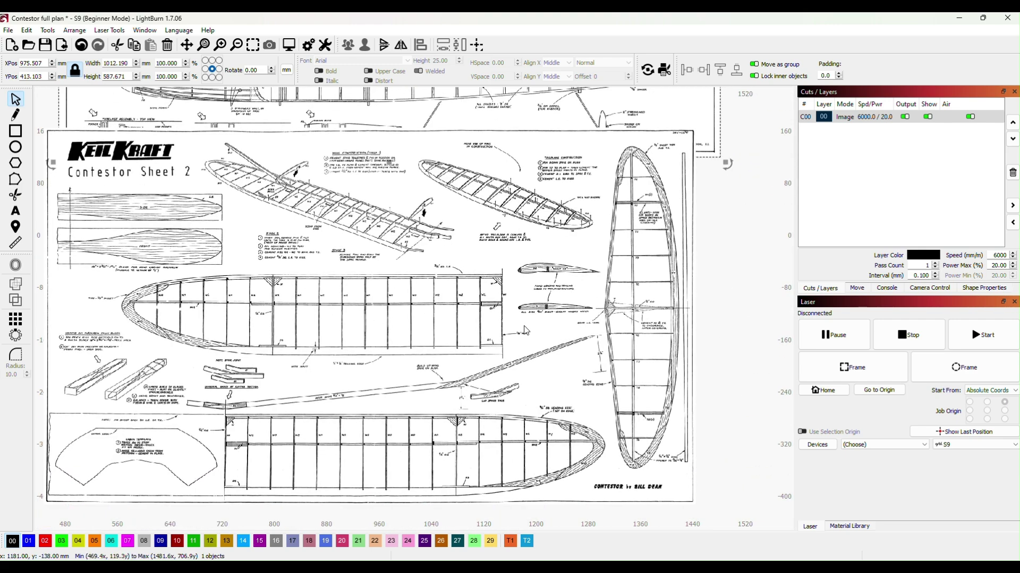
scroll(524, 330, down, 1)
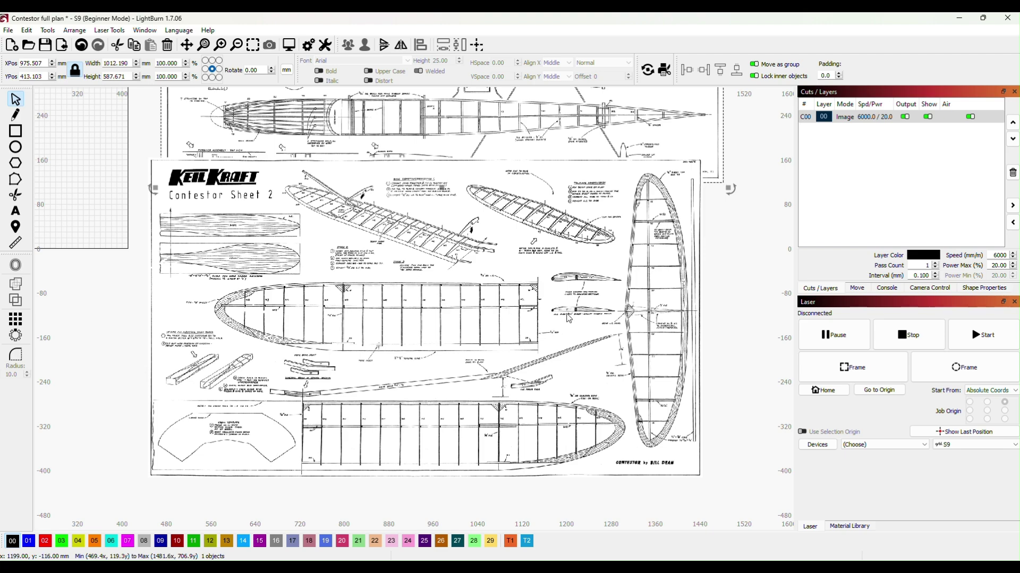
scroll(545, 317, up, 2)
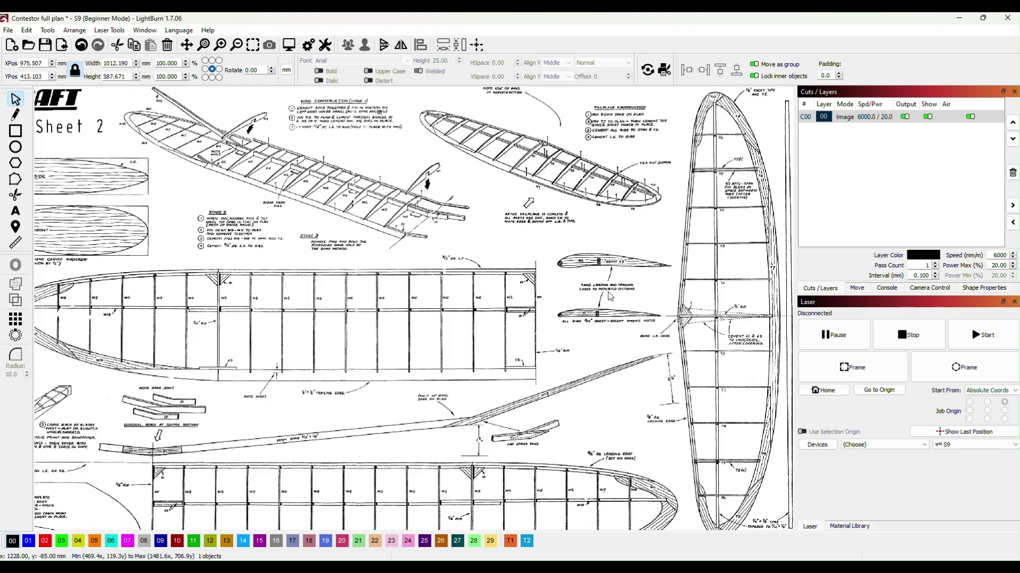
scroll(567, 296, down, 2)
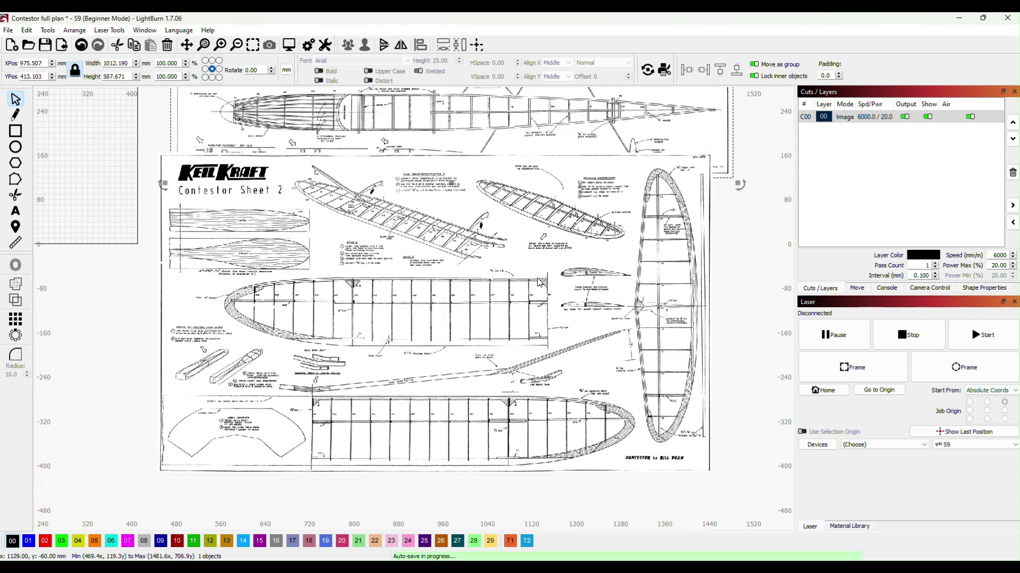
Trace the Contestor Sheet 2 image into vector lines.
right_click(507, 288)
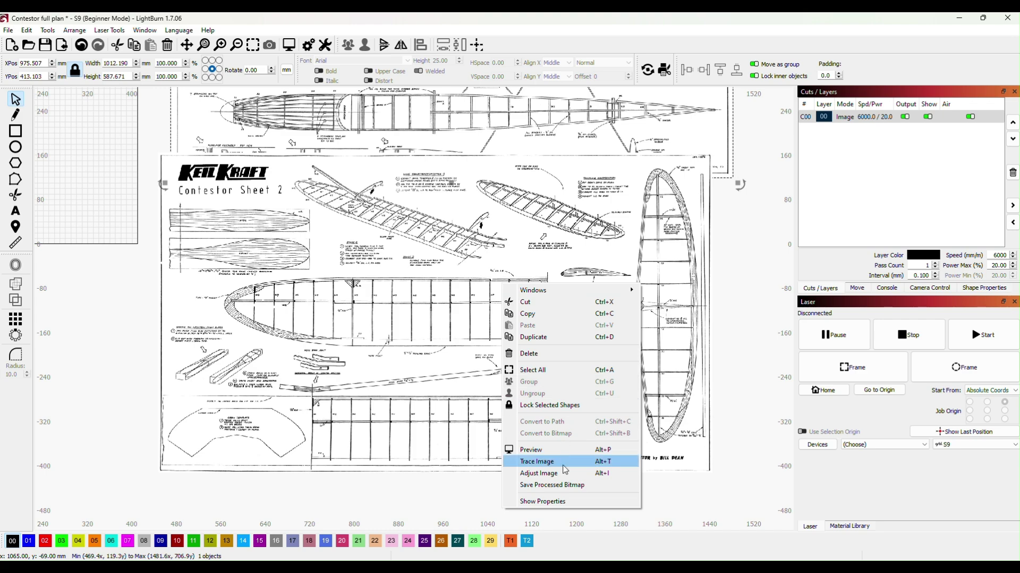
click(537, 461)
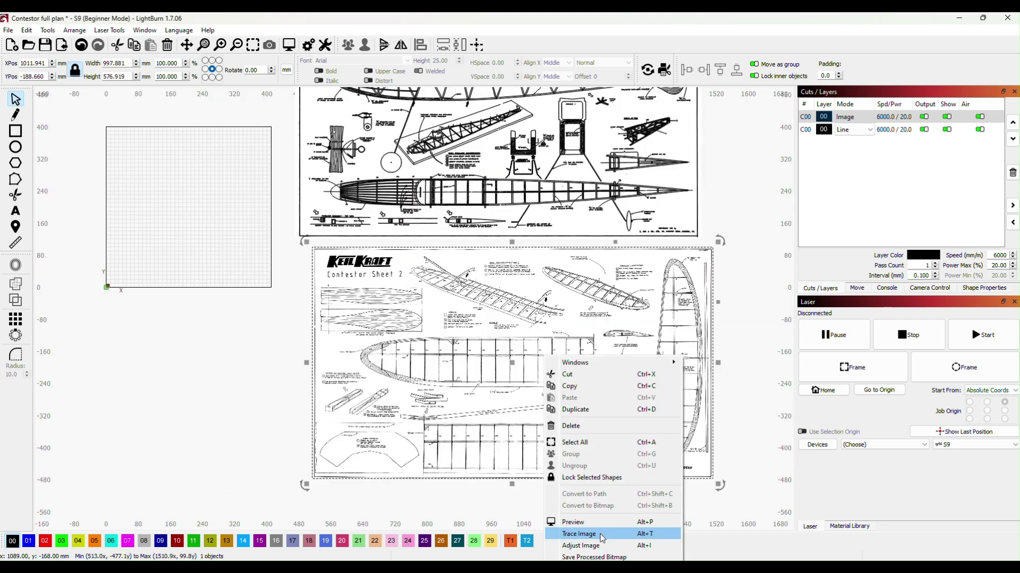
click(613, 511)
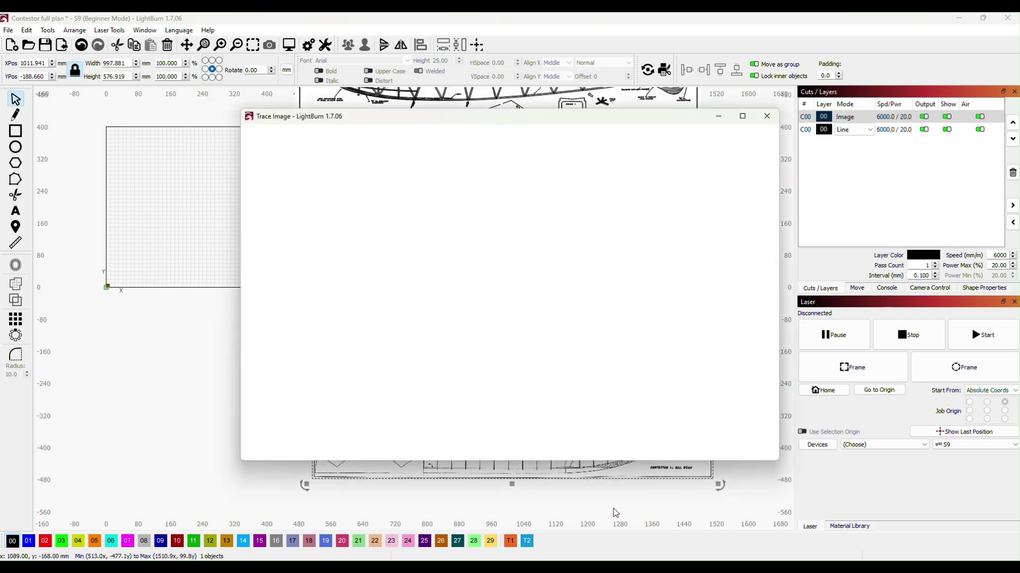
click(701, 453)
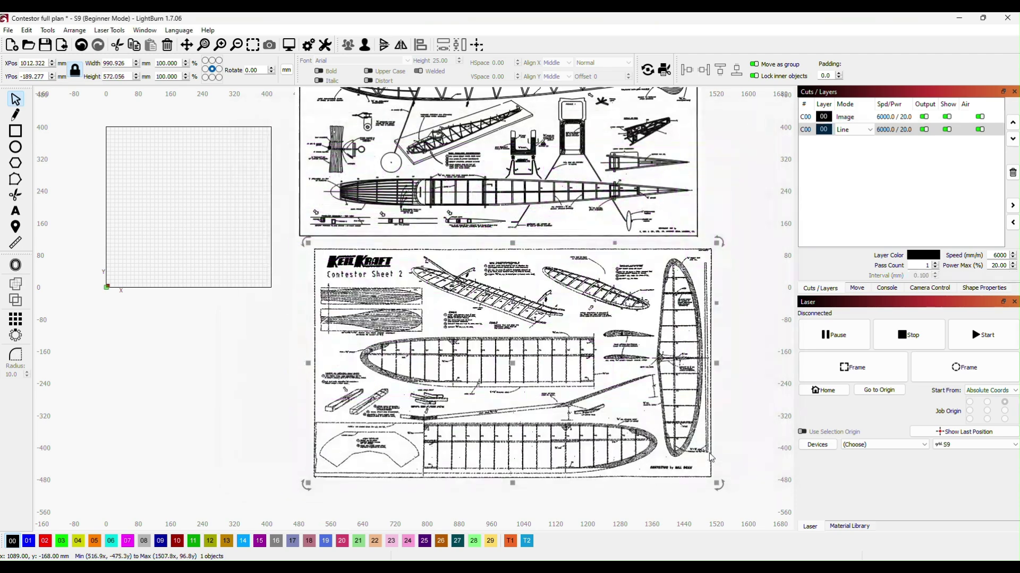
Move the traced Sheet 2 outlines off the original image to the empty space below the work area and ungroup them.
mouse_move(521, 340)
mouse_down()
mouse_move(352, 403)
mouse_move(303, 389)
mouse_up()
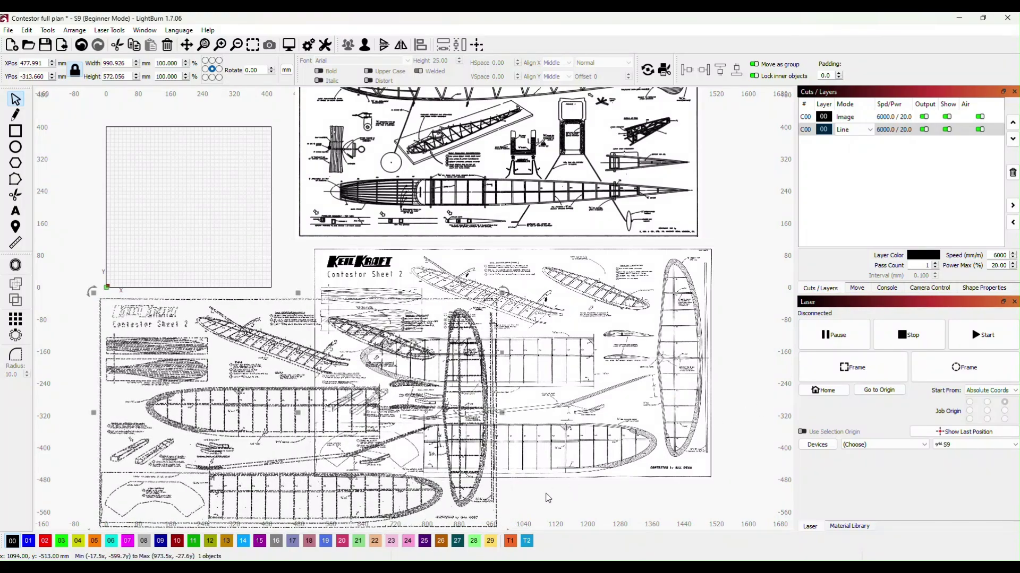
drag(273, 392, 307, 322)
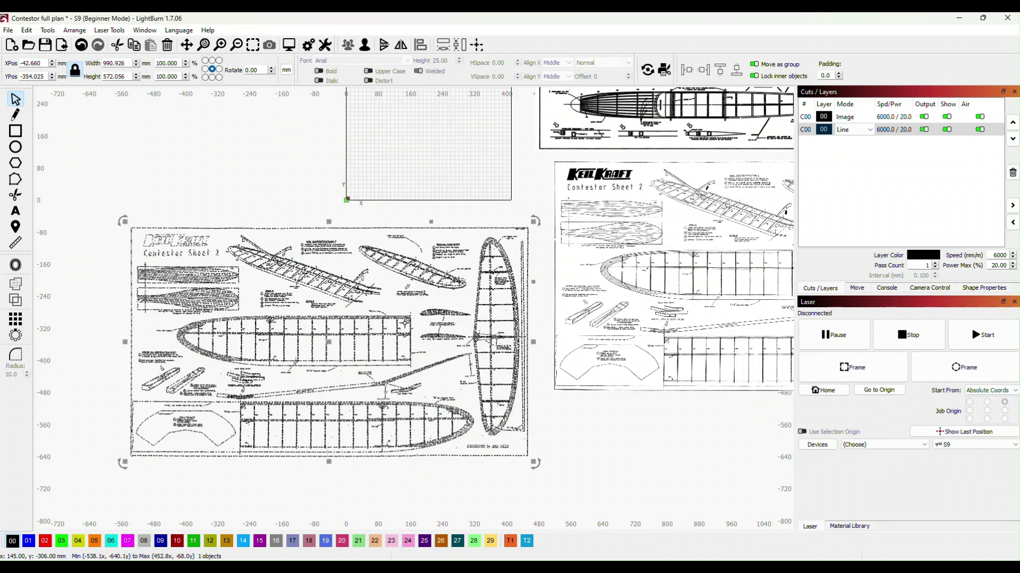
right_click(393, 317)
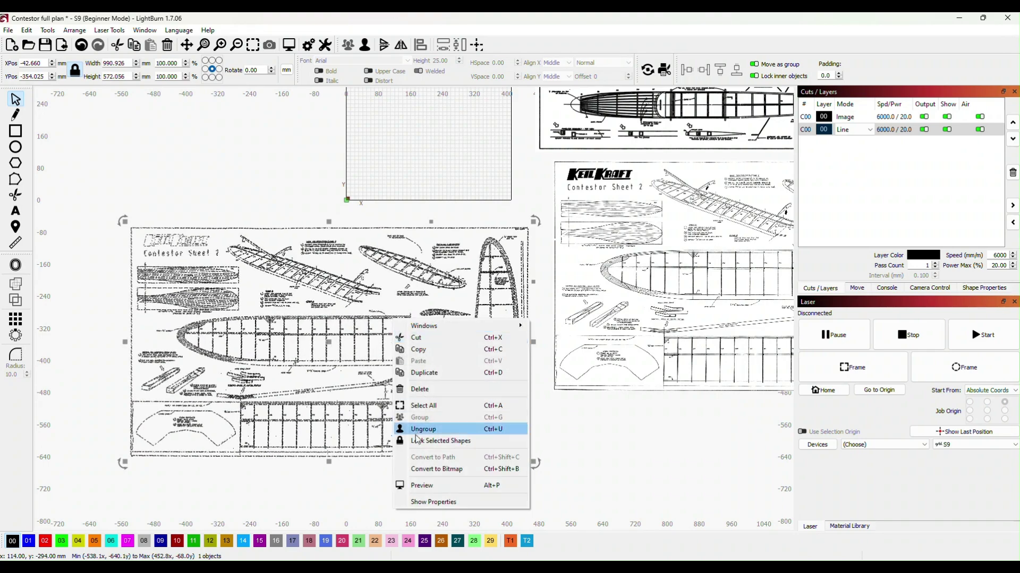
click(432, 429)
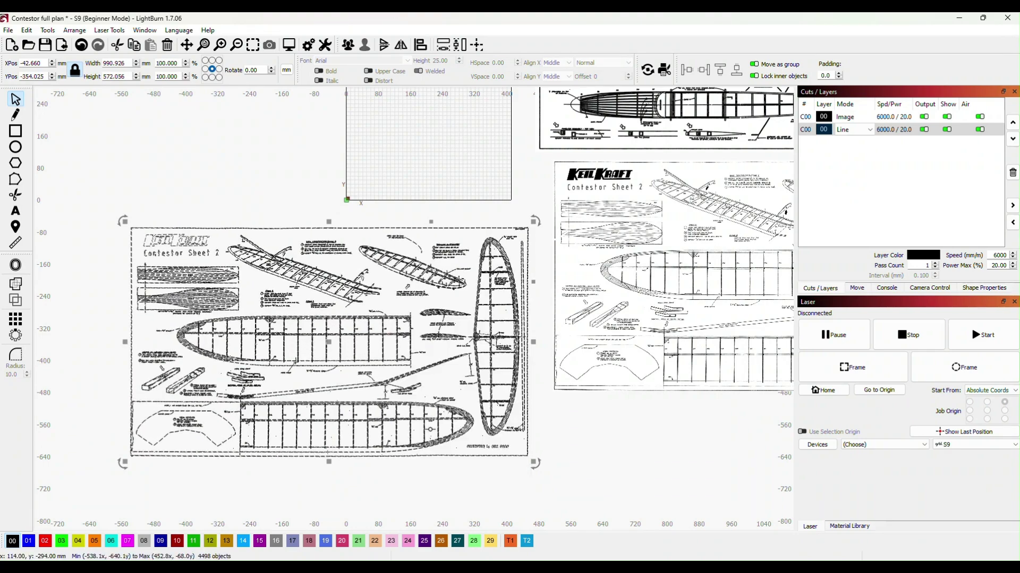
Try to move the upper rib profile of the traced sheet slightly upward on its own.
scroll(463, 409, up, 2)
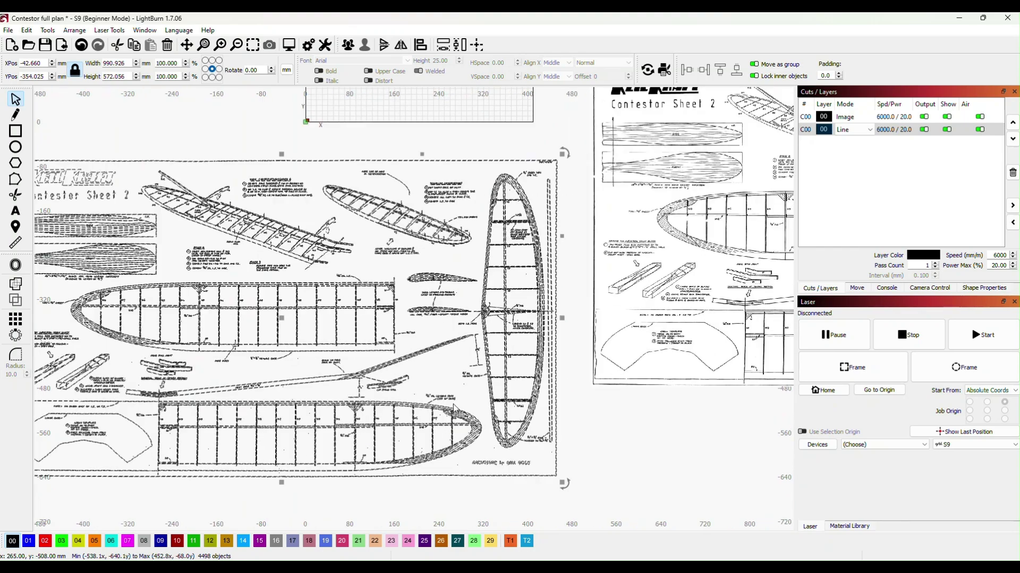
scroll(463, 408, up, 2)
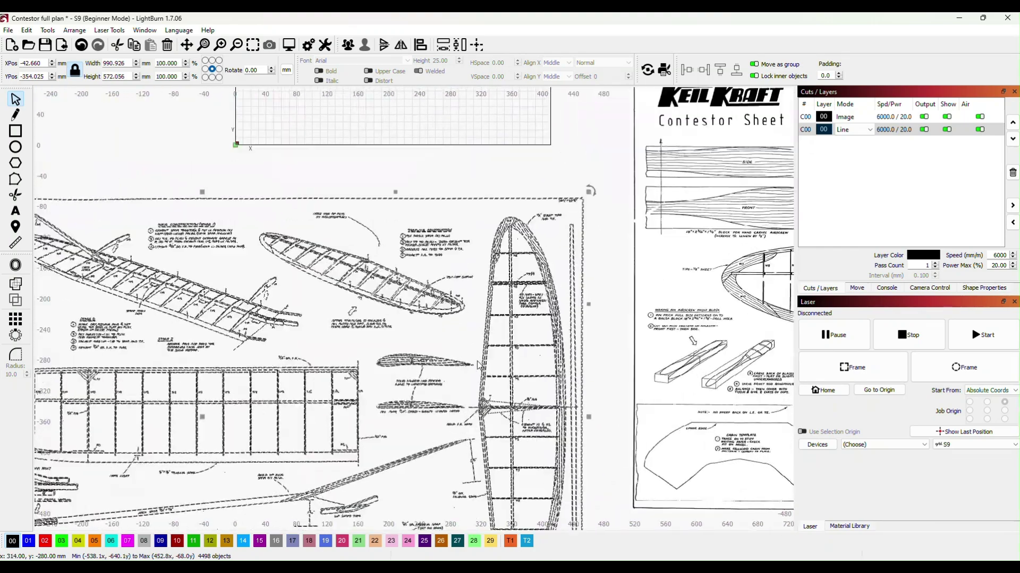
drag(375, 350, 464, 306)
drag(478, 267, 426, 349)
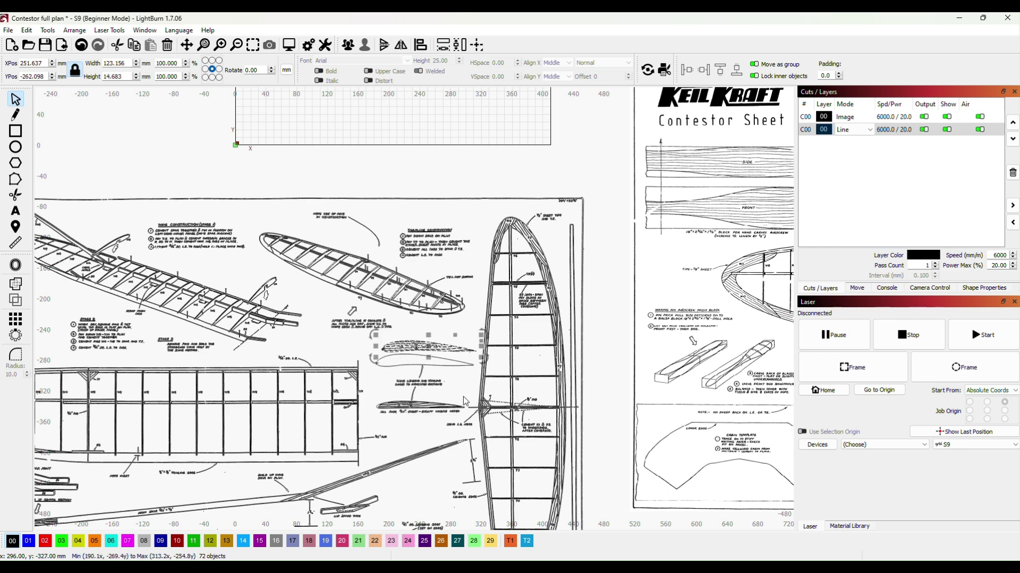
key(ctrl+z)
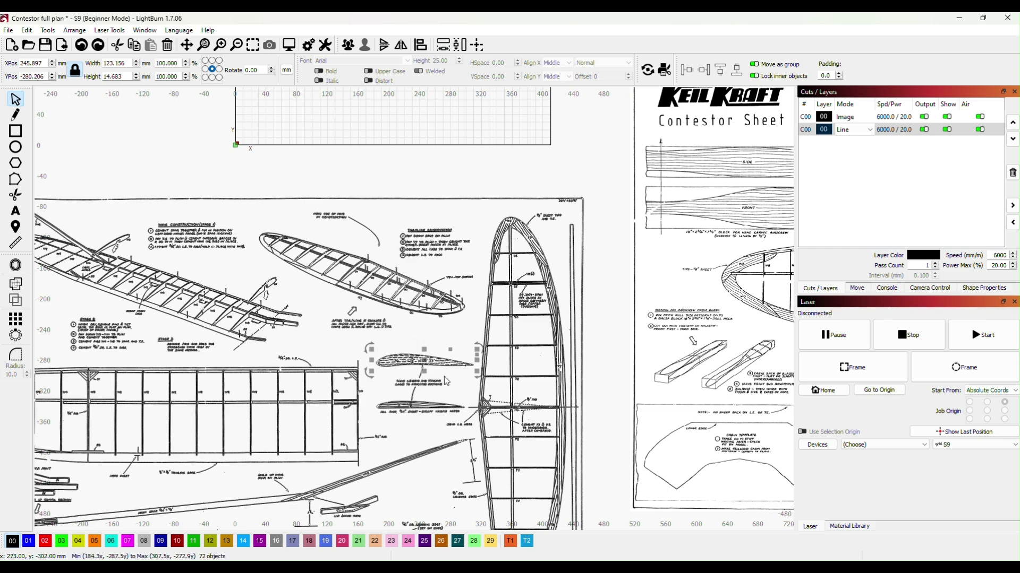
Select the upper traced rib profile with its note underneath and move it onto the work area at about X 140, Y 35 mm.
click(351, 348)
drag(364, 343, 477, 393)
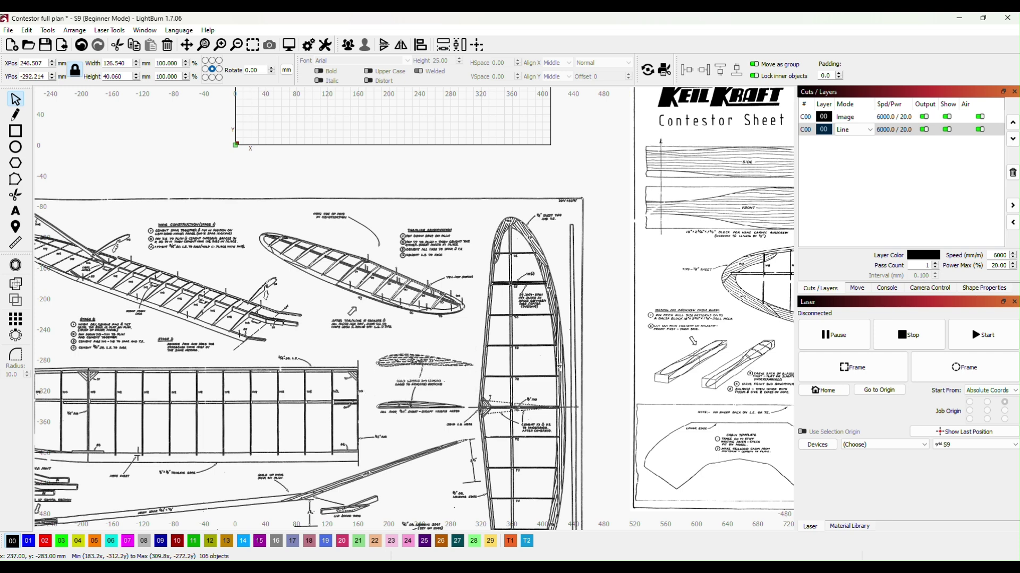
drag(419, 364, 338, 114)
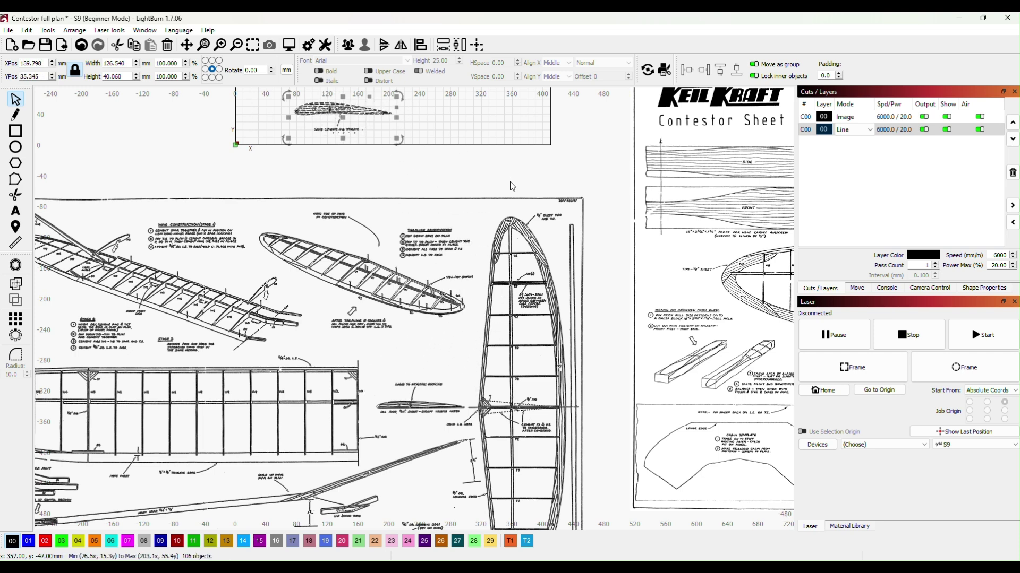
scroll(511, 184, up, 2)
scroll(469, 148, up, 5)
scroll(563, 402, up, 2)
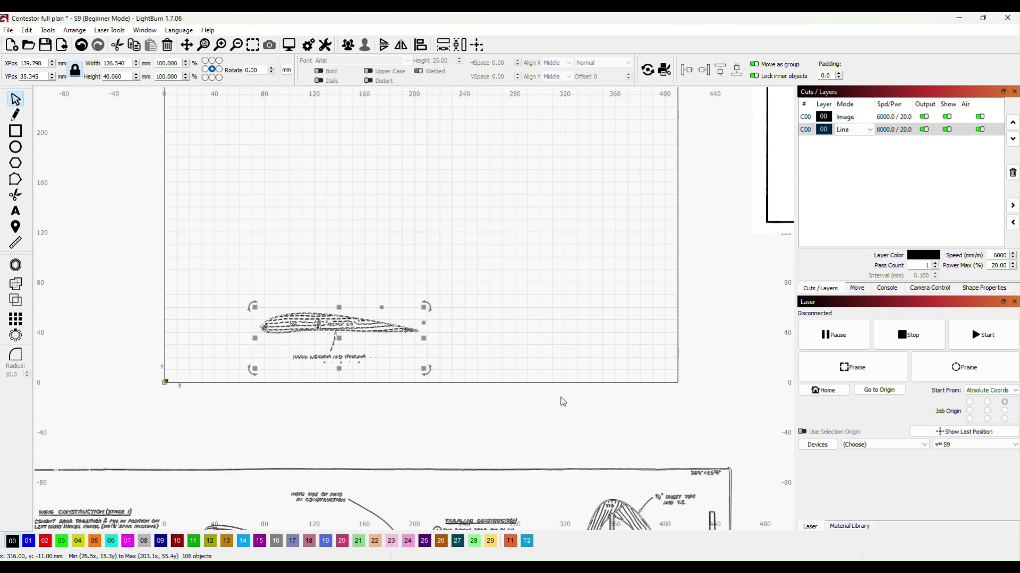
Try to move the outer W2 rib outline on its own above the rest of the profile, and undo the move.
scroll(493, 337, up, 3)
drag(453, 319, 709, 376)
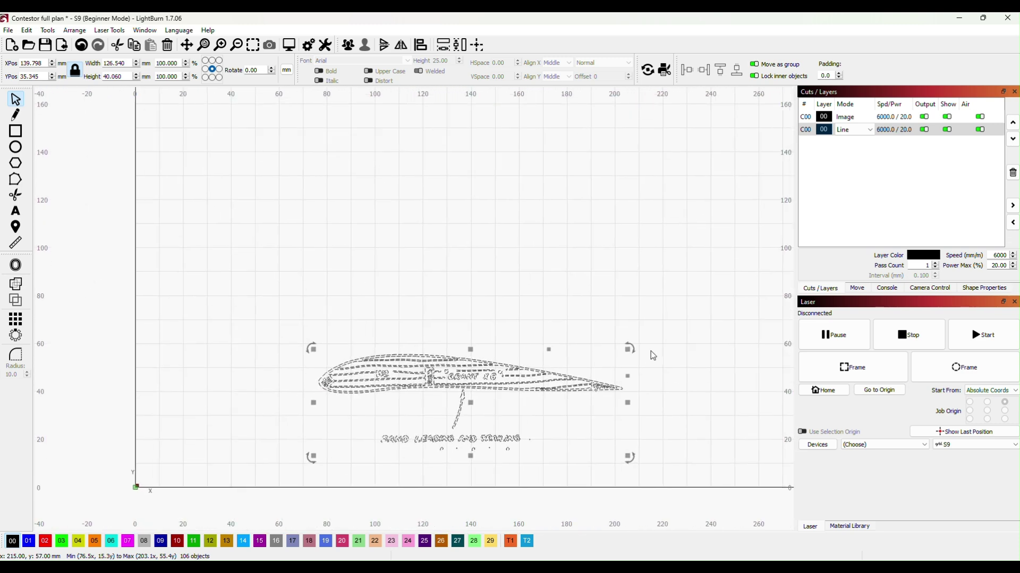
scroll(651, 352, up, 1)
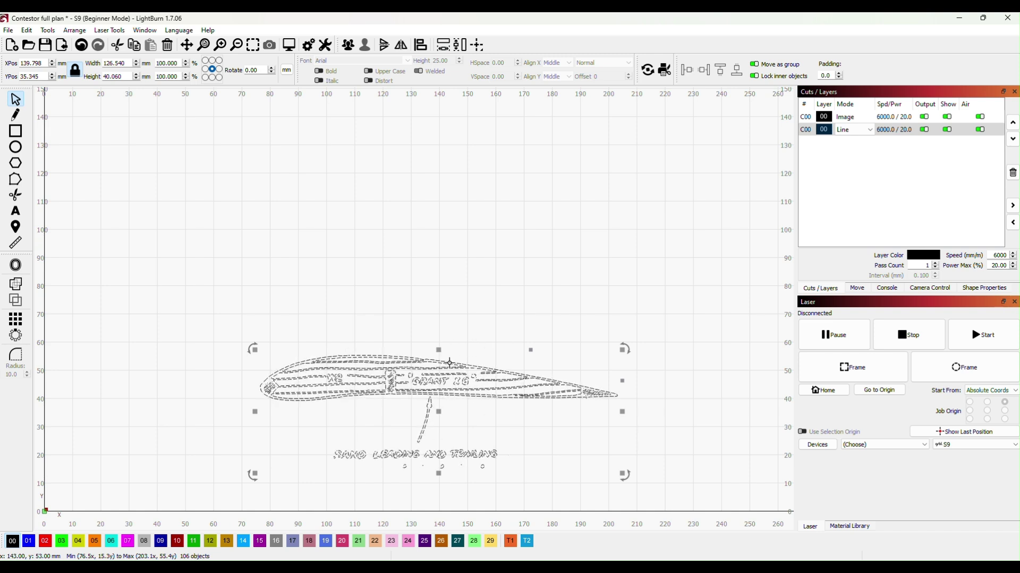
click(491, 334)
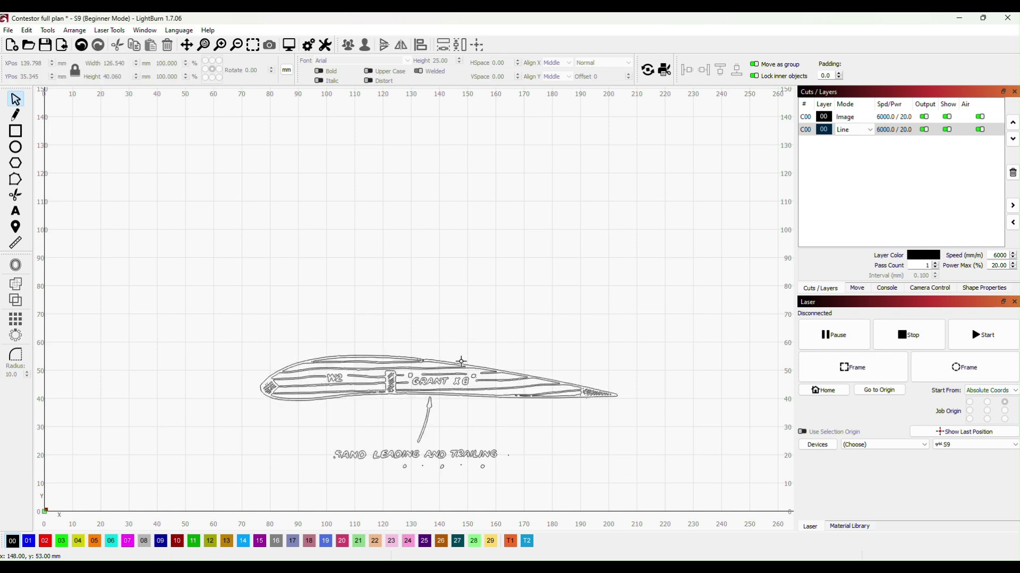
mouse_move(463, 364)
mouse_down()
mouse_move(474, 327)
mouse_move(465, 275)
mouse_up()
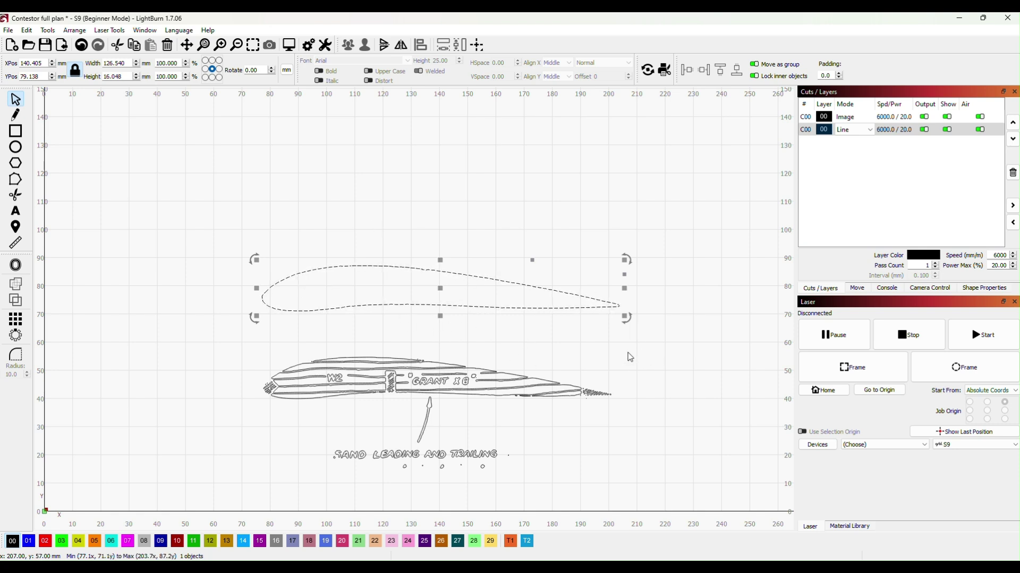
key(ctrl+z)
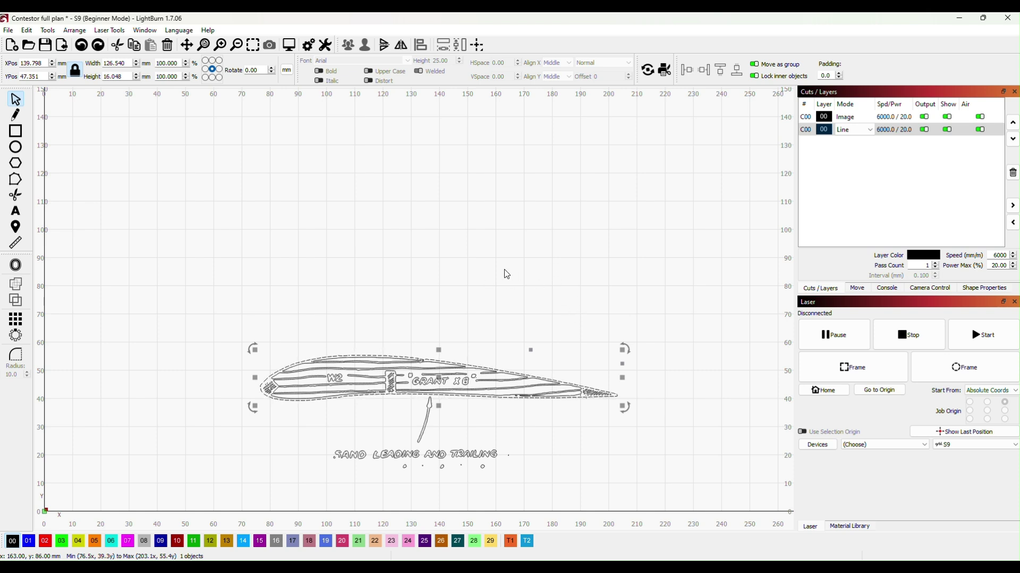
mouse_move(506, 274)
mouse_down()
mouse_move(574, 230)
mouse_move(556, 225)
mouse_up()
click(580, 393)
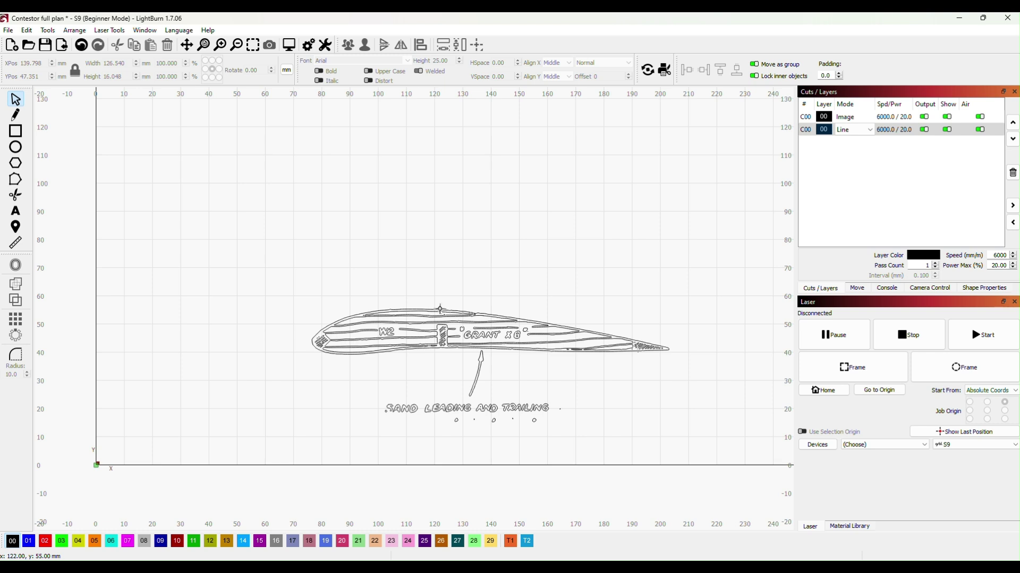
Draw a square of about 11 mm above the rib and set its width to 5 mm with the proportions locked.
click(16, 132)
mouse_move(209, 233)
mouse_down()
mouse_move(248, 228)
mouse_move(240, 232)
mouse_up()
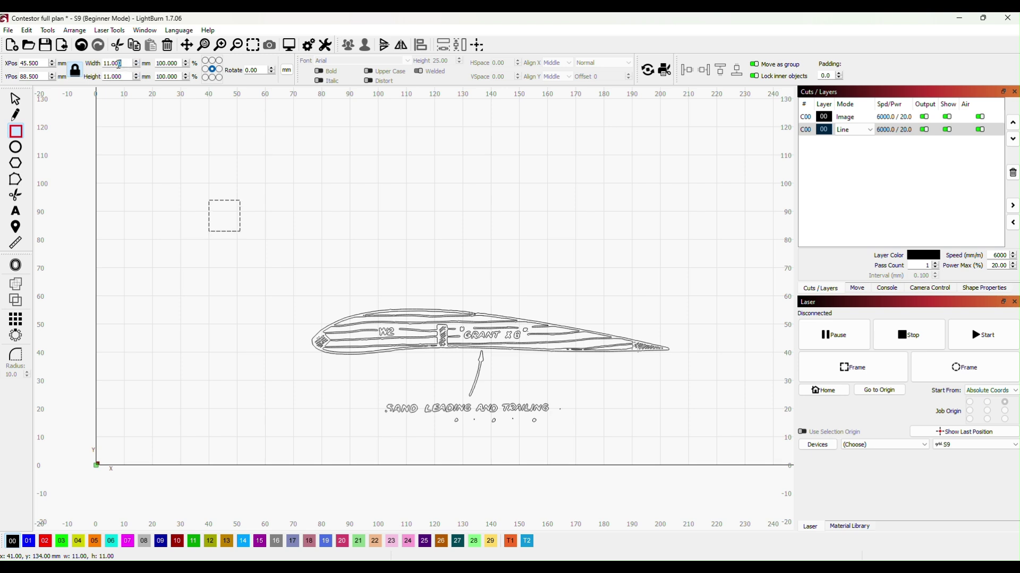
drag(119, 63, 108, 65)
text(5)
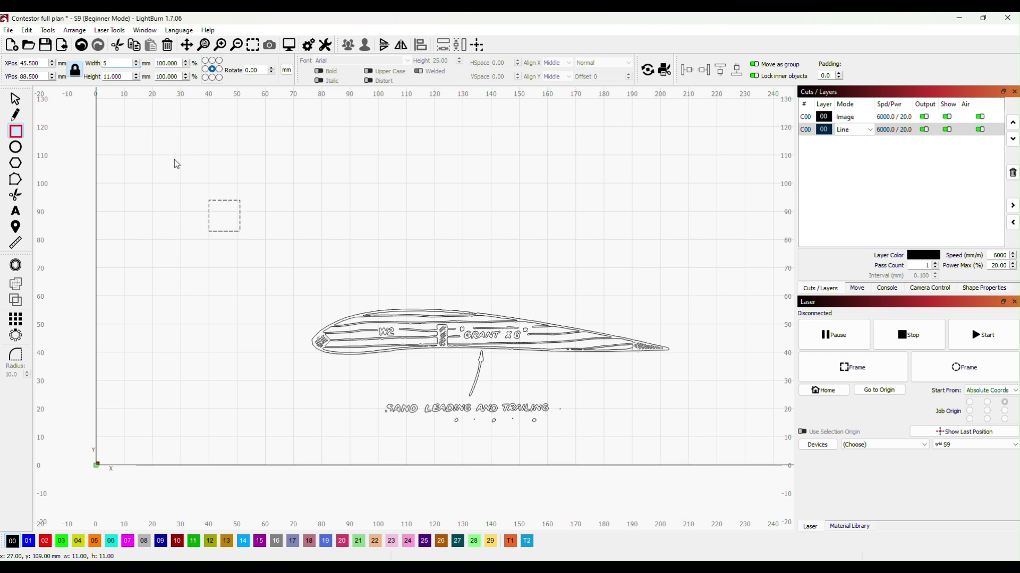
key(Return)
Move the 5 mm square just ahead of the rib's leading edge, at about X 63, Y 46.5 mm.
click(16, 99)
click(275, 214)
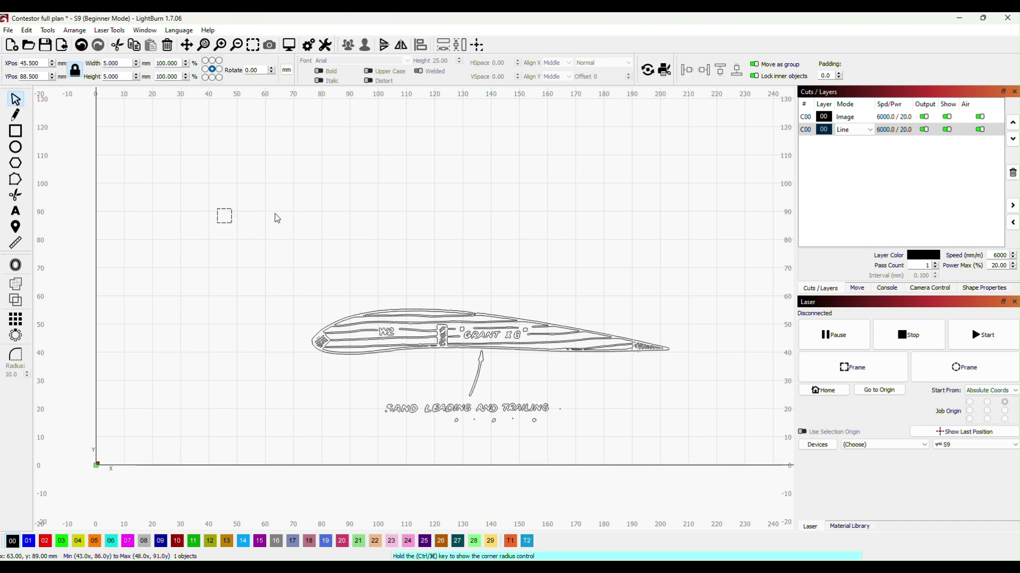
drag(225, 224, 273, 342)
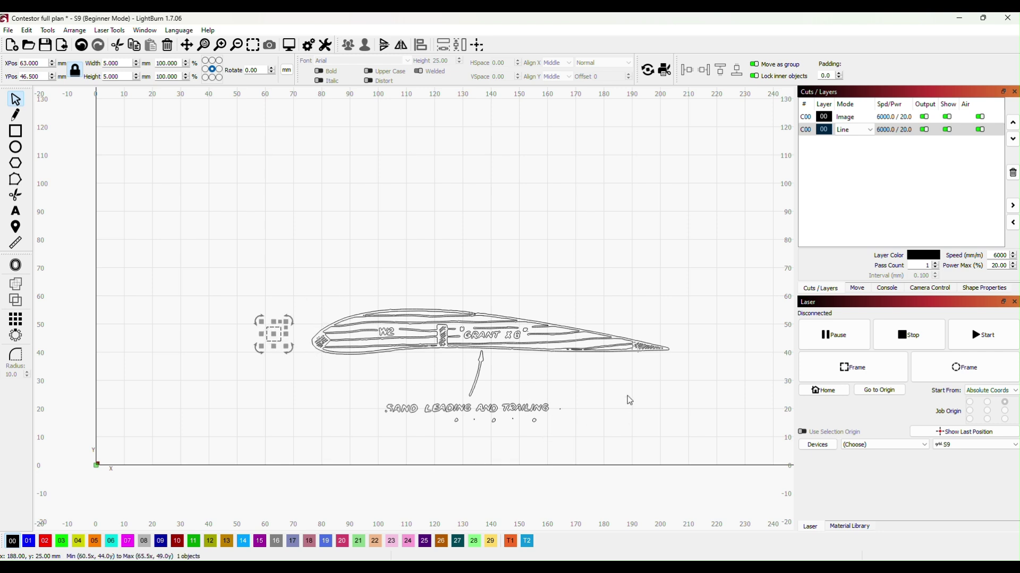
Edit the nodes of the outer rib outline and pull its lower edge up to the spar slot's upper right corner.
click(629, 350)
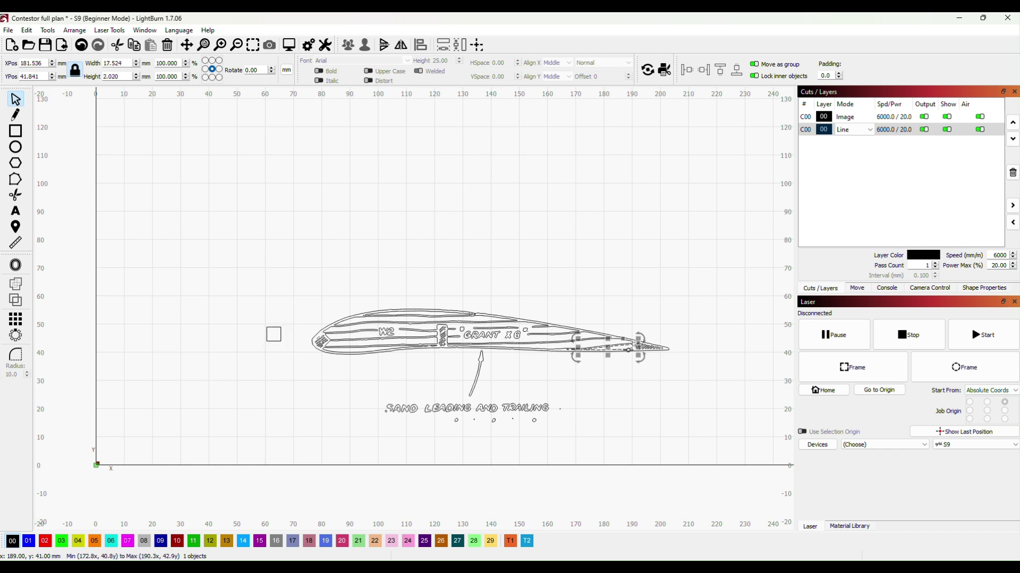
click(667, 349)
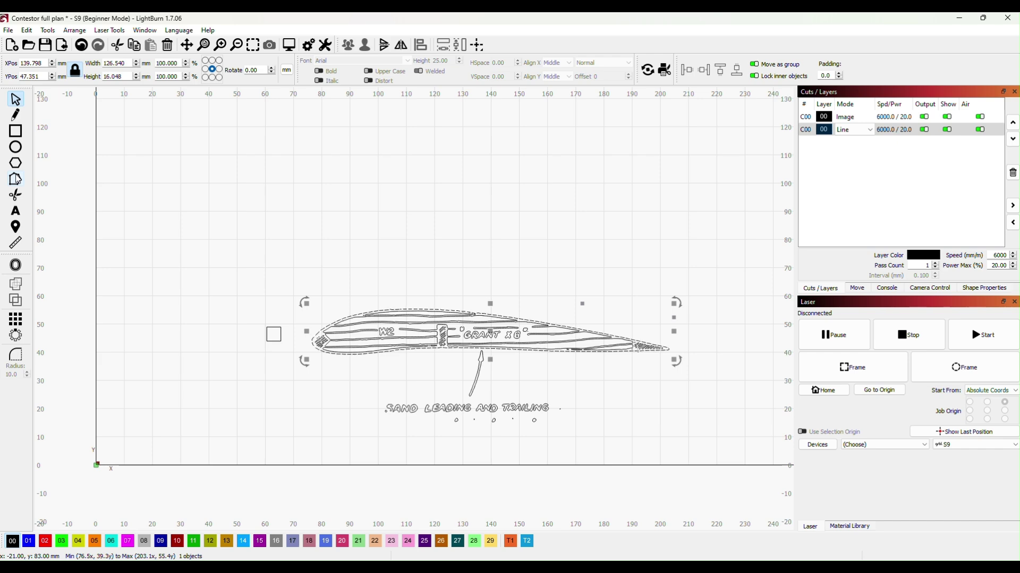
click(610, 302)
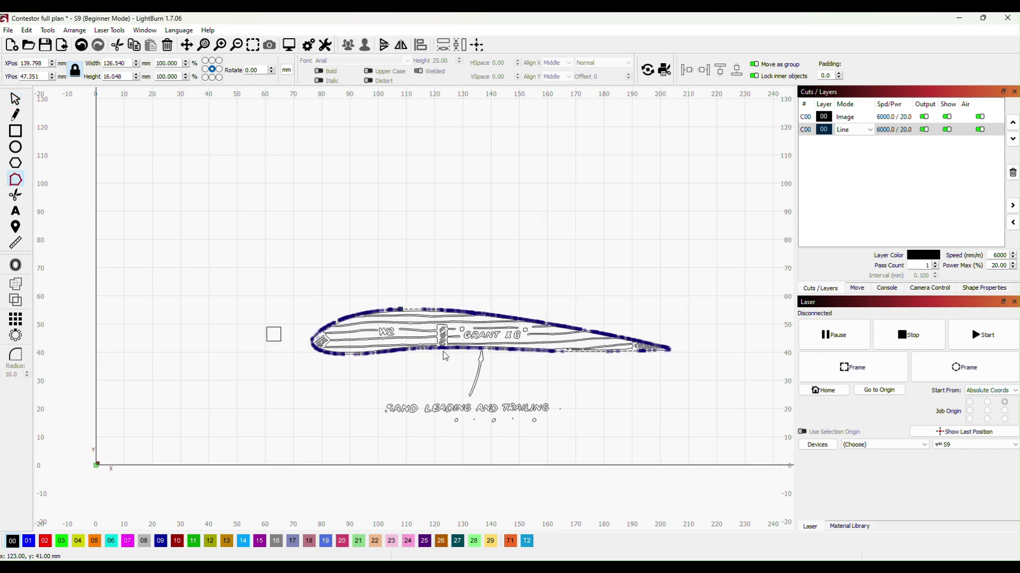
scroll(442, 361, up, 5)
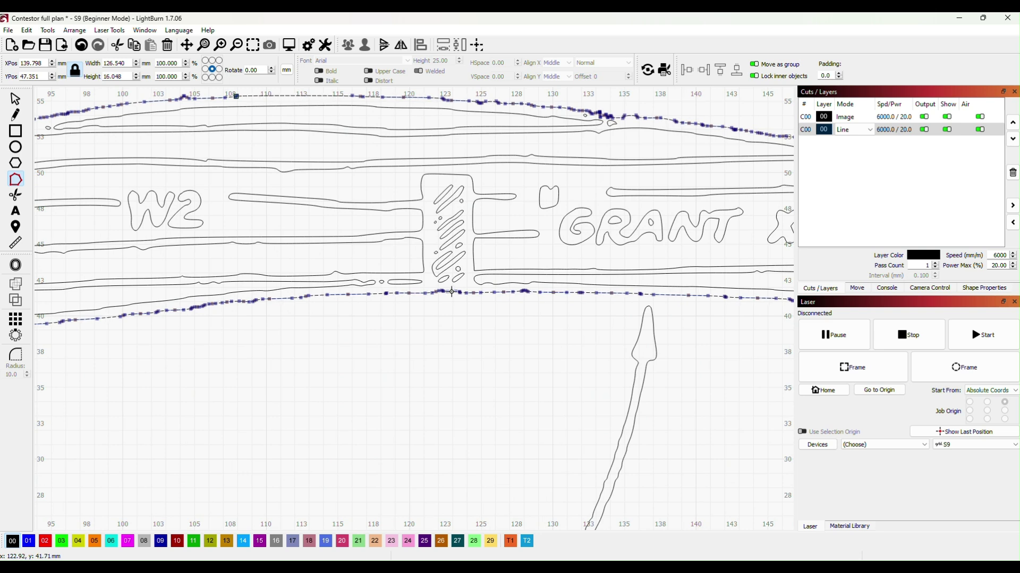
drag(452, 292, 472, 233)
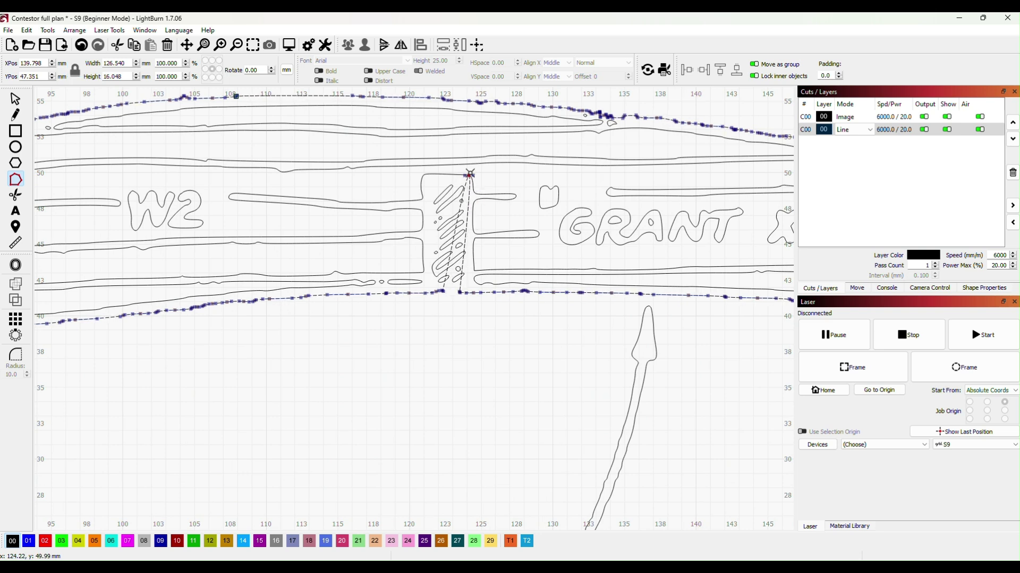
drag(472, 175, 474, 215)
mouse_move(465, 175)
mouse_down()
mouse_move(445, 180)
mouse_move(473, 172)
mouse_up()
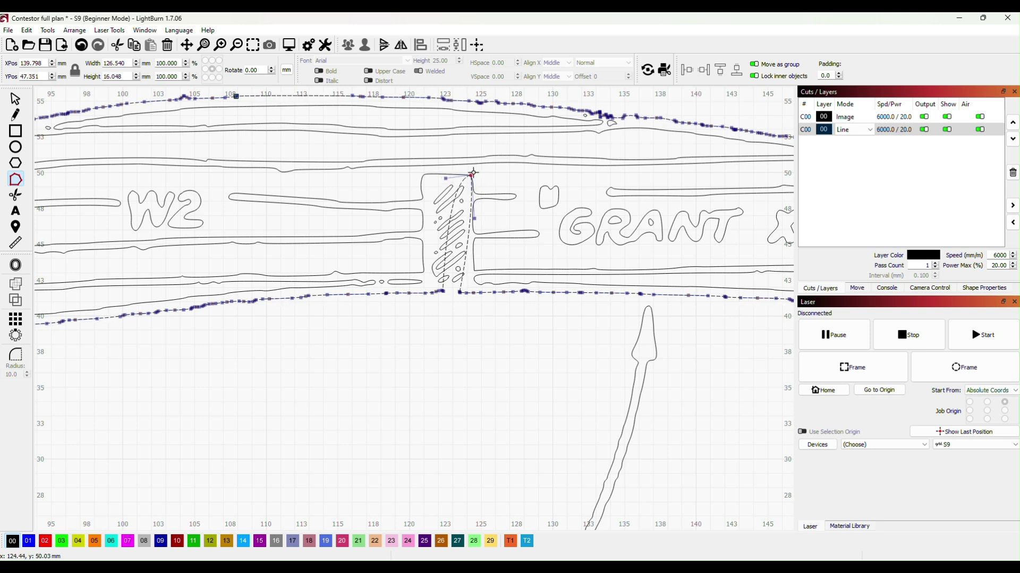
Clear the extra node at the slot's right base and straighten the outline along the slot's right wall down to the rib's lower edge.
scroll(451, 209, up, 2)
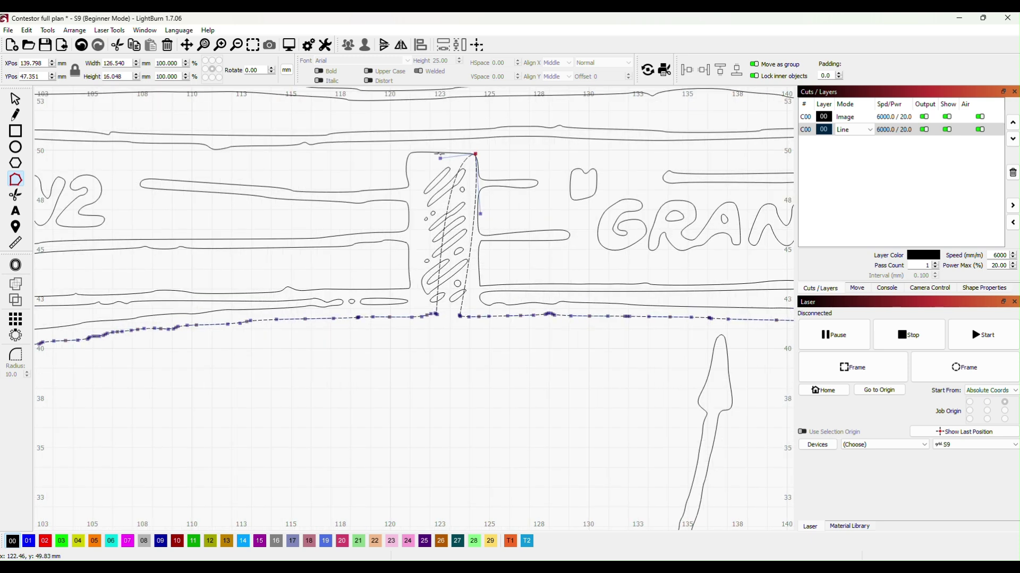
drag(440, 158, 409, 154)
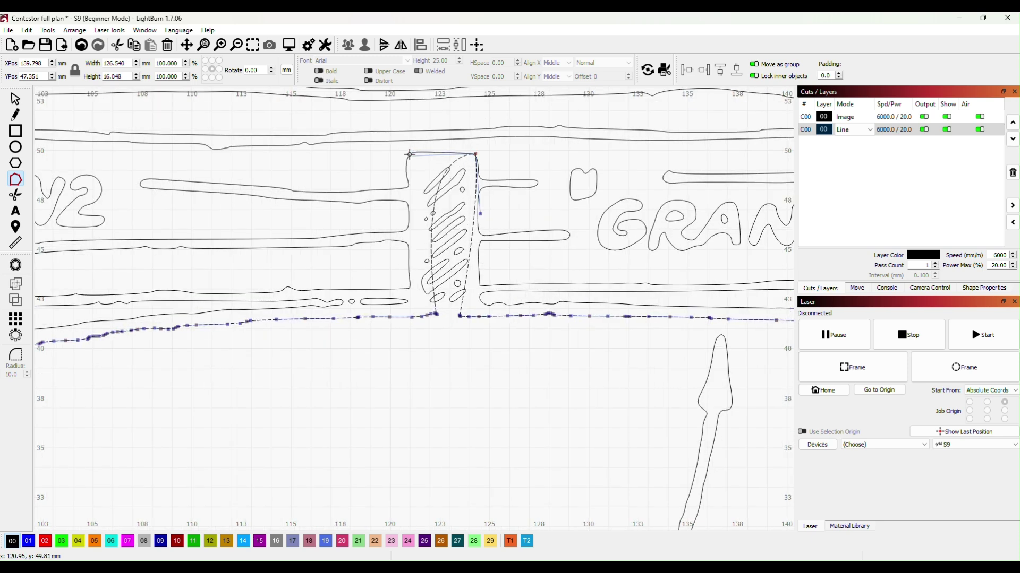
drag(452, 310, 468, 326)
key(Delete)
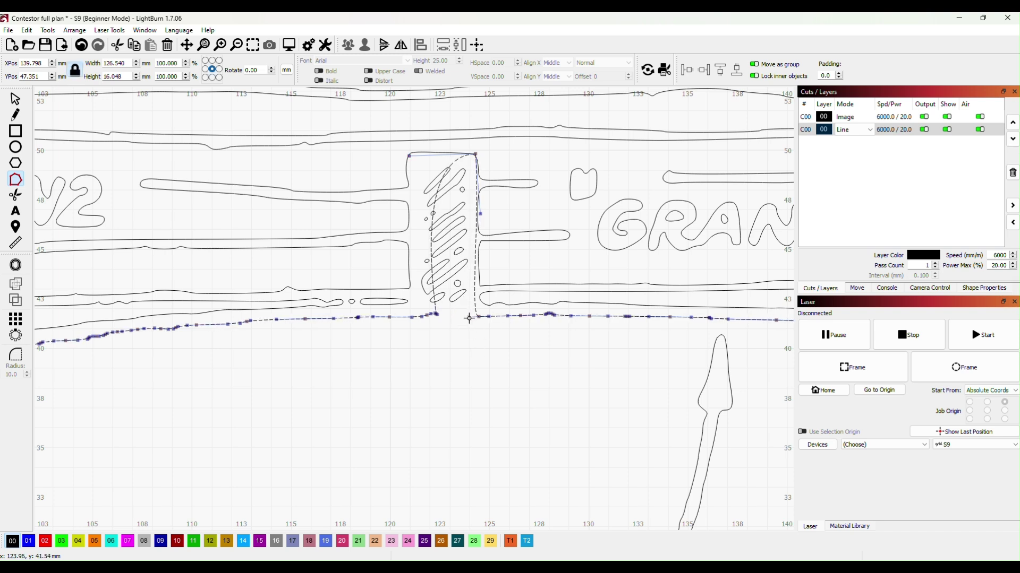
drag(469, 317, 481, 285)
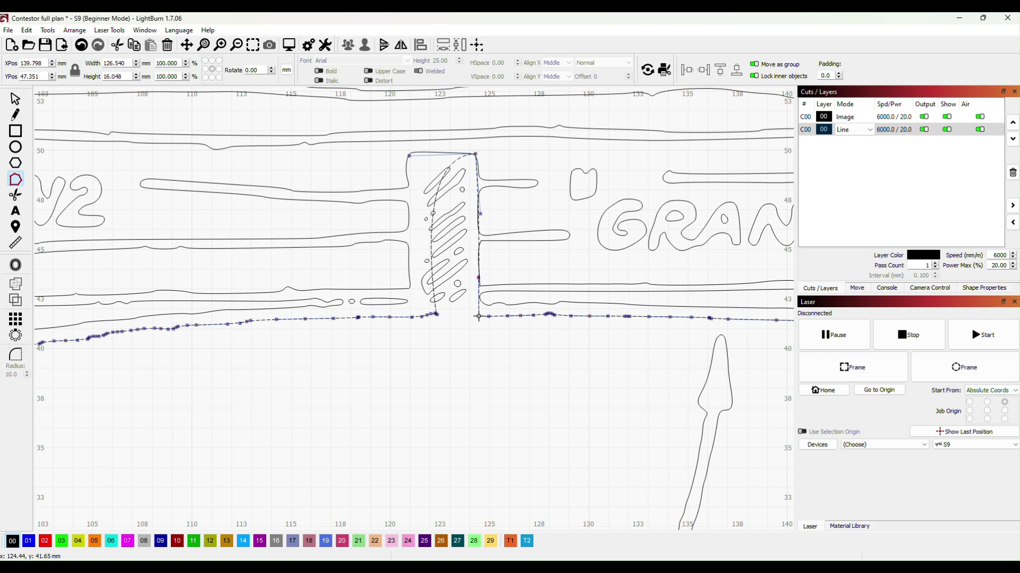
drag(478, 316, 481, 316)
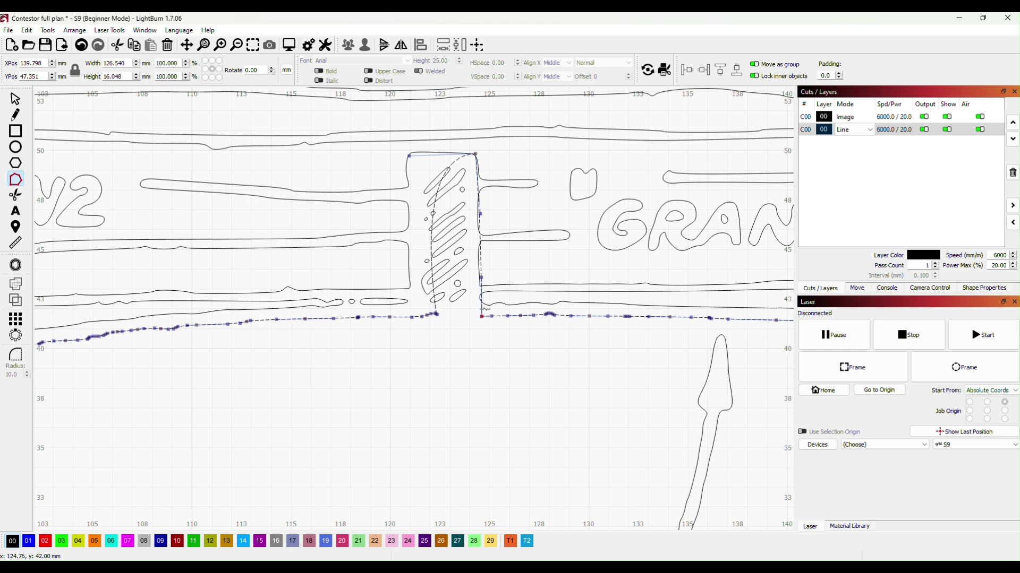
drag(480, 213, 479, 215)
Form the spar slot's upper left corner in the rib outline and align it with the traced slot's top edge.
key(i)
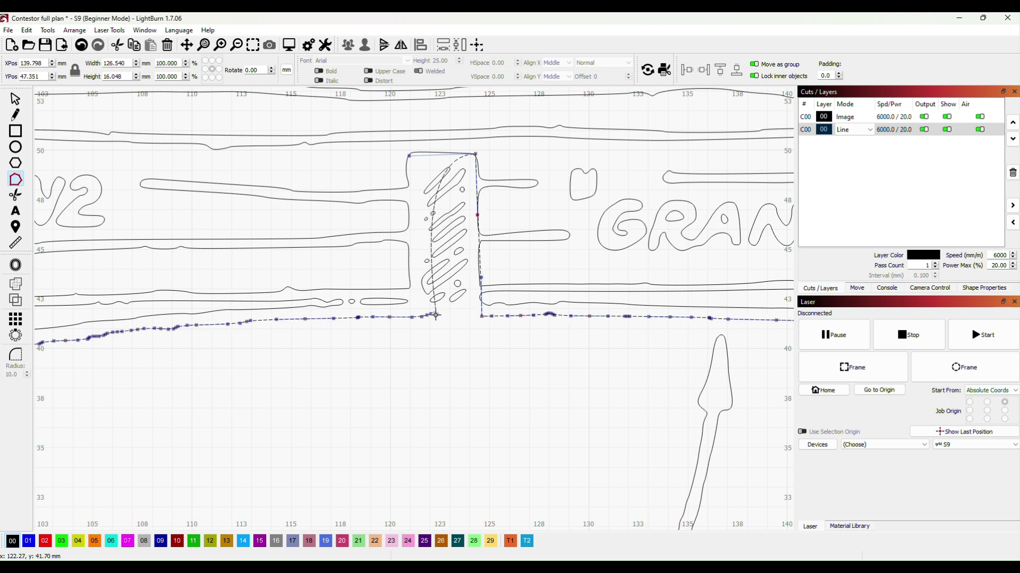
drag(435, 315, 402, 154)
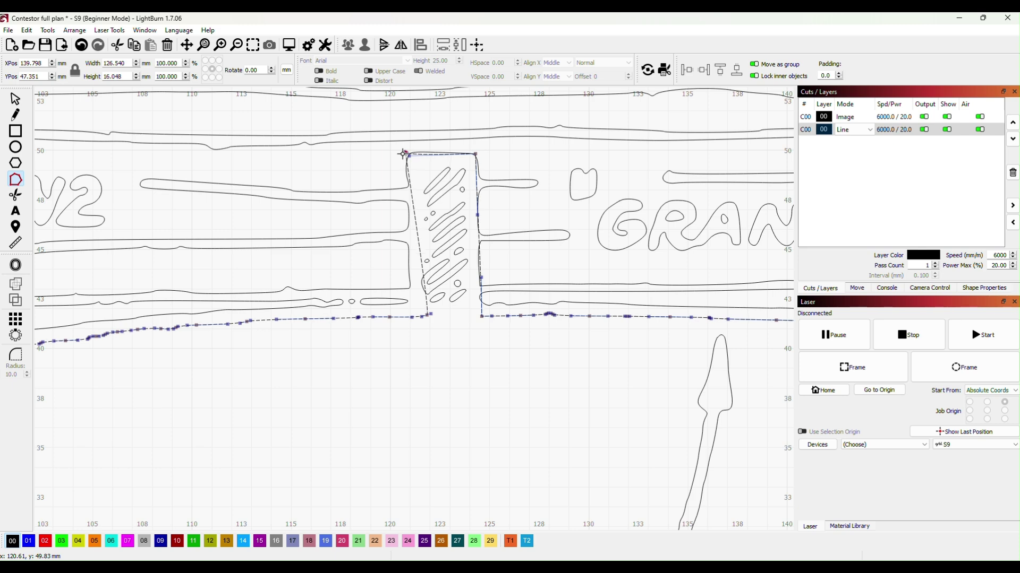
scroll(412, 175, up, 2)
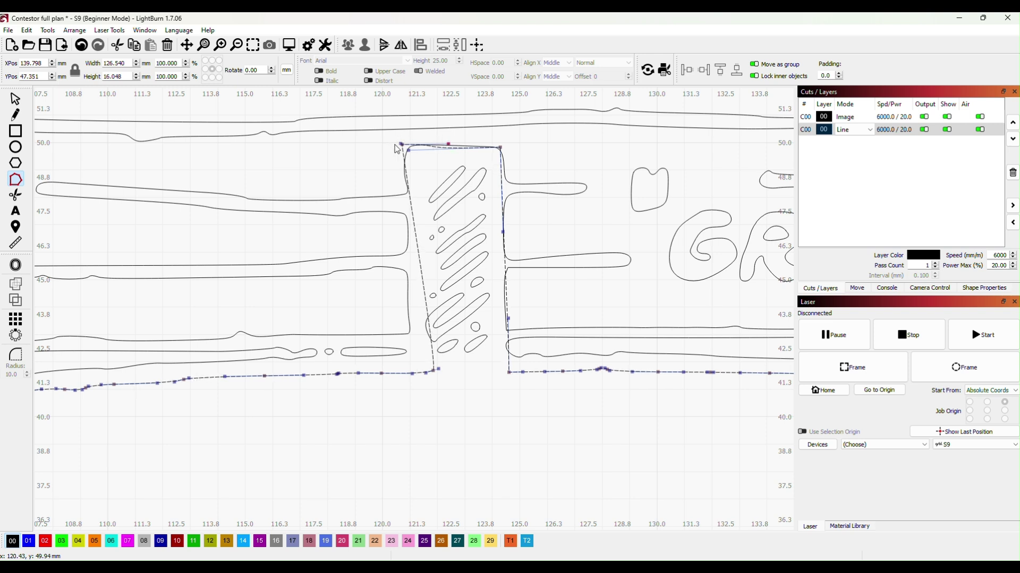
drag(400, 143, 402, 226)
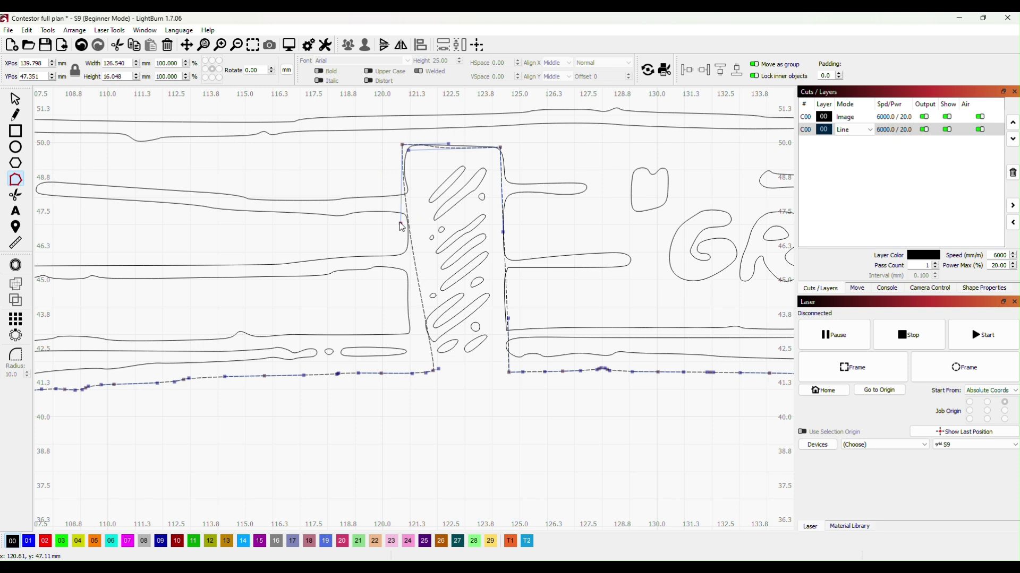
drag(408, 150, 409, 146)
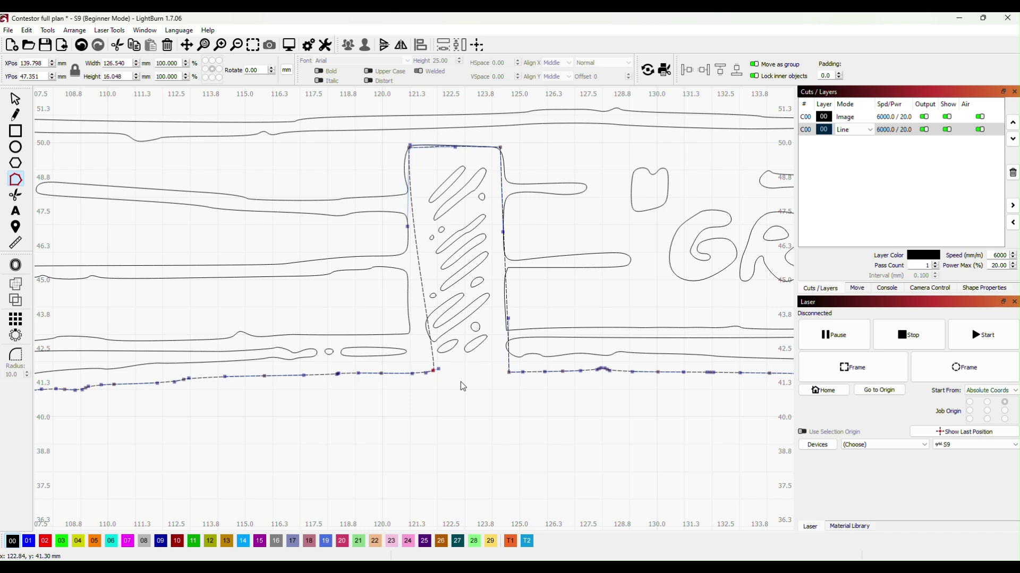
Reshape the outline along the slot's left wall so it runs straight down to the rib's lower edge.
drag(434, 370, 396, 288)
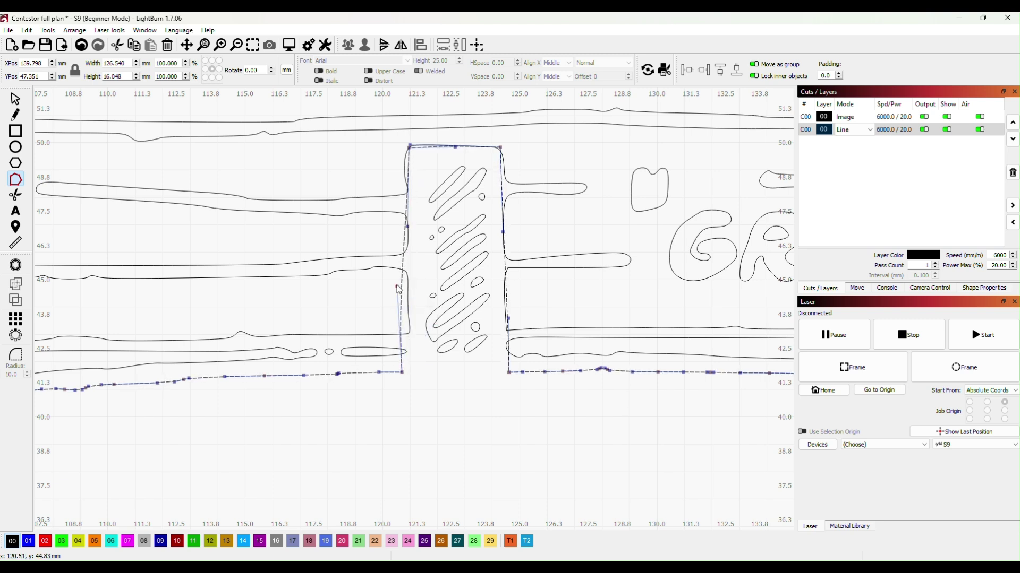
drag(403, 376, 409, 373)
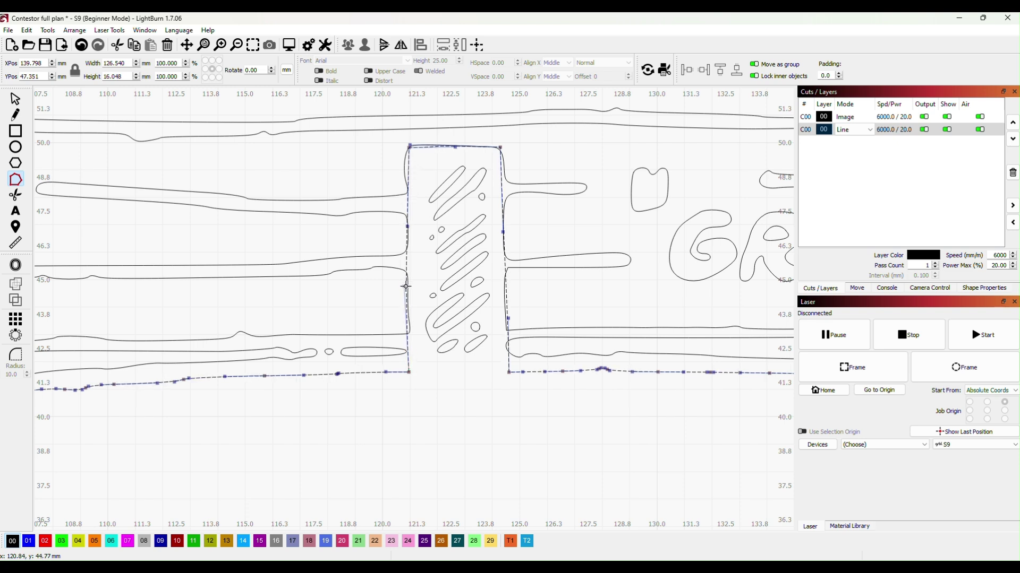
drag(405, 287, 409, 288)
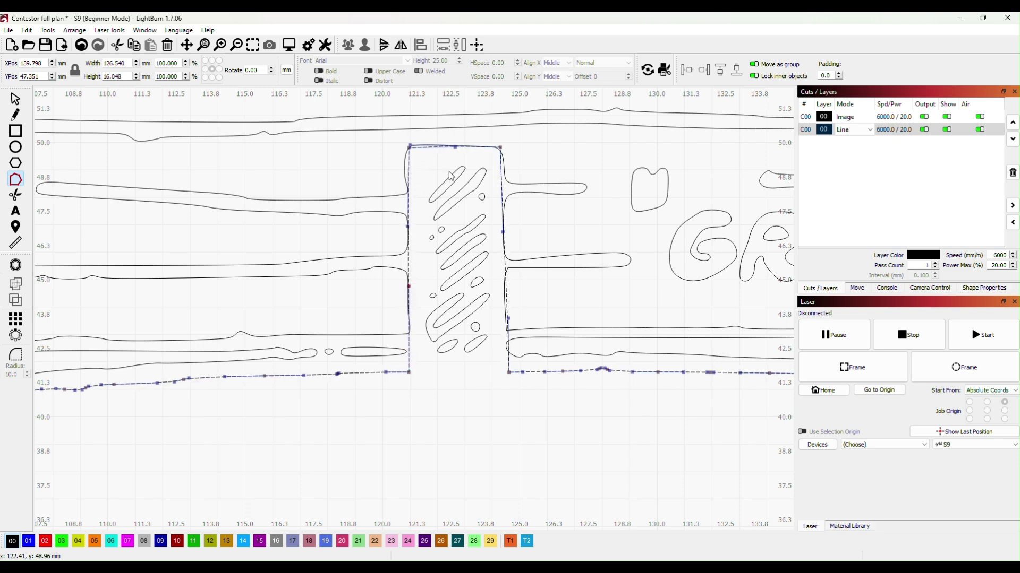
Move the 5 mm square over the lower part of the rib's spar slot, at about X 122.6, Y 43.9 mm, to compare their widths.
scroll(283, 429, down, 2)
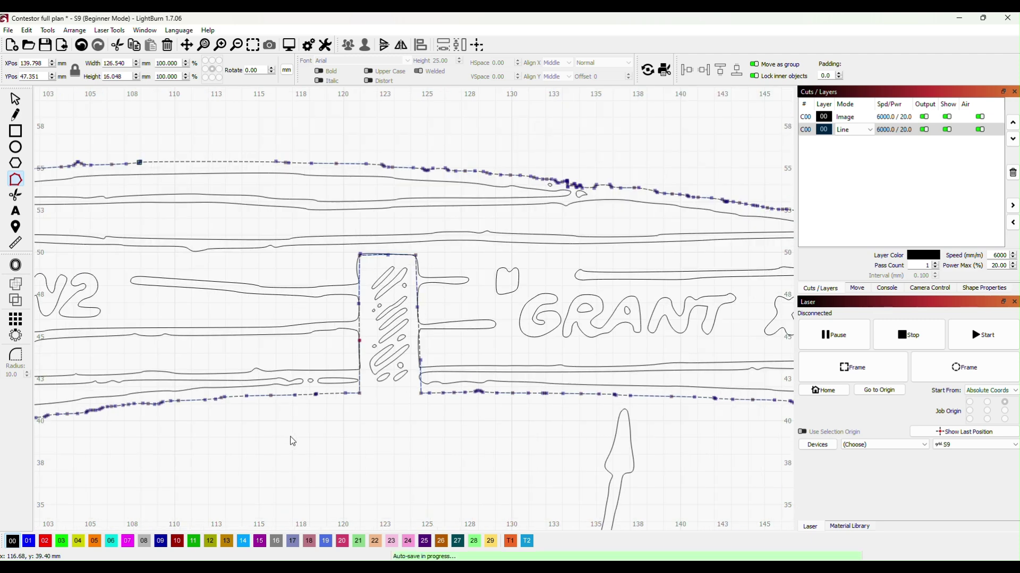
scroll(272, 422, down, 2)
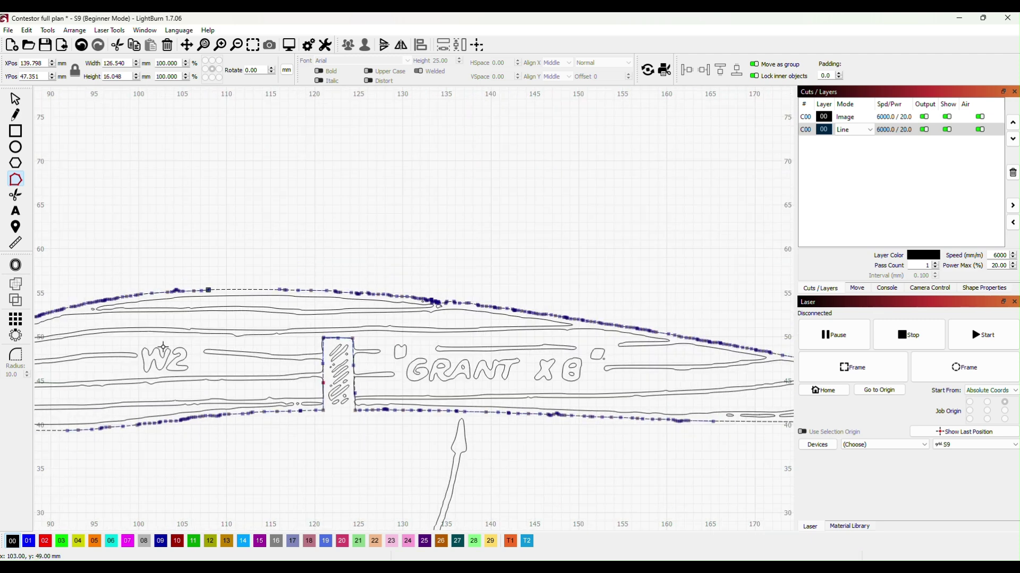
drag(168, 345, 322, 341)
scroll(322, 341, down, 2)
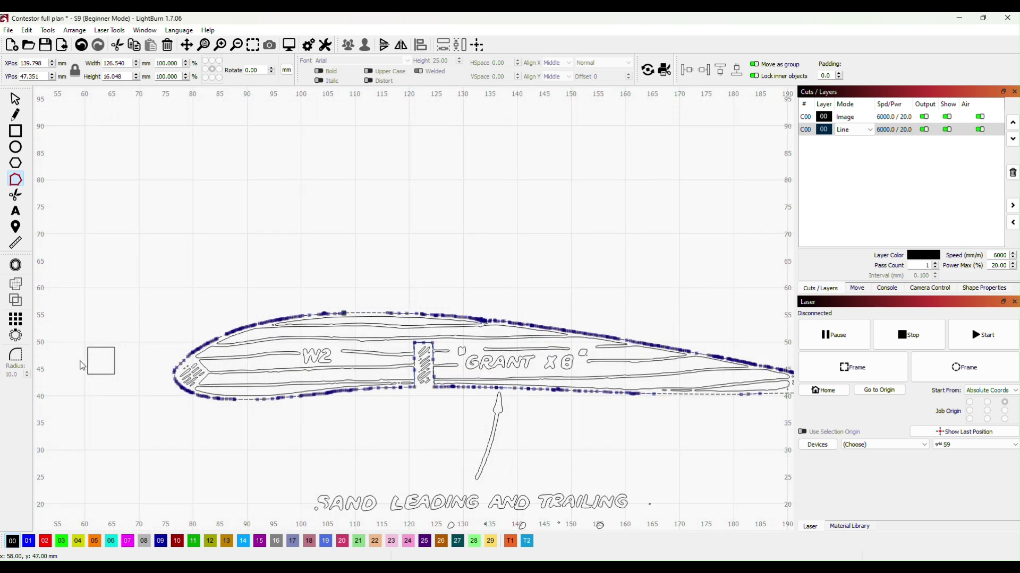
click(115, 375)
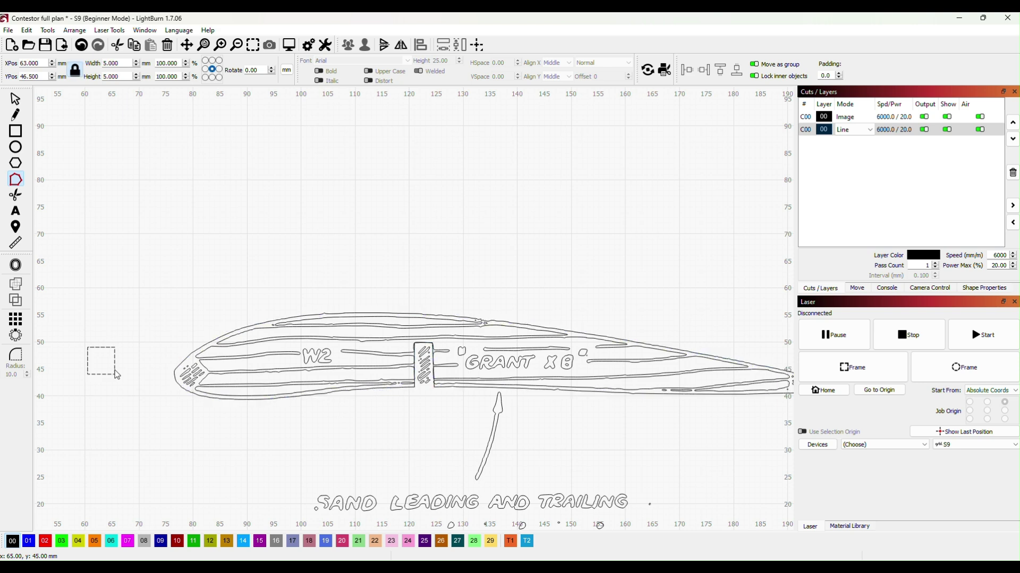
click(15, 99)
drag(116, 374, 119, 378)
drag(182, 407, 438, 379)
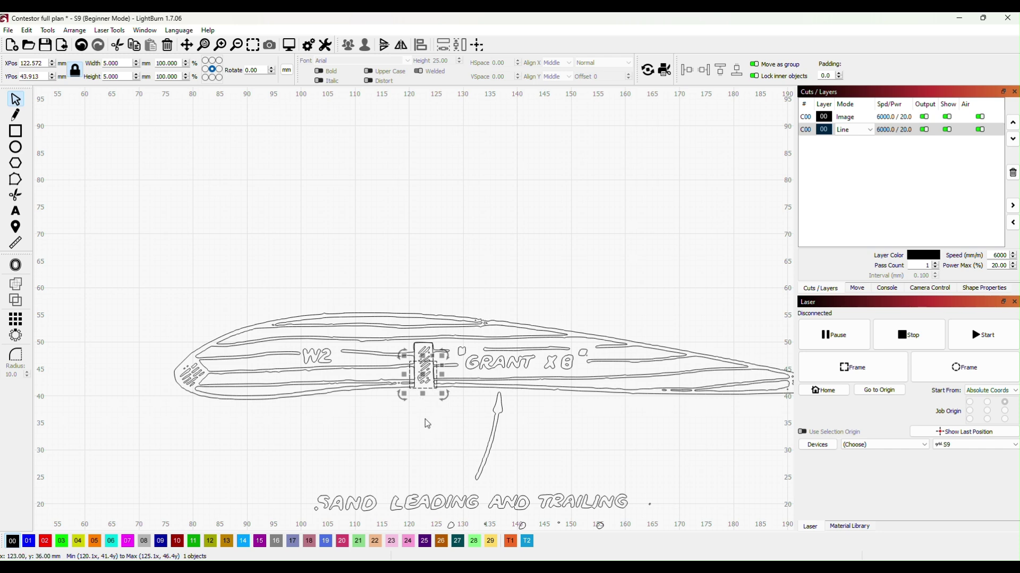
scroll(425, 419, up, 2)
scroll(419, 408, up, 1)
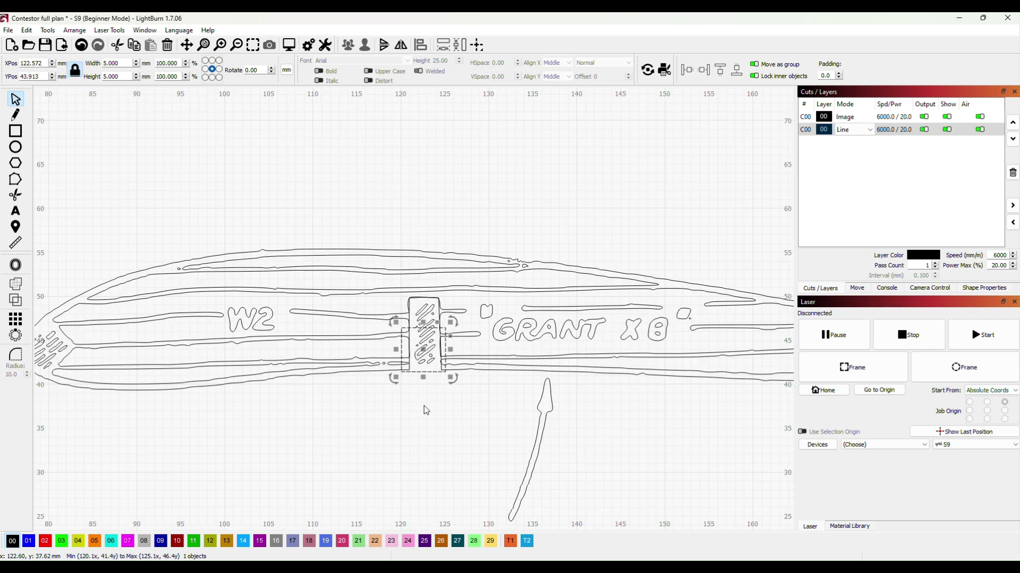
Widen the rib's spar slot by moving the corner nodes of both walls in line with the sides of the 5 mm square.
click(439, 331)
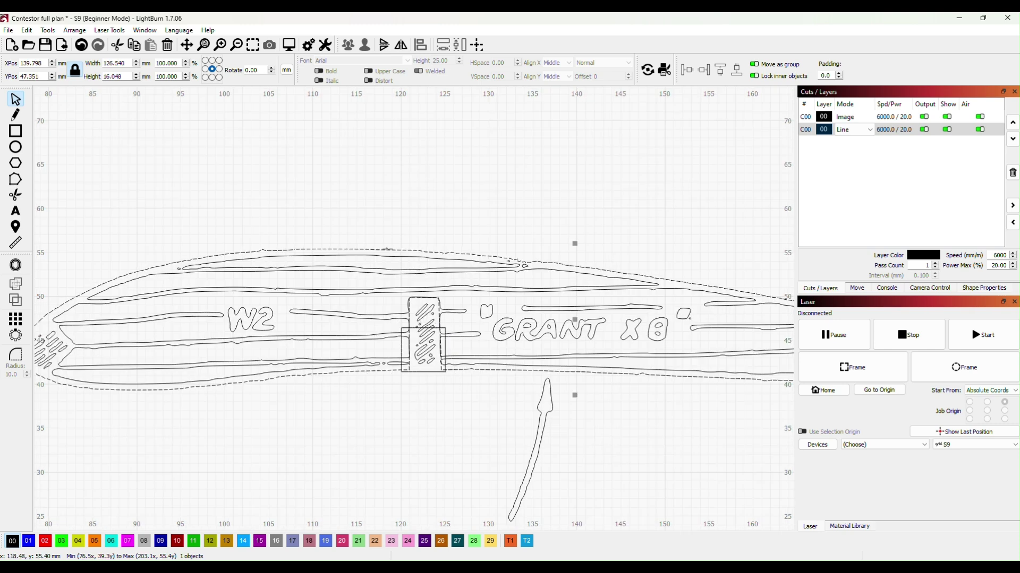
click(21, 183)
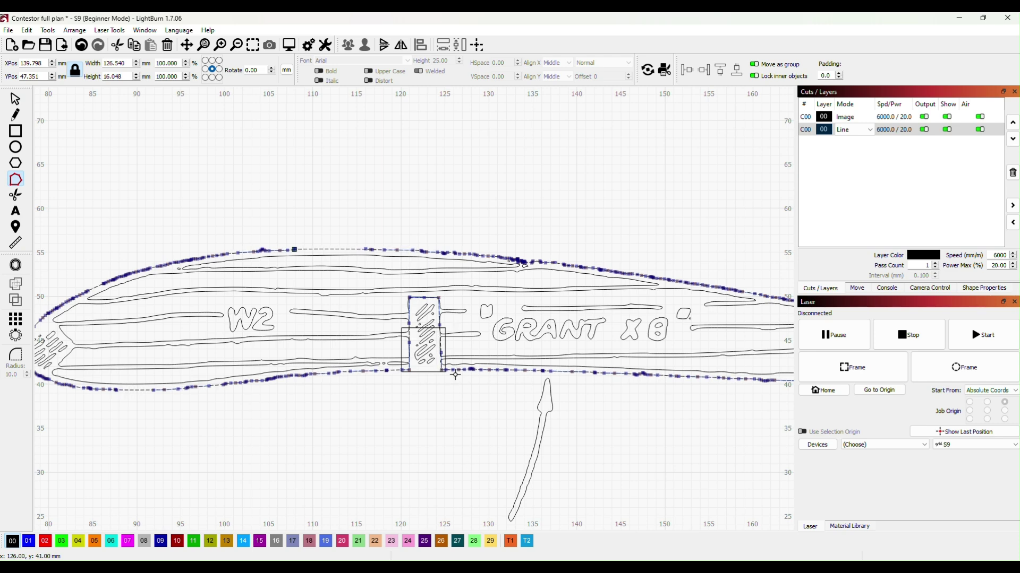
drag(443, 371, 451, 372)
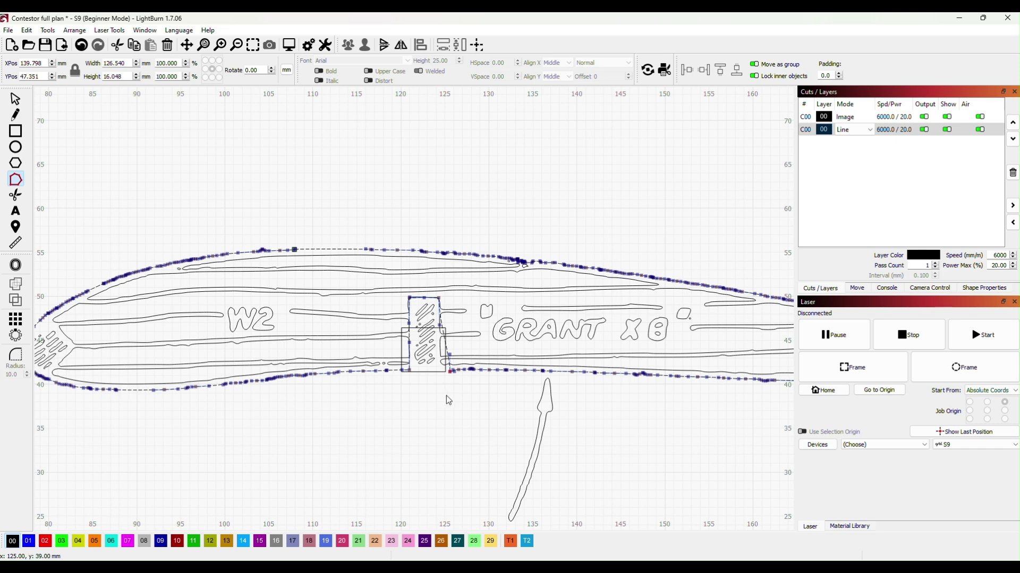
scroll(446, 396, up, 5)
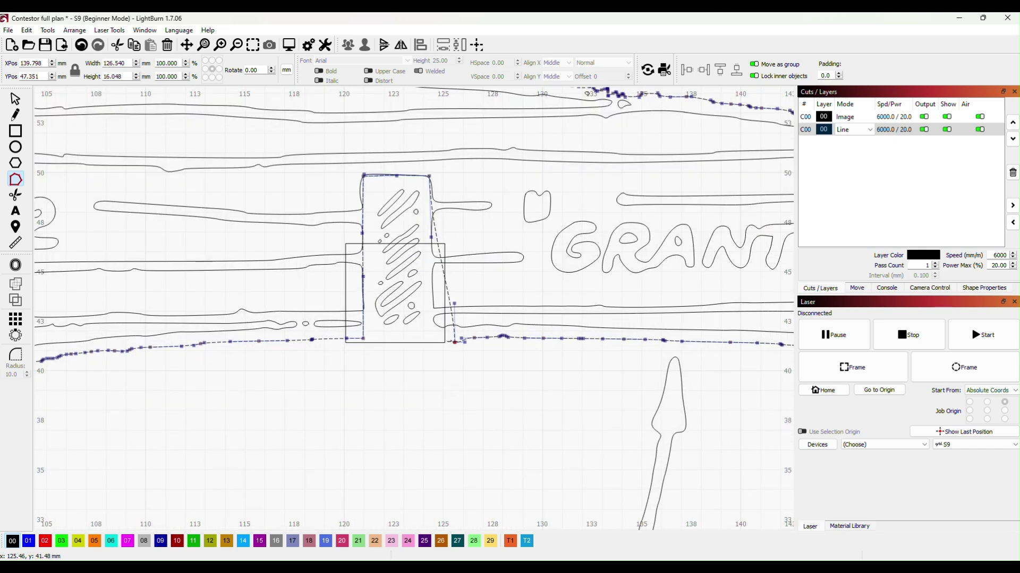
drag(454, 342, 442, 338)
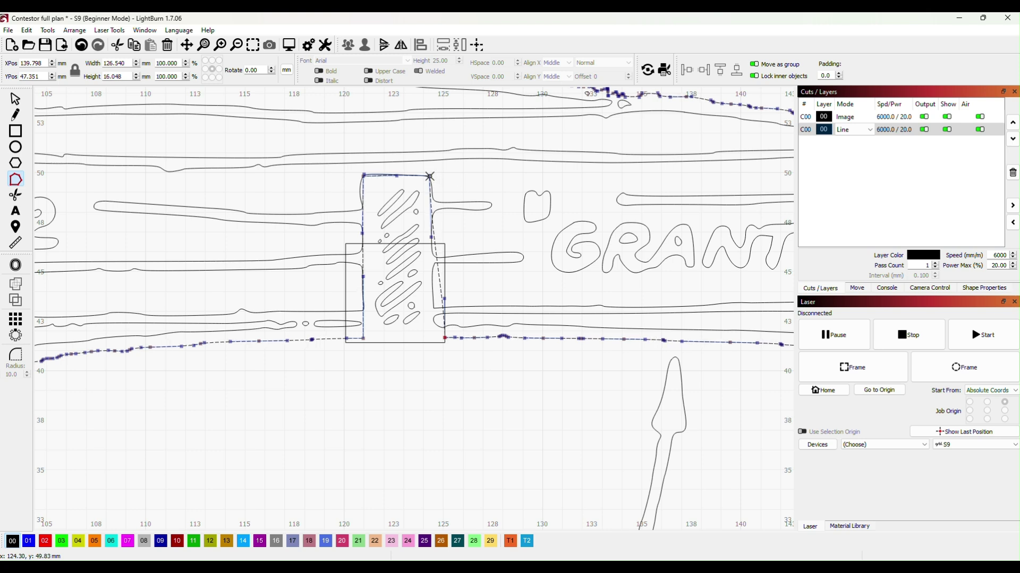
drag(430, 175, 444, 174)
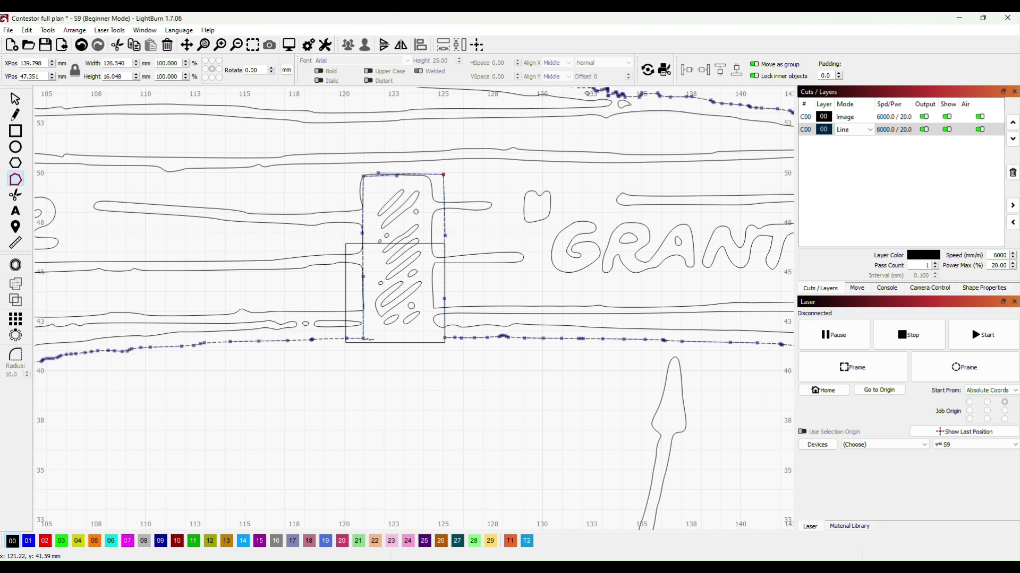
drag(349, 344, 346, 338)
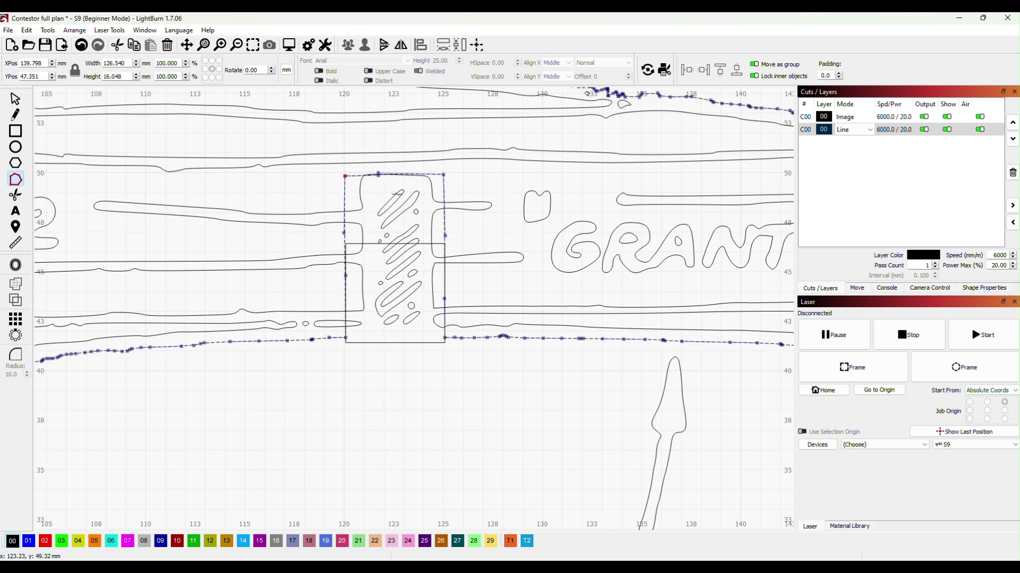
Measure the spar slot's top edge and its side wall.
click(15, 99)
click(15, 242)
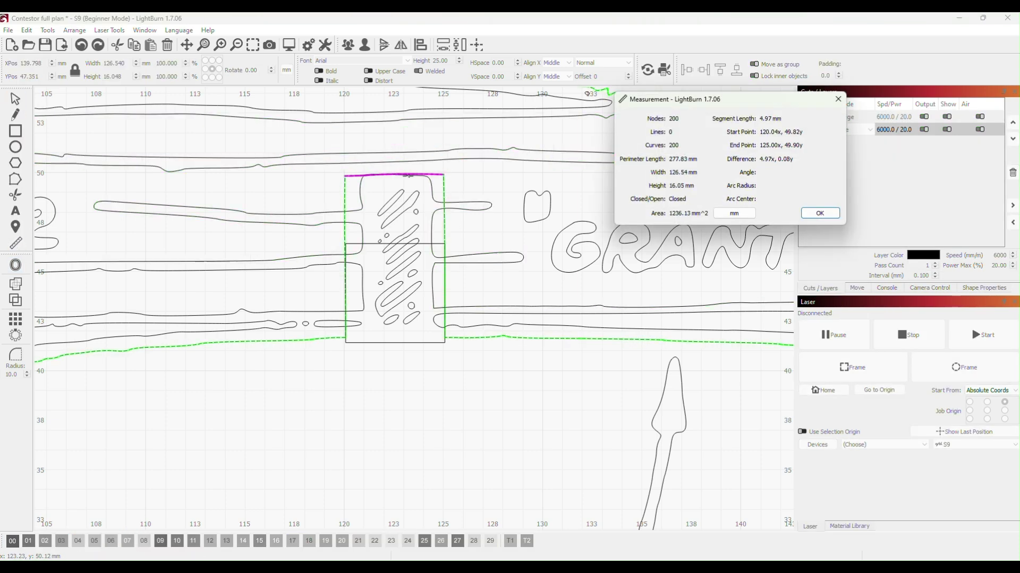
drag(418, 175, 419, 335)
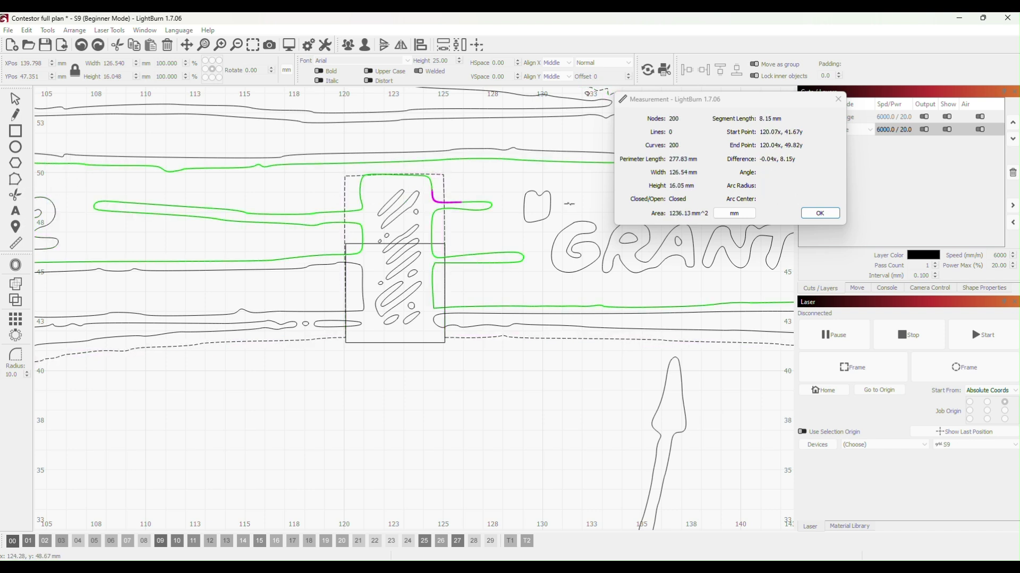
click(821, 213)
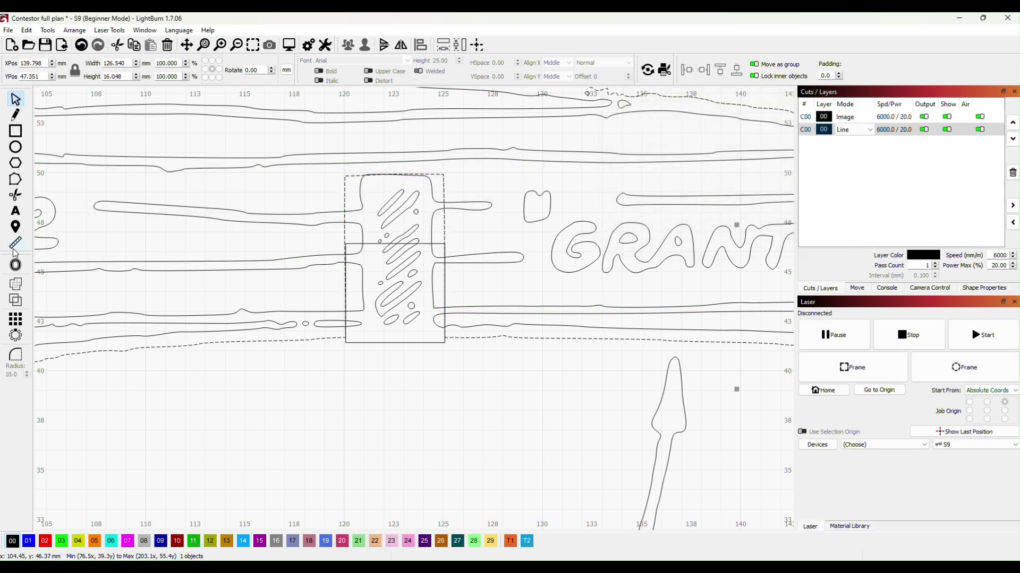
Lower the spar slot's top edge to about Y 48.8 mm and straighten its right wall in line with the square's side.
click(14, 179)
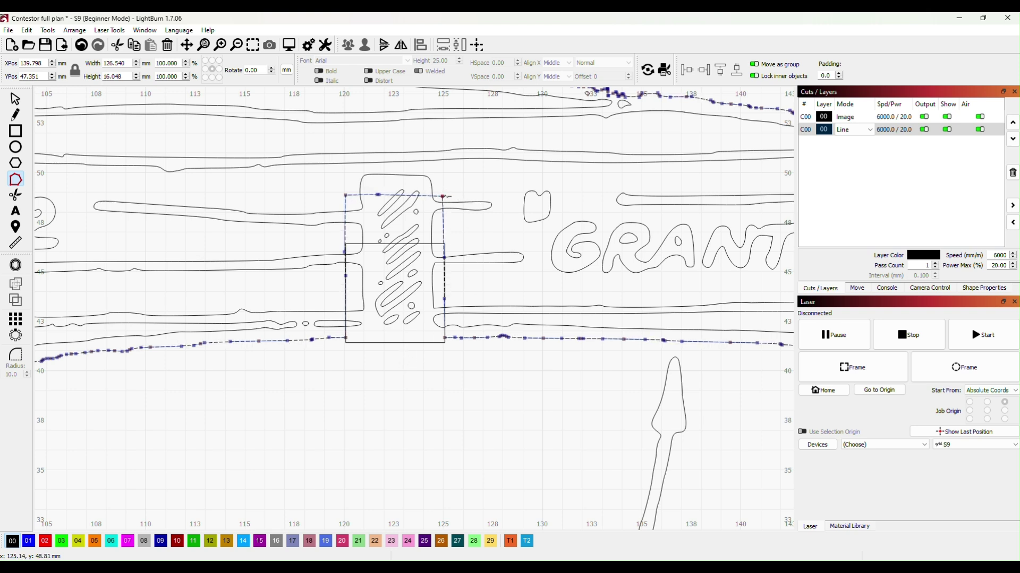
drag(443, 196, 449, 196)
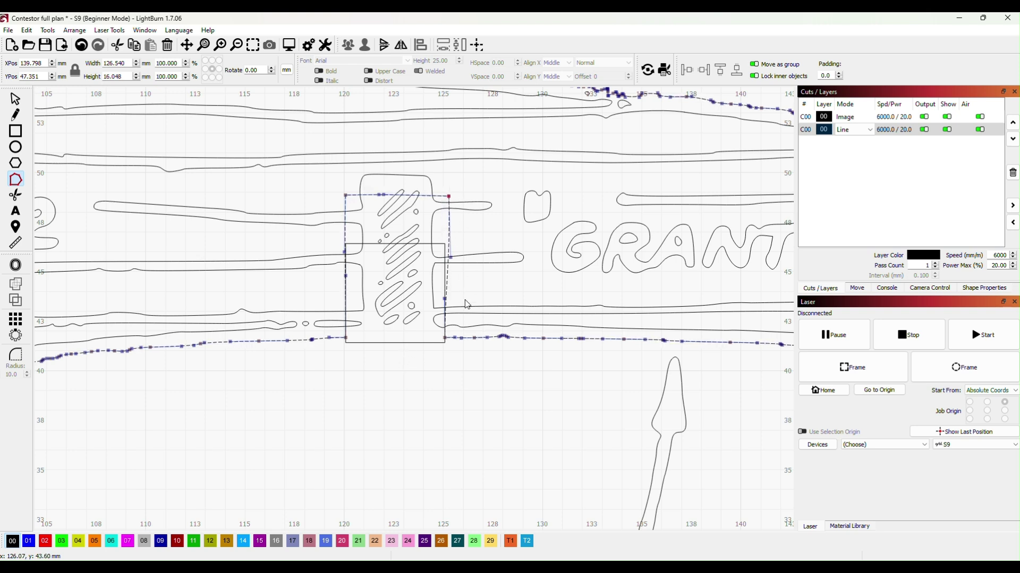
drag(450, 257, 451, 264)
scroll(466, 229, up, 5)
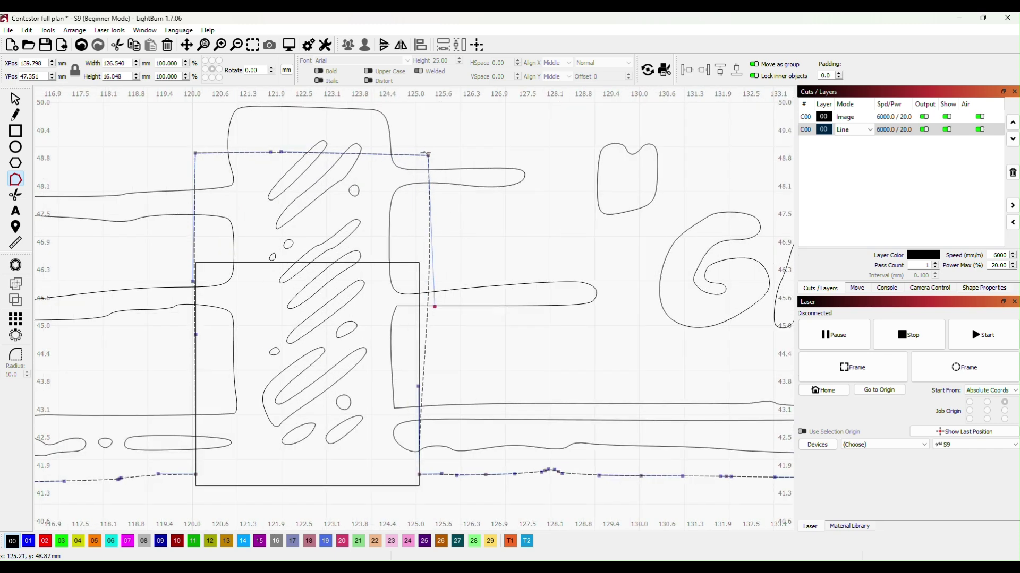
drag(429, 157, 419, 155)
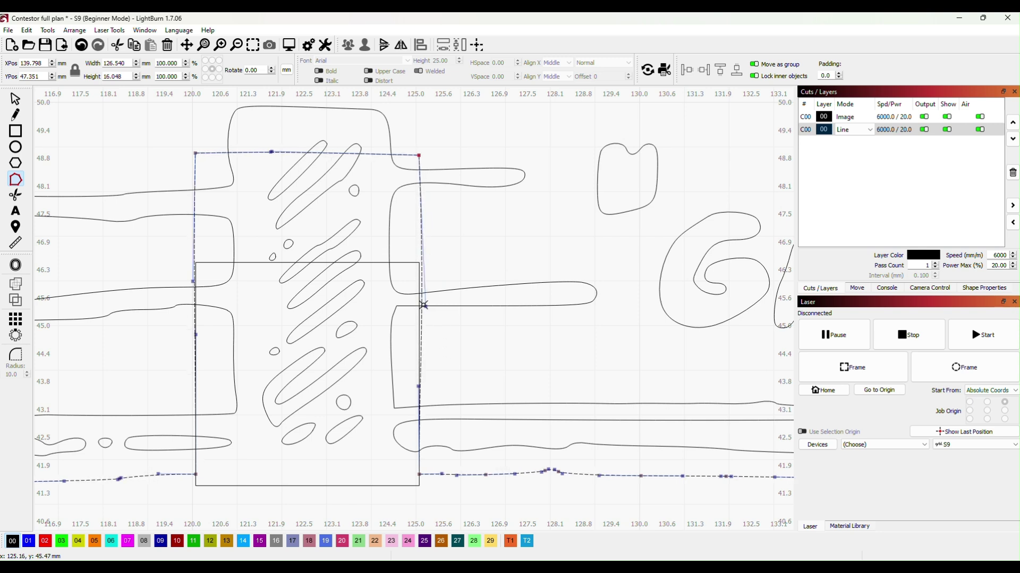
drag(425, 308, 419, 308)
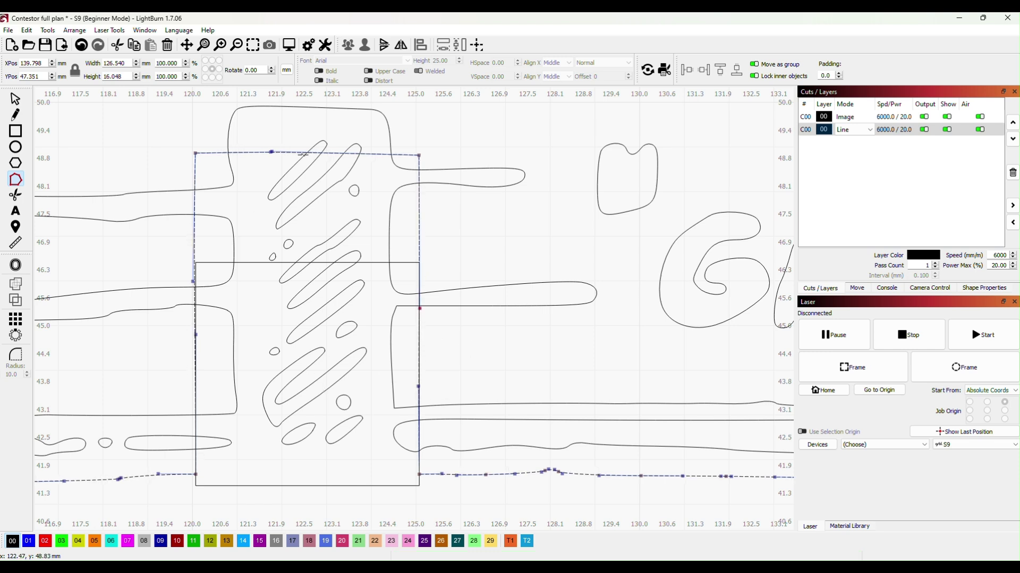
double_click(271, 152)
scroll(344, 319, down, 5)
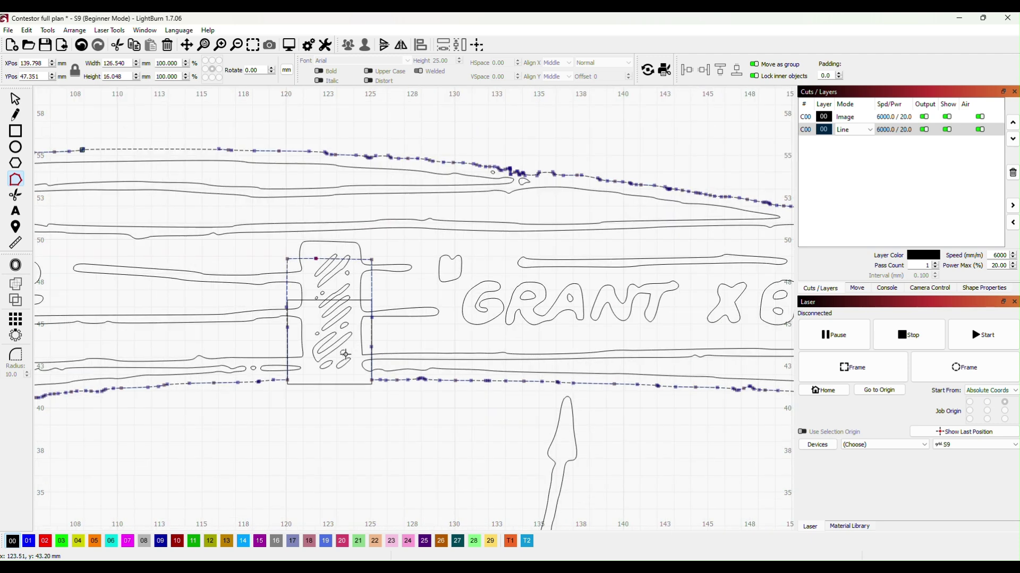
Move the 5 mm square to the rib's nose at about X 79.7, Y 44.3 mm and rotate it to match the hatched leading-edge notch.
drag(237, 453, 493, 444)
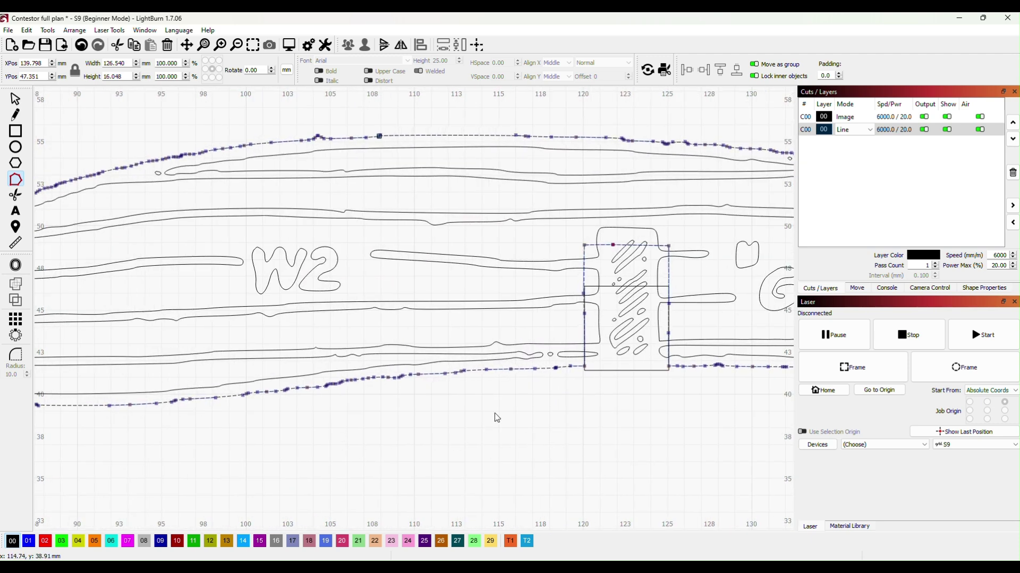
click(14, 100)
scroll(475, 488, down, 4)
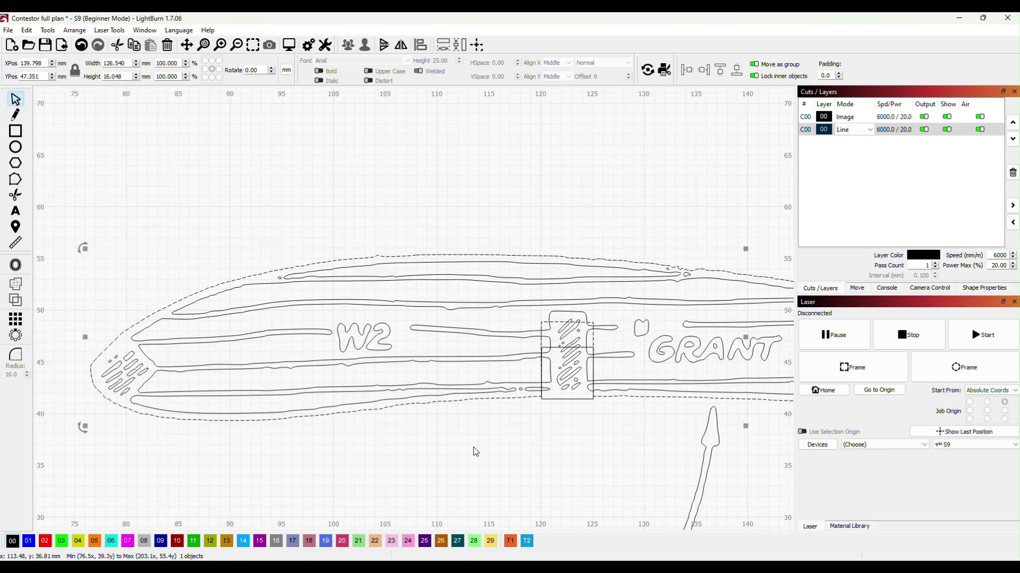
key(ctrl+v)
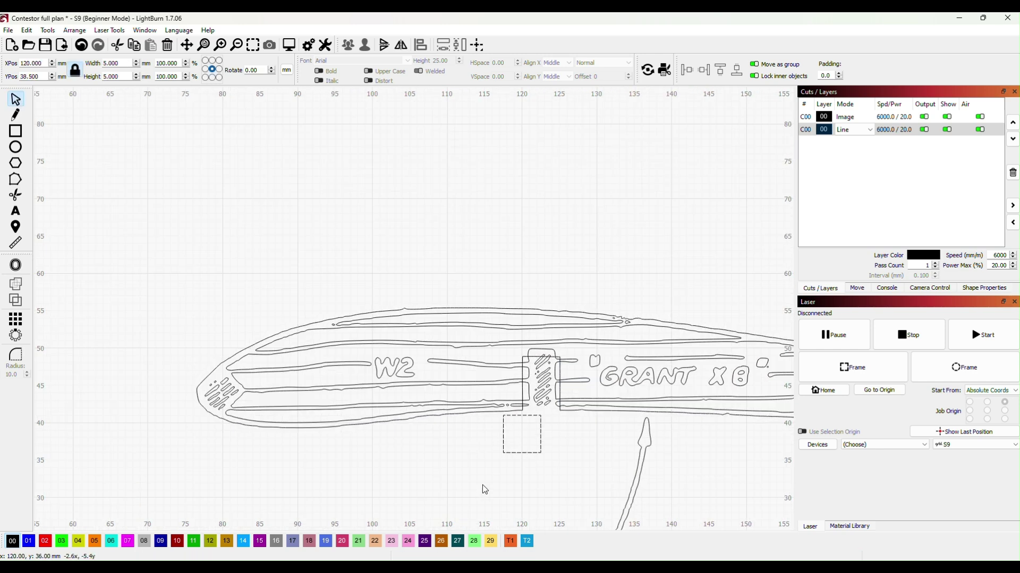
drag(523, 452, 159, 337)
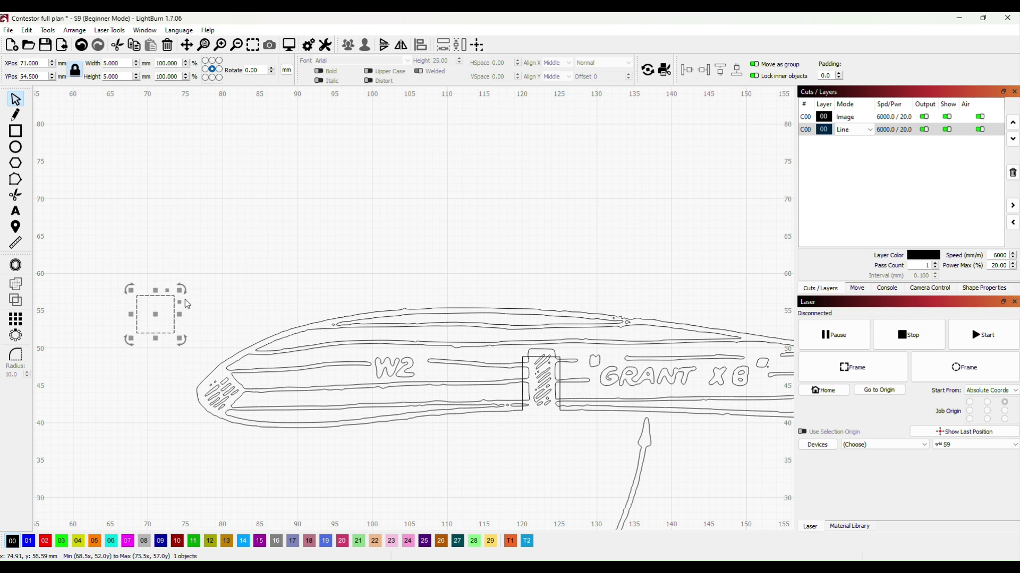
drag(181, 287, 230, 402)
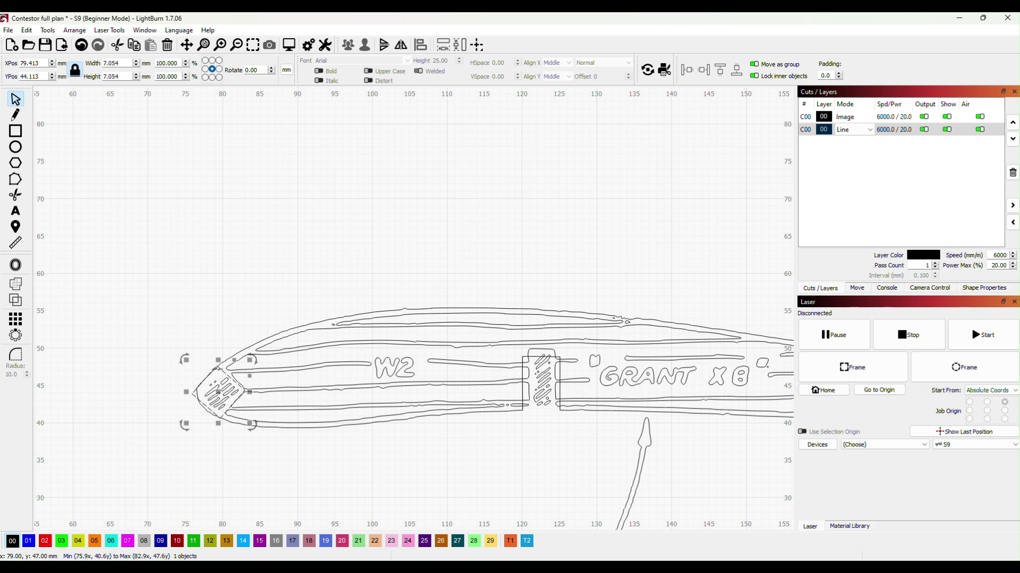
drag(252, 361, 236, 379)
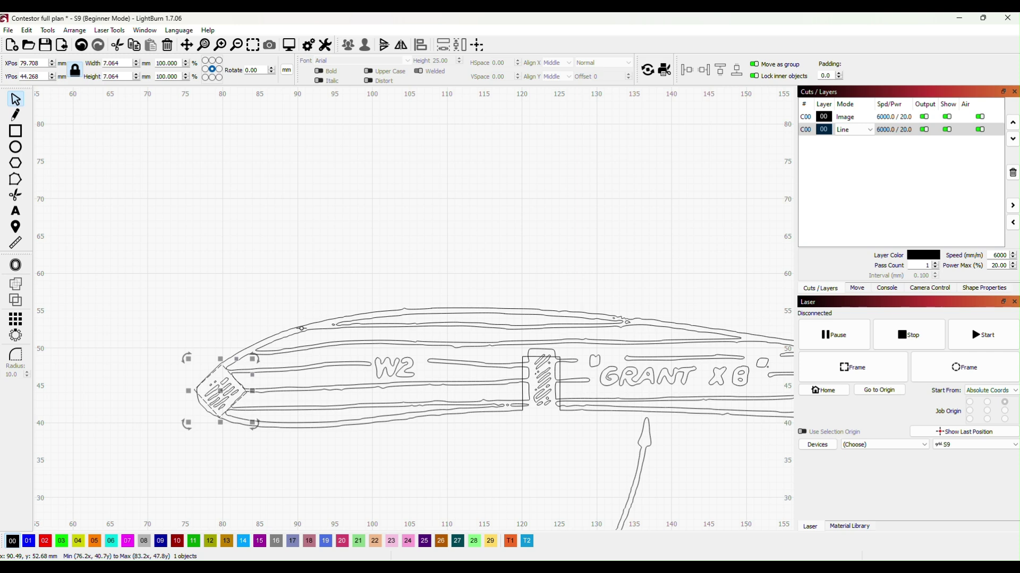
Delete the rib outline's nodes around the rounded nose beside the rotated square.
click(303, 325)
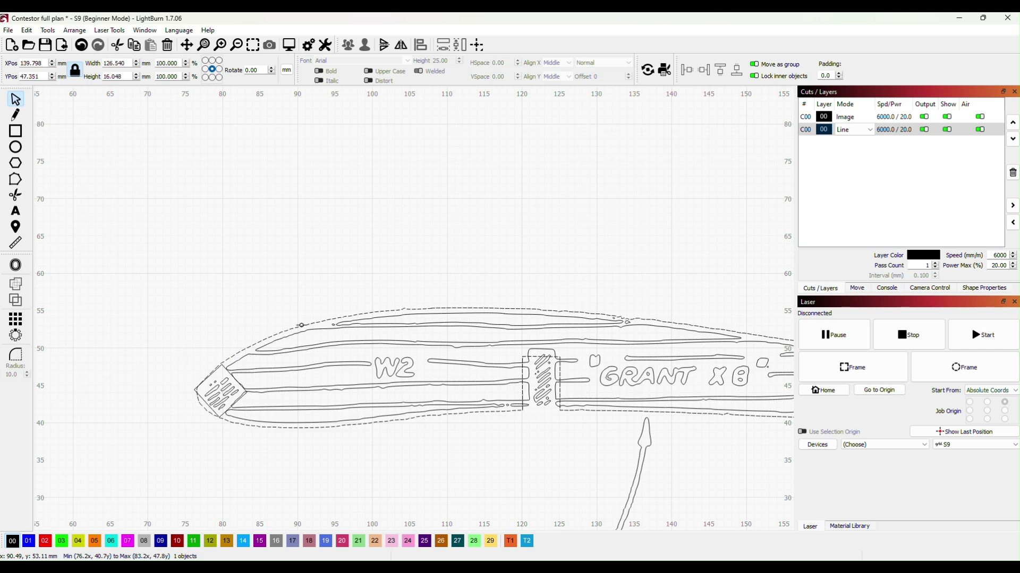
click(15, 181)
scroll(219, 496, up, 6)
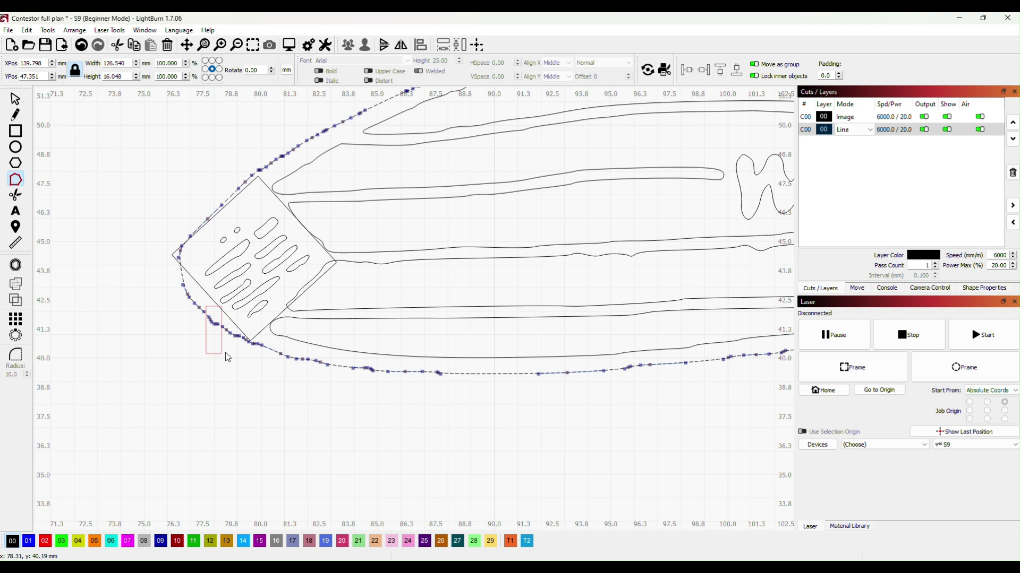
drag(225, 352, 249, 356)
key(Delete)
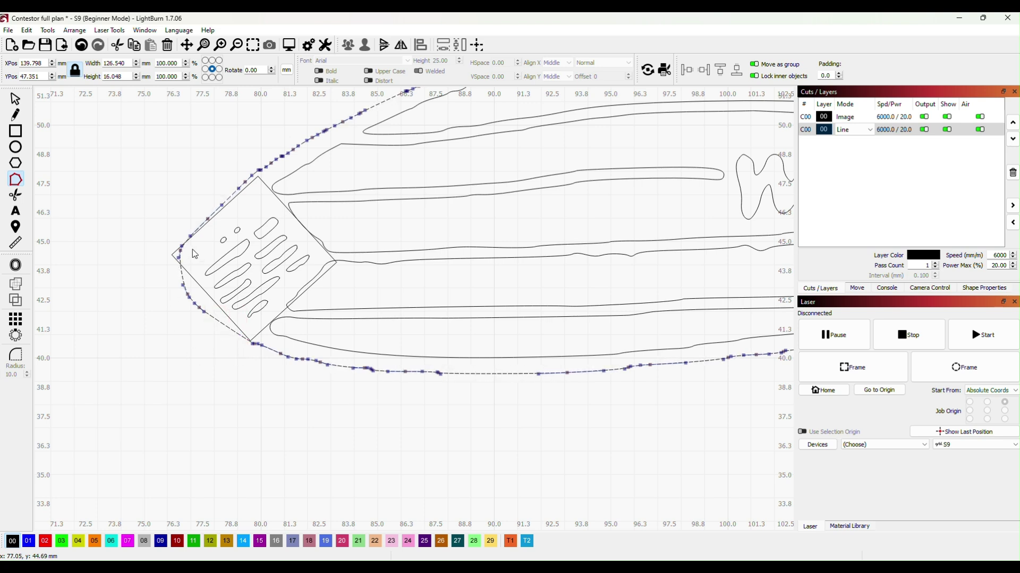
drag(164, 191, 253, 294)
key(Delete)
Pull the rib outline in to the square's innermost corner and straighten it along the square's upper rear side from the top corner.
mouse_move(188, 295)
mouse_down()
mouse_move(280, 286)
mouse_move(338, 264)
mouse_move(345, 303)
mouse_move(298, 302)
mouse_up()
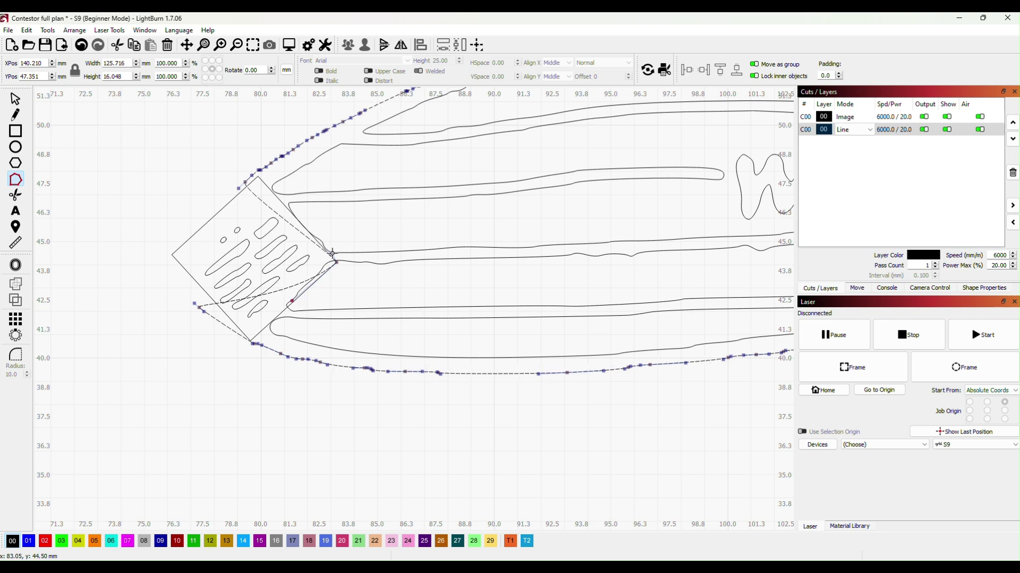
drag(332, 254, 302, 229)
key(ctrl+z)
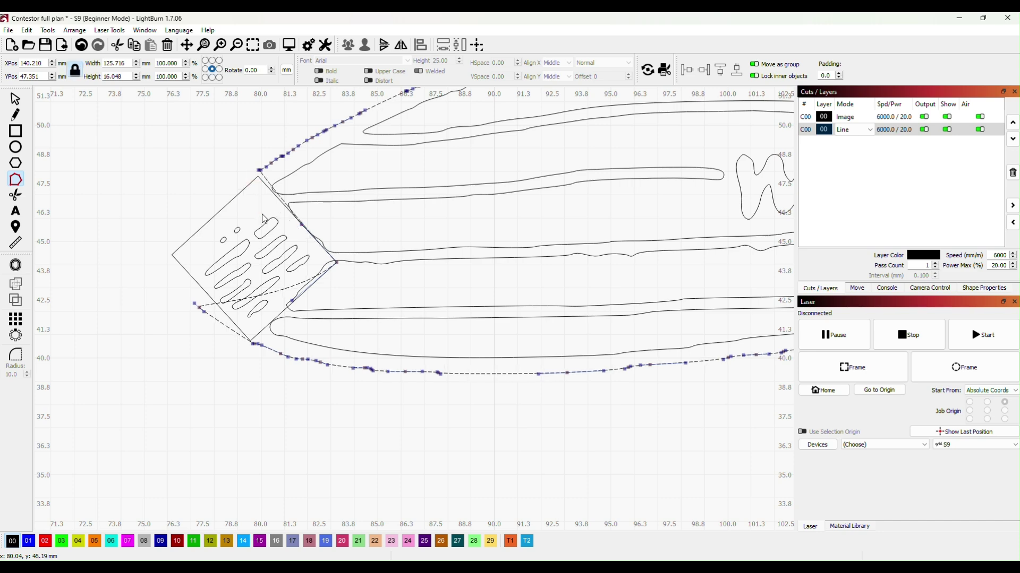
scroll(258, 169, up, 3)
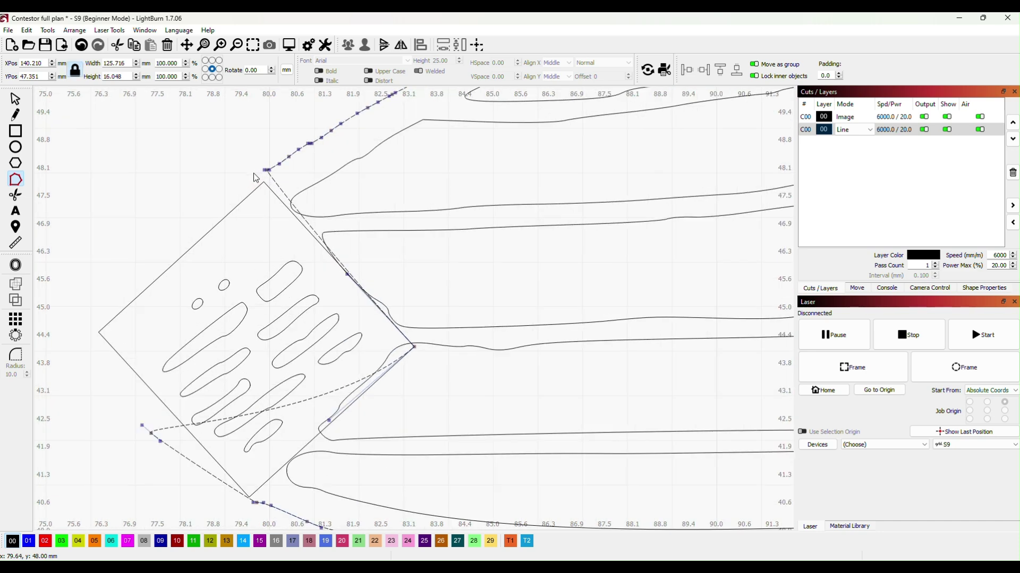
drag(265, 171, 262, 179)
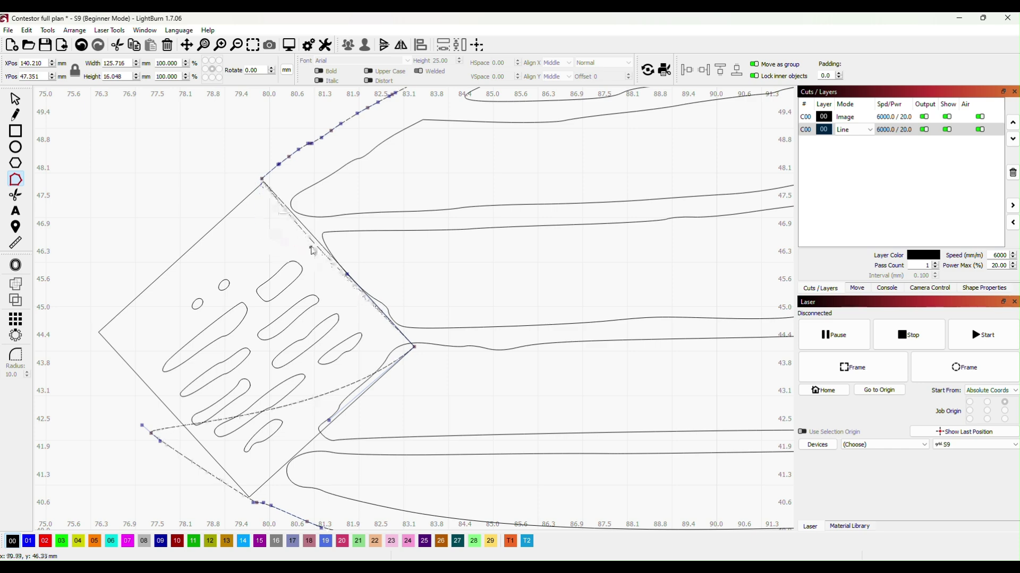
scroll(389, 440, down, 1)
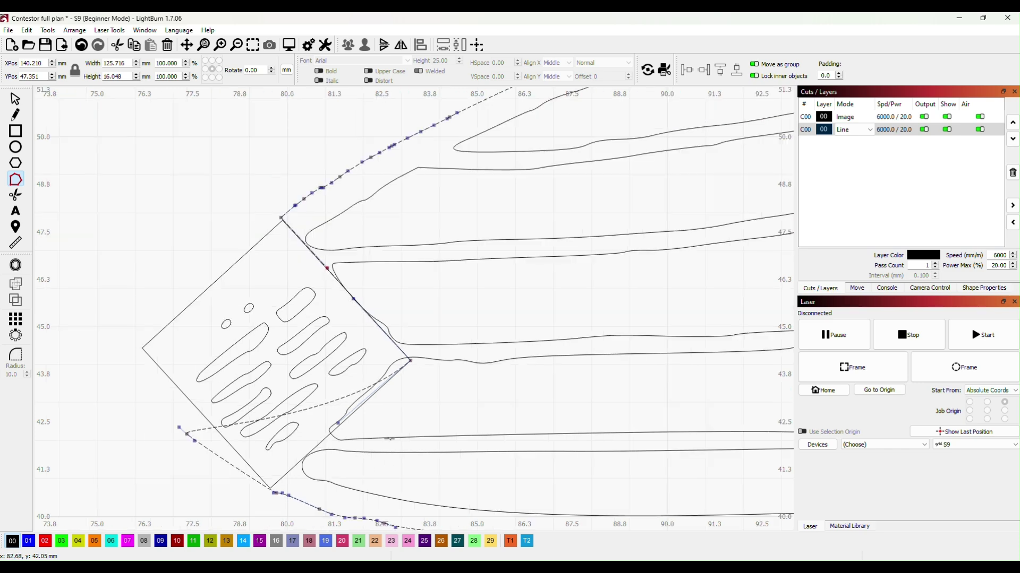
Delete the leftover nose nodes and fit the outline along the square's lower rear side, starting at its bottom corner.
scroll(390, 439, down, 1)
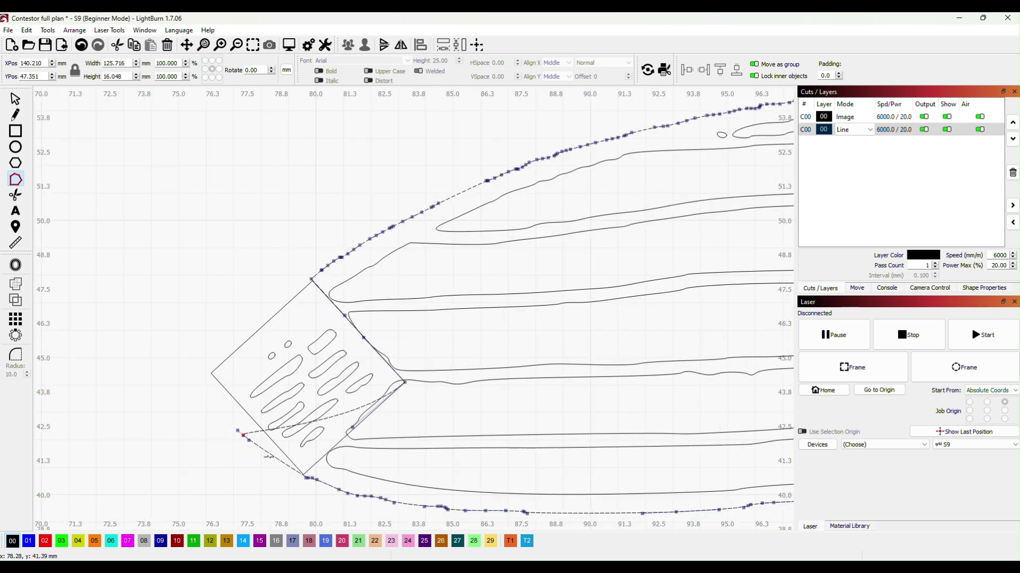
key(Delete)
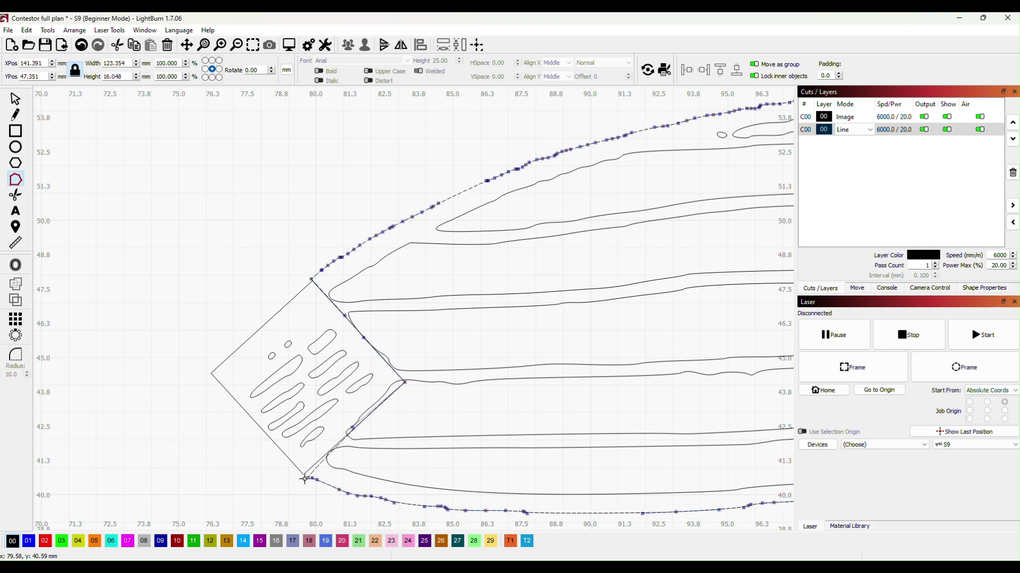
drag(307, 477, 296, 471)
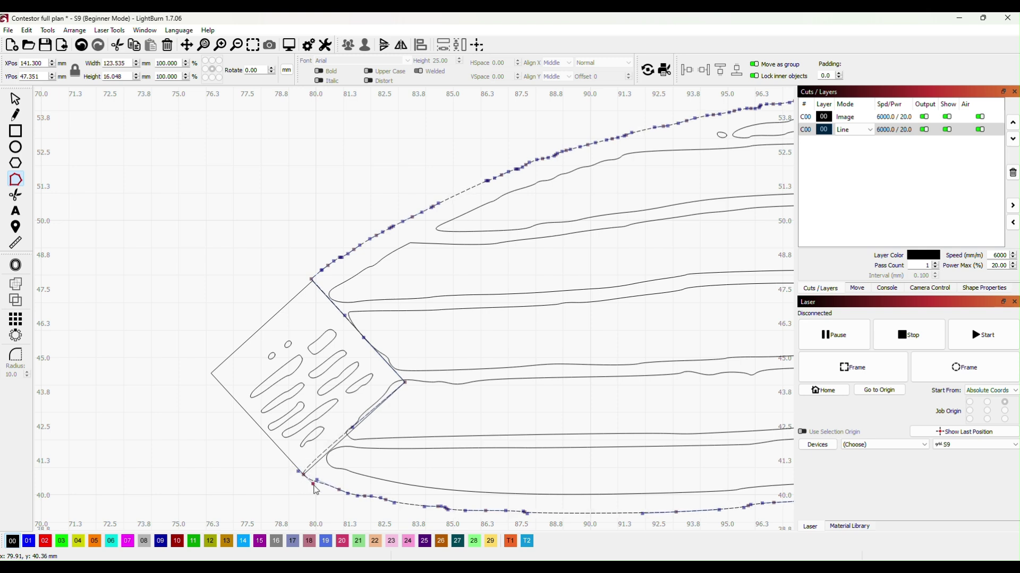
drag(298, 471, 344, 438)
scroll(466, 350, down, 4)
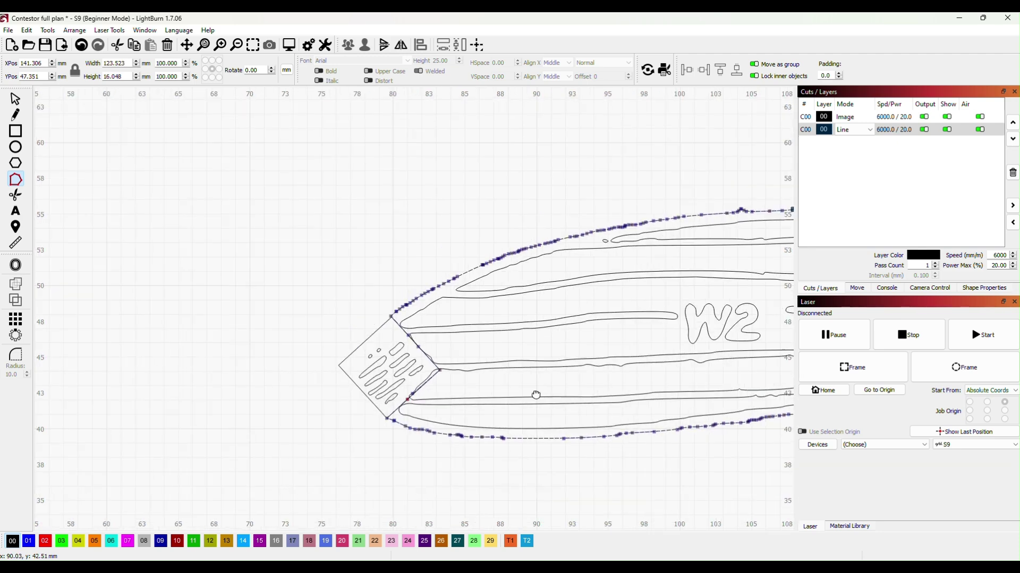
drag(534, 393, 354, 343)
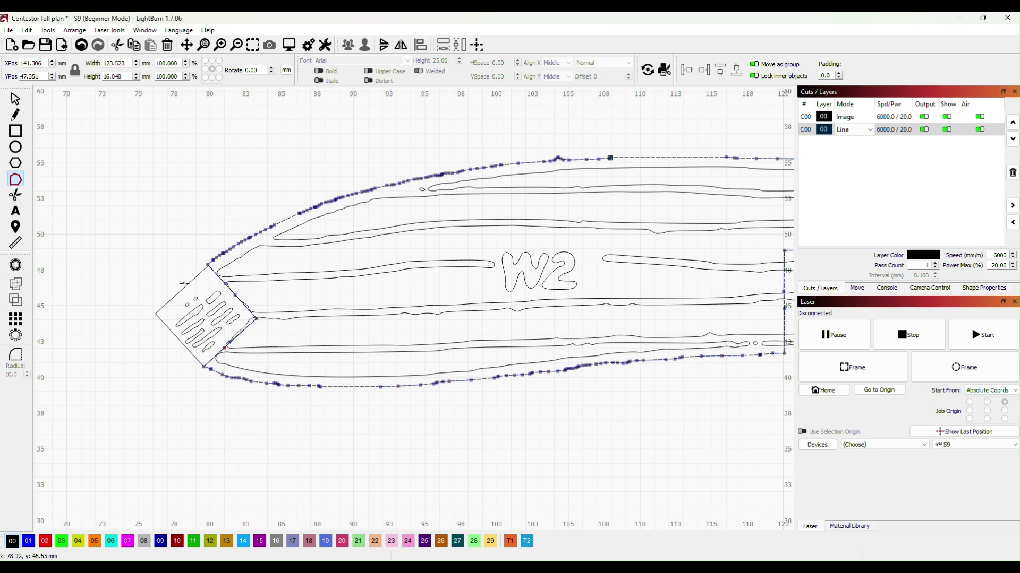
Move the rotated square off the rib's nose to about X 59.7, Y 52.2 mm.
scroll(433, 290, down, 2)
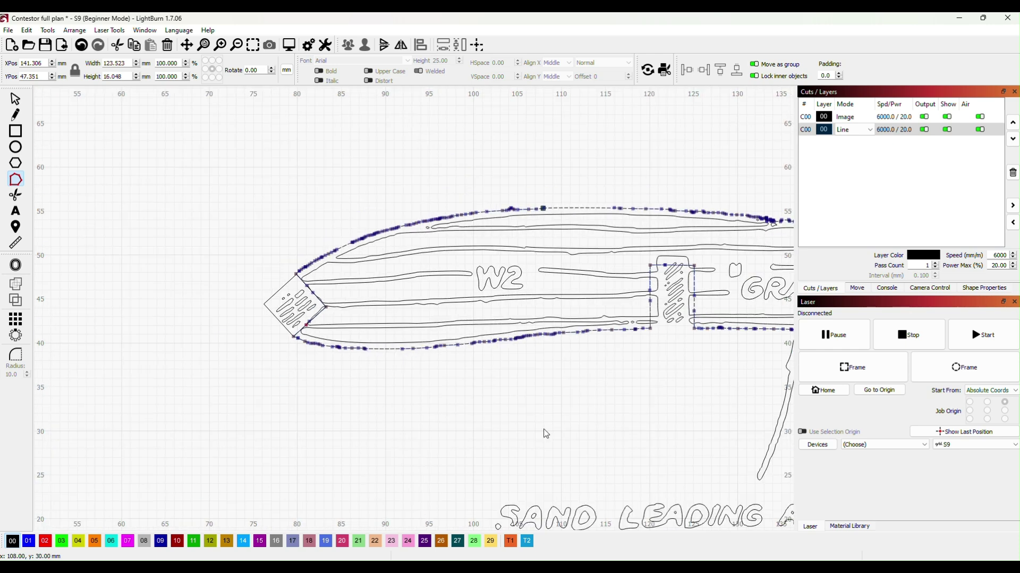
scroll(546, 434, down, 3)
scroll(688, 423, down, 1)
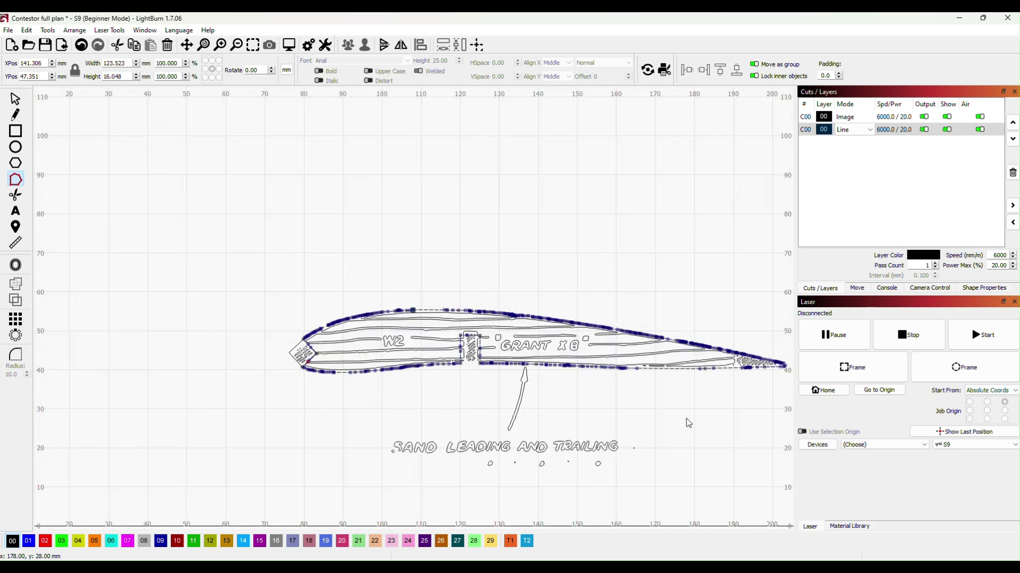
drag(701, 427, 613, 401)
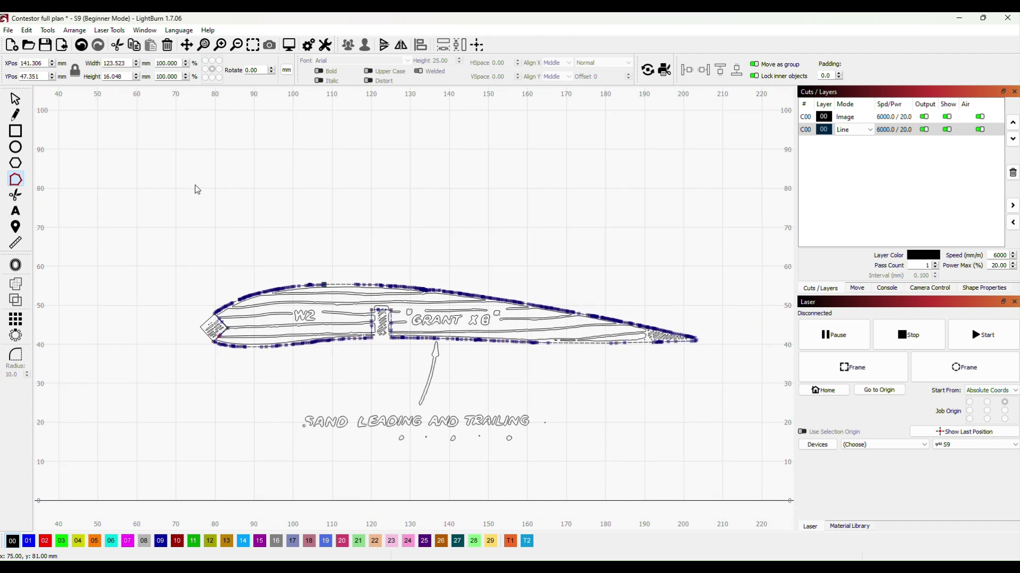
click(15, 99)
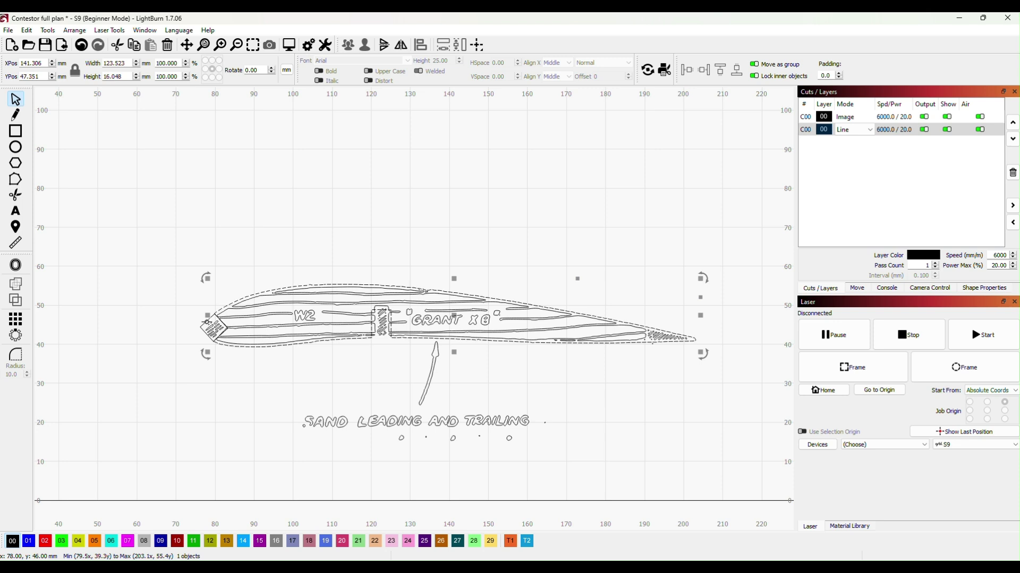
drag(207, 322, 130, 291)
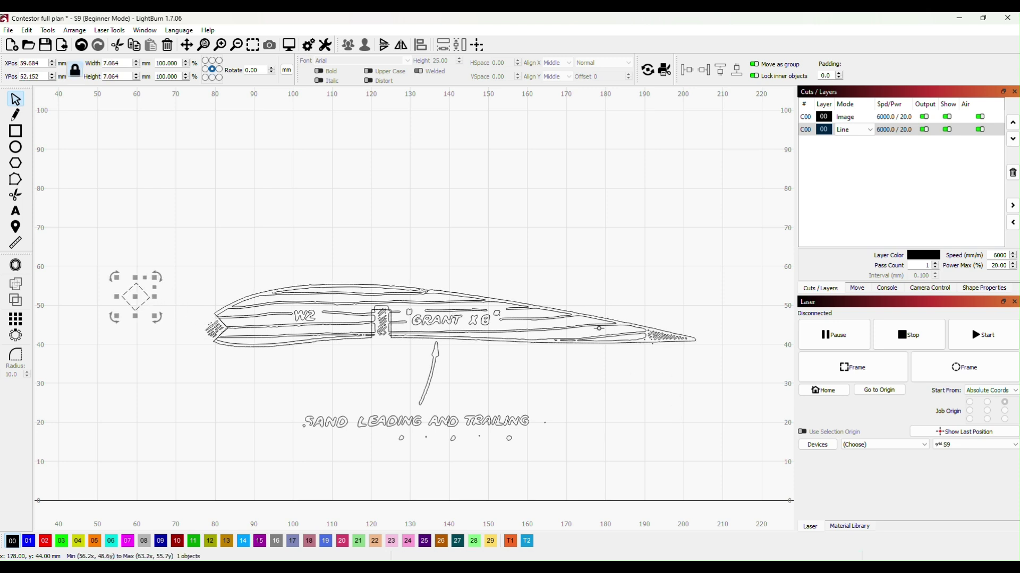
Move the rib outline up to about X 143.9, Y 78.6 mm and delete the leftover grain lines, hatching, arrow and lettering below it.
click(494, 299)
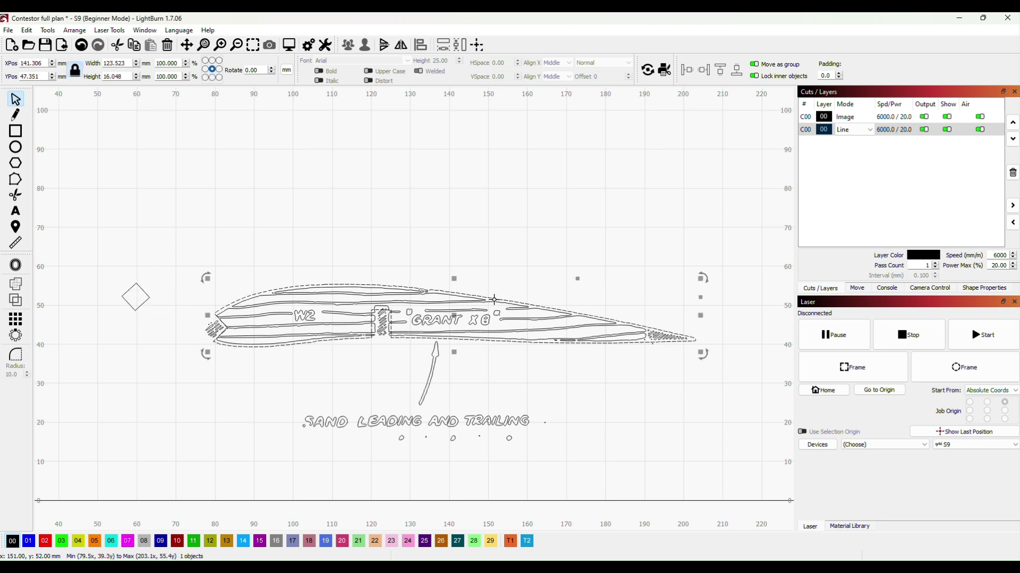
drag(494, 300, 503, 177)
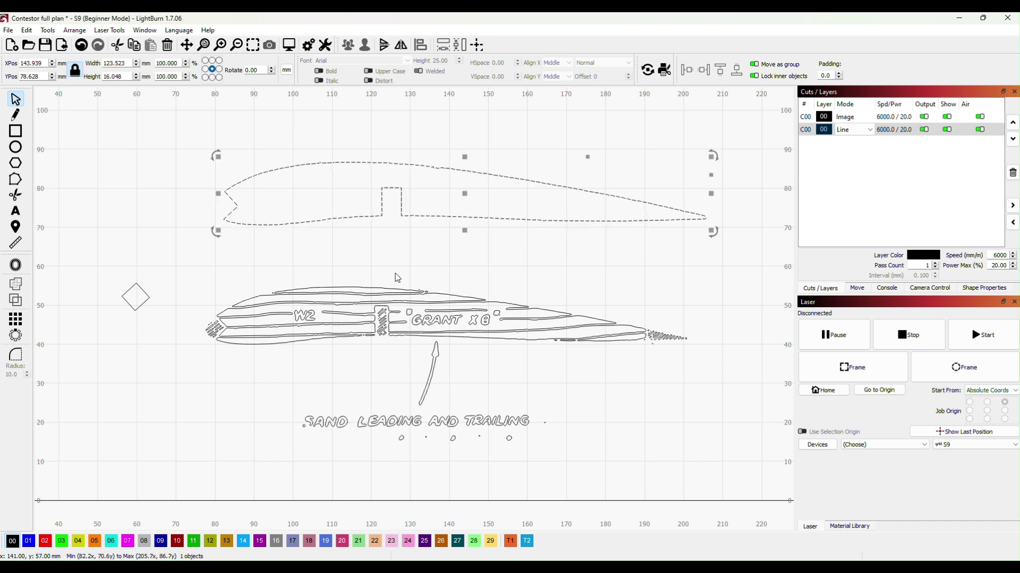
mouse_move(185, 266)
mouse_down()
mouse_move(642, 492)
mouse_move(725, 464)
mouse_up()
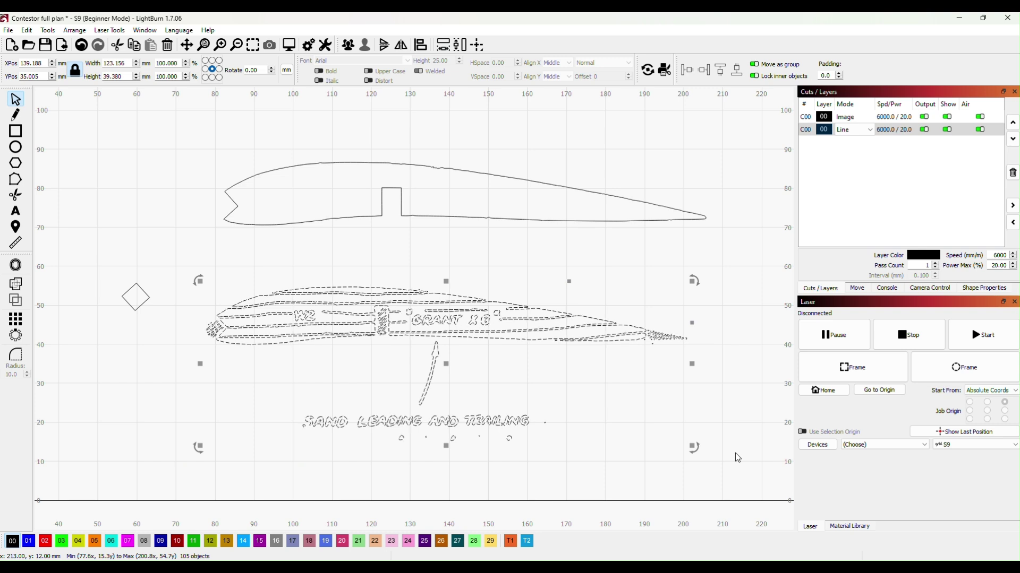
key(Delete)
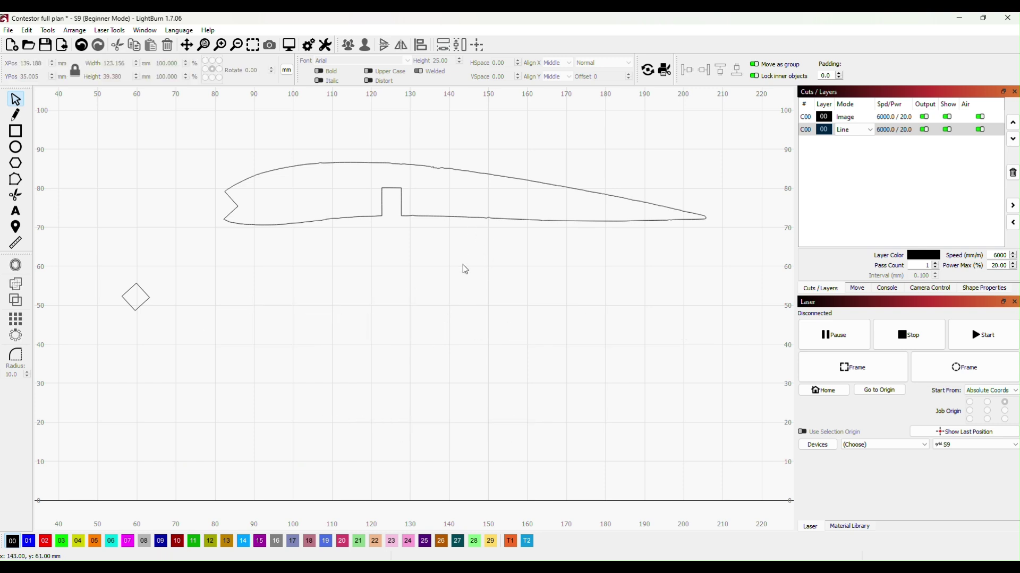
Delete the clustered nodes on the rib's upper edge between about X 135 and 139 mm and reposition a neighbouring node to smooth the curve.
scroll(463, 265, up, 2)
drag(447, 182, 410, 339)
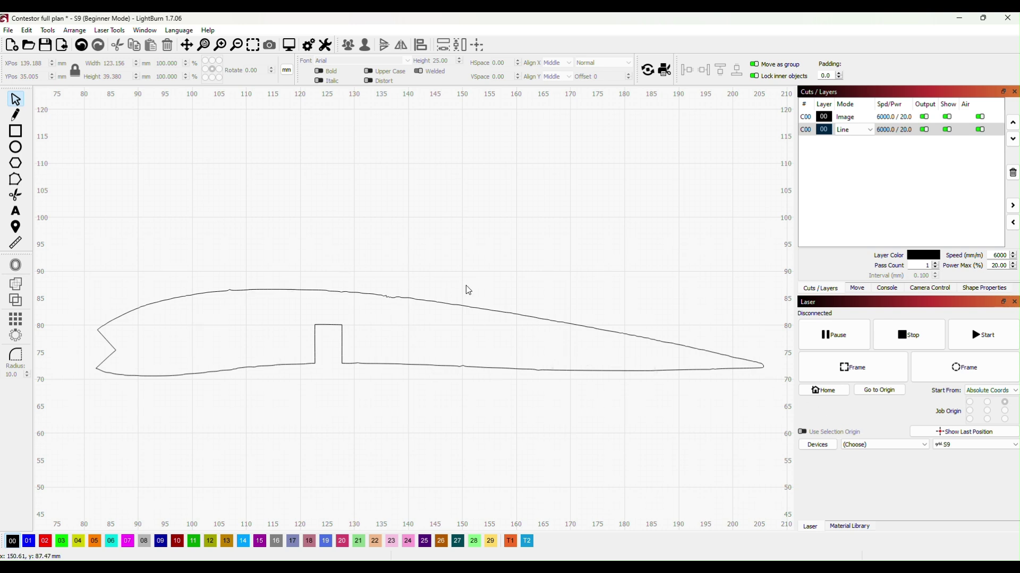
drag(367, 282, 496, 346)
key(Escape)
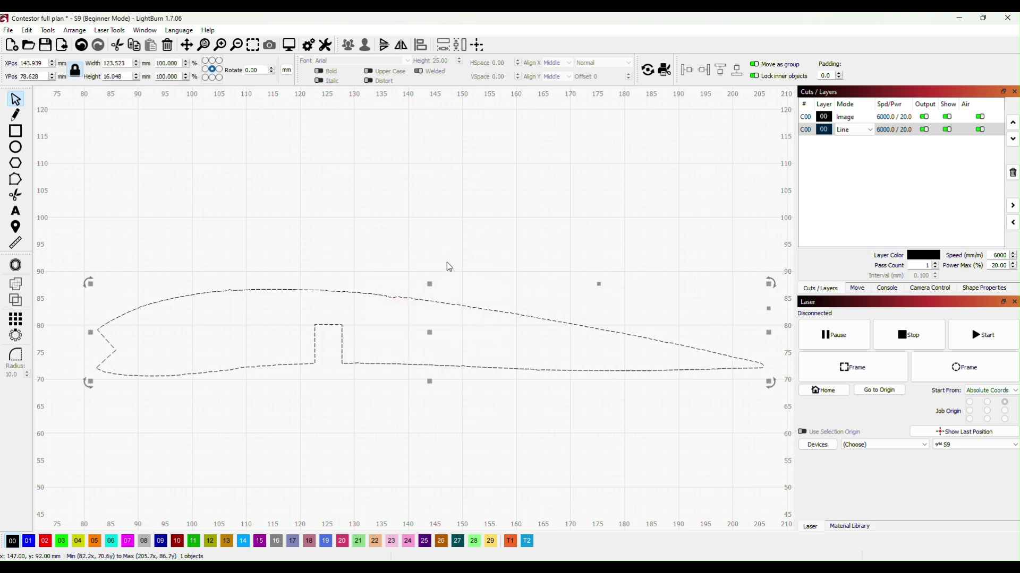
click(15, 178)
scroll(405, 347, up, 5)
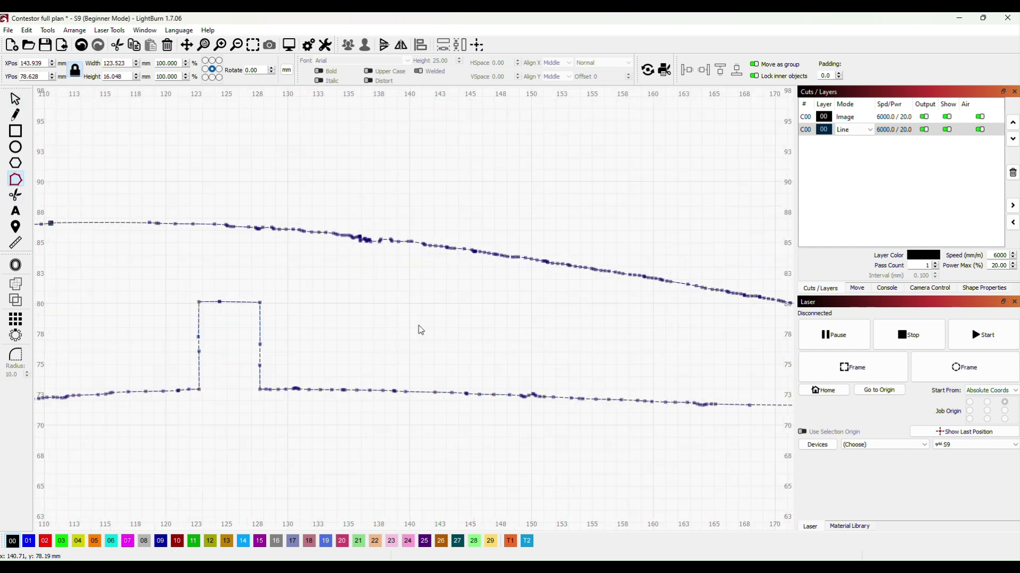
scroll(404, 308, up, 2)
drag(348, 244, 429, 329)
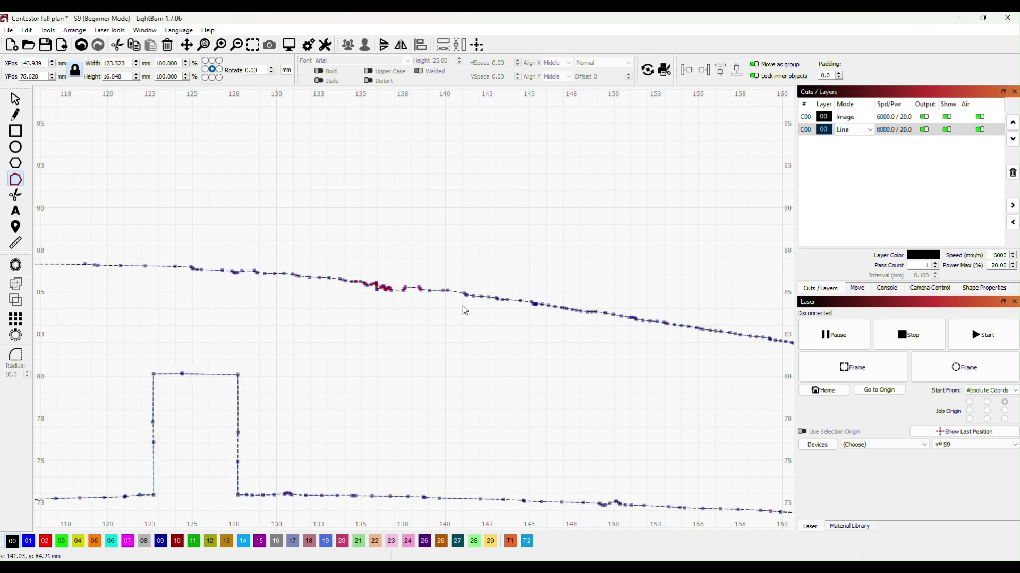
key(Delete)
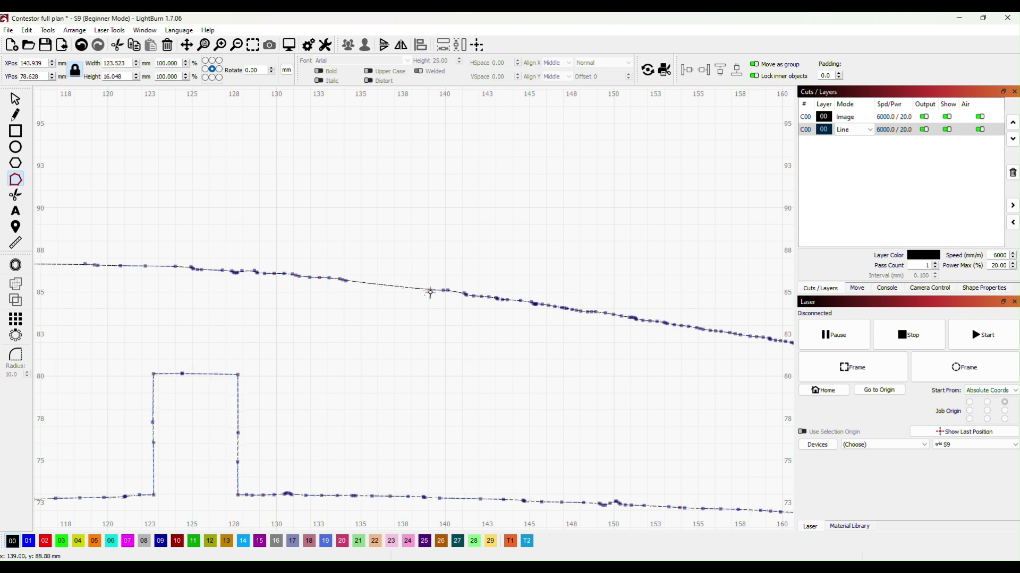
drag(430, 291, 382, 284)
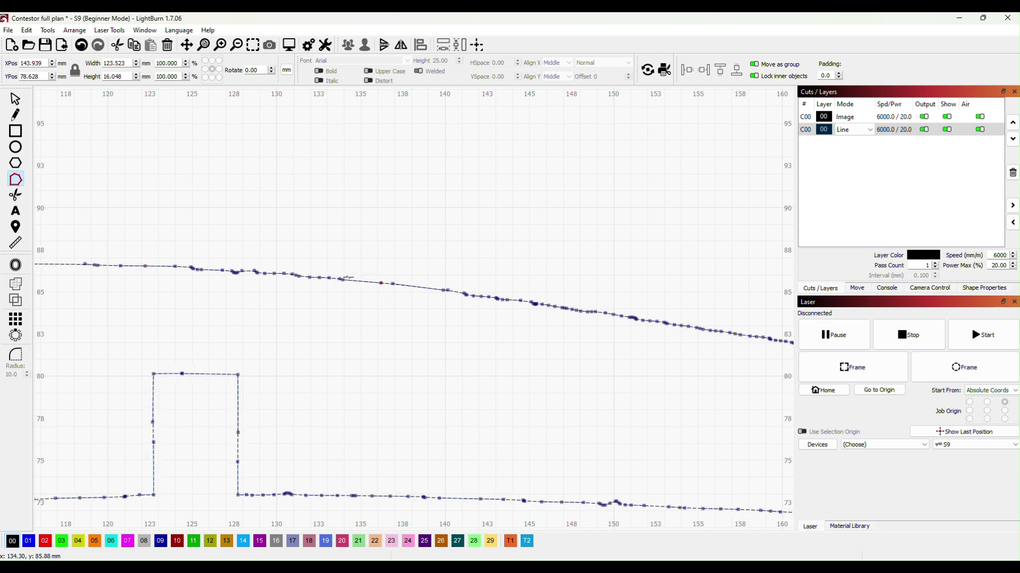
Delete the bumpy nodes on the rib's upper edge at about X 128 to 131 mm and X 141 to 143 mm.
drag(229, 263, 302, 292)
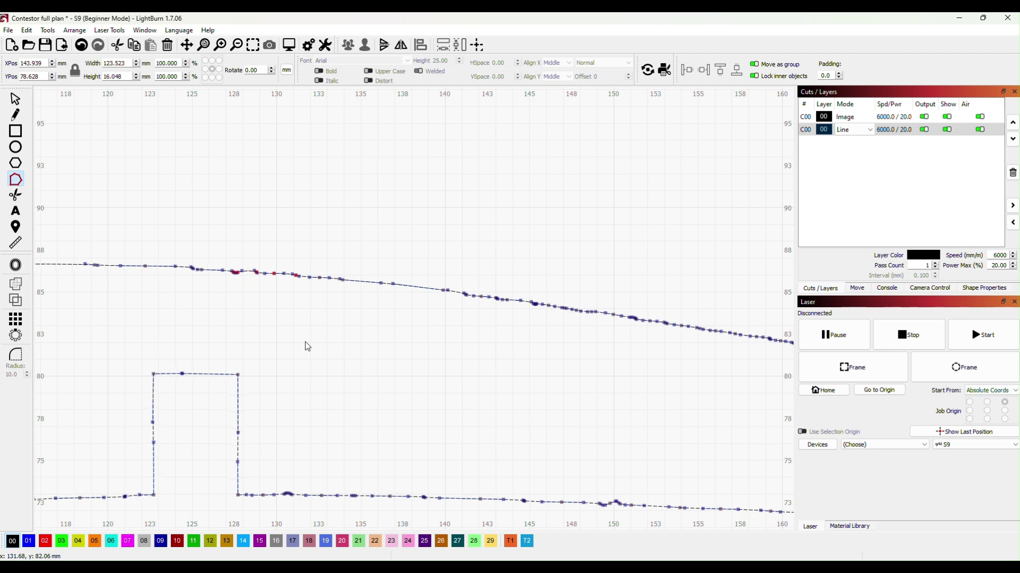
key(Delete)
scroll(318, 347, down, 1)
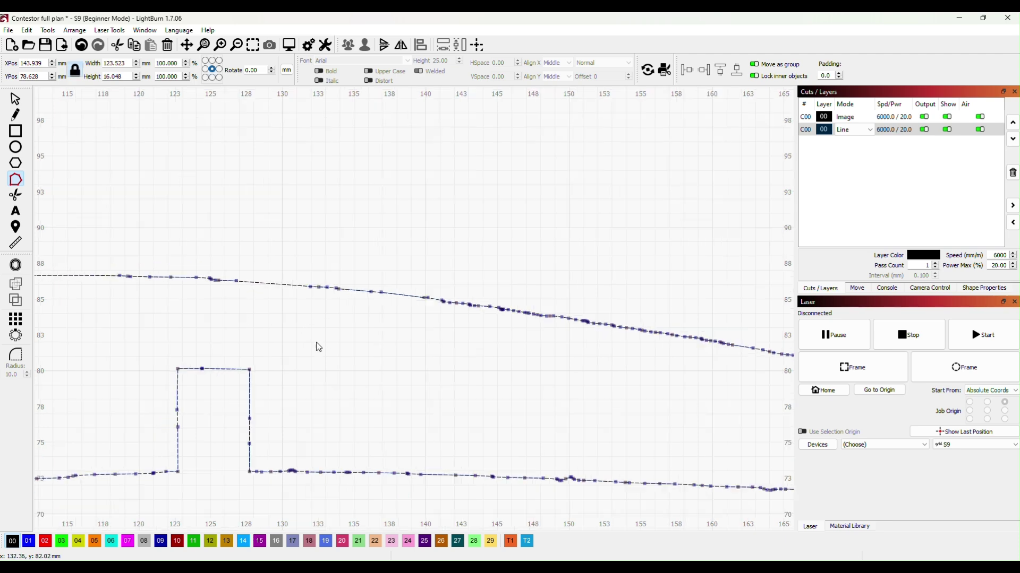
scroll(318, 347, down, 3)
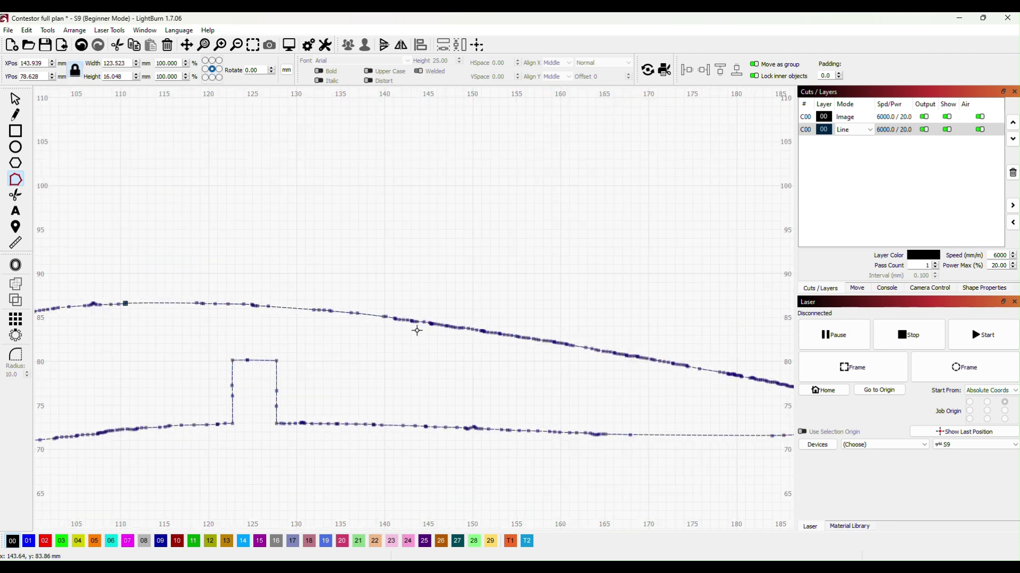
scroll(413, 357, up, 5)
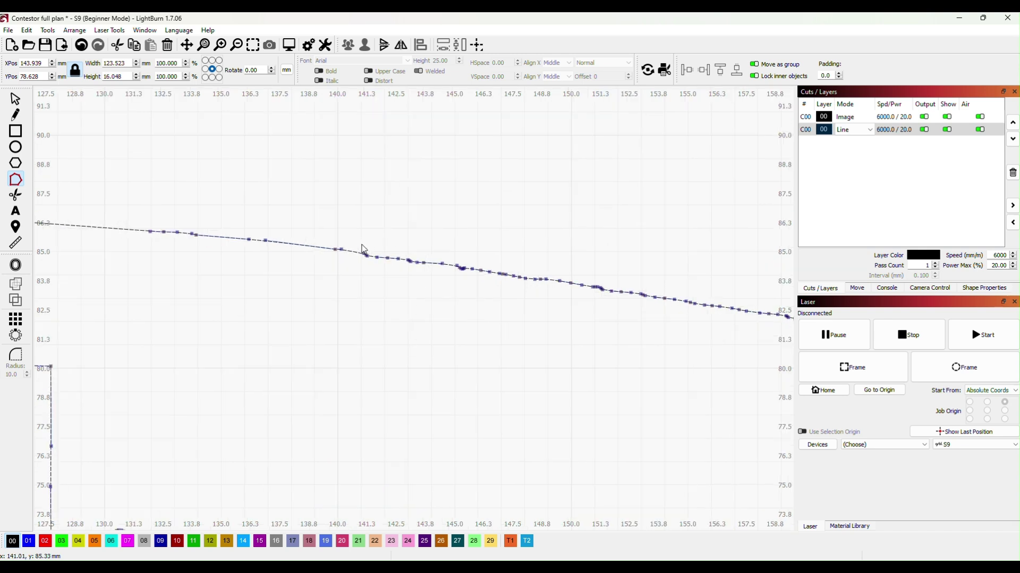
drag(362, 245, 416, 283)
key(Delete)
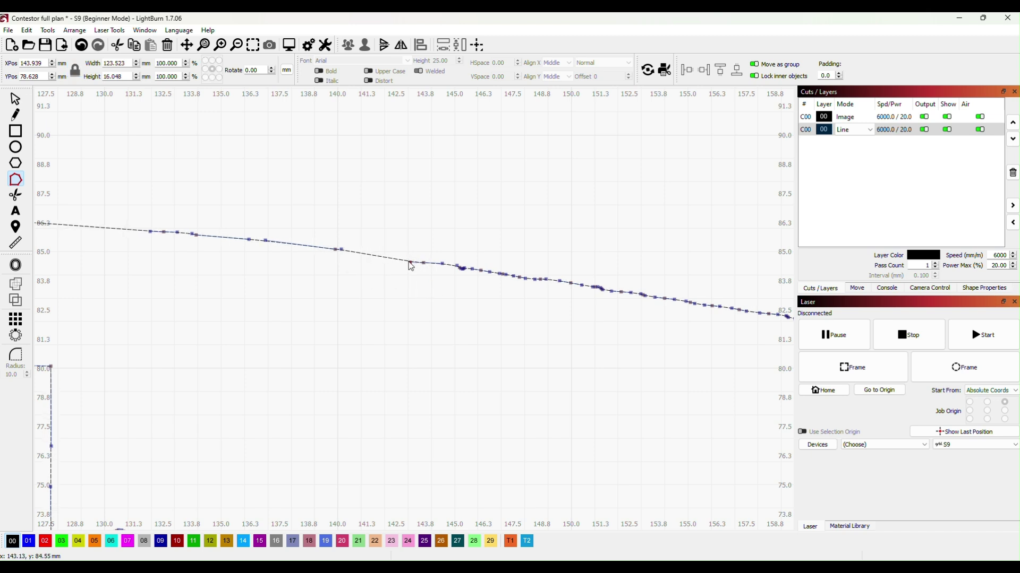
Reposition upper-edge nodes to about X 141 and 143 mm and delete the clustered nodes around X 145 mm to smooth the curve.
click(385, 254)
drag(388, 259, 373, 259)
drag(356, 259, 361, 256)
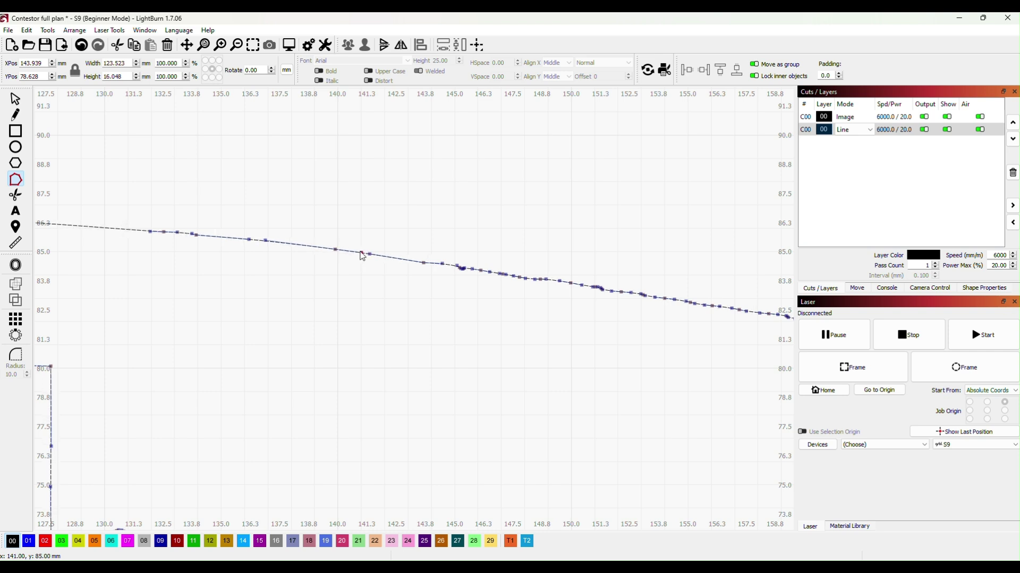
click(265, 241)
key(Delete)
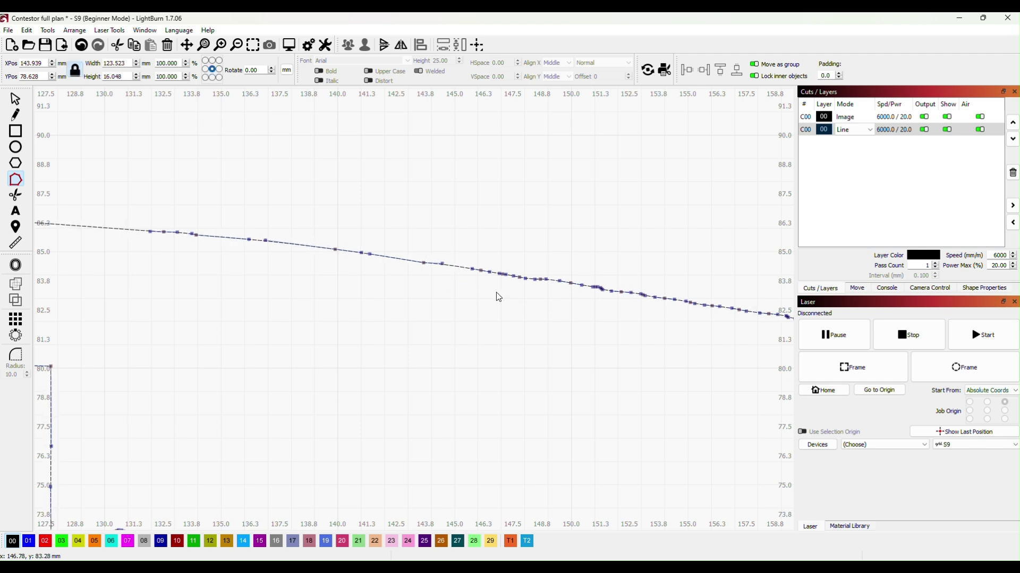
click(424, 262)
click(462, 269)
key(Delete)
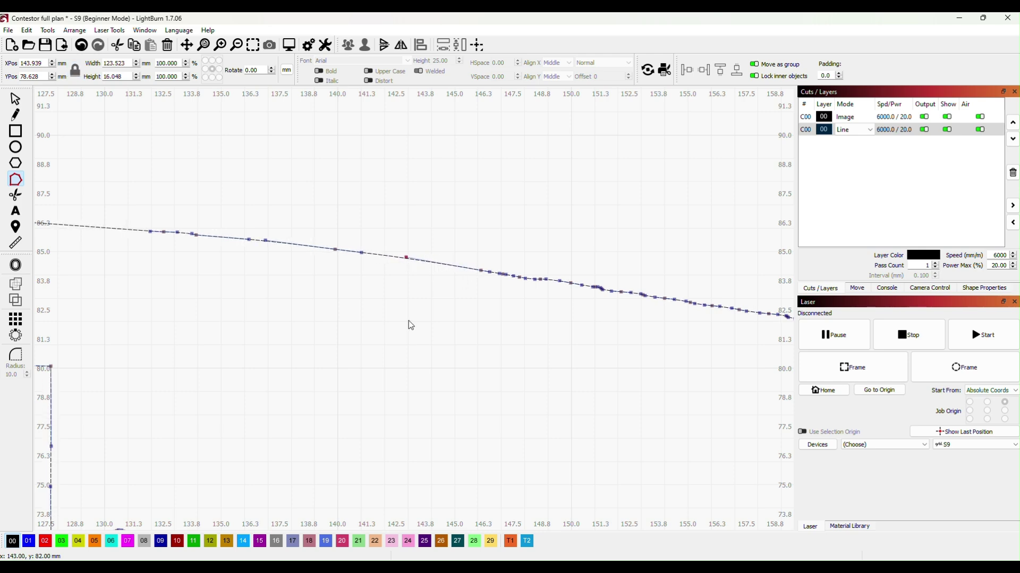
Delete the upper-edge nodes between about X 163 and 171 mm and smooth the gap with a node at about X 167 mm.
scroll(410, 325, down, 8)
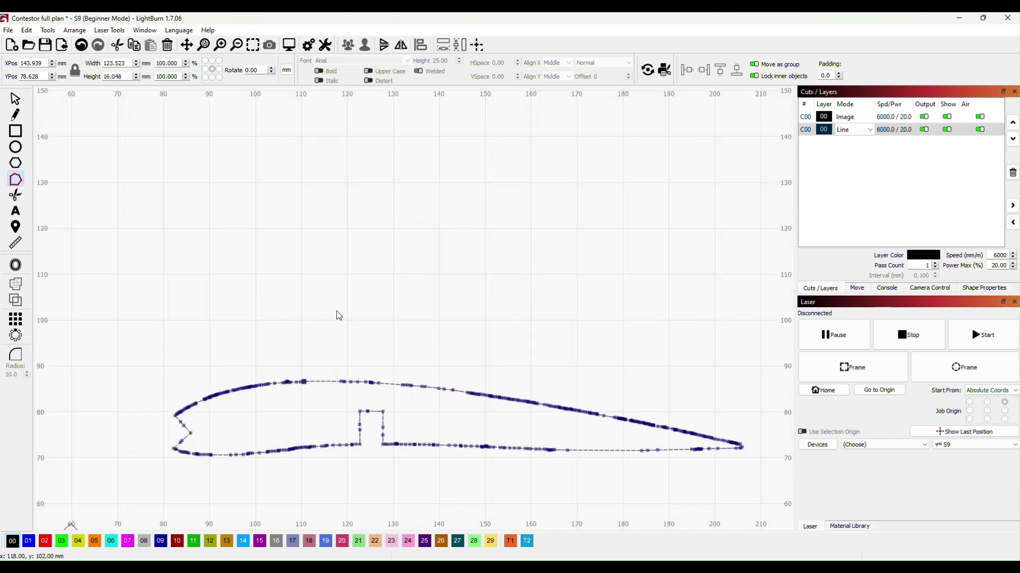
scroll(329, 328, down, 1)
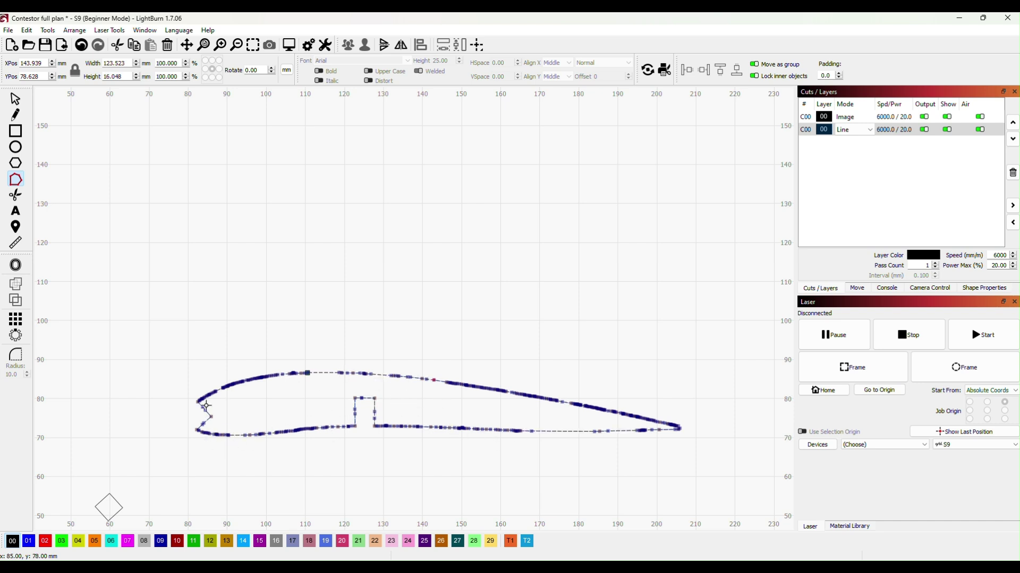
scroll(533, 430, up, 6)
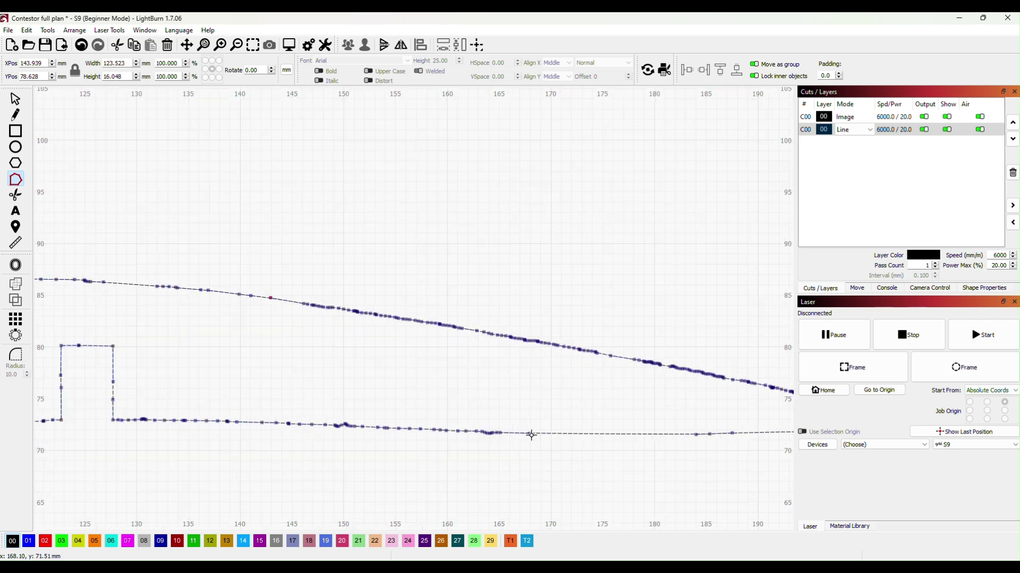
scroll(514, 386, up, 2)
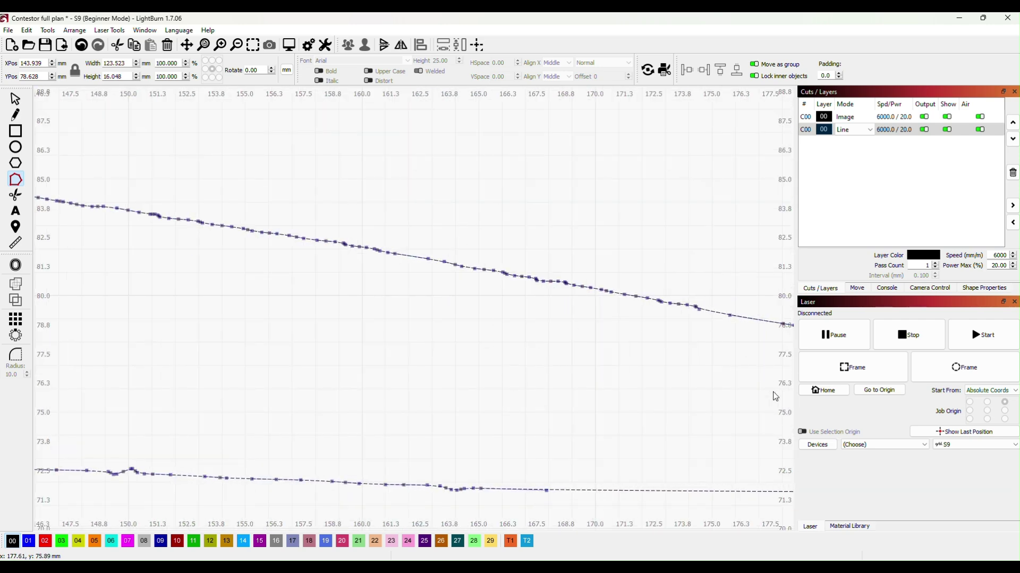
drag(432, 228, 616, 317)
key(Delete)
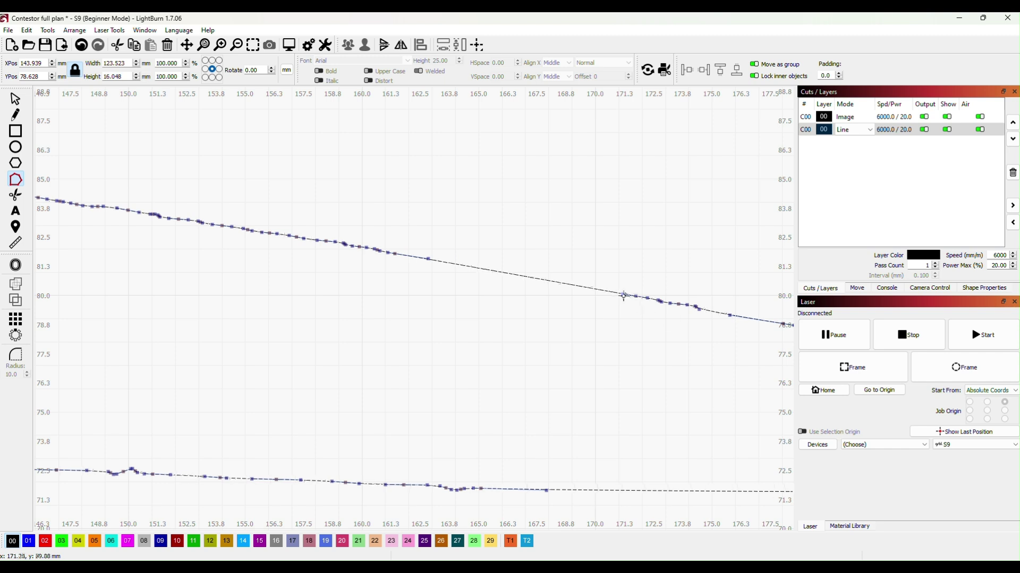
key(i)
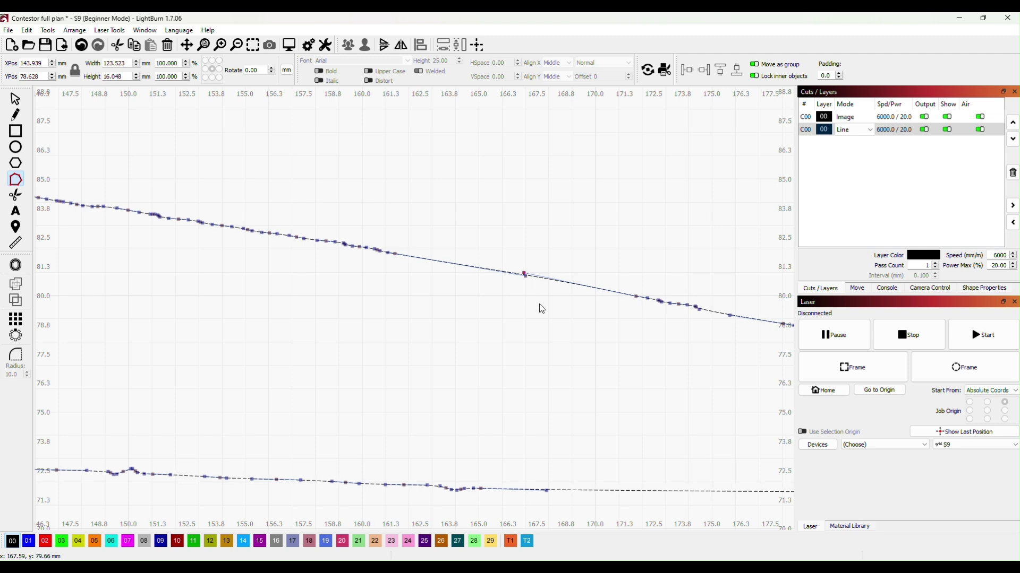
Delete the uneven nodes on the rib's lower edge at about X 164 to 168 mm and around the bump at X 150 mm.
scroll(446, 334, down, 3)
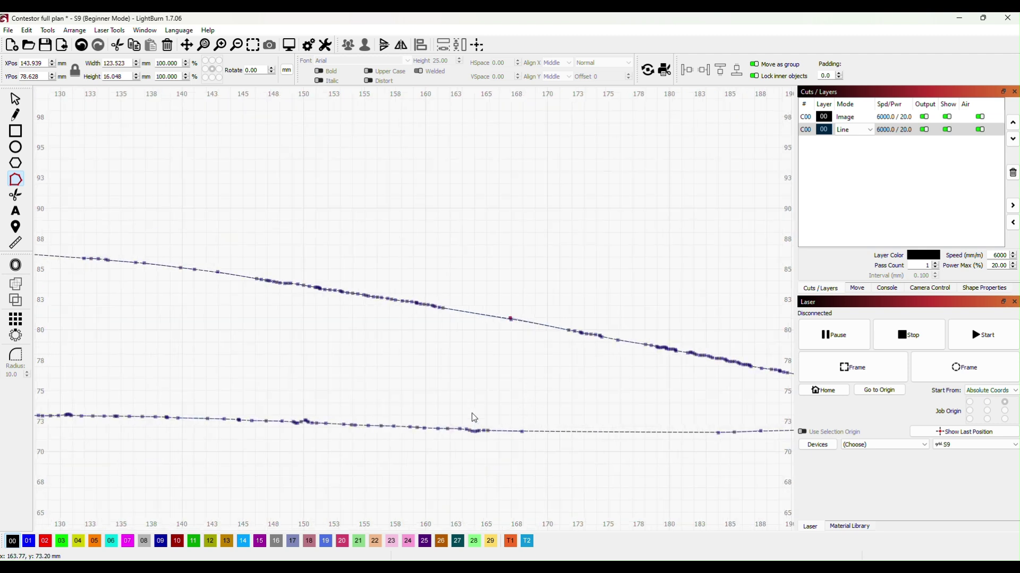
key(Delete)
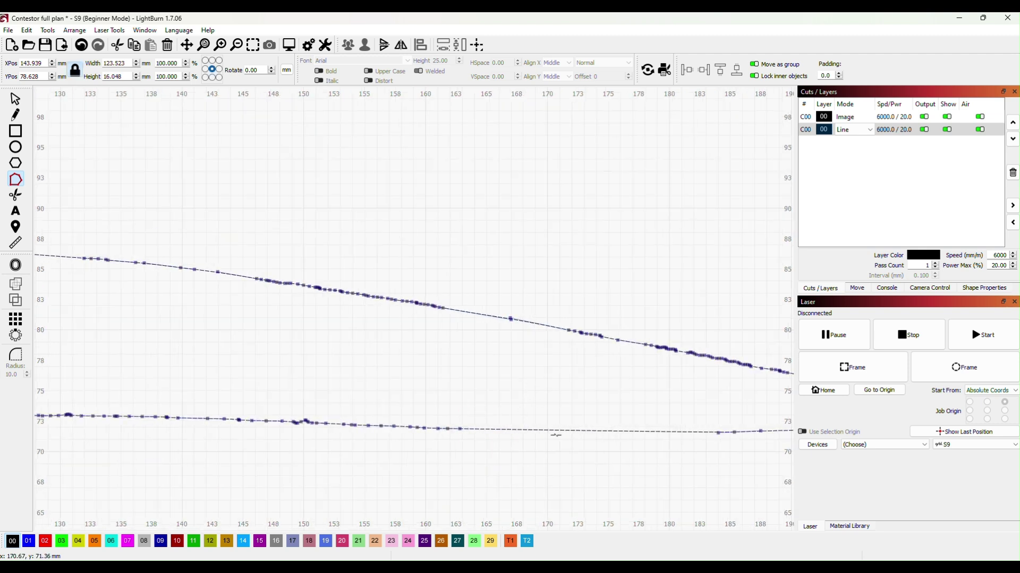
key(Delete)
Delete the clustered lower-edge nodes ahead of the spar slot near X 108 to 111 mm and reposition a node at about X 108 mm.
drag(241, 458, 608, 439)
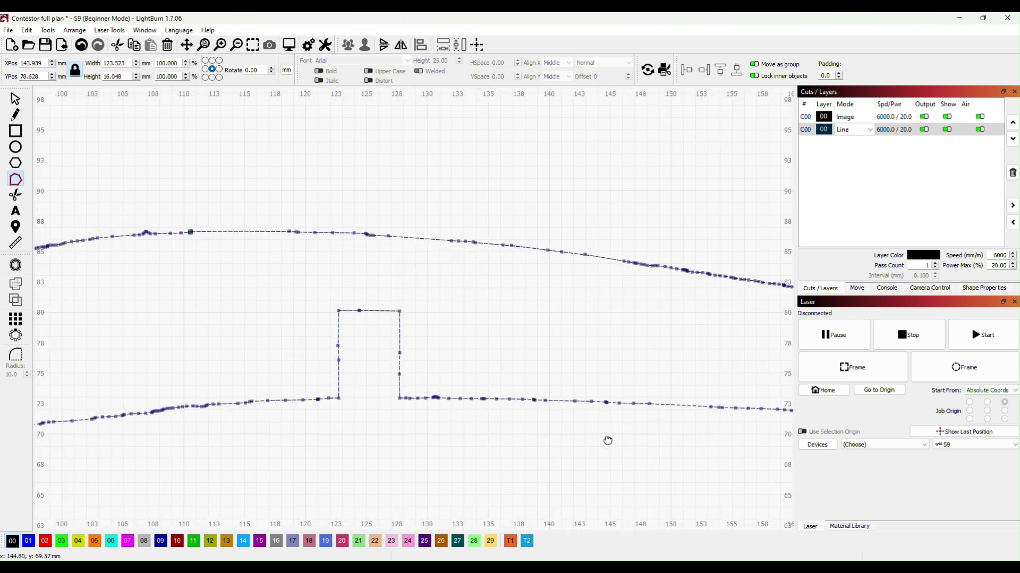
scroll(332, 455, down, 1)
drag(333, 455, 531, 443)
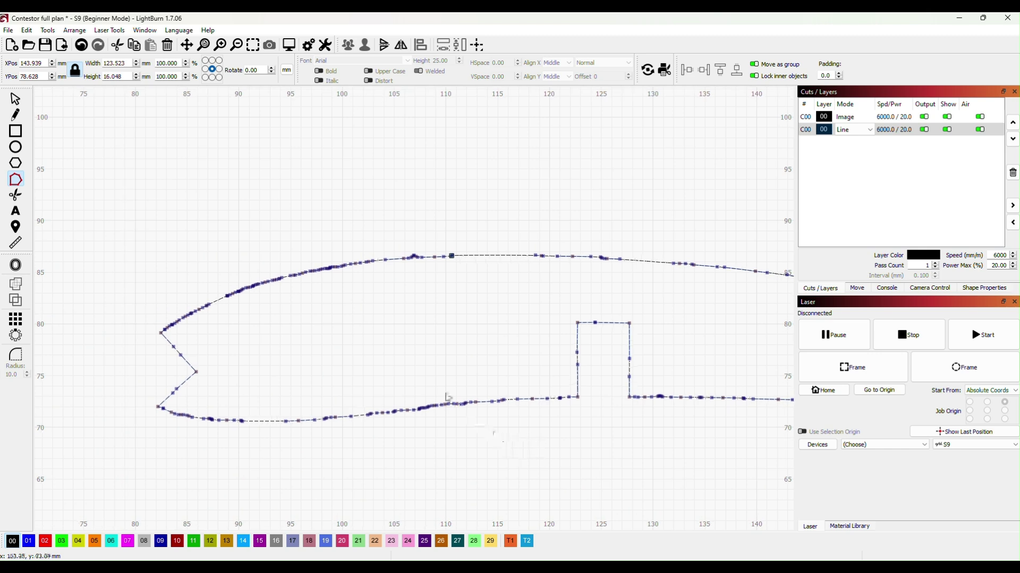
drag(414, 391, 451, 420)
key(Delete)
click(451, 403)
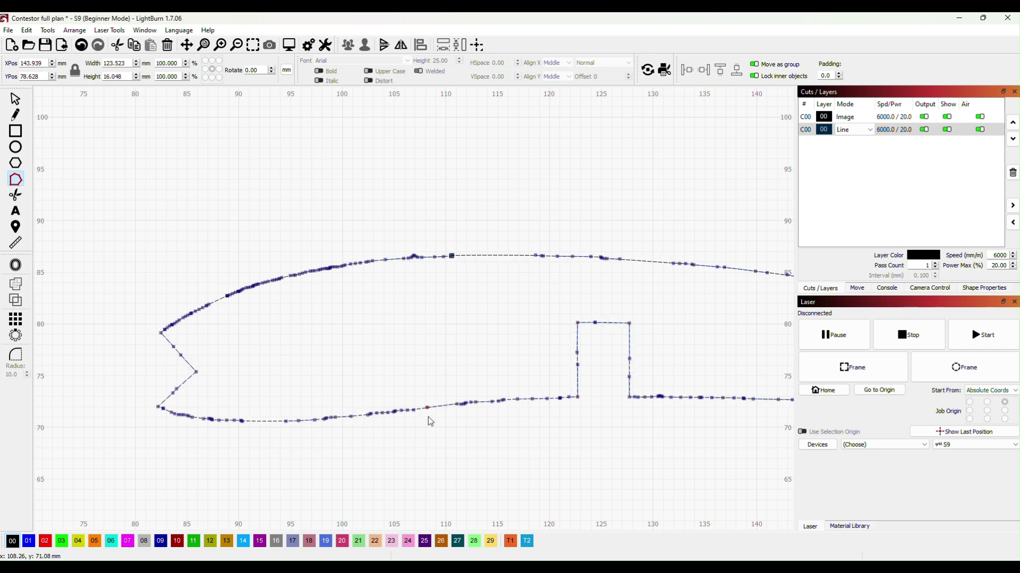
scroll(455, 449, up, 3)
scroll(458, 436, down, 6)
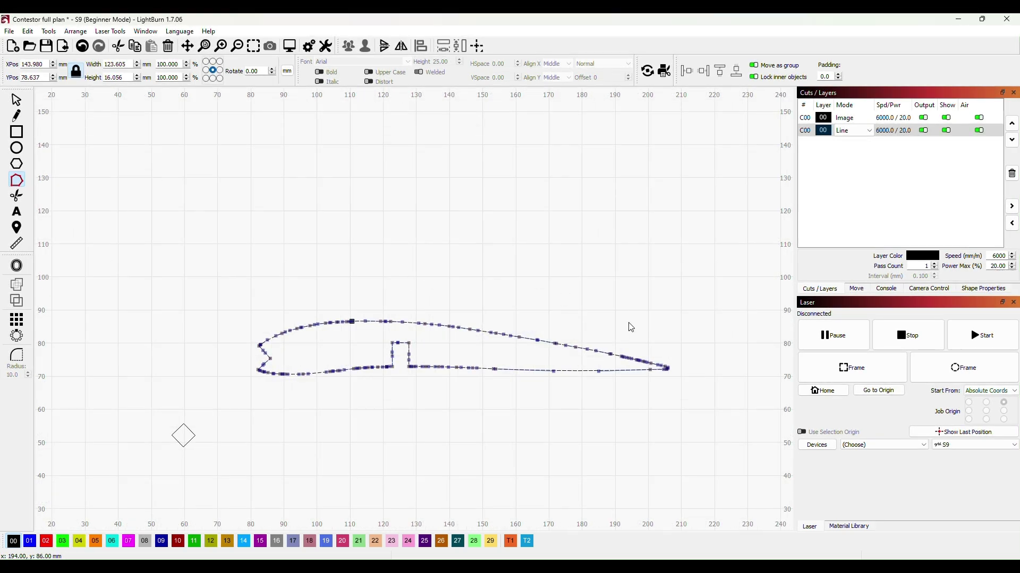
Examine the rib outline along its upper and lower edges, with and without its nodes shown.
scroll(509, 392, up, 4)
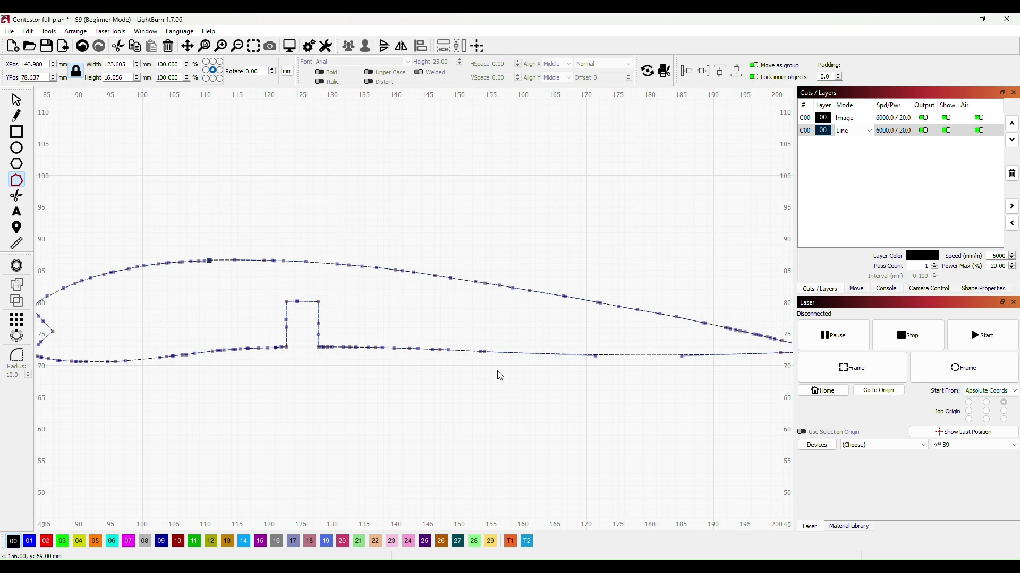
scroll(491, 373, down, 2)
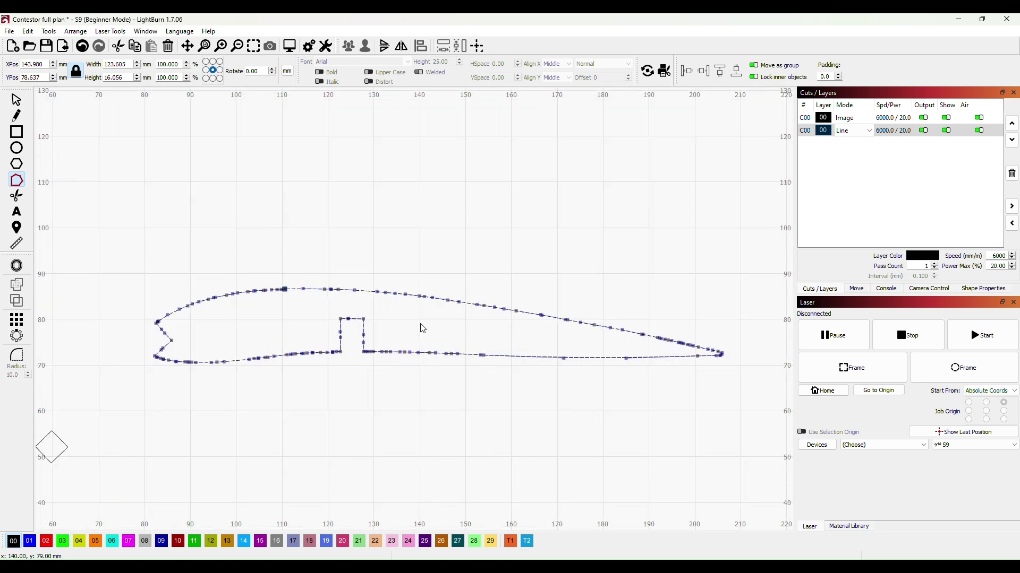
scroll(427, 329, up, 3)
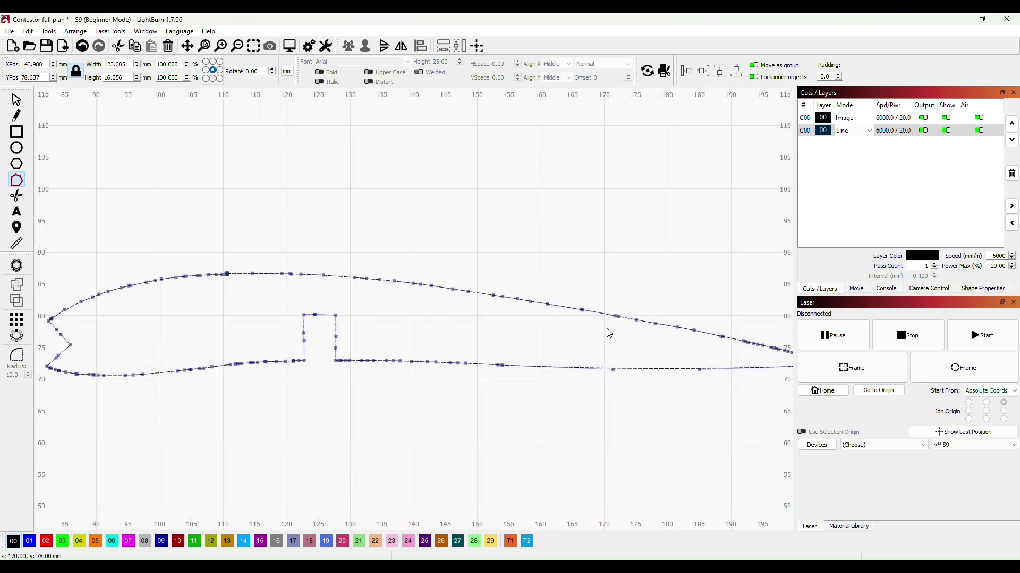
scroll(609, 334, up, 3)
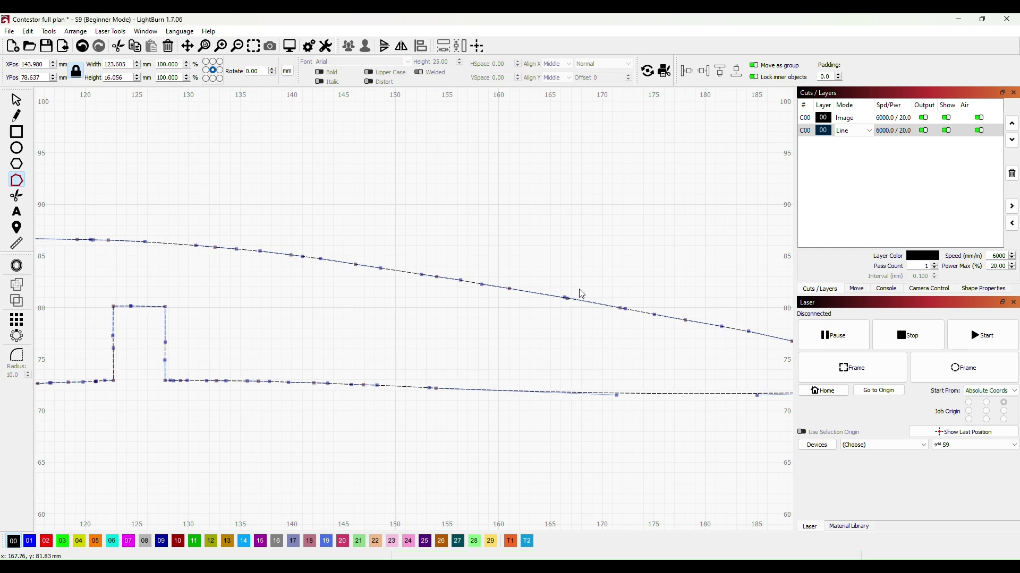
scroll(531, 371, down, 5)
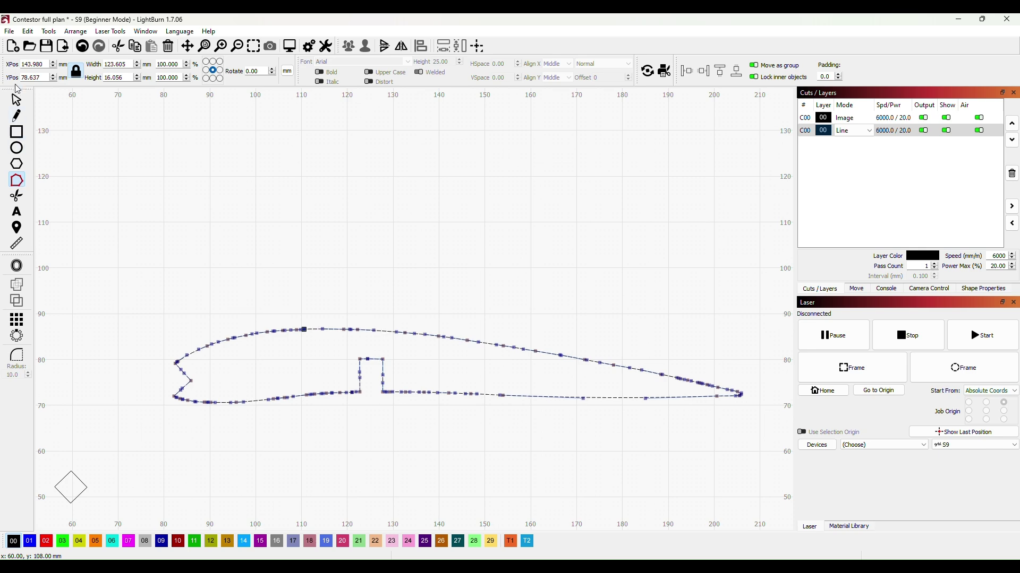
click(16, 100)
click(478, 394)
scroll(553, 464, down, 2)
scroll(553, 463, down, 1)
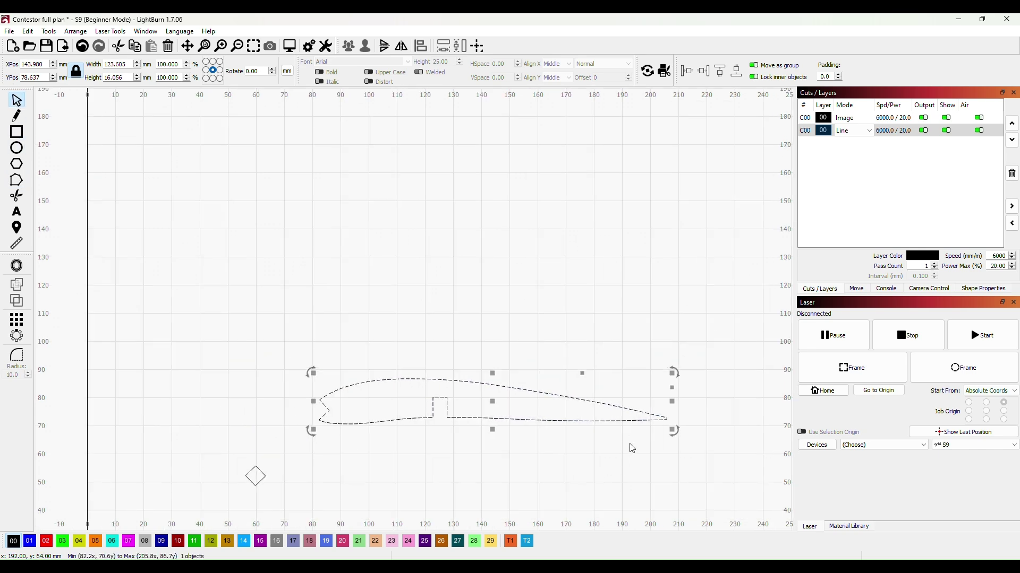
scroll(584, 464, up, 2)
scroll(589, 467, down, 1)
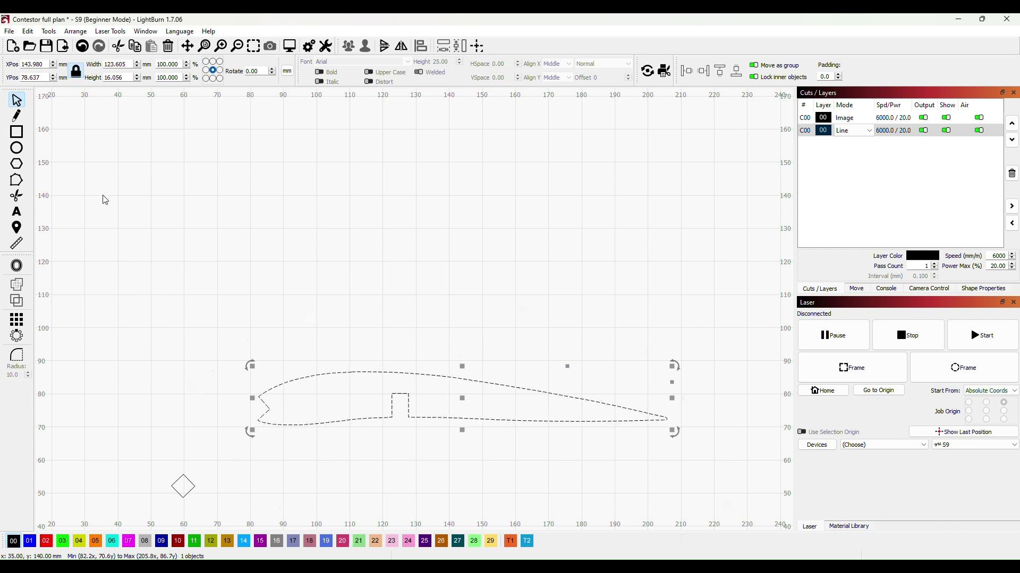
click(17, 182)
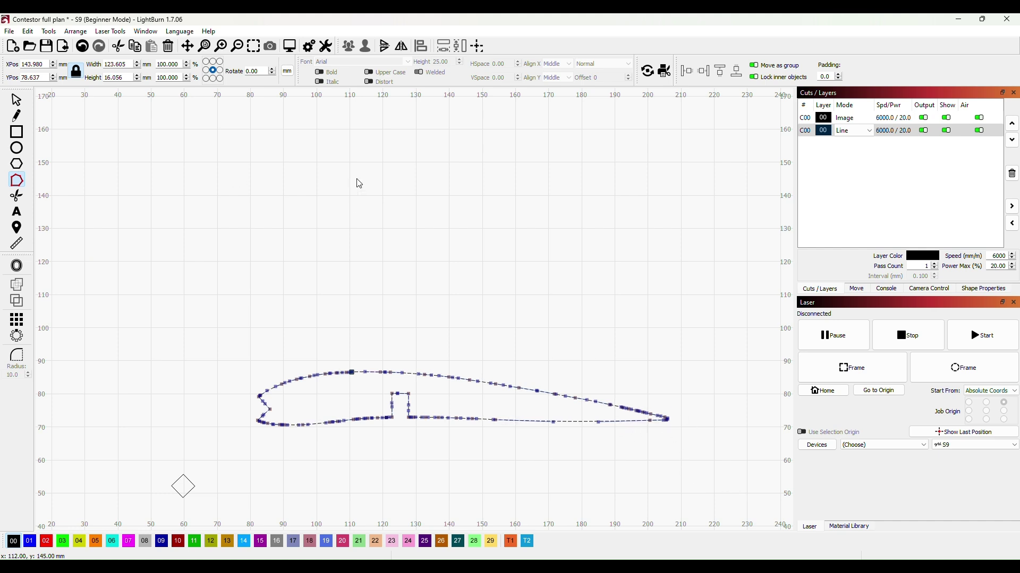
Draw a rectangle above the rib, about 19 by 5 mm, and set its width to 15 mm and height to 3 mm.
click(17, 133)
drag(112, 163, 179, 184)
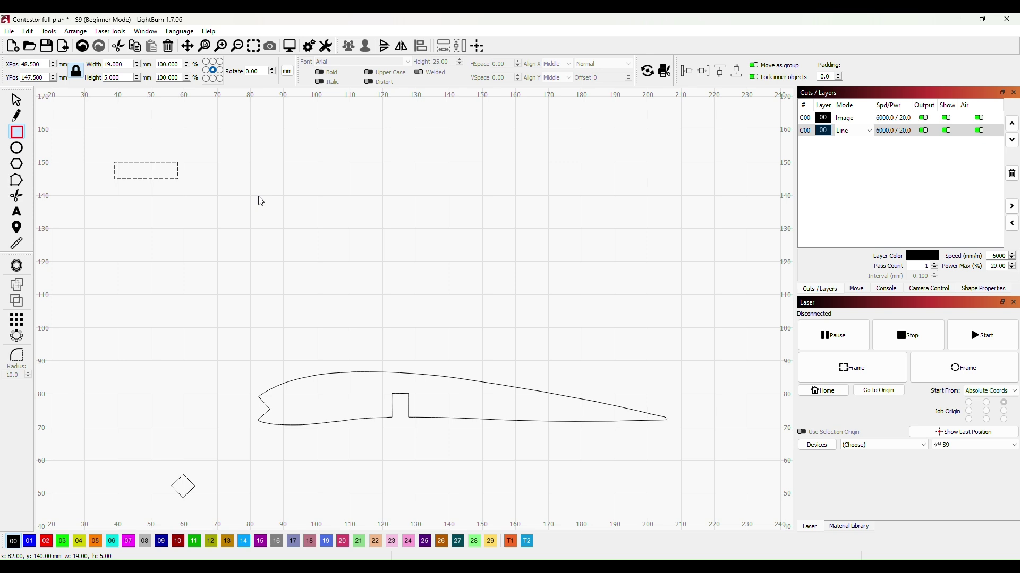
double_click(120, 64)
text(15)
key(Return)
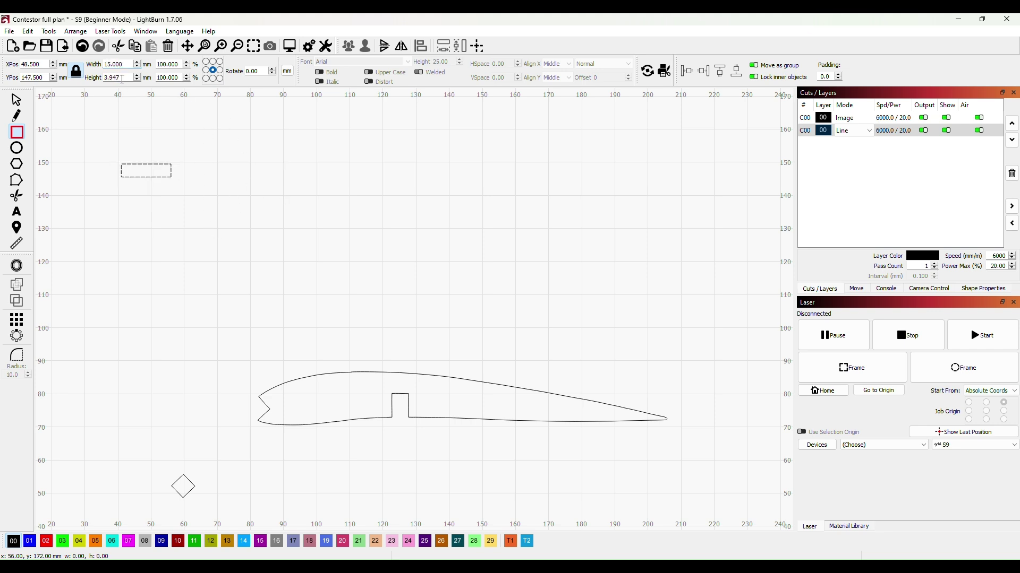
drag(122, 78, 108, 80)
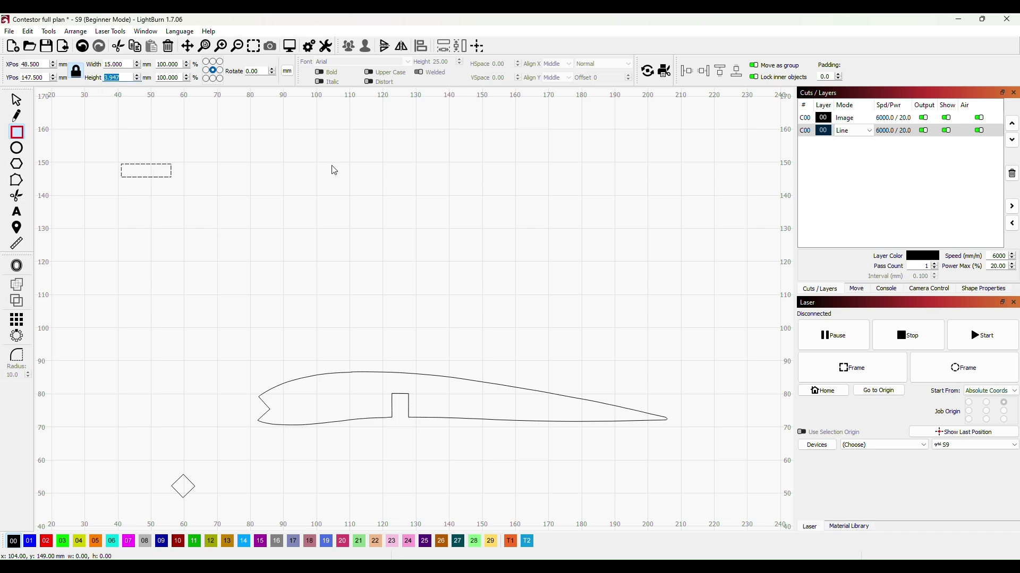
text(3)
key(Return)
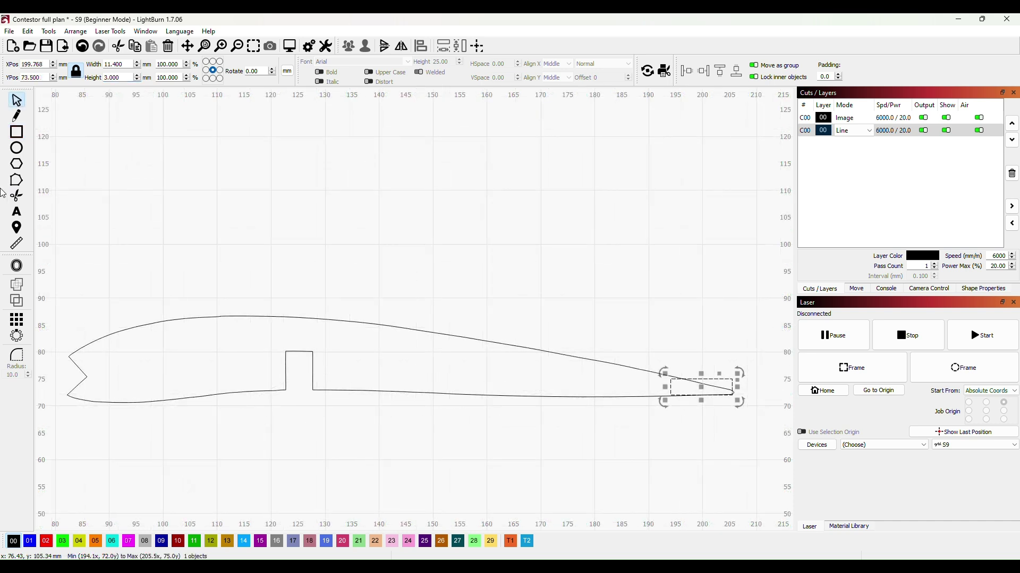
Move the rectangle off the trailing edge to clear space above the rib's nose and, with proportions unlocked, set its width to 15 mm.
click(295, 230)
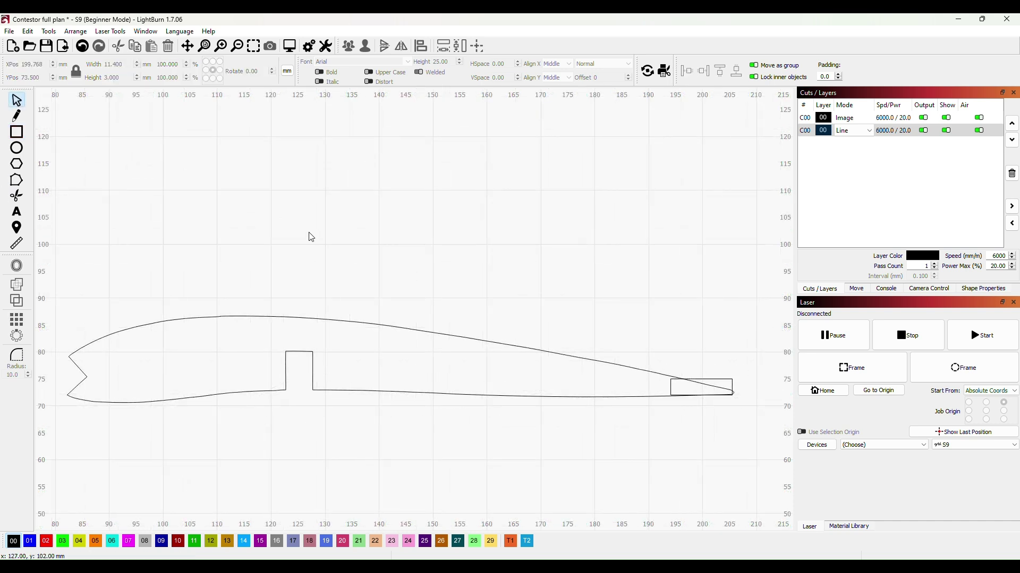
drag(715, 379, 514, 218)
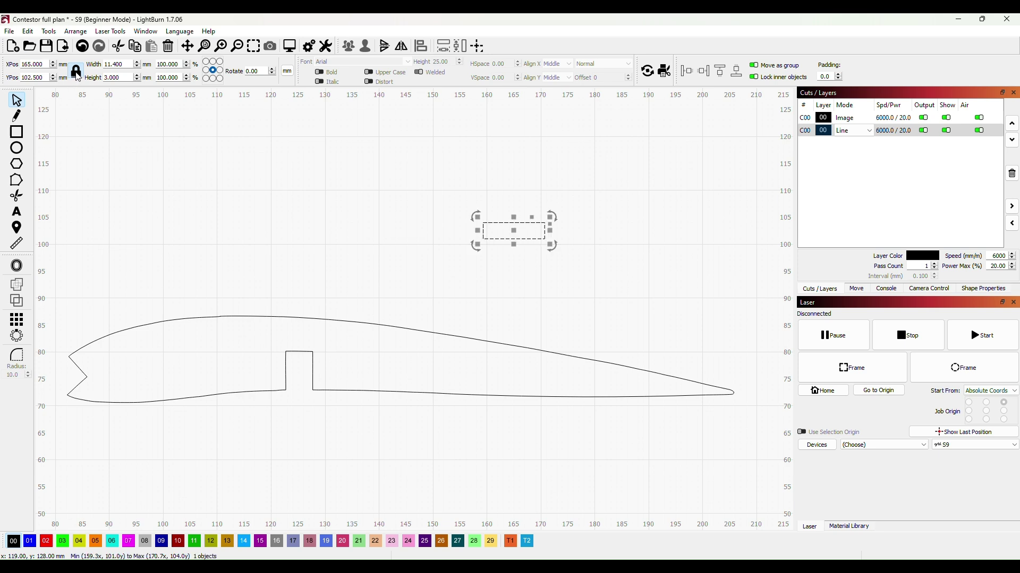
click(528, 222)
drag(527, 222, 326, 175)
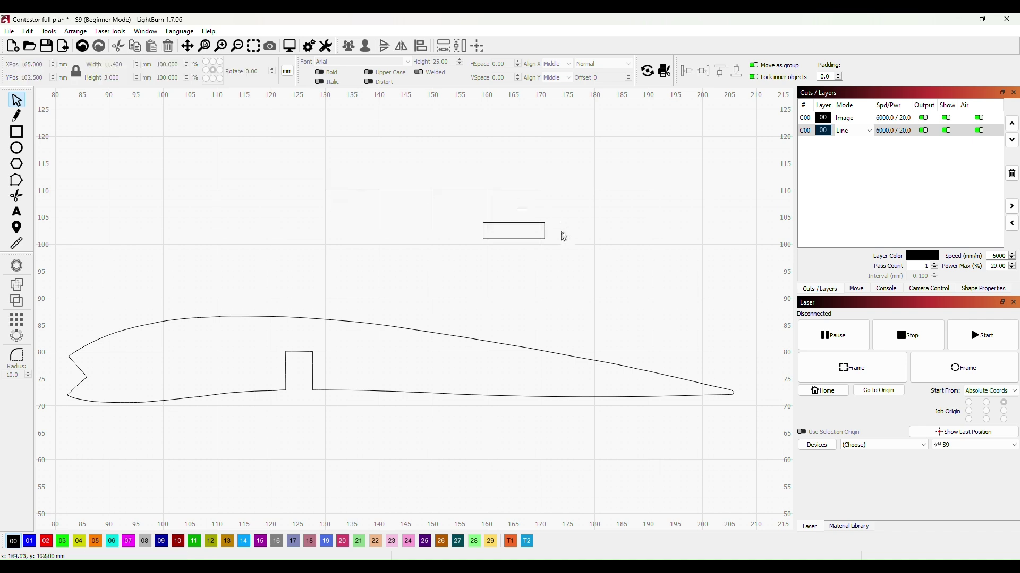
drag(514, 220, 94, 162)
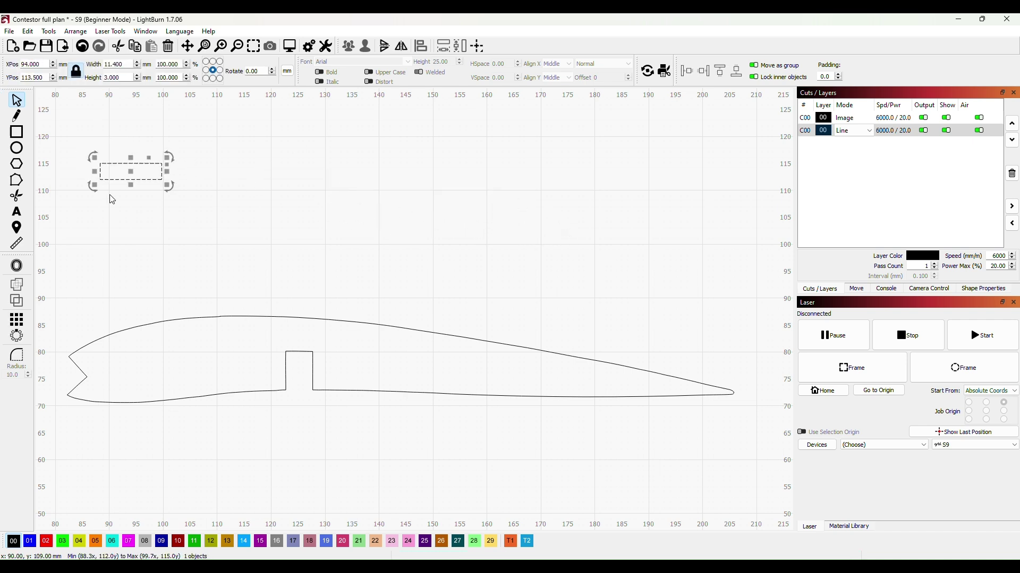
click(77, 74)
click(128, 64)
text(1)
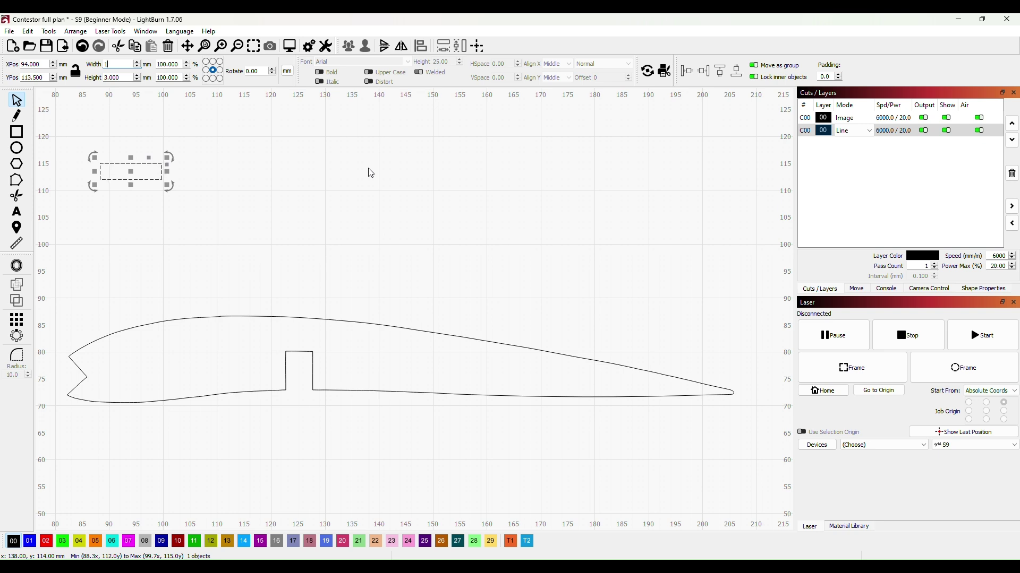
text(5)
key(Return)
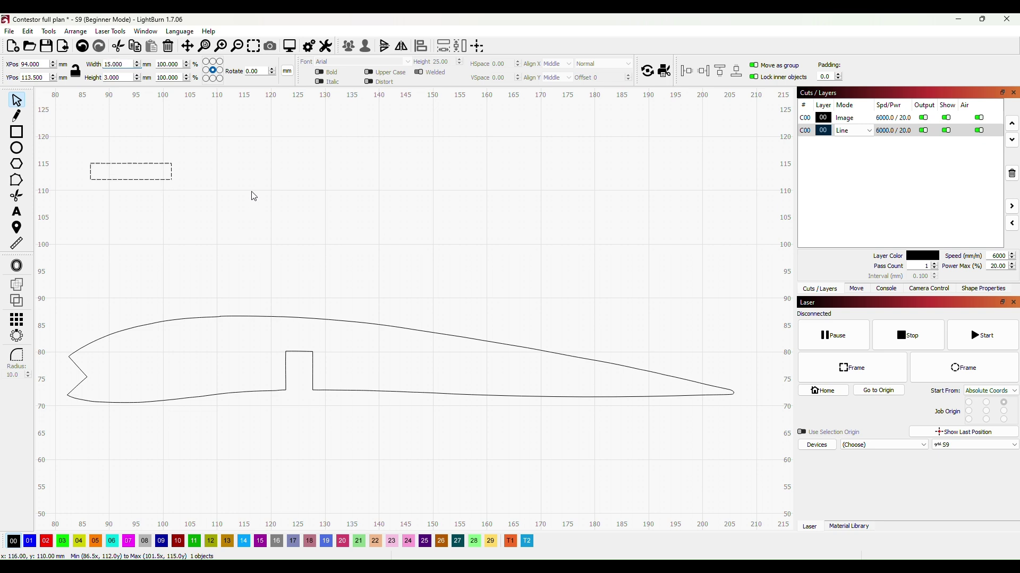
click(253, 196)
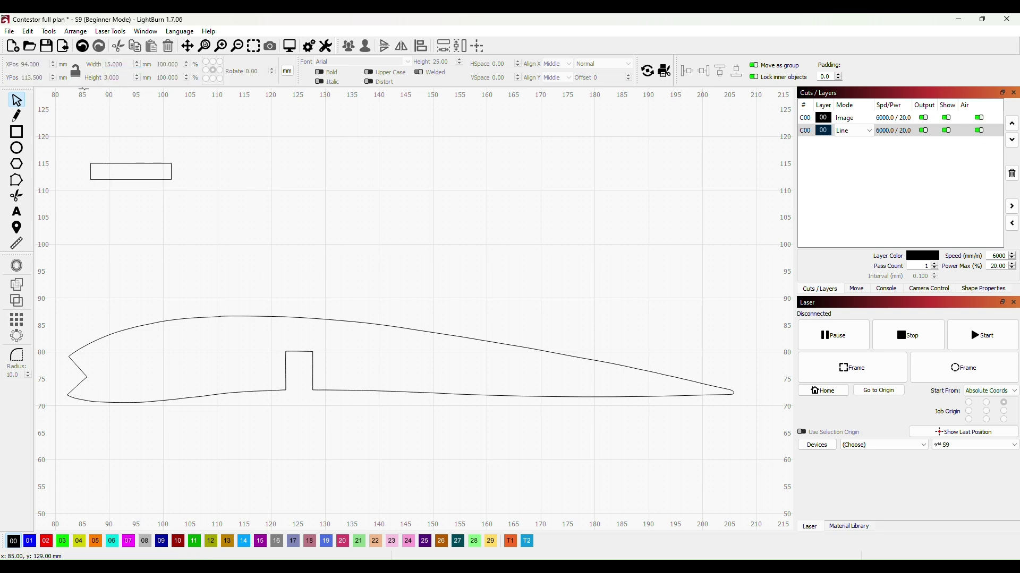
Place the rectangle over the rib's trailing edge, centred at about X 198.5, Y 73.5 mm, and inspect the rib's nodes there.
click(147, 163)
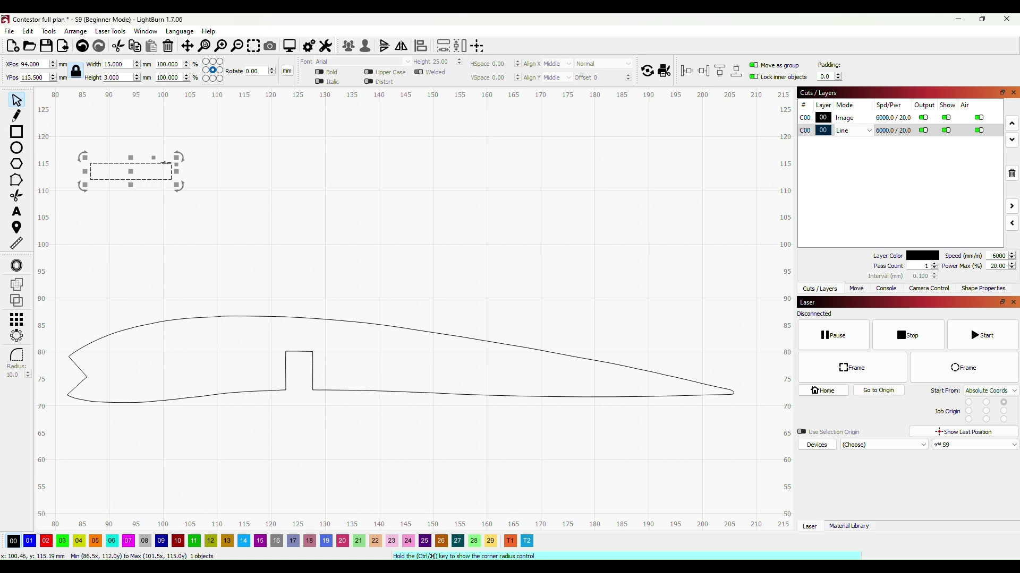
drag(165, 164, 730, 383)
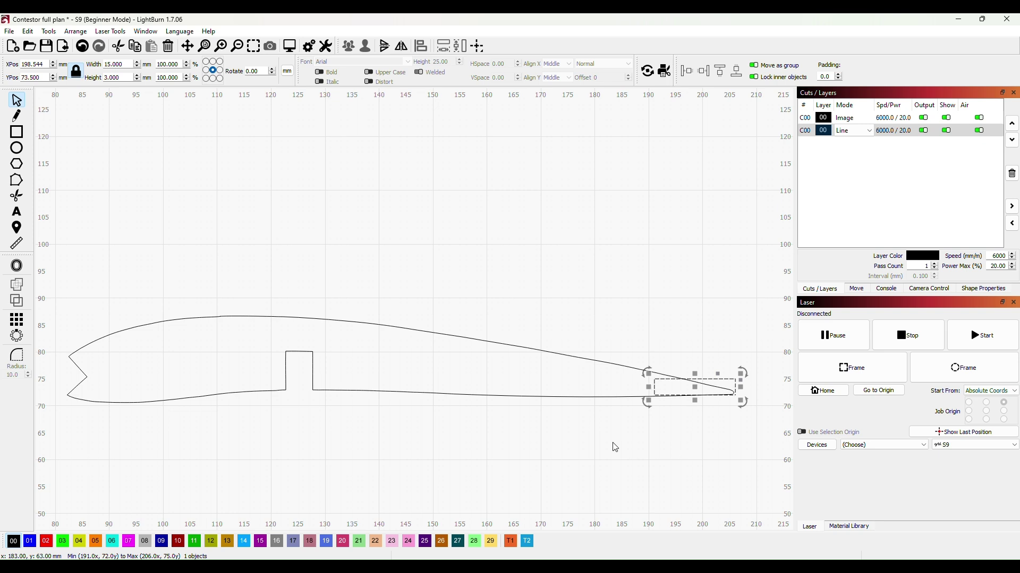
click(501, 396)
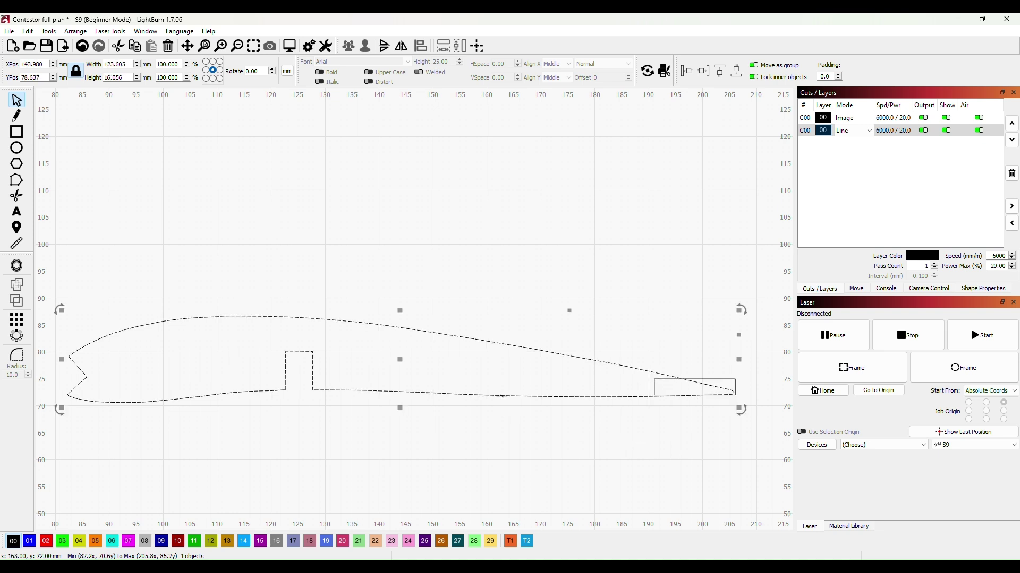
click(13, 185)
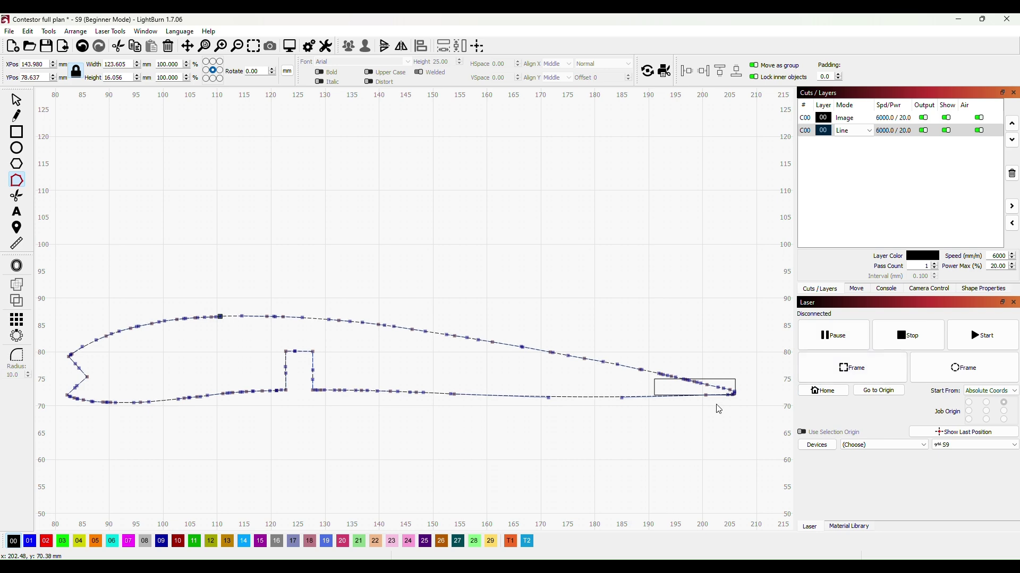
scroll(677, 417, up, 6)
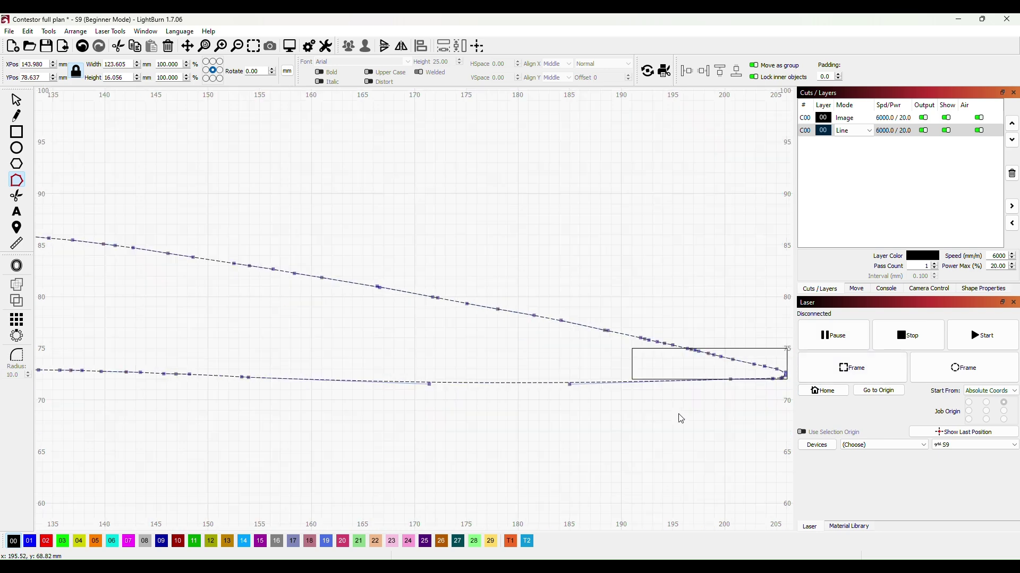
drag(696, 395, 526, 401)
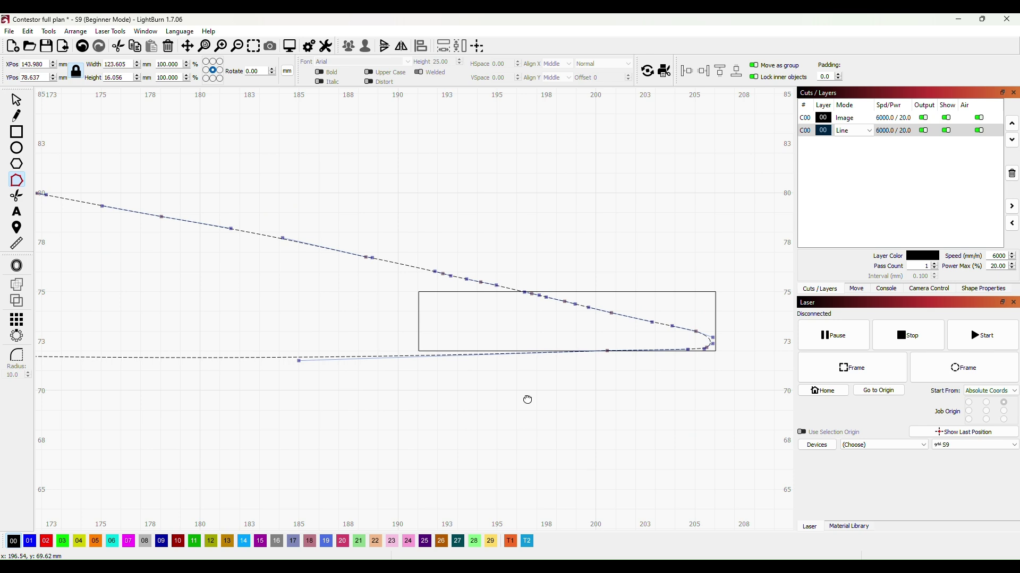
scroll(706, 368, up, 1)
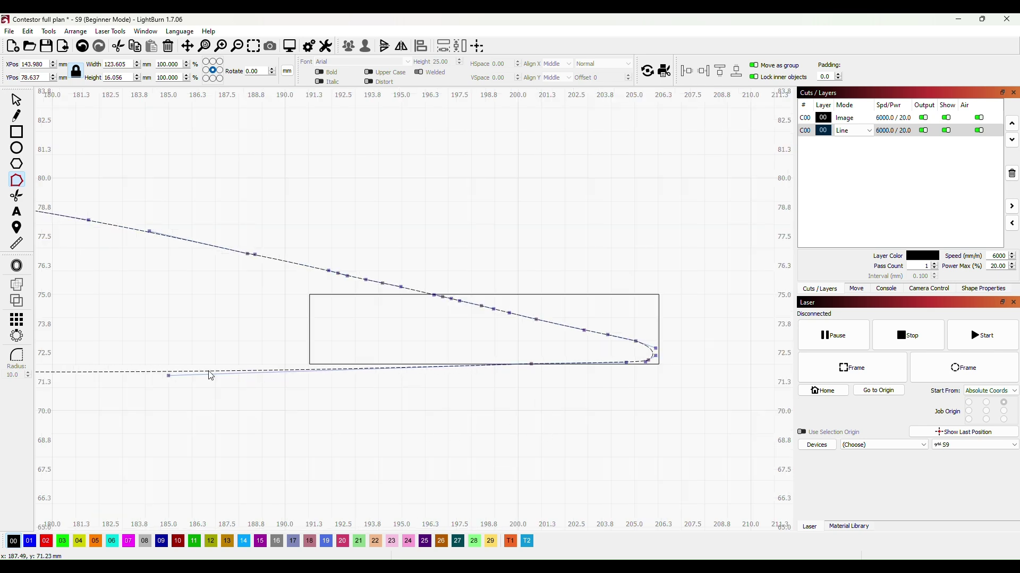
click(17, 100)
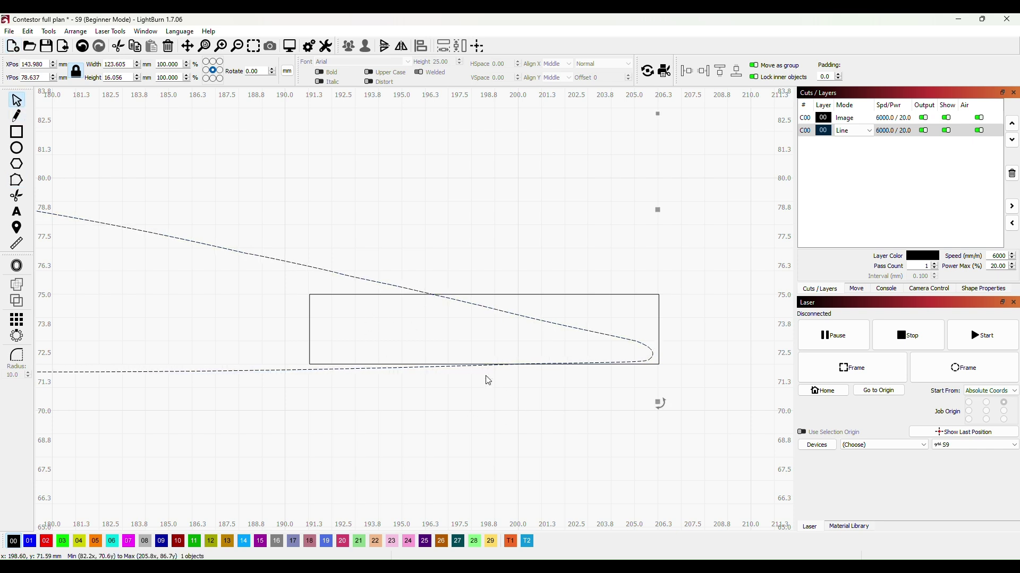
Shift the rectangle until its lower front corner meets the rib's lower edge, centred at about X 198.6, Y 73.3 mm.
click(472, 365)
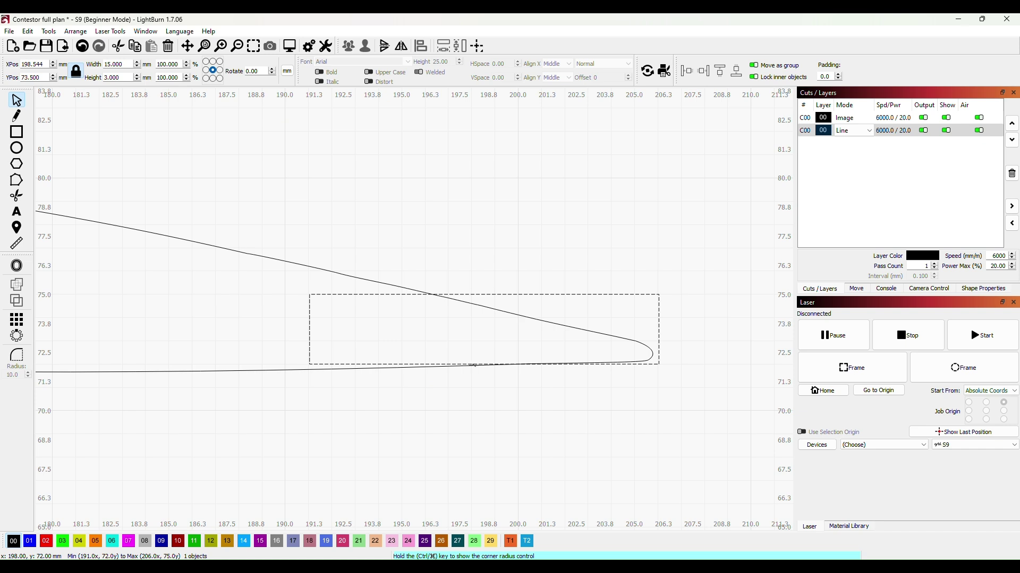
drag(477, 376, 478, 376)
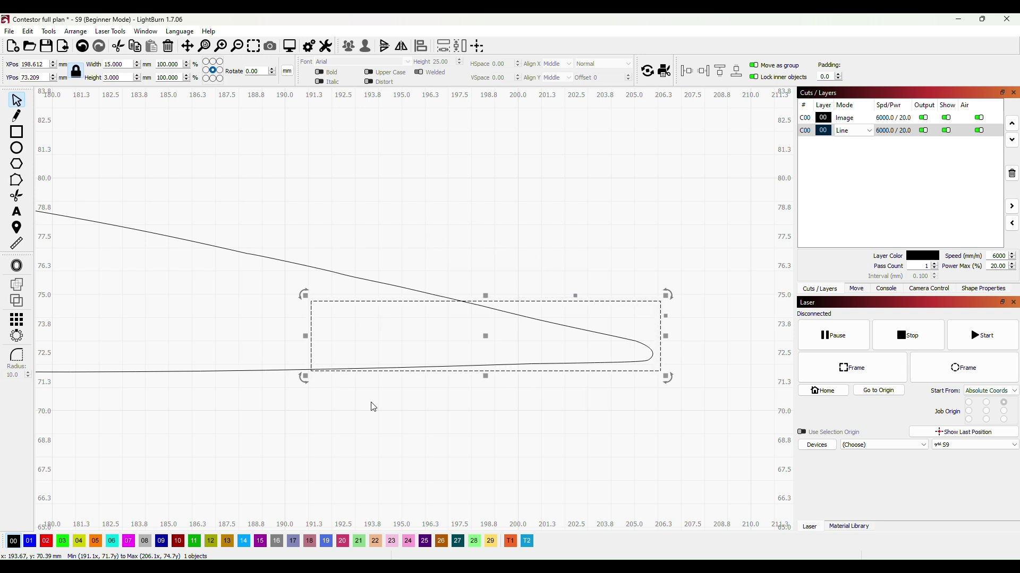
scroll(350, 397, up, 3)
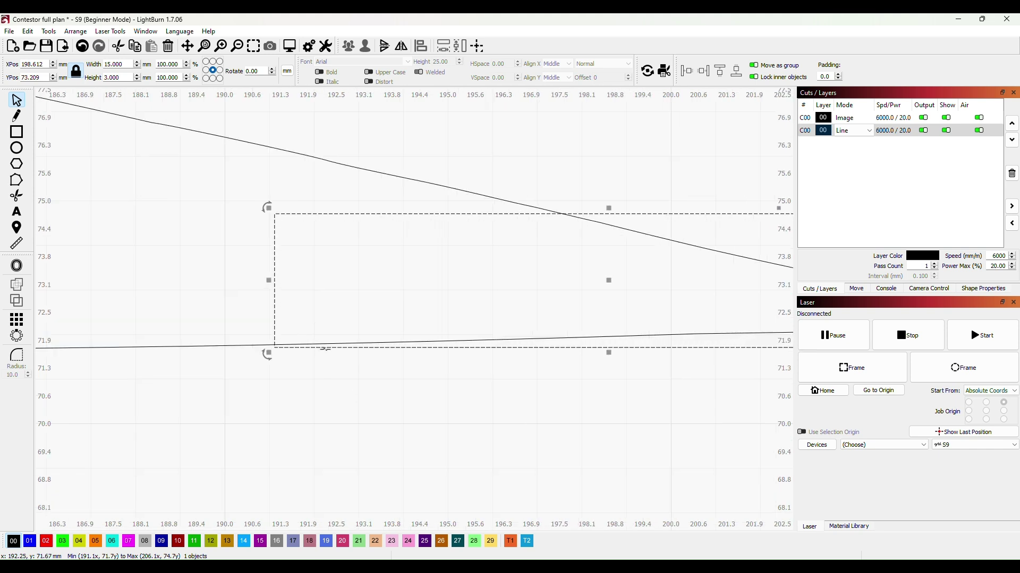
drag(325, 348, 326, 348)
key(Escape)
click(326, 214)
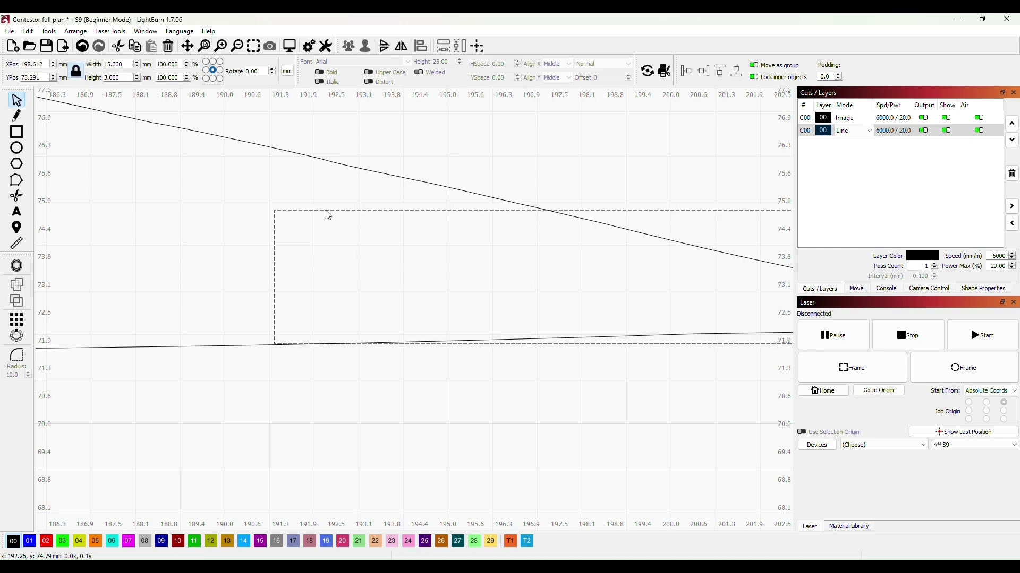
click(443, 133)
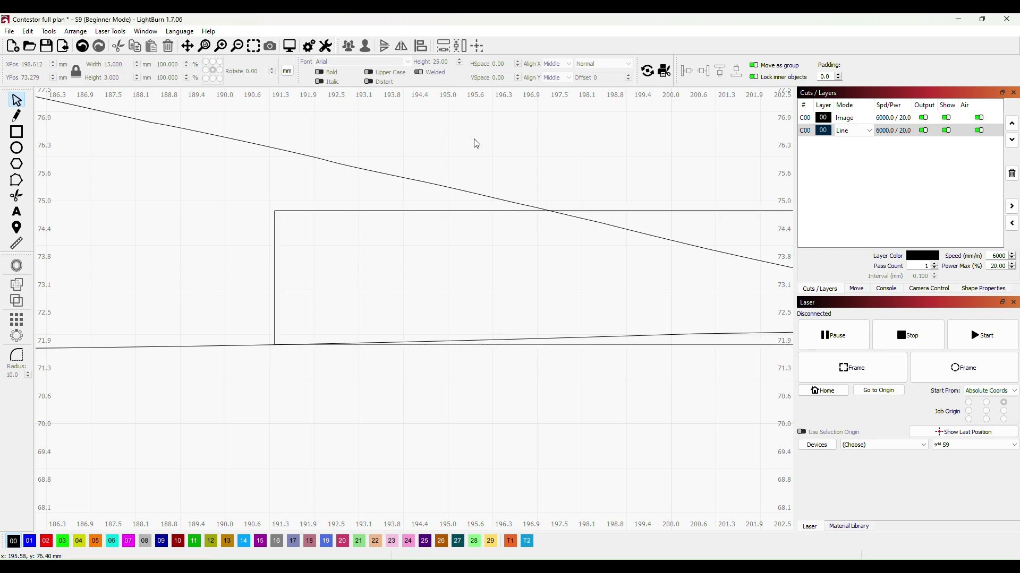
scroll(478, 465, down, 2)
scroll(488, 461, down, 2)
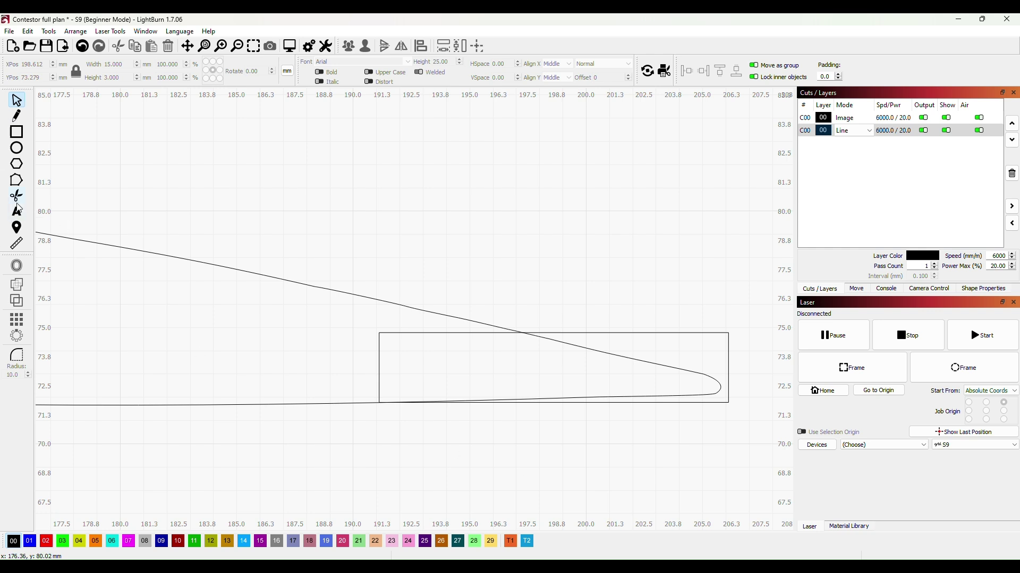
Edit the rib's nodes near its tail so the outline follows the trailing-edge rectangle's upper edge and front corners.
click(16, 180)
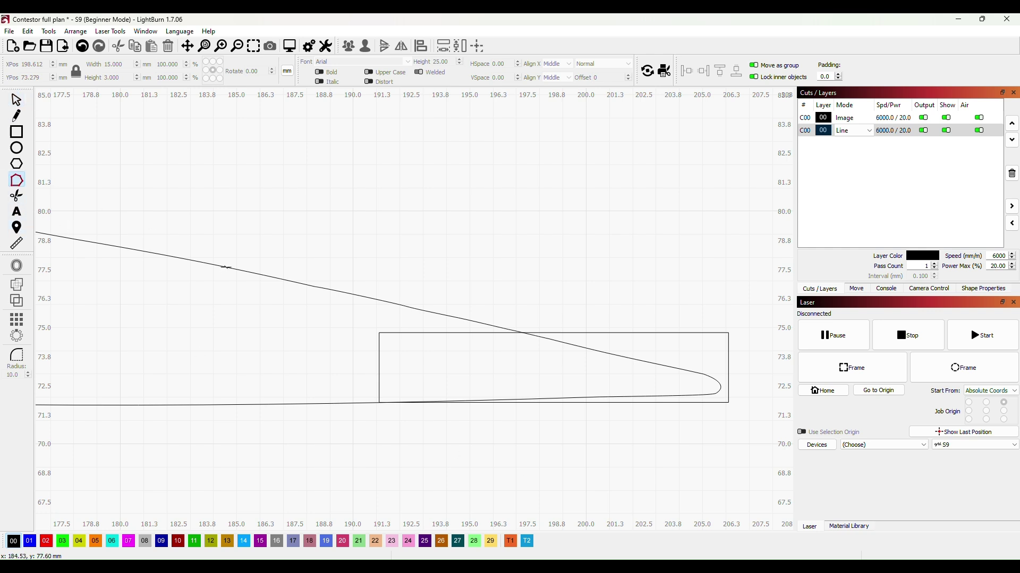
click(226, 268)
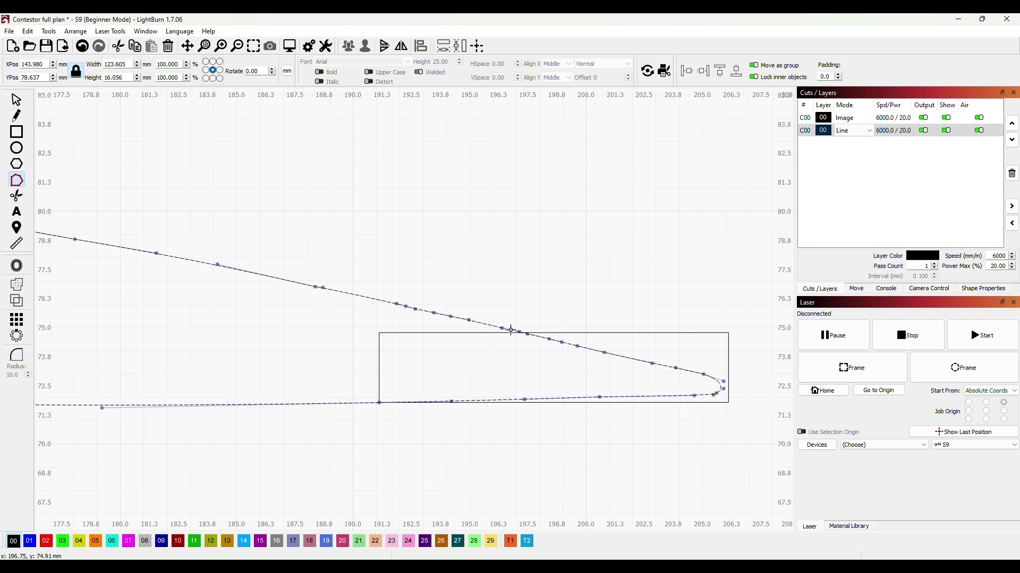
drag(510, 330, 515, 328)
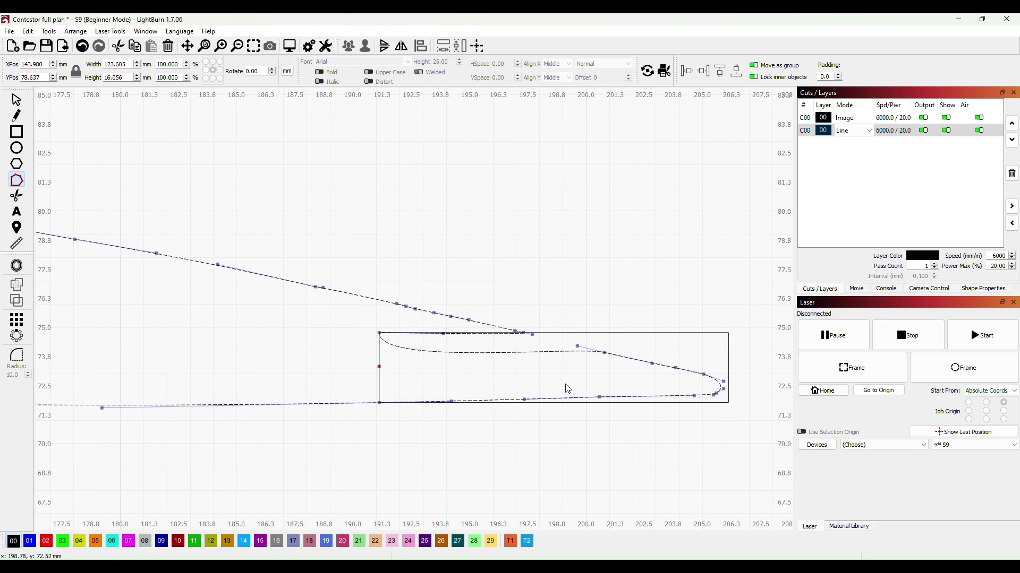
Delete the rib's remaining tail nodes inside the rectangle, leaving a straight edge along the rectangle's front side.
drag(567, 334, 741, 462)
drag(550, 292, 737, 461)
key(Delete)
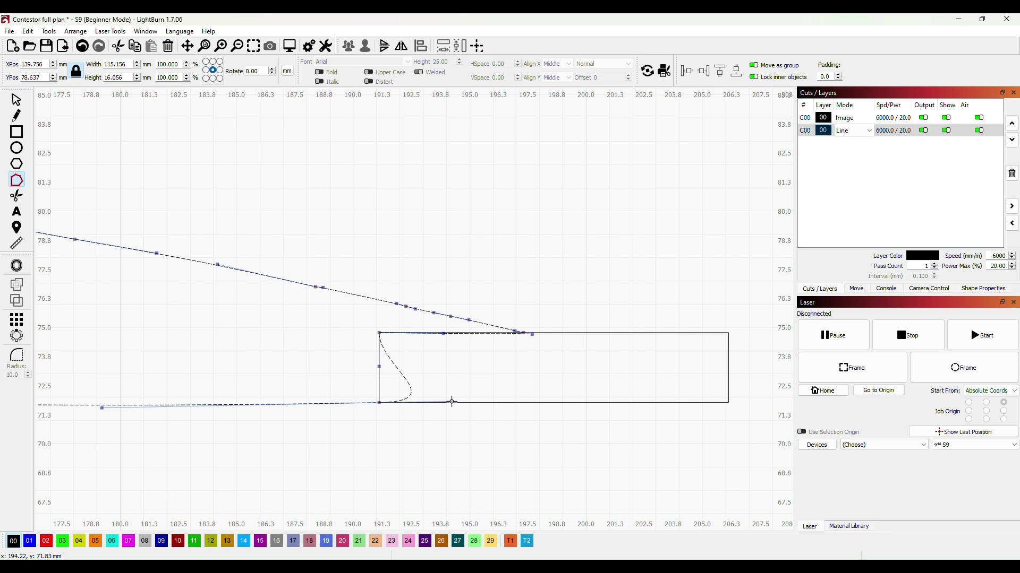
drag(452, 402, 446, 382)
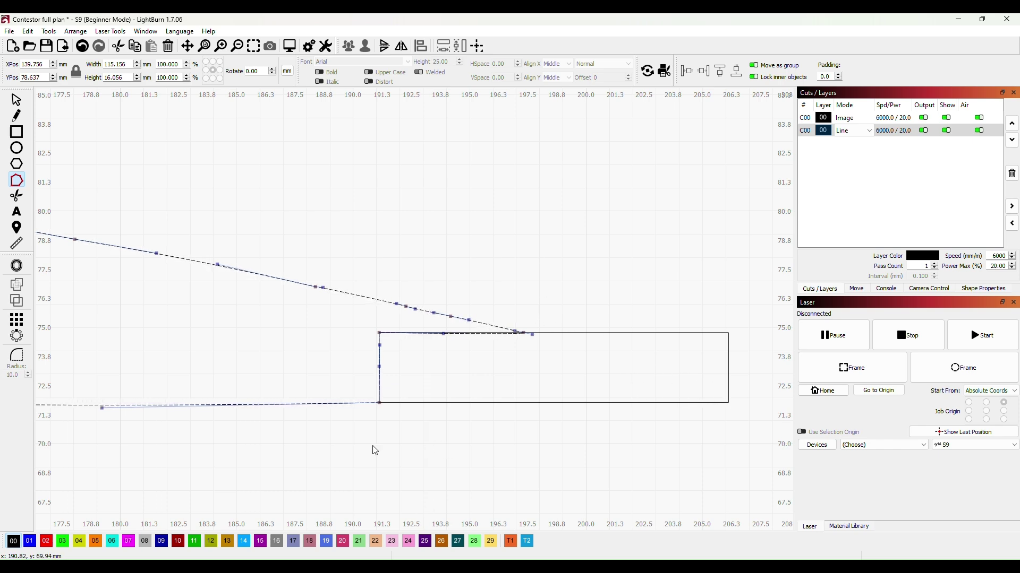
Move the notched rib up clear of the trailing-edge rectangle, centred at about X 138.4, Y 93.3 mm.
scroll(345, 462, down, 3)
drag(382, 287, 636, 225)
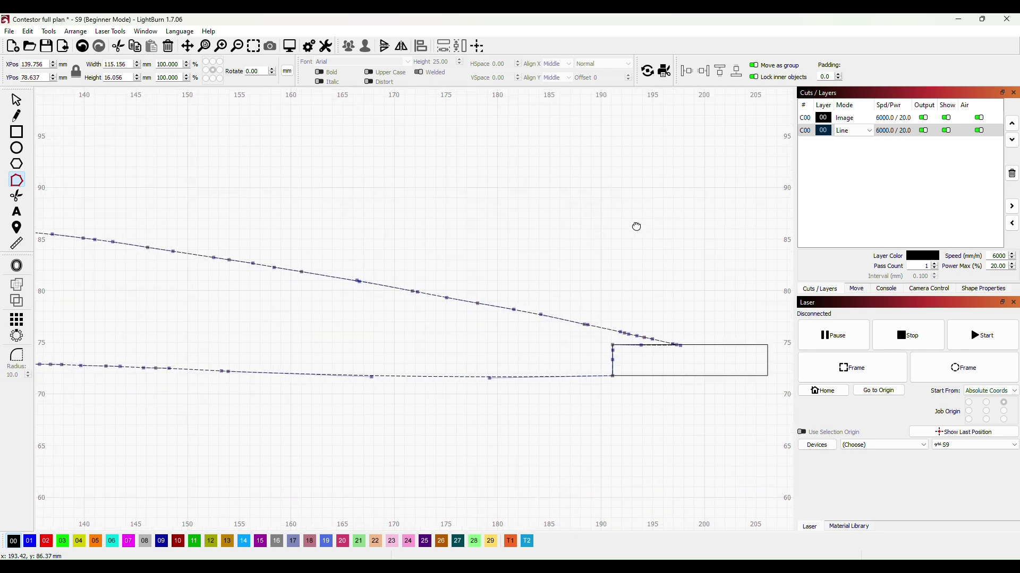
scroll(430, 473, down, 3)
scroll(326, 298, down, 1)
drag(326, 297, 437, 244)
scroll(428, 395, down, 1)
scroll(428, 396, up, 1)
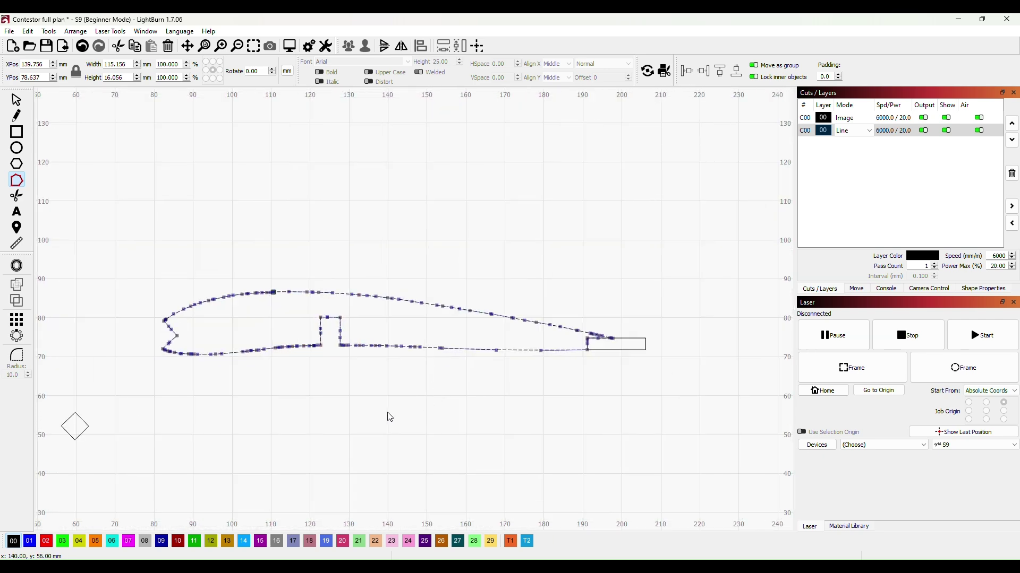
scroll(352, 409, up, 1)
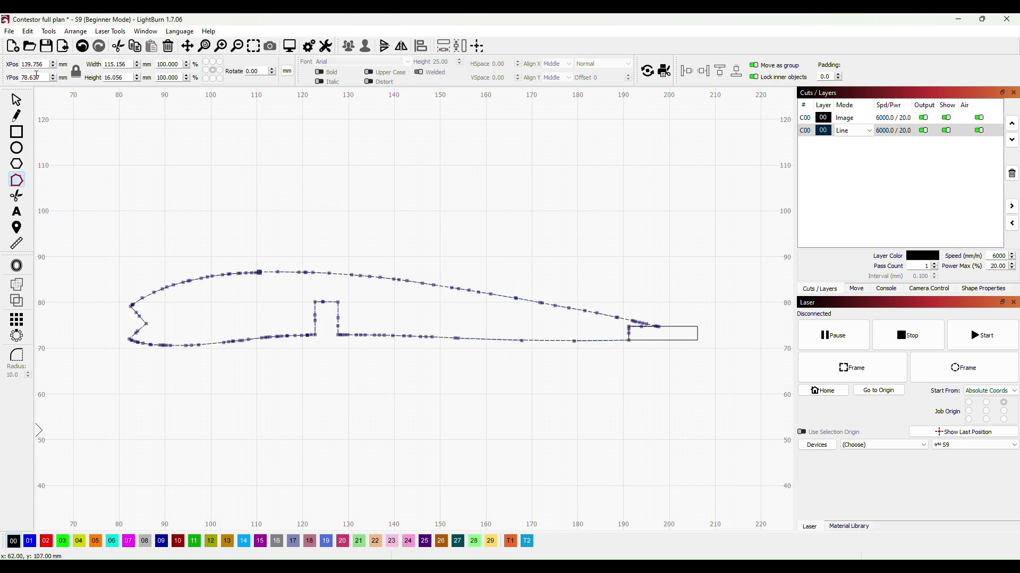
click(16, 99)
click(470, 402)
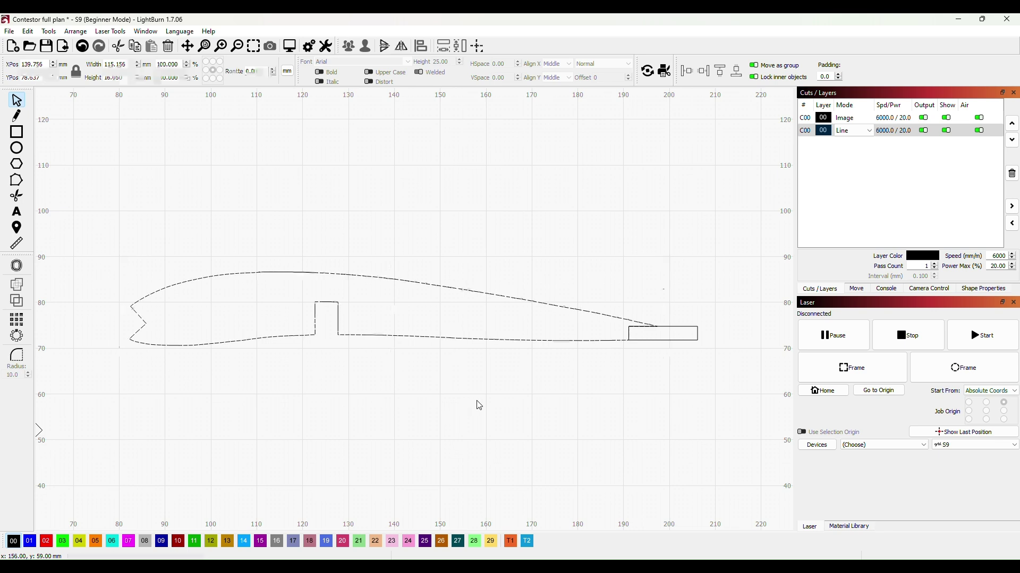
click(419, 283)
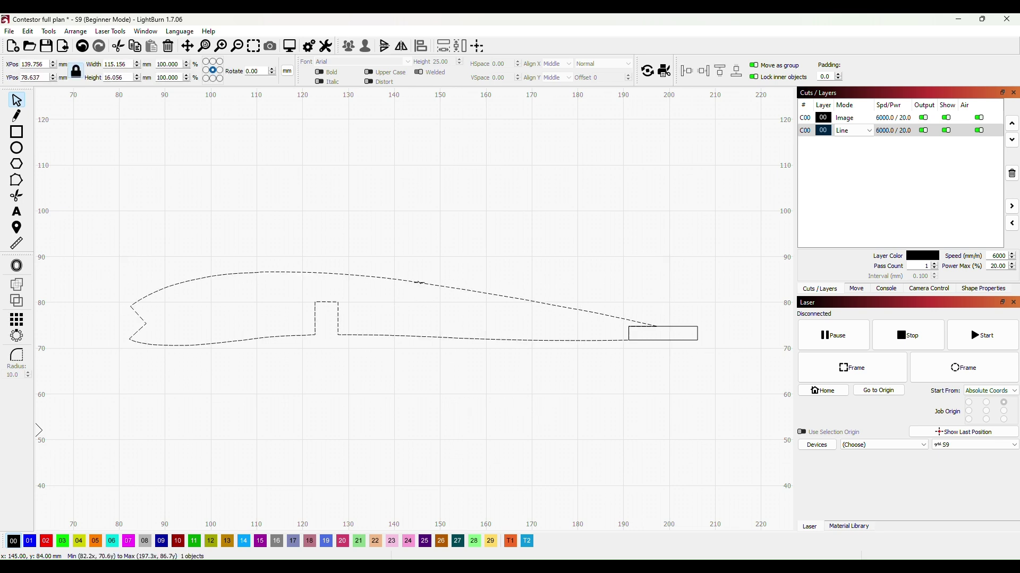
drag(419, 282, 413, 217)
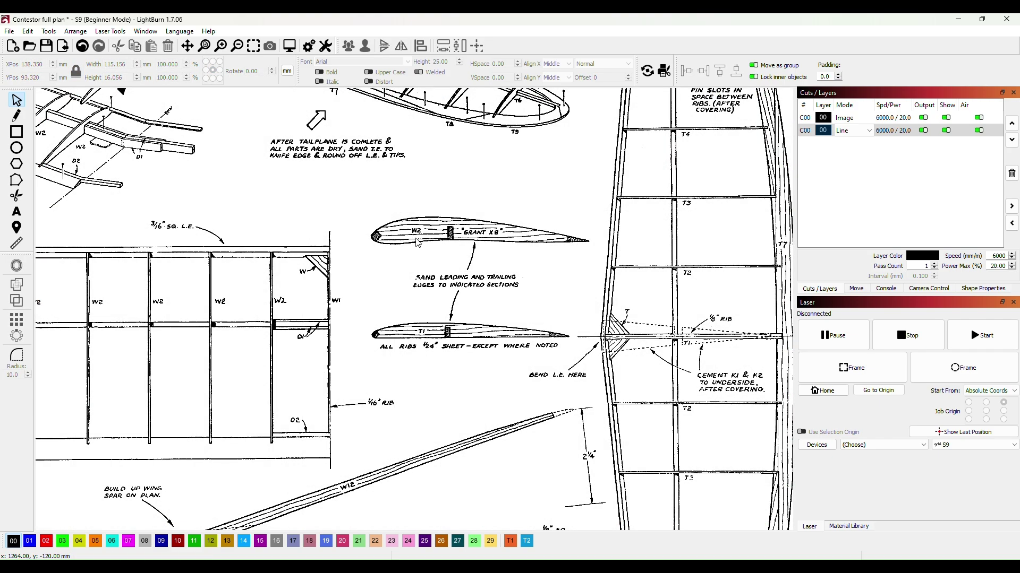
Examine the W2 and T1 rib sections and the wing drawings on Contestor Sheet 2.
scroll(395, 369, down, 5)
scroll(372, 372, up, 3)
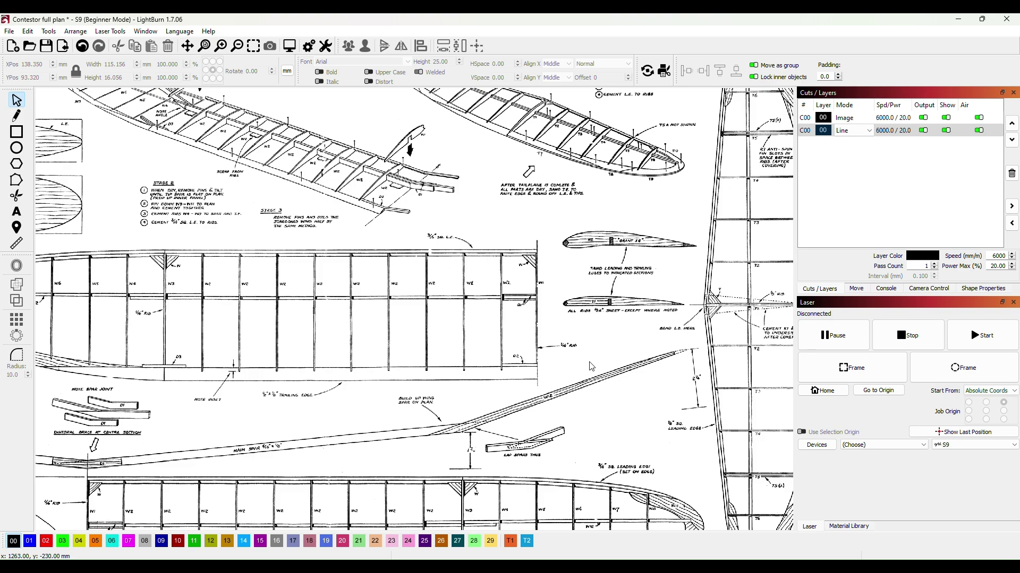
scroll(591, 367, up, 1)
scroll(621, 348, down, 5)
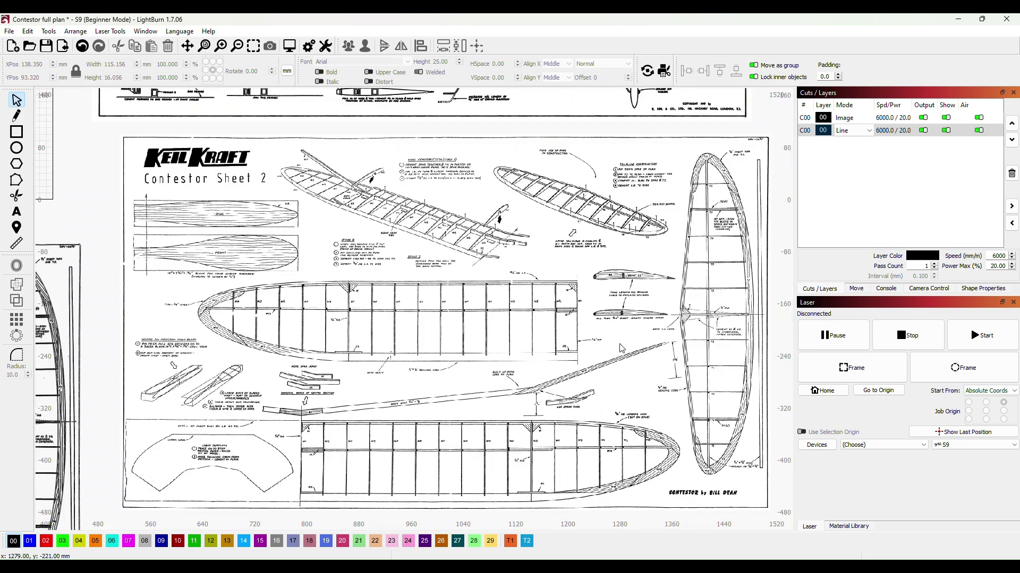
scroll(467, 347, down, 3)
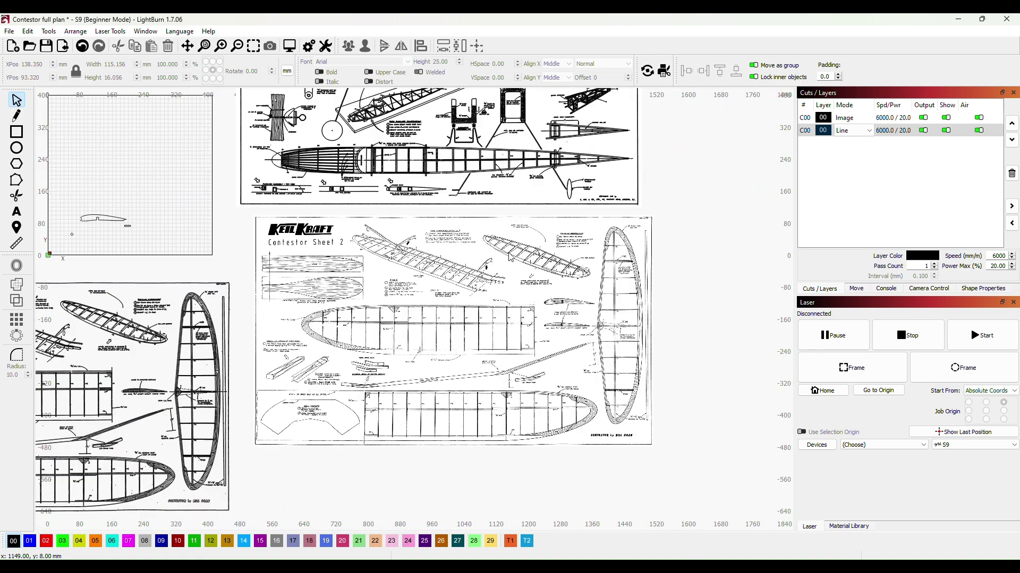
Examine the cabin parts F2, F3 and F4 in the fuselage side view on Contestor Sheet 1.
drag(495, 265, 597, 570)
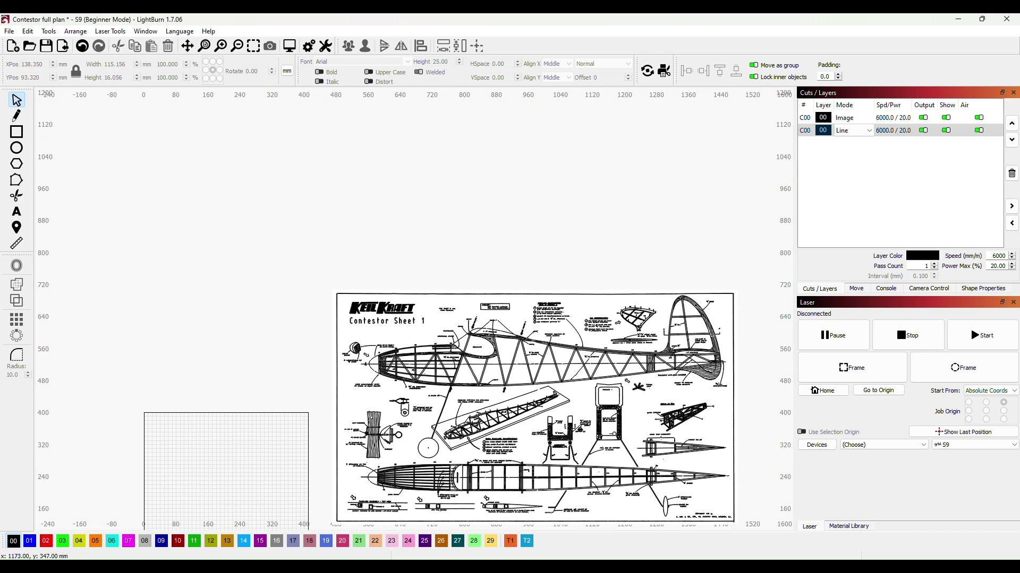
scroll(614, 435, up, 3)
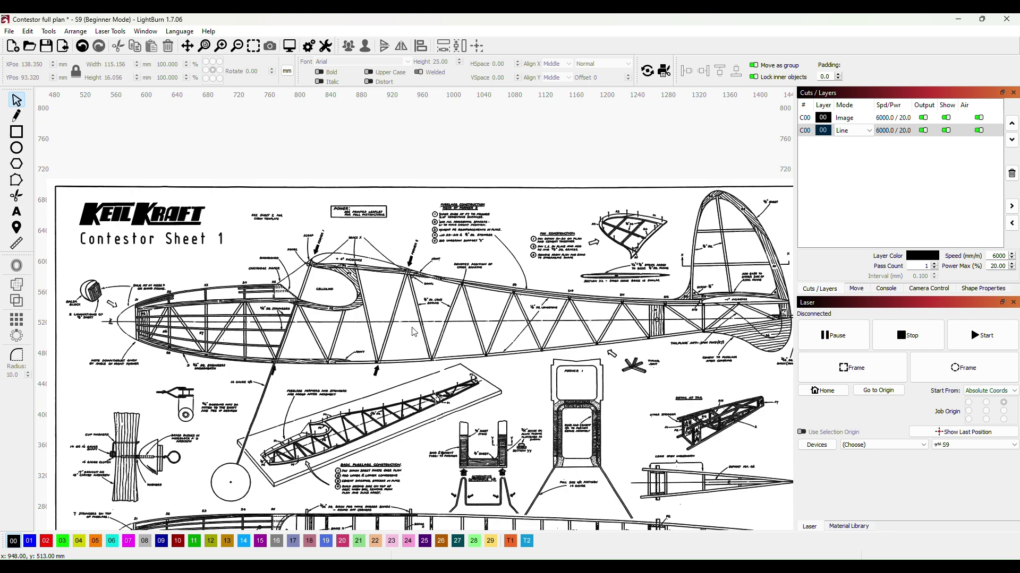
scroll(414, 332, up, 5)
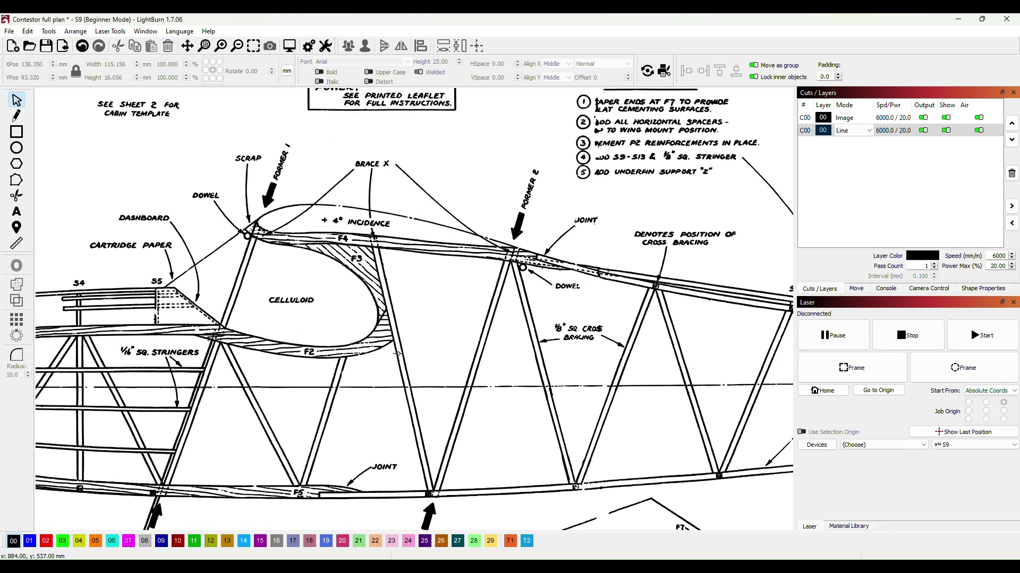
scroll(397, 353, up, 2)
scroll(358, 340, up, 2)
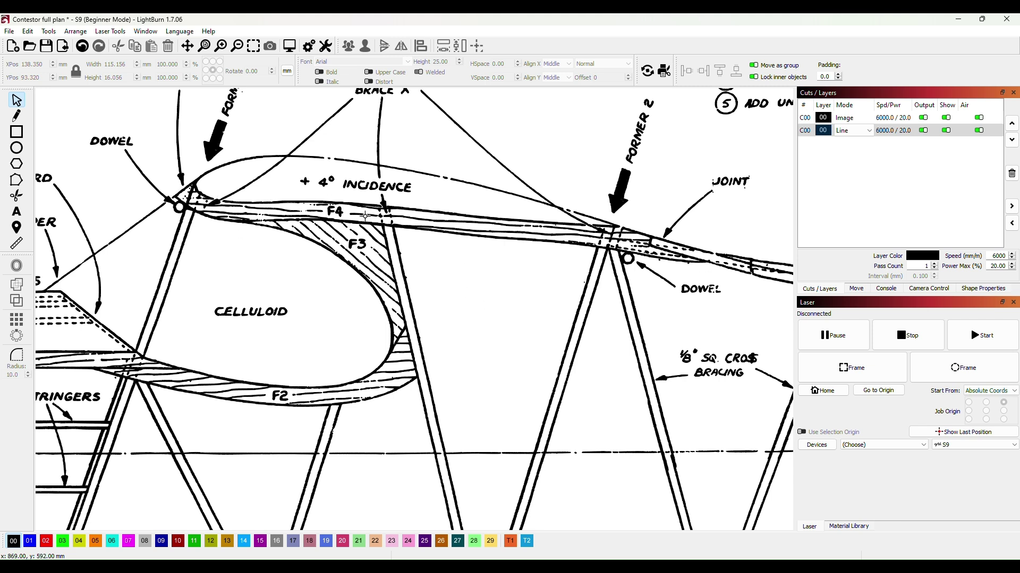
scroll(439, 304, up, 1)
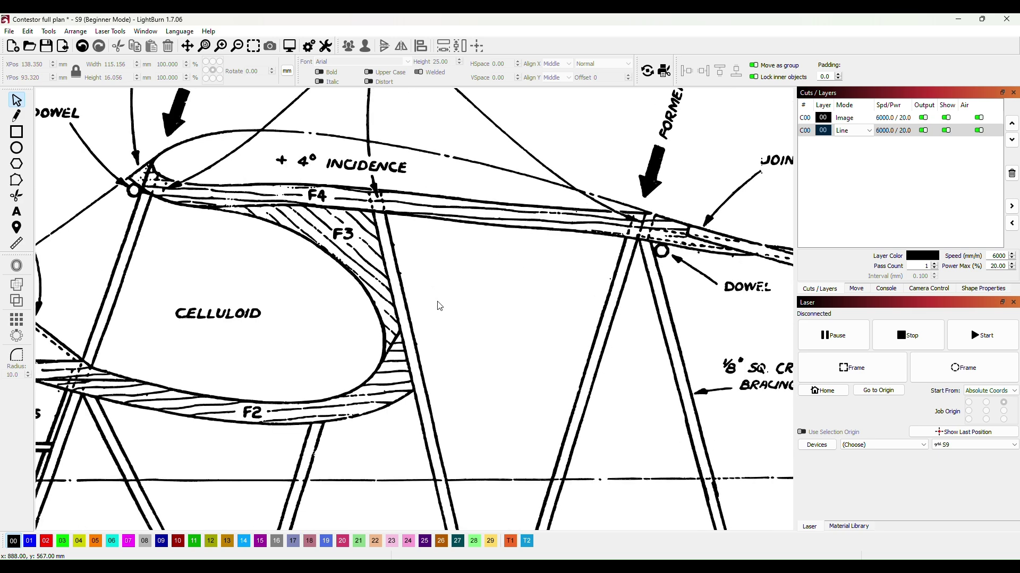
scroll(425, 285, up, 1)
scroll(457, 285, down, 1)
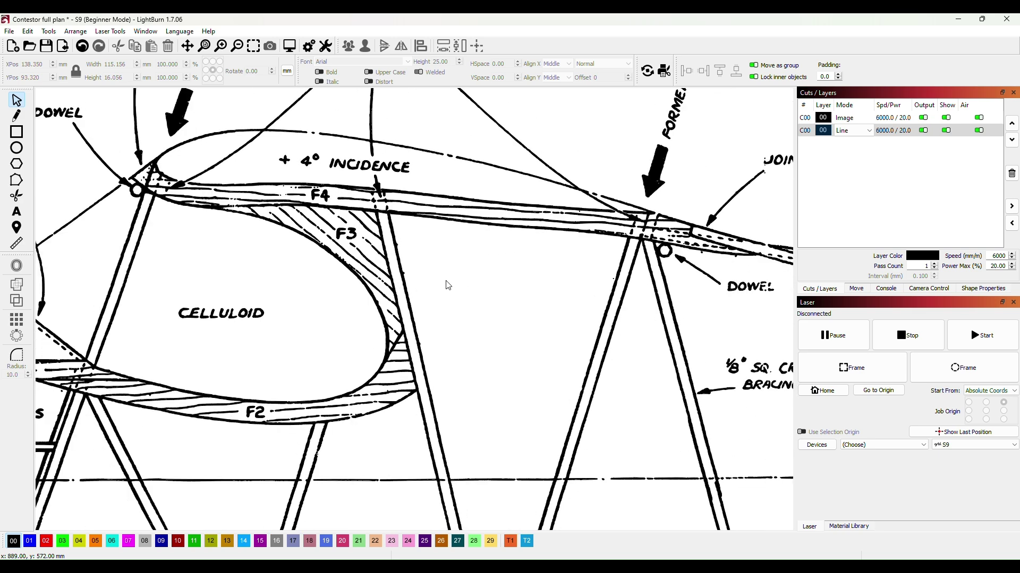
drag(448, 285, 400, 310)
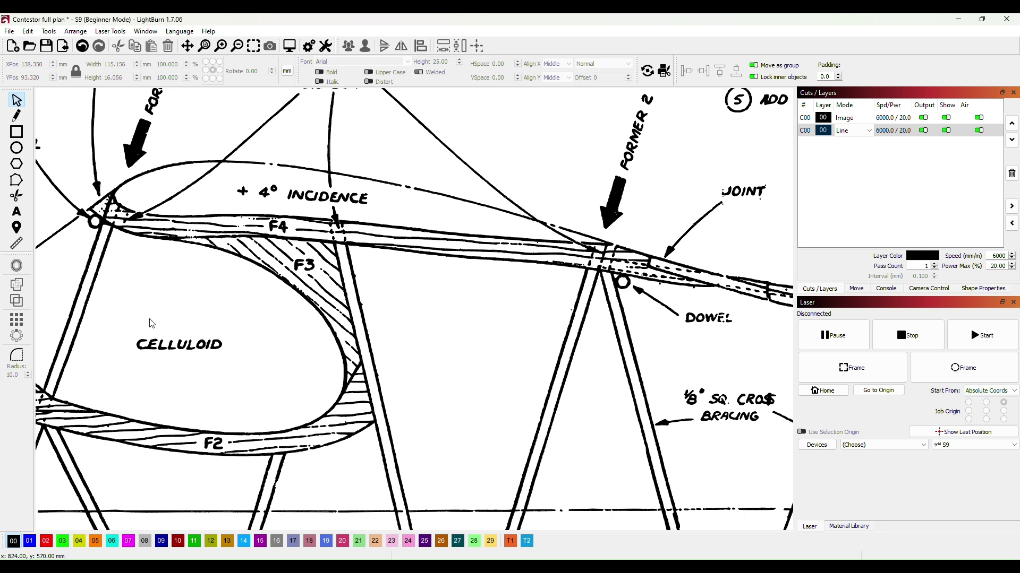
Assign the Contestor Sheet 1 image to the red layer 02.
click(17, 117)
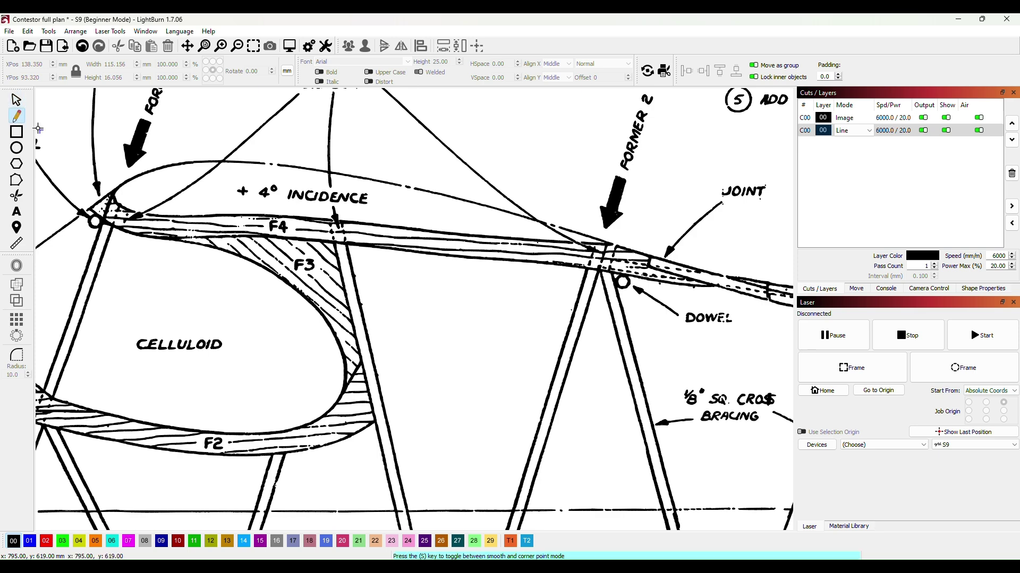
key(Escape)
click(374, 283)
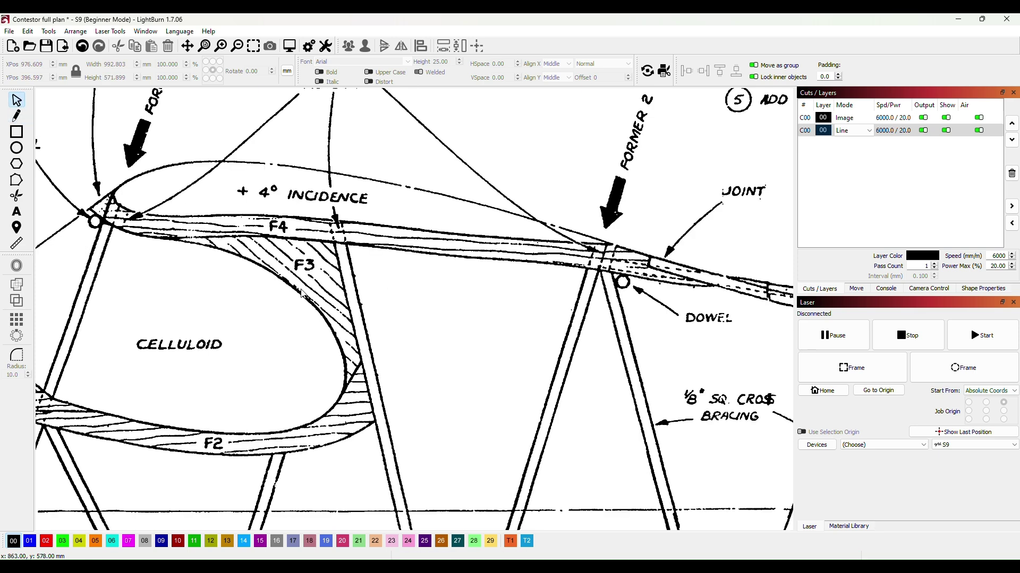
click(301, 294)
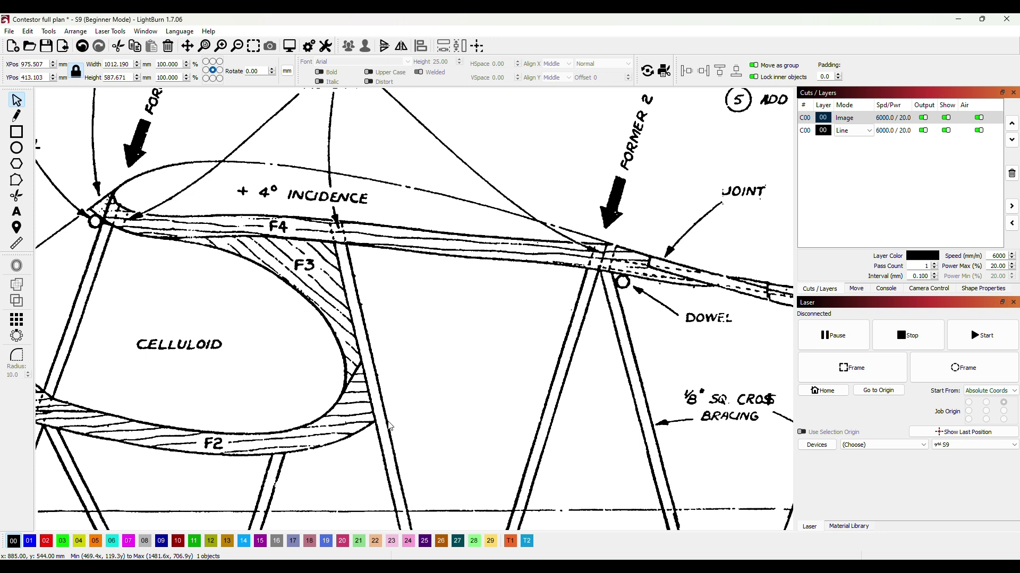
click(47, 542)
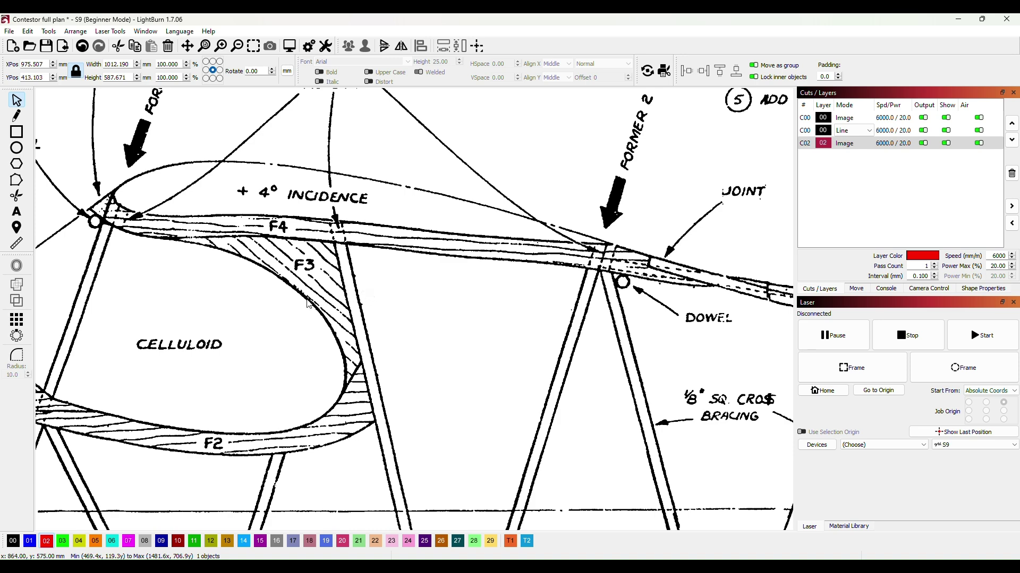
Start a line outline of F4 at its front upper tip, tracing the nose curve and upper edge back to near the F4 label.
scroll(308, 303, up, 1)
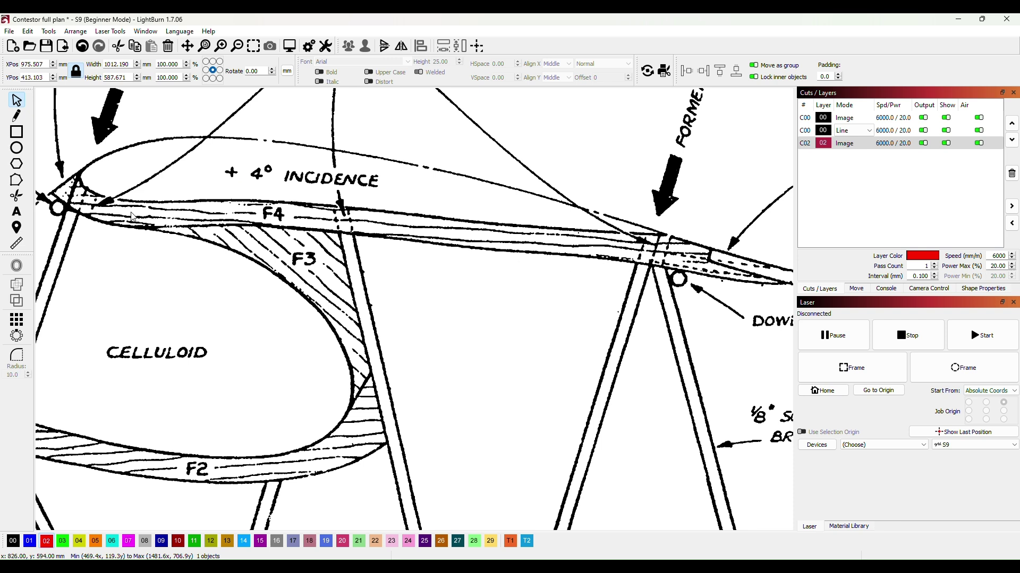
click(17, 117)
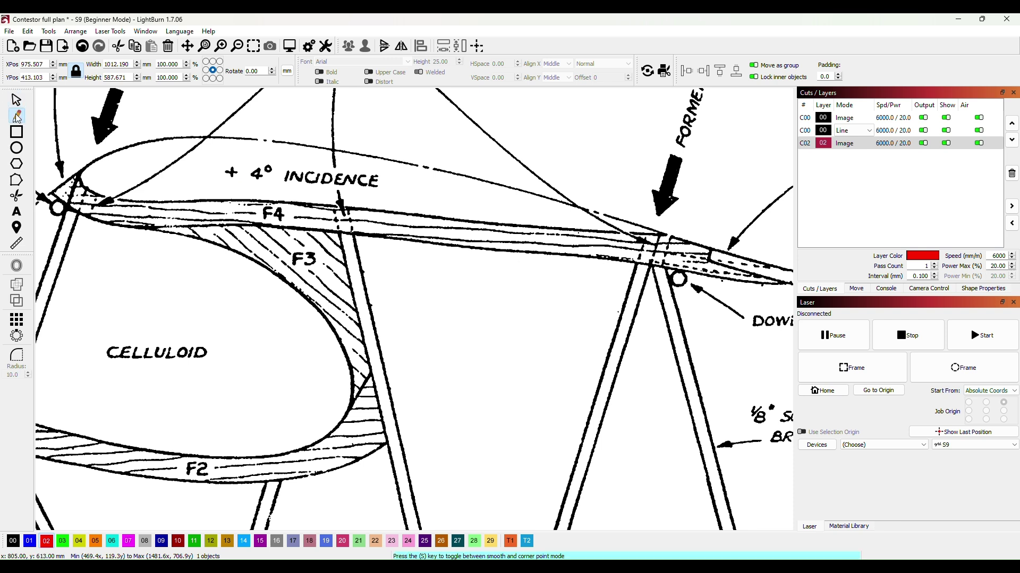
click(78, 176)
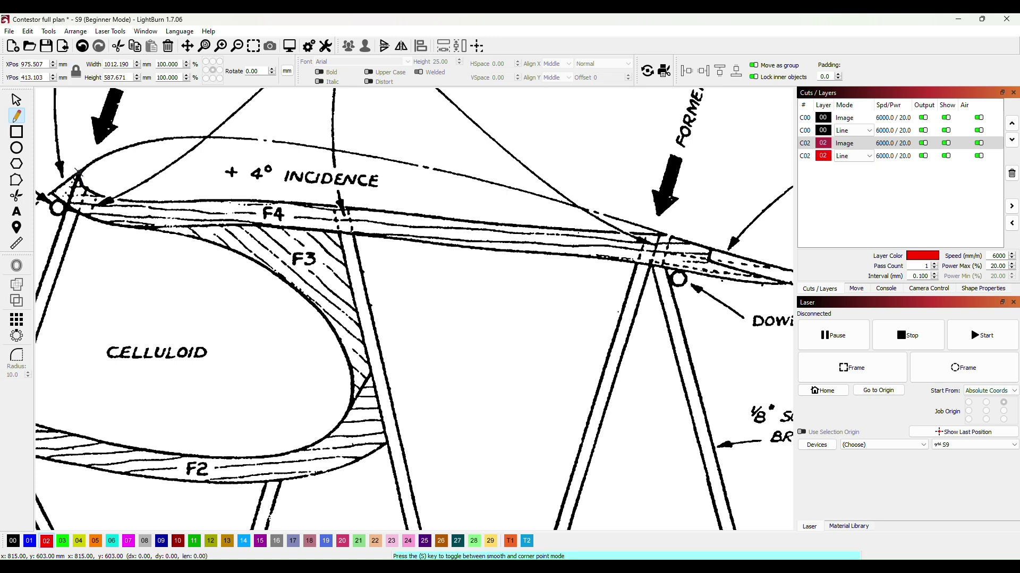
click(79, 182)
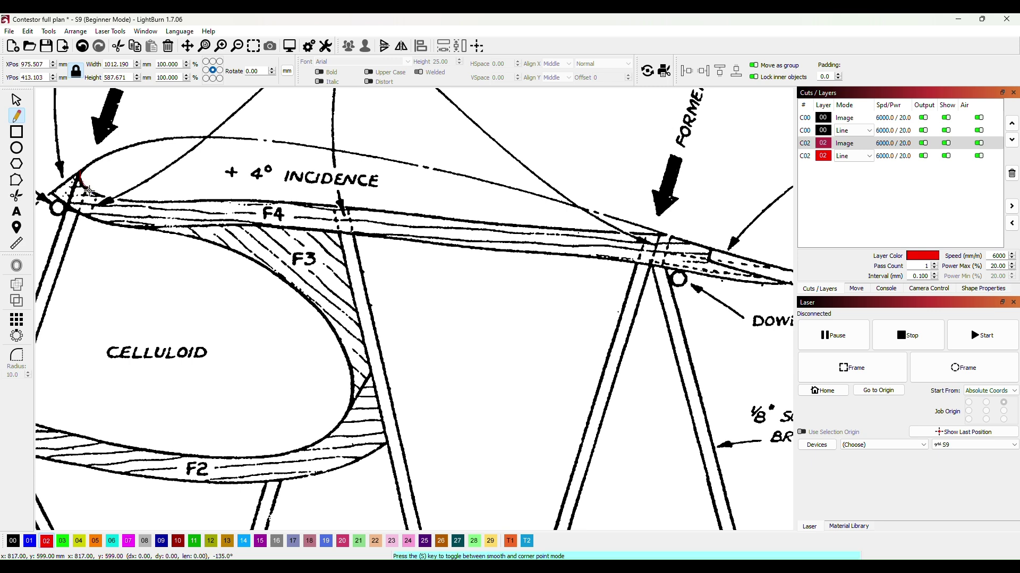
click(99, 196)
click(112, 200)
click(126, 201)
click(148, 202)
click(164, 202)
click(192, 202)
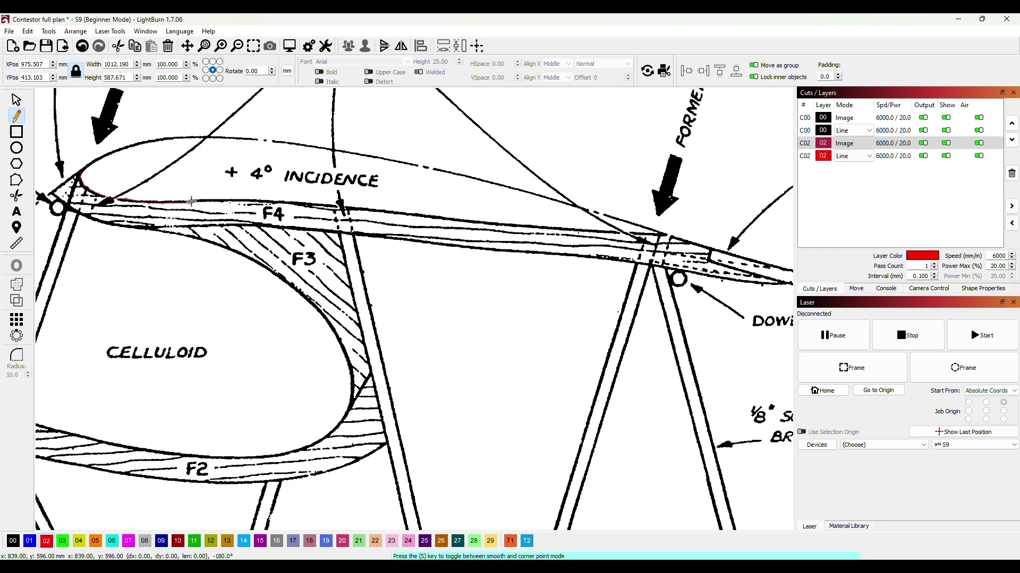
click(221, 202)
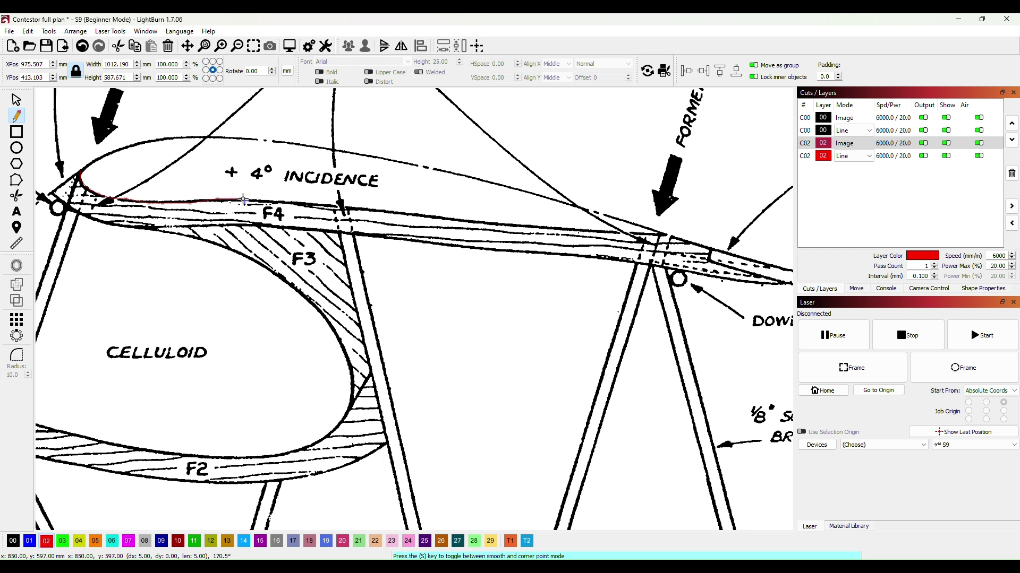
Continue the outline along F4's upper edge from the F4 label to the upper corner at Former 2.
click(249, 203)
click(270, 202)
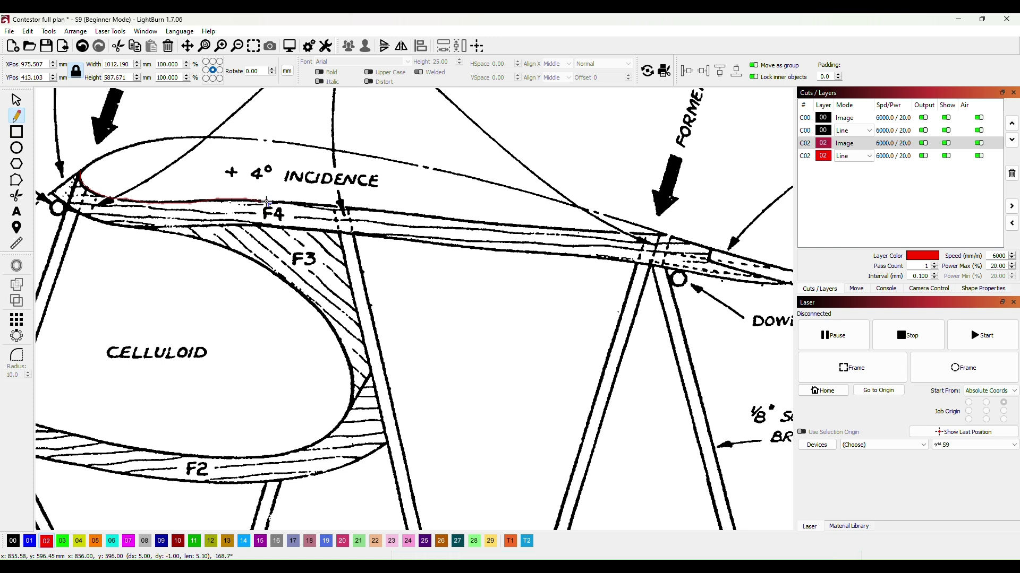
click(302, 204)
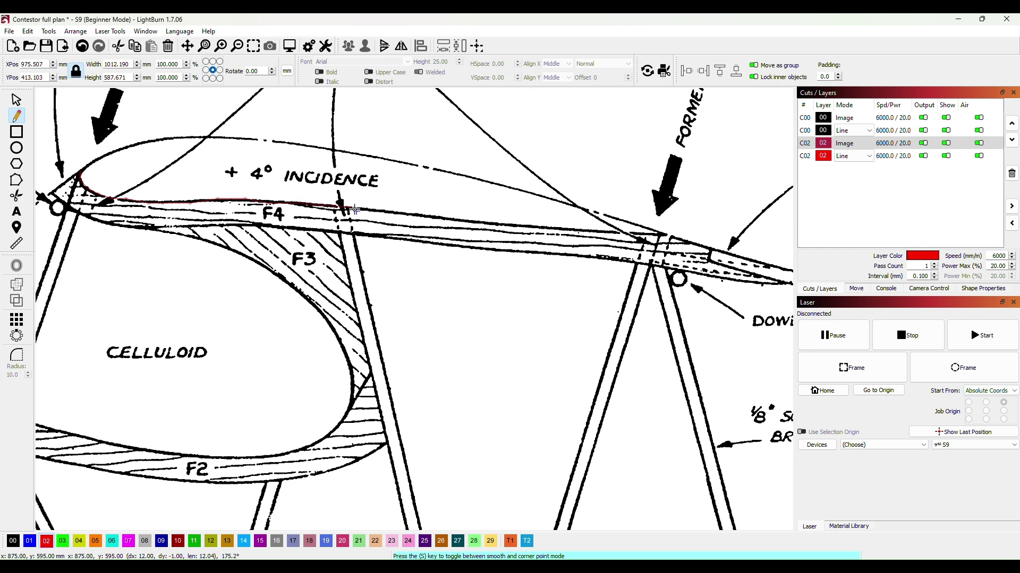
click(399, 213)
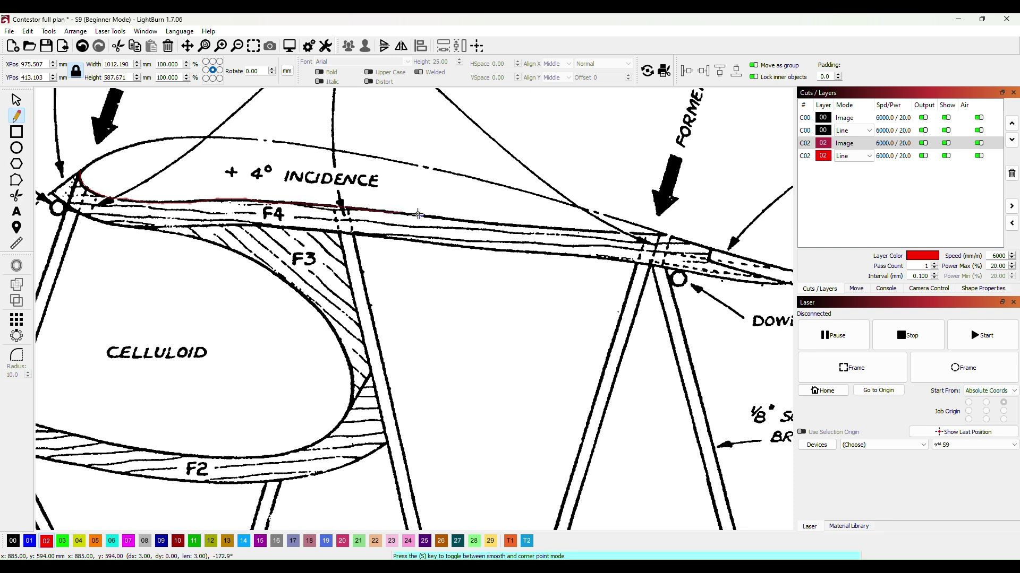
click(446, 217)
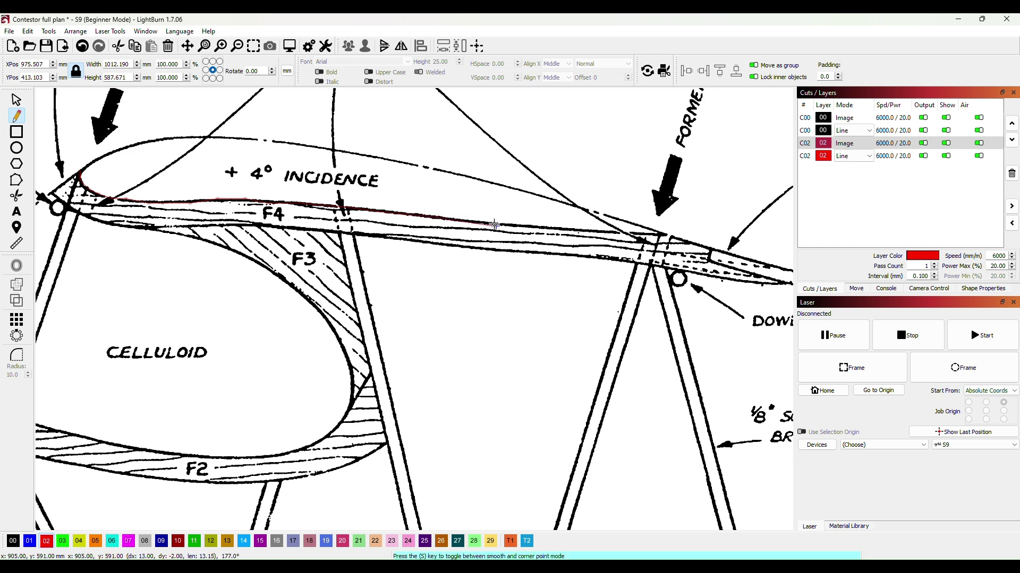
click(498, 224)
click(550, 230)
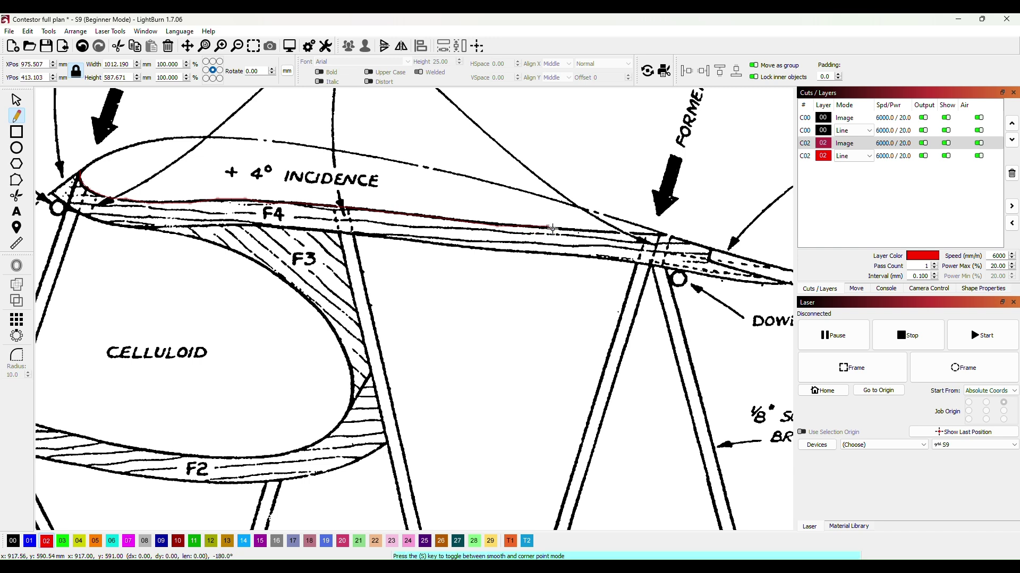
click(592, 231)
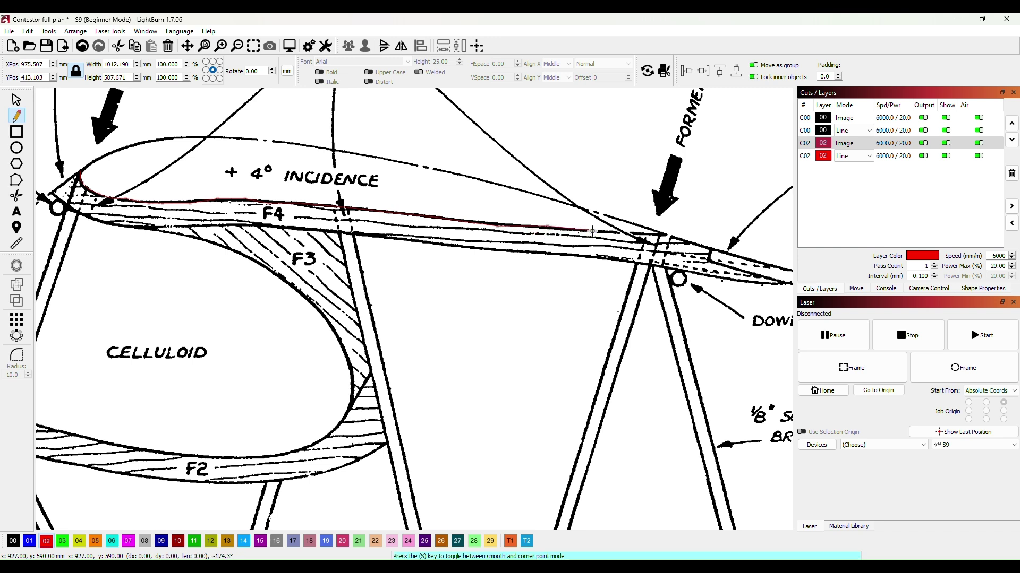
click(639, 235)
click(666, 234)
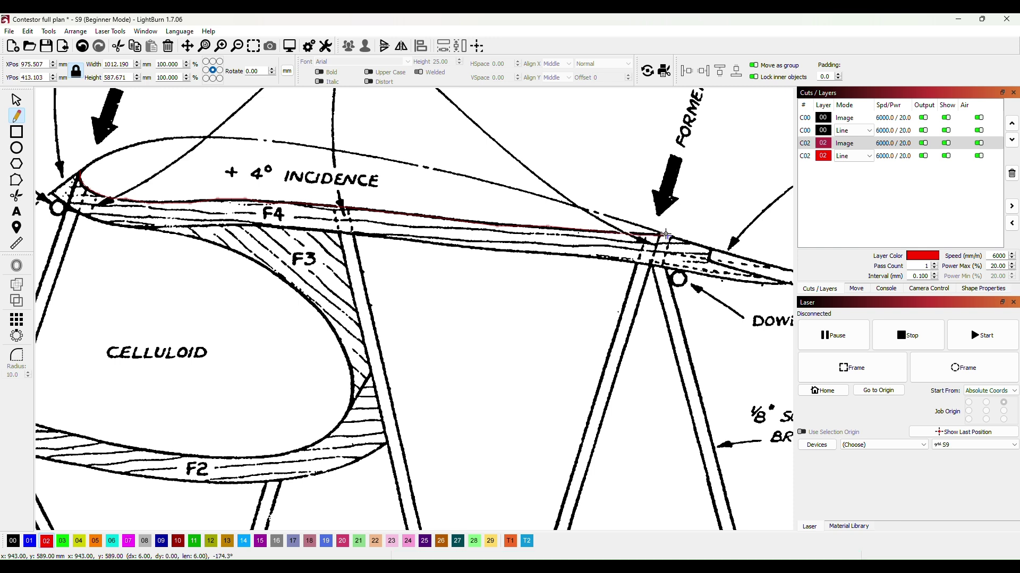
Trace F4's rear end around the joint notch and tapered tail tip, returning along the underside to Former 2.
click(712, 249)
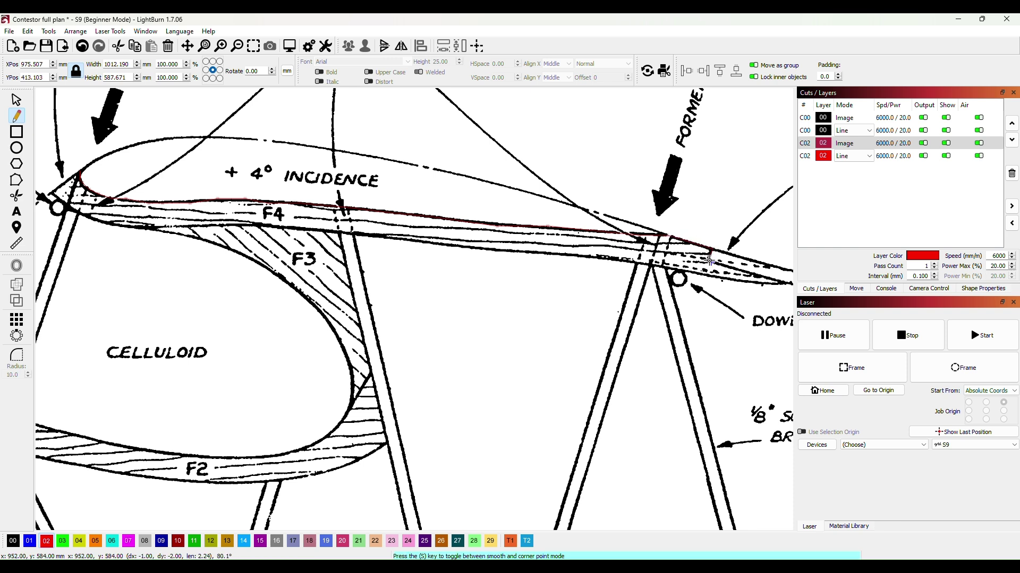
click(710, 261)
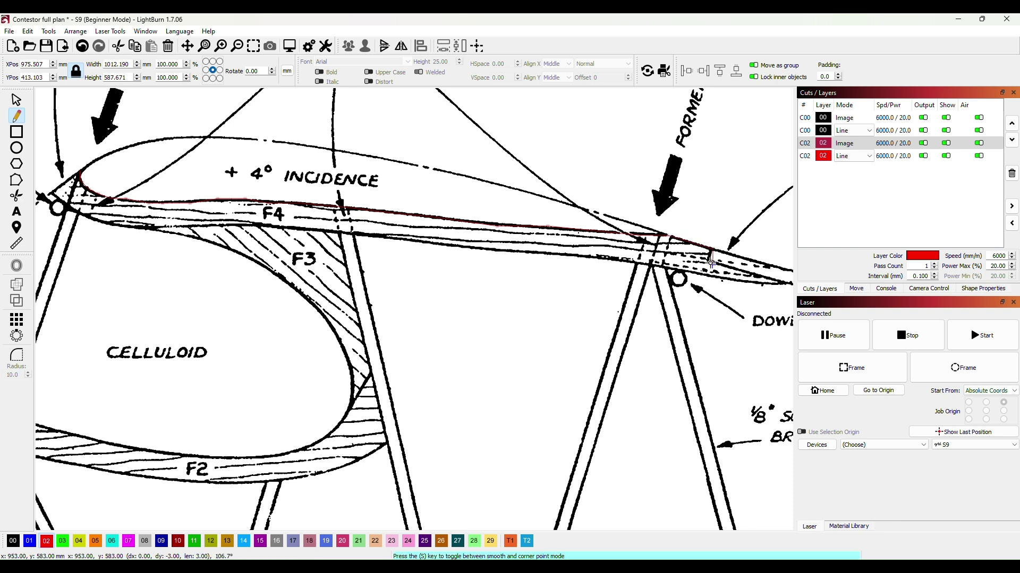
click(788, 285)
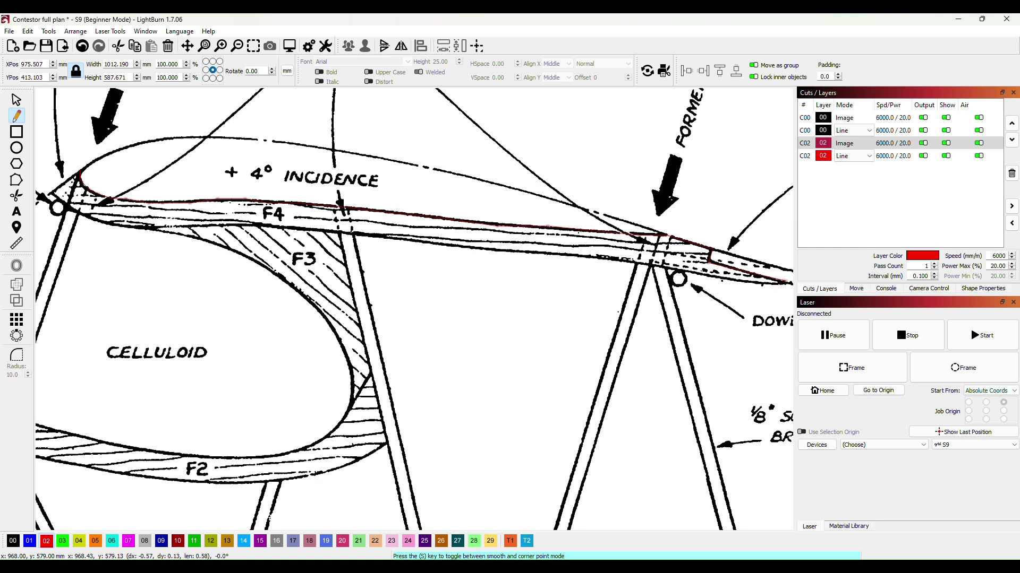
click(778, 286)
click(741, 283)
click(696, 272)
click(651, 267)
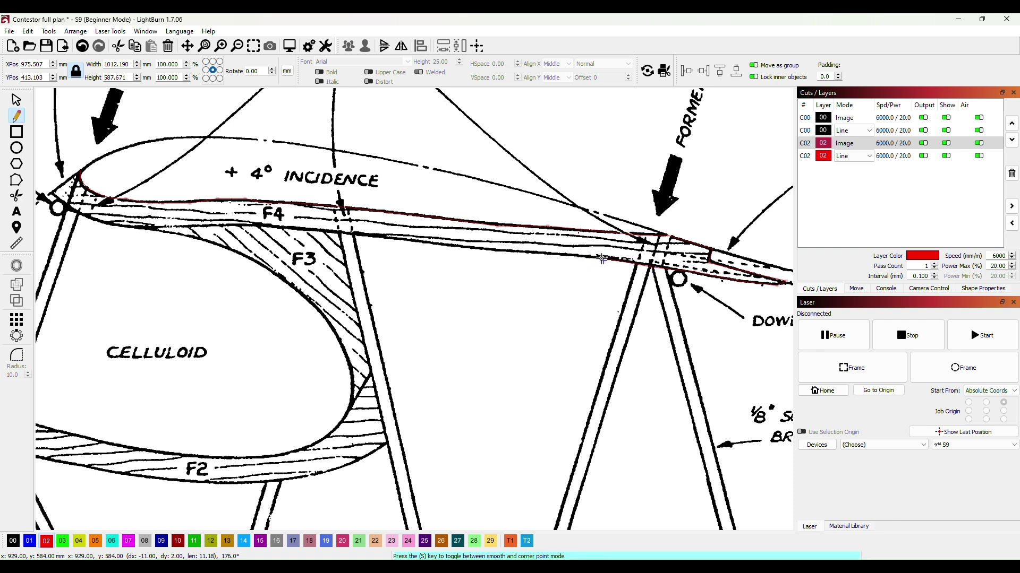
Trace F4's lower edge forward from Former 2 to the upper rear corner of F3.
click(555, 256)
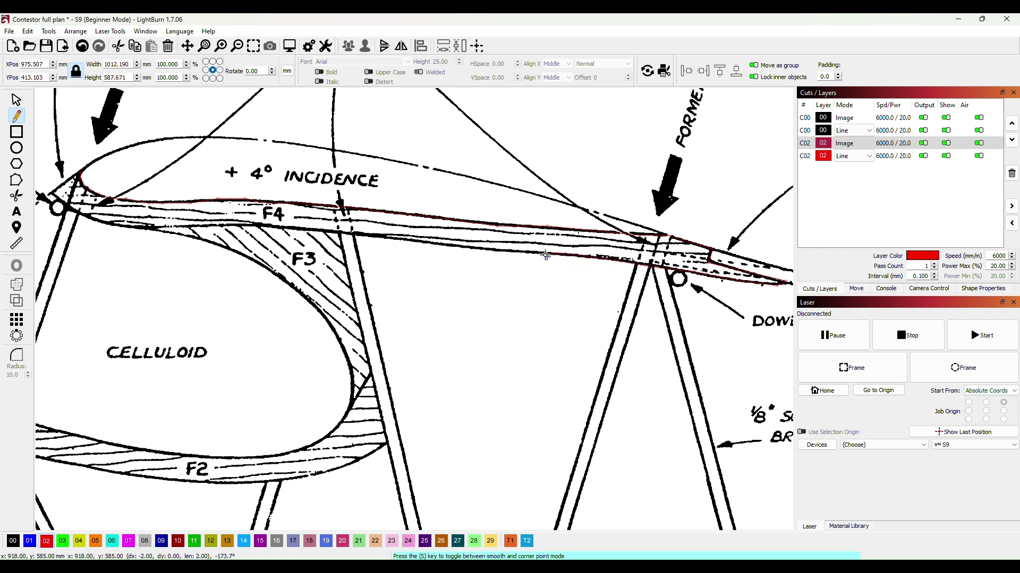
click(509, 253)
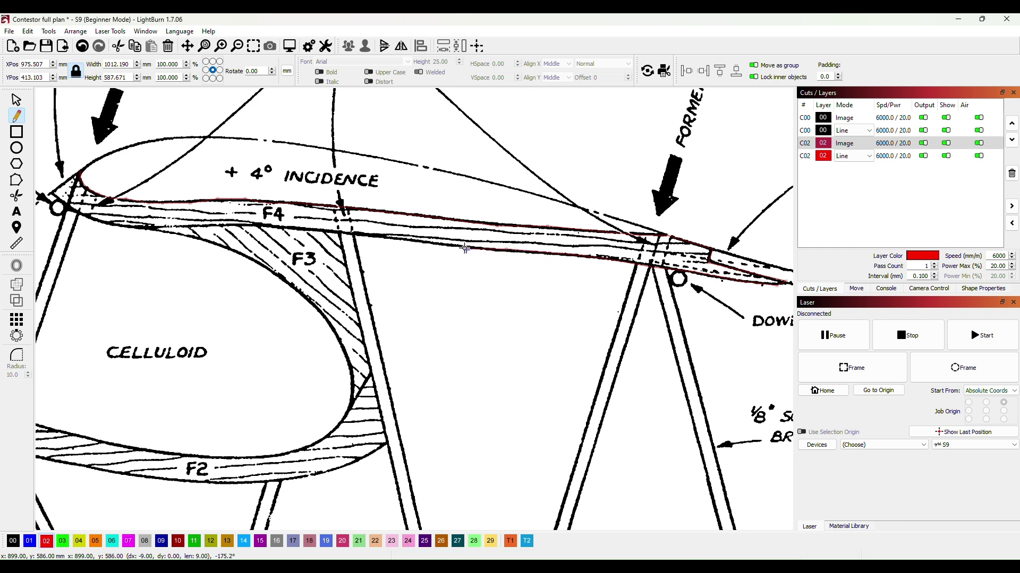
click(466, 248)
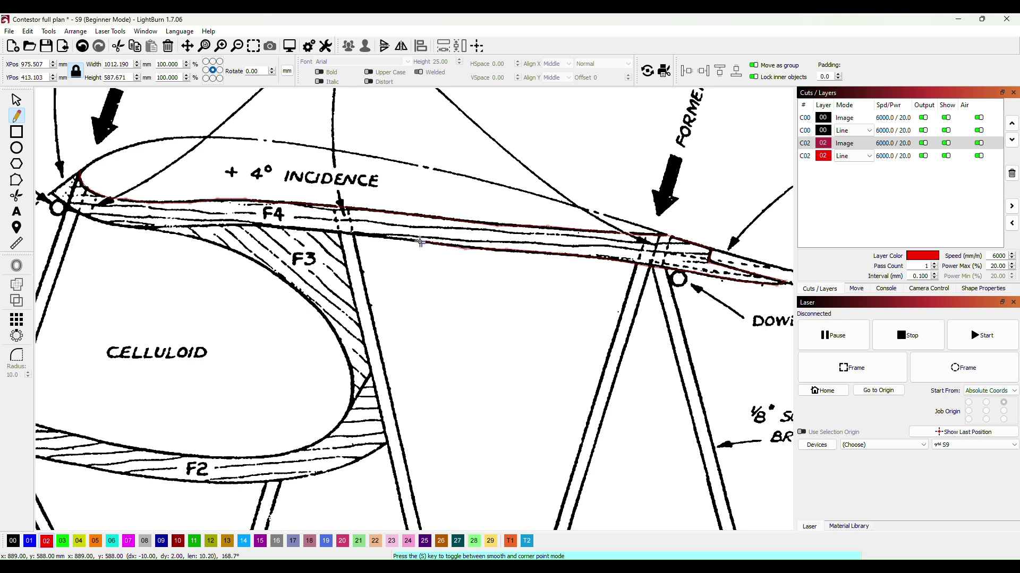
click(420, 243)
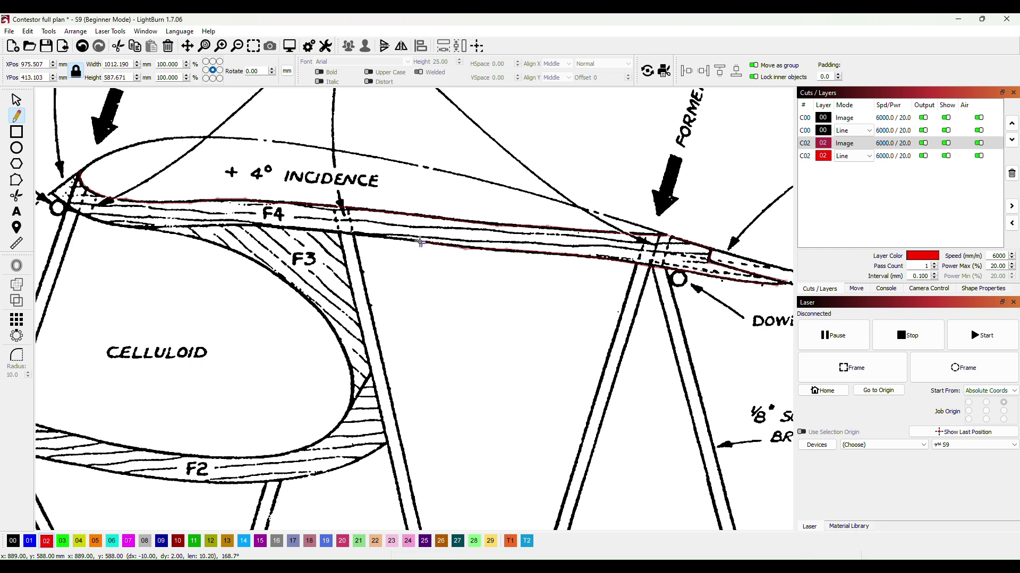
click(380, 237)
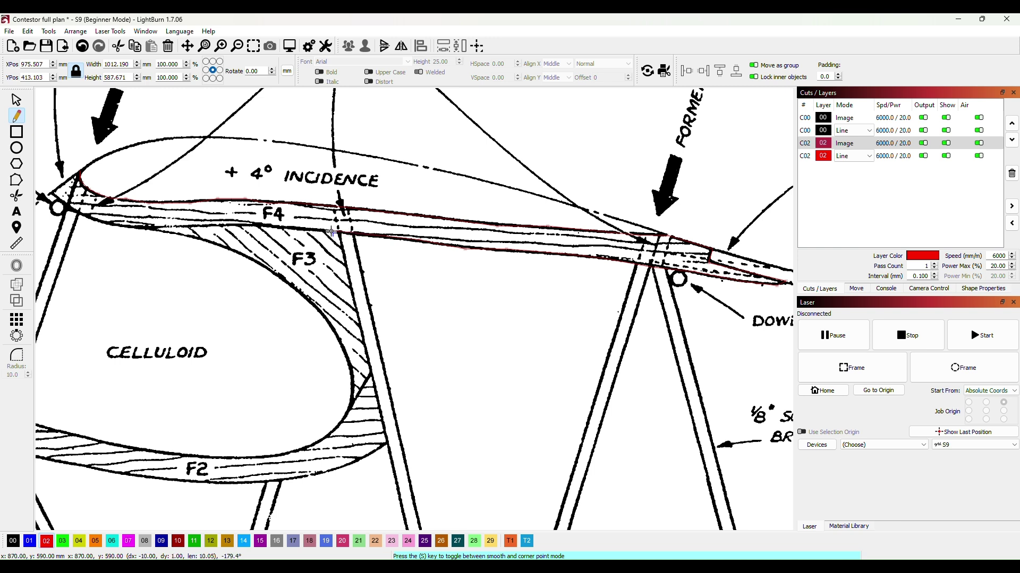
click(331, 232)
Trace F4's lower edge above F3 and the front end, closing the outline at its starting tip, about 156.5 by 25 mm overall.
click(146, 229)
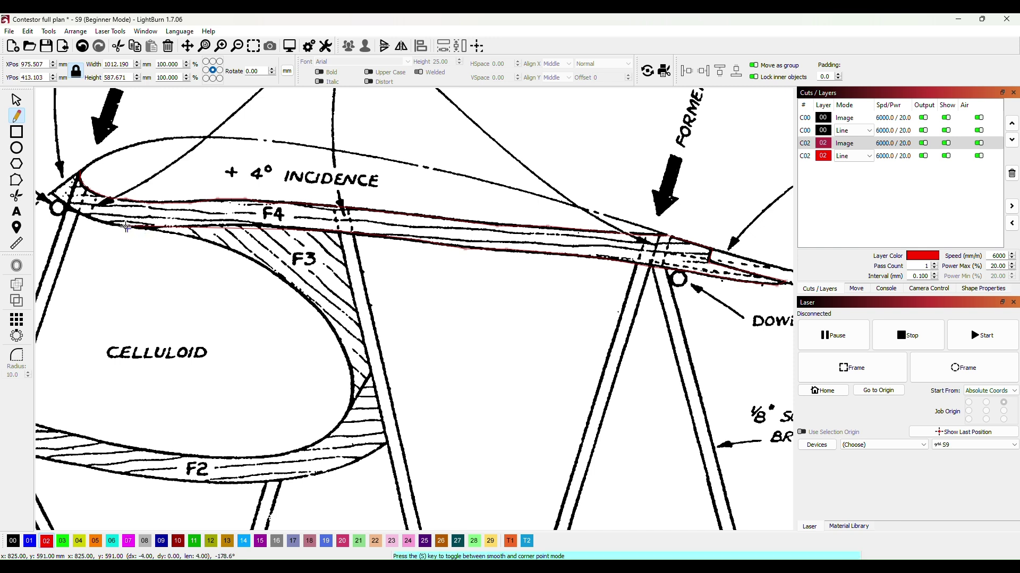
click(126, 227)
click(106, 224)
click(71, 207)
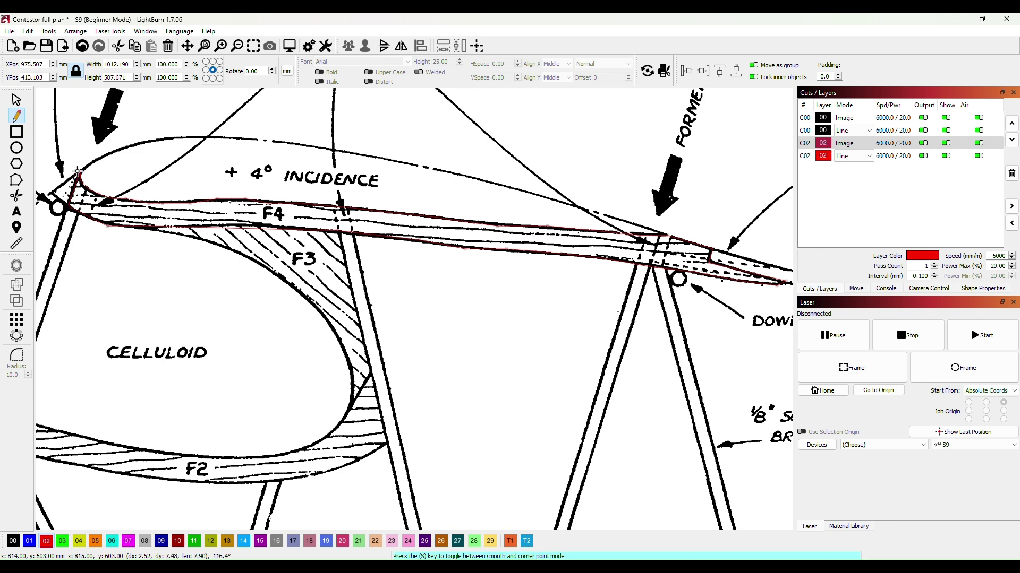
key(Escape)
Move the F4 outline down off its plan drawing to check its shape, and undo the move.
click(17, 100)
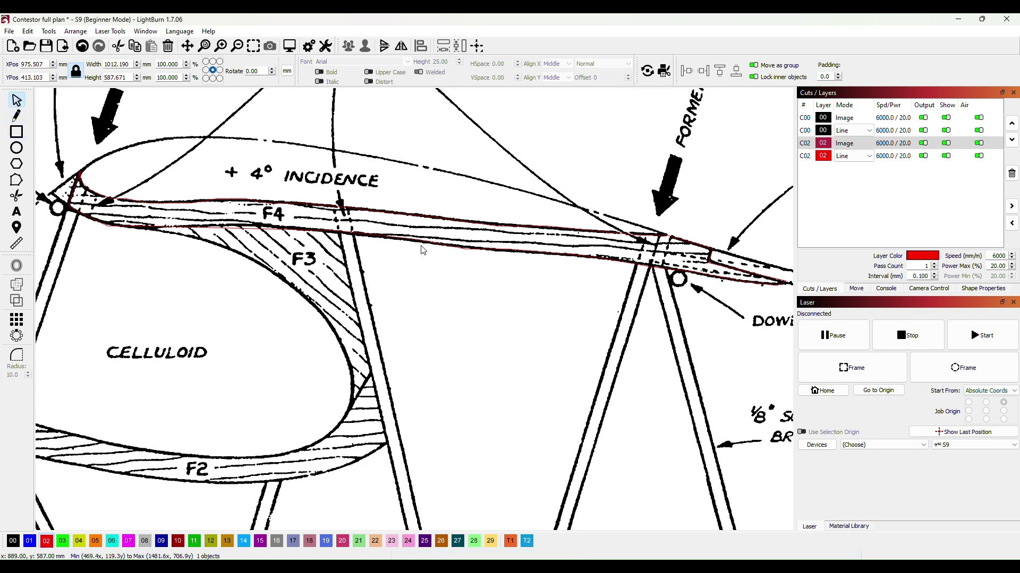
drag(425, 243, 425, 324)
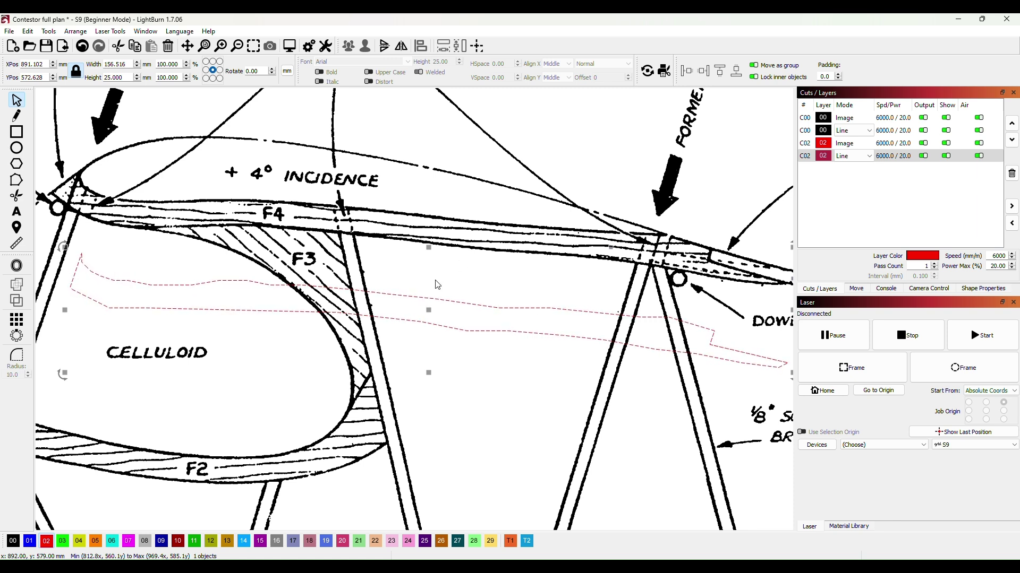
key(ctrl+z)
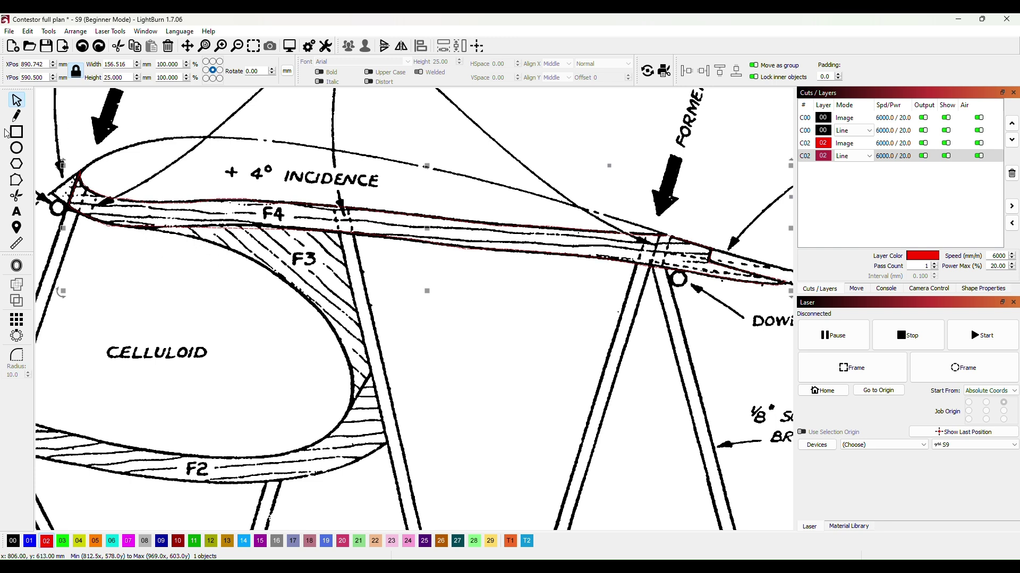
Start a line outline of F3 from its front point, tracing the upper edge, the rear edge and the slanted joint with F2.
click(17, 117)
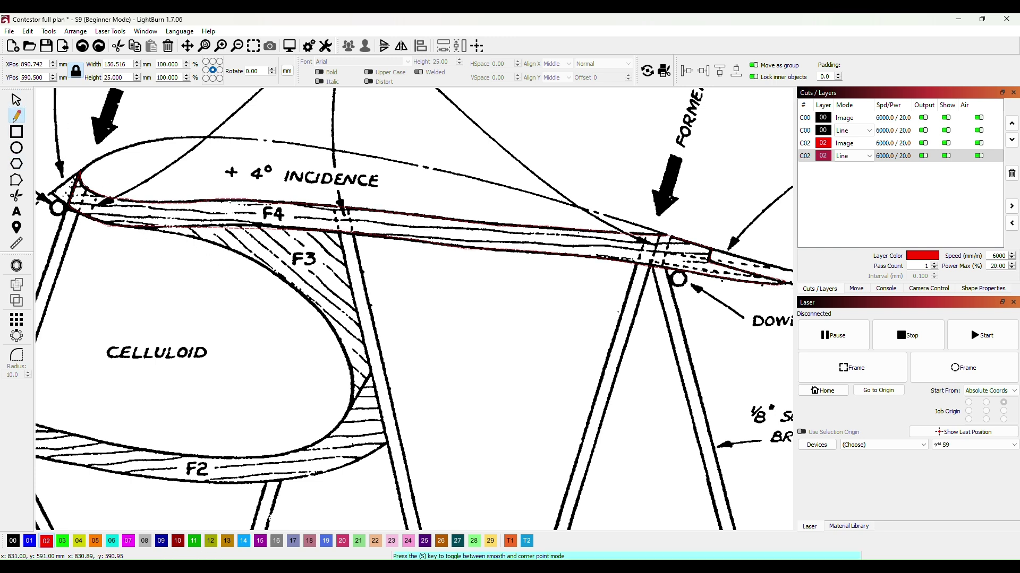
click(142, 227)
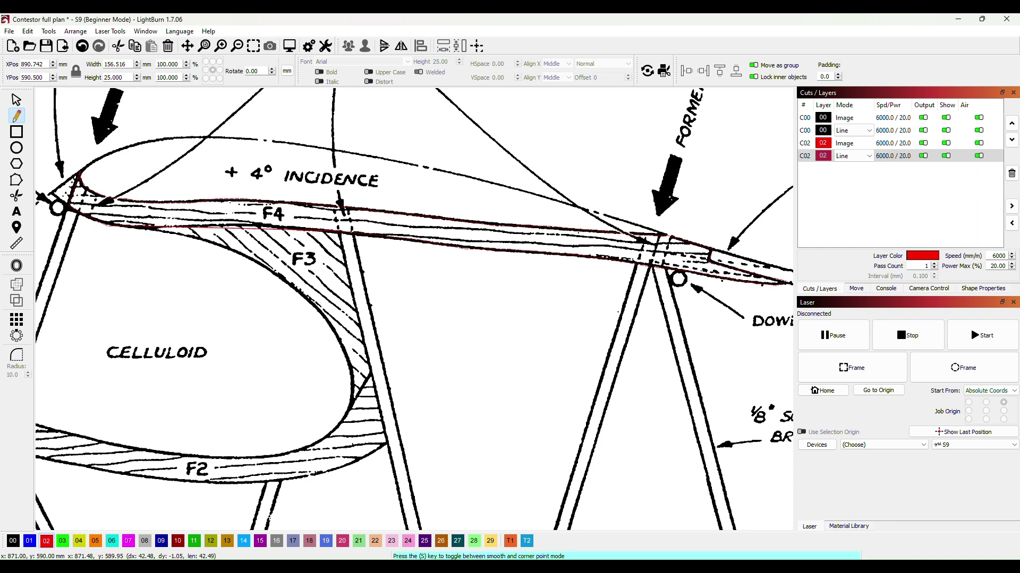
click(341, 234)
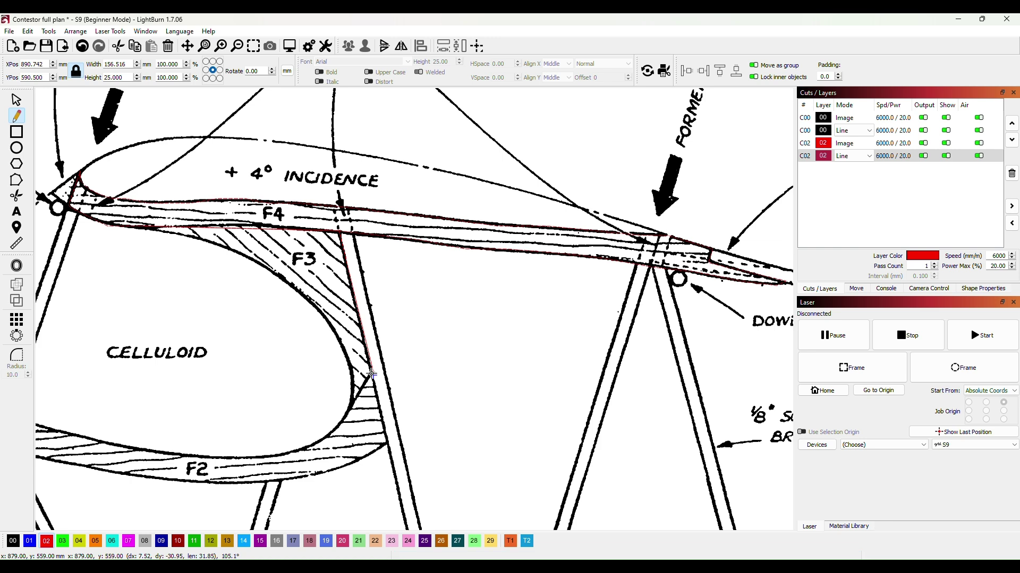
click(371, 374)
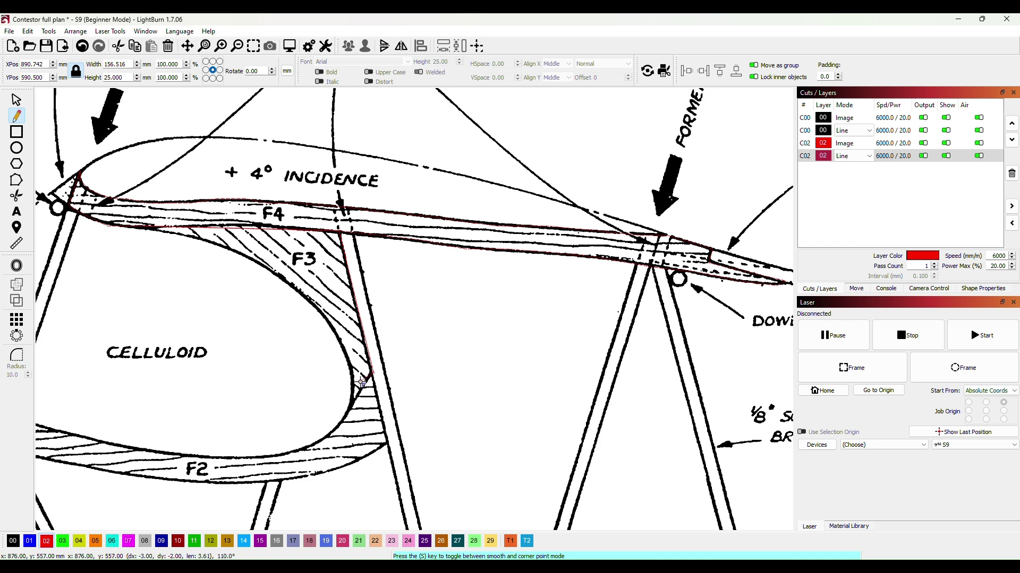
click(349, 413)
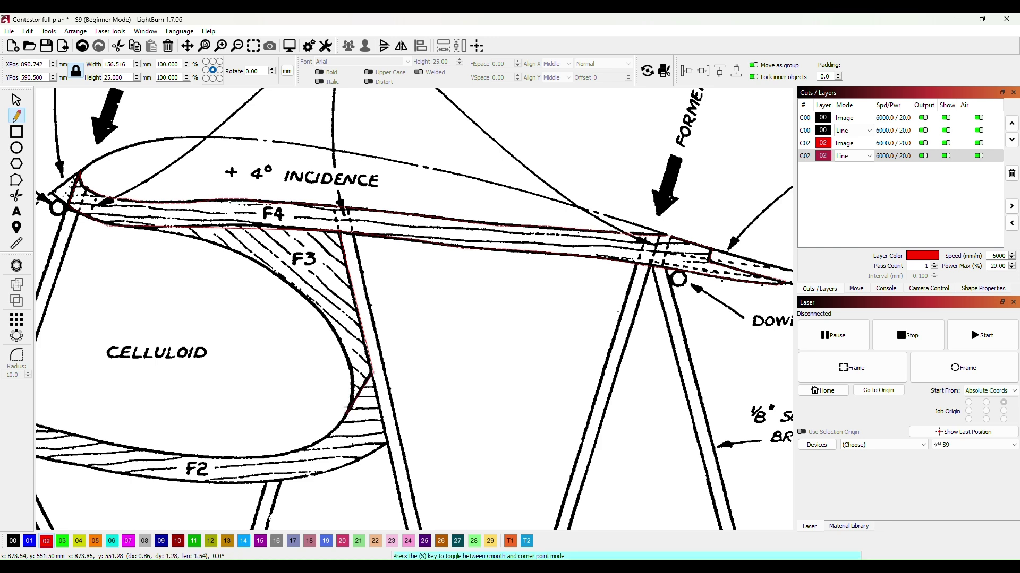
Trace F3's curved inner edge from the F2 joint up and forward along the celluloid window opening.
click(352, 396)
click(351, 370)
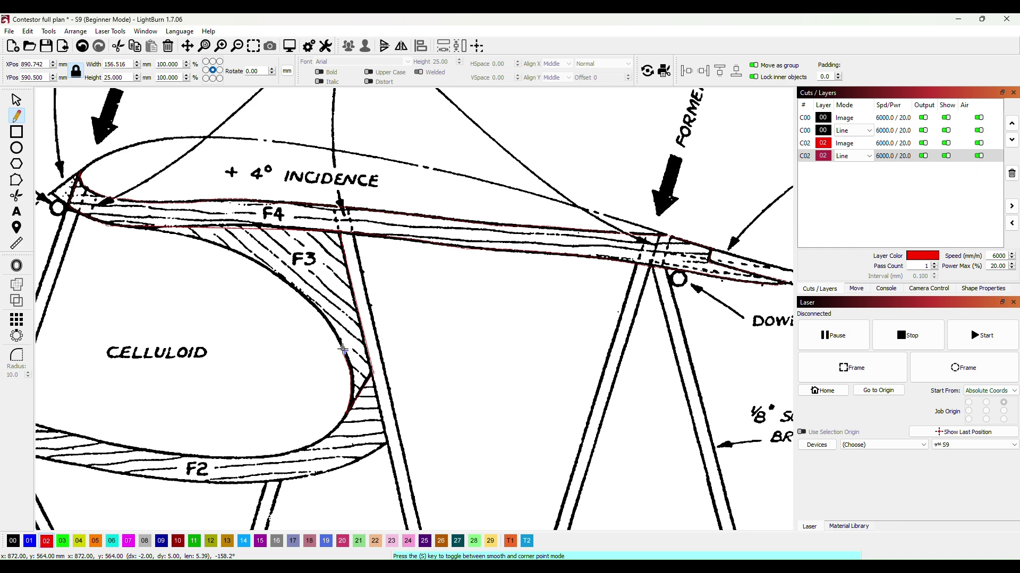
click(344, 350)
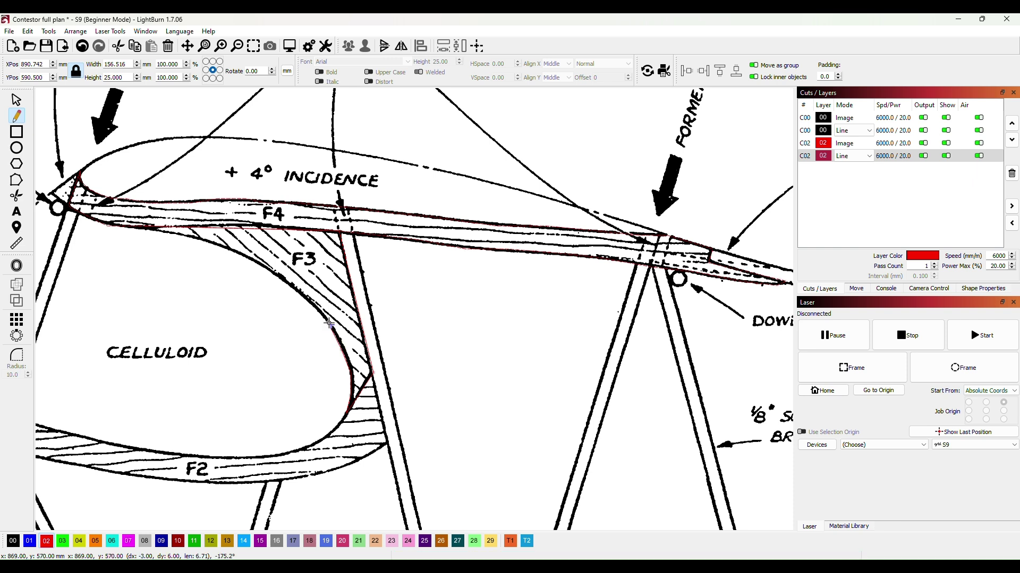
click(329, 322)
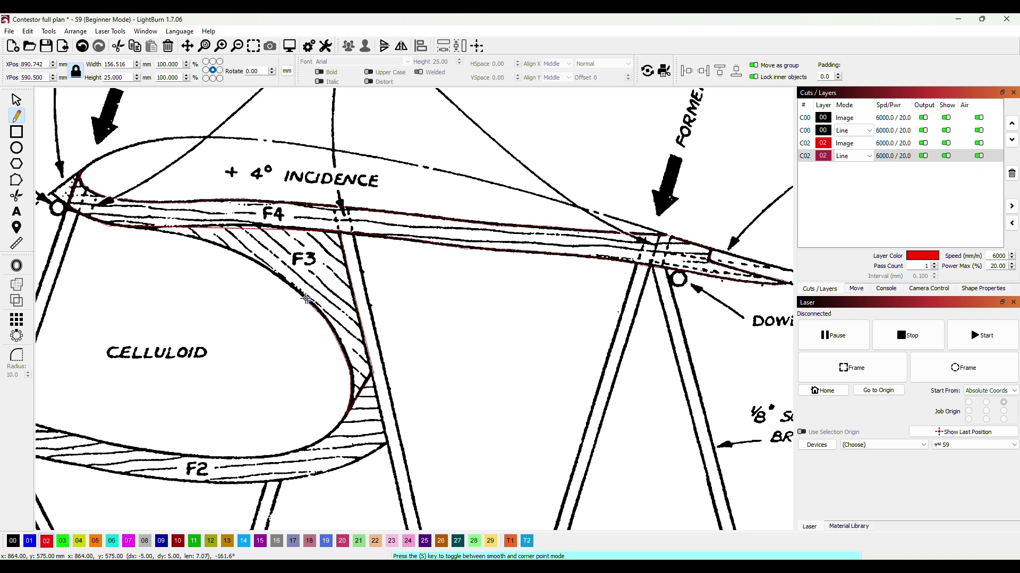
click(306, 299)
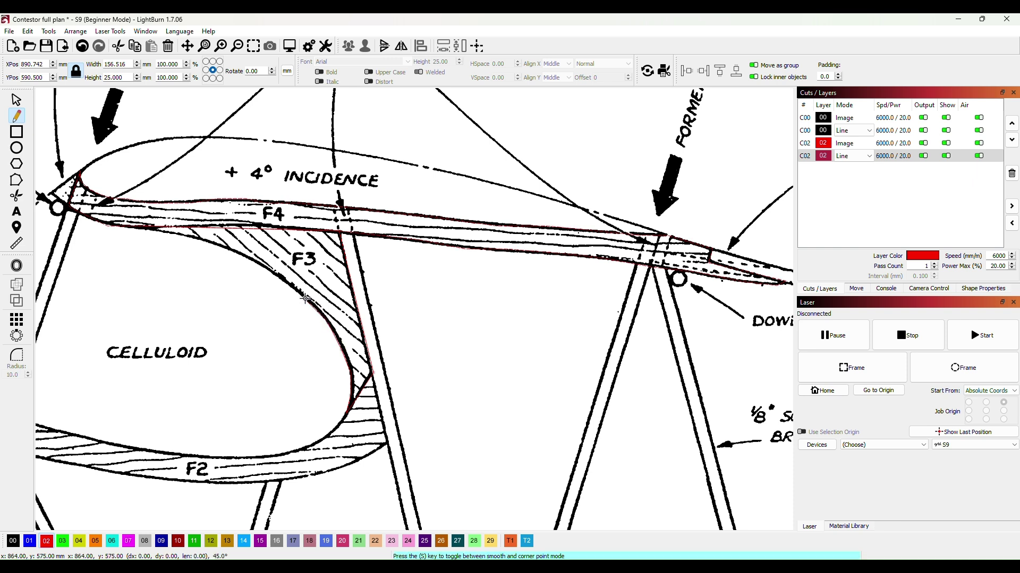
click(276, 274)
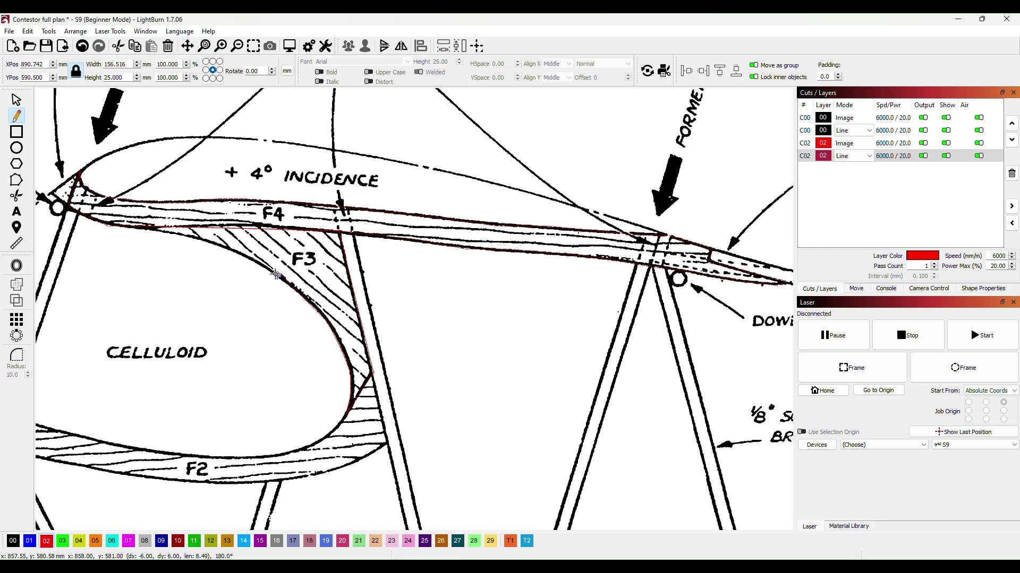
click(247, 256)
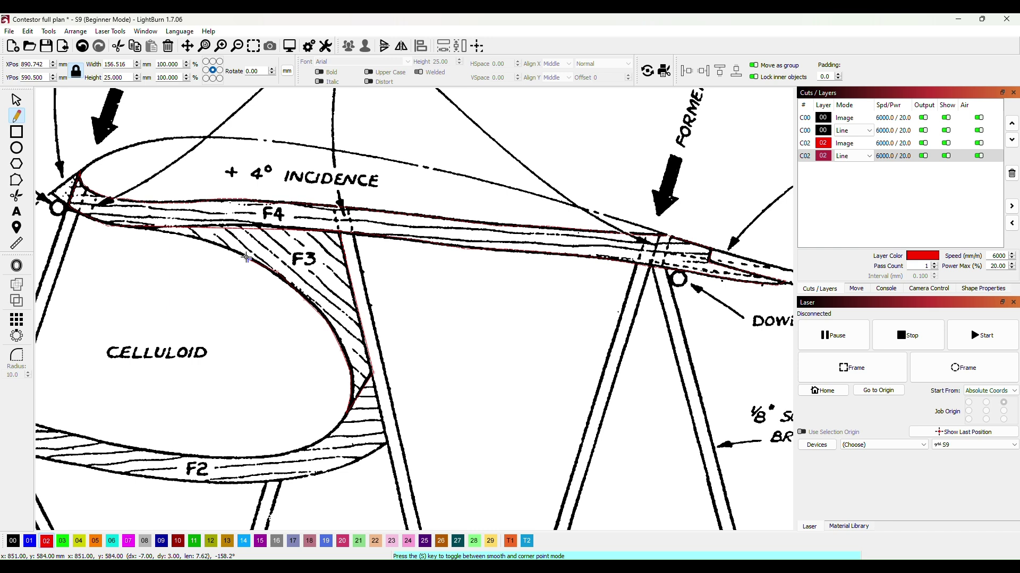
Trace the rest of F3's curved edge to its front point under F4 and finish the outline.
click(216, 245)
click(187, 236)
click(154, 229)
click(141, 228)
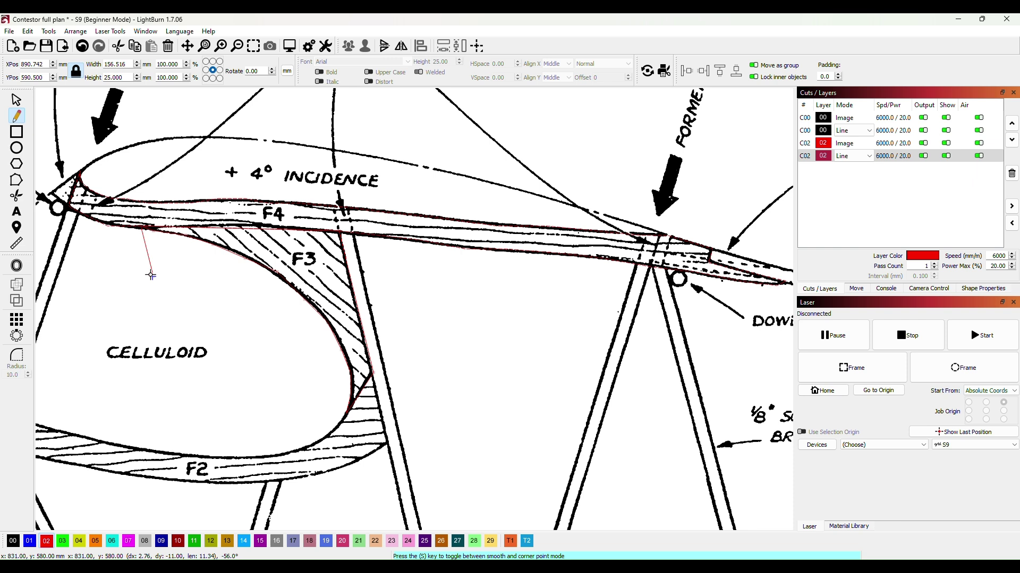
click(139, 228)
right_click(144, 231)
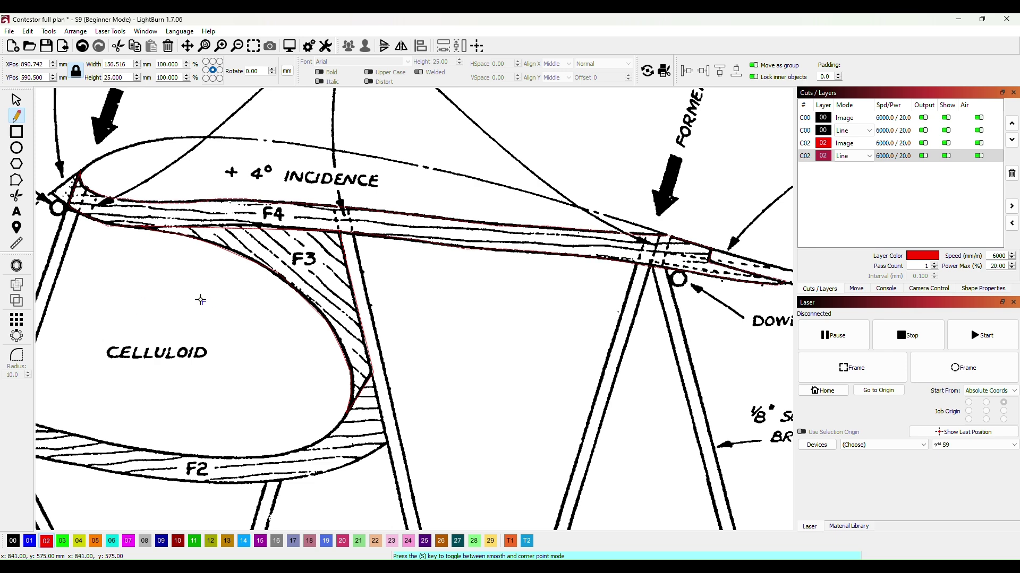
Examine how the F3 trace follows the plan lines around its front tip and the F4 lower edge.
scroll(207, 299, up, 3)
scroll(159, 249, up, 3)
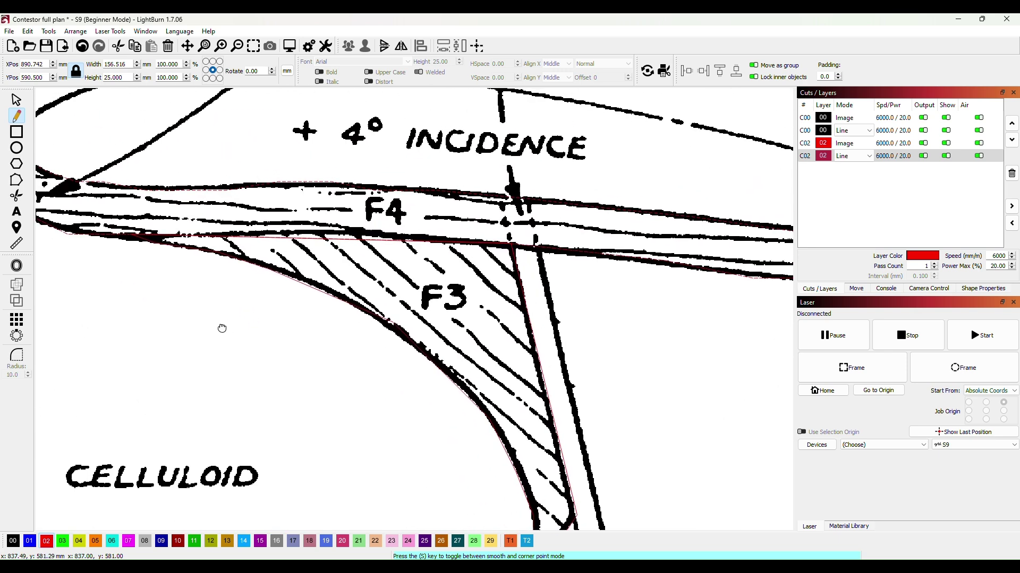
scroll(245, 345, up, 4)
scroll(266, 293, up, 1)
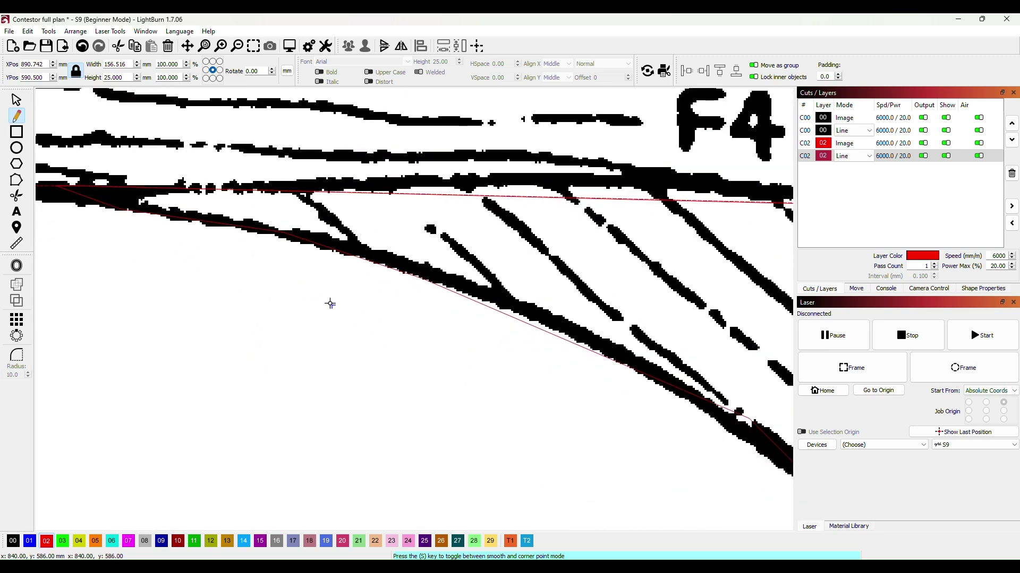
drag(330, 302, 283, 426)
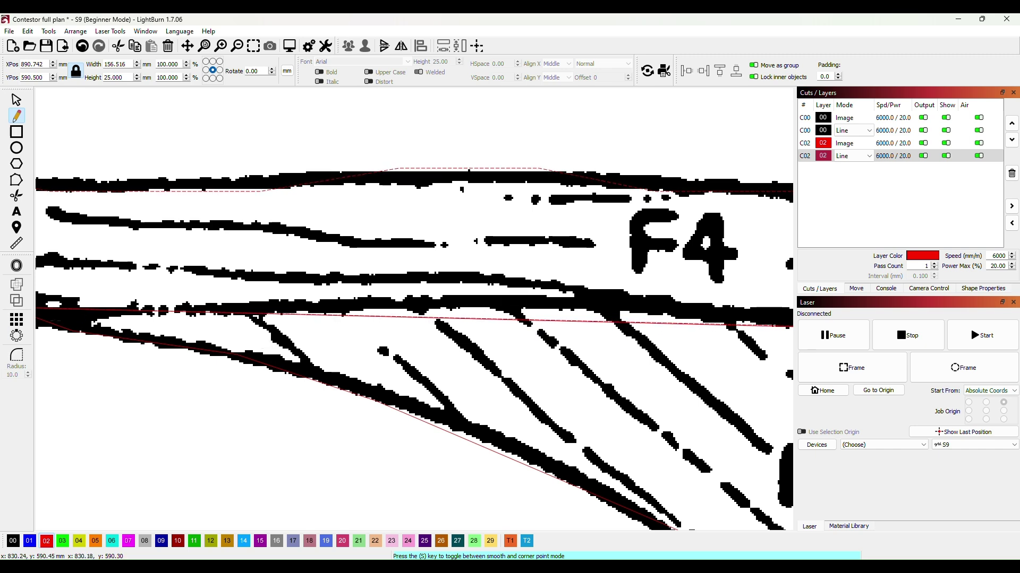
scroll(193, 414, up, 3)
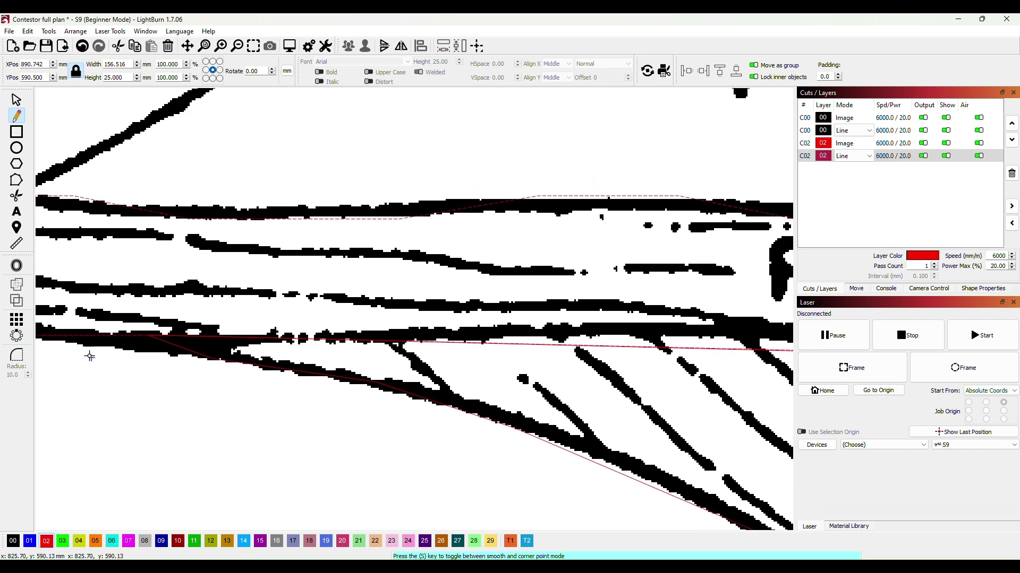
scroll(89, 357, up, 3)
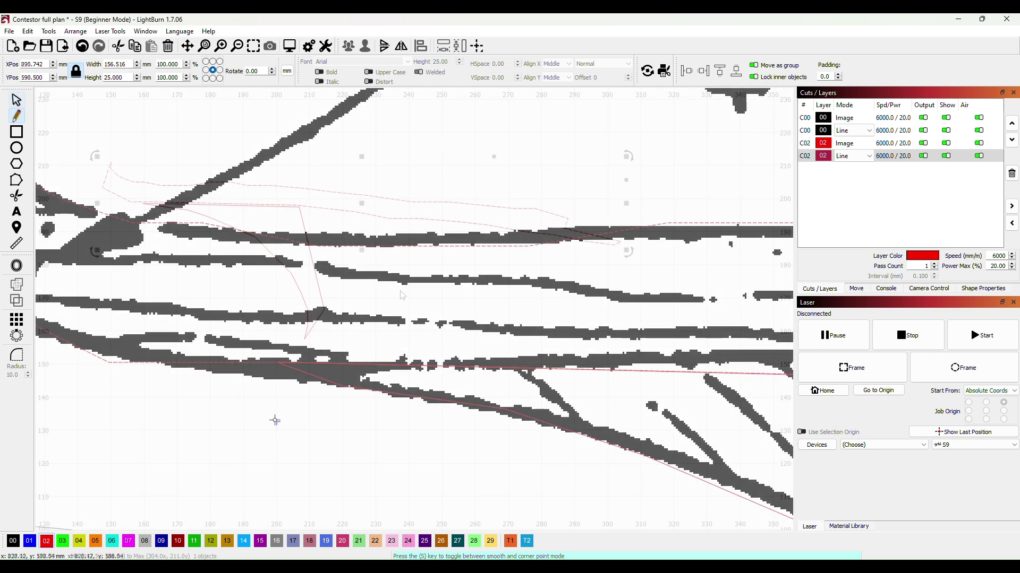
Select the F3 outline in the work area and smooth the nodes along its curved inner edge.
key(Escape)
click(361, 344)
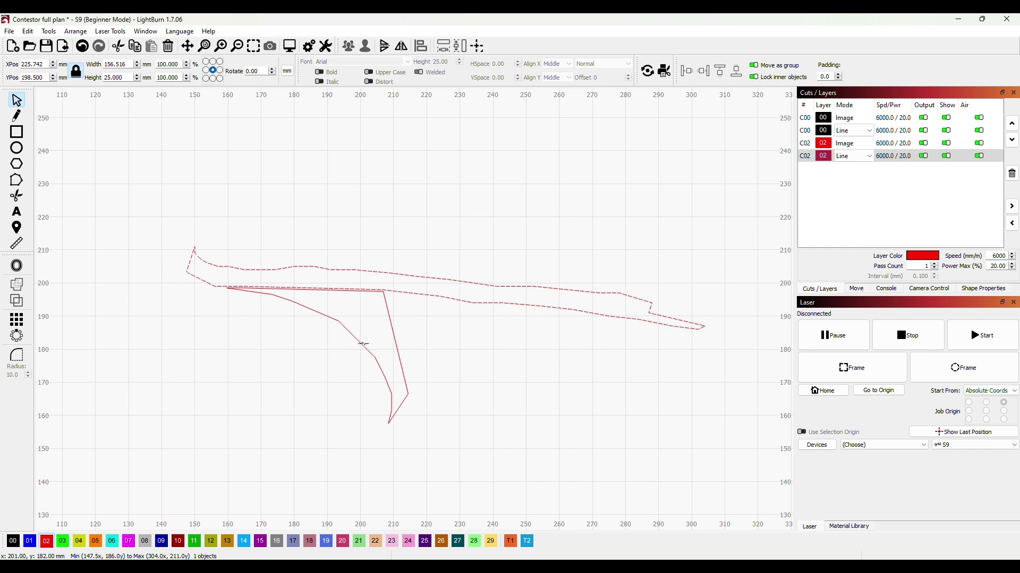
click(357, 343)
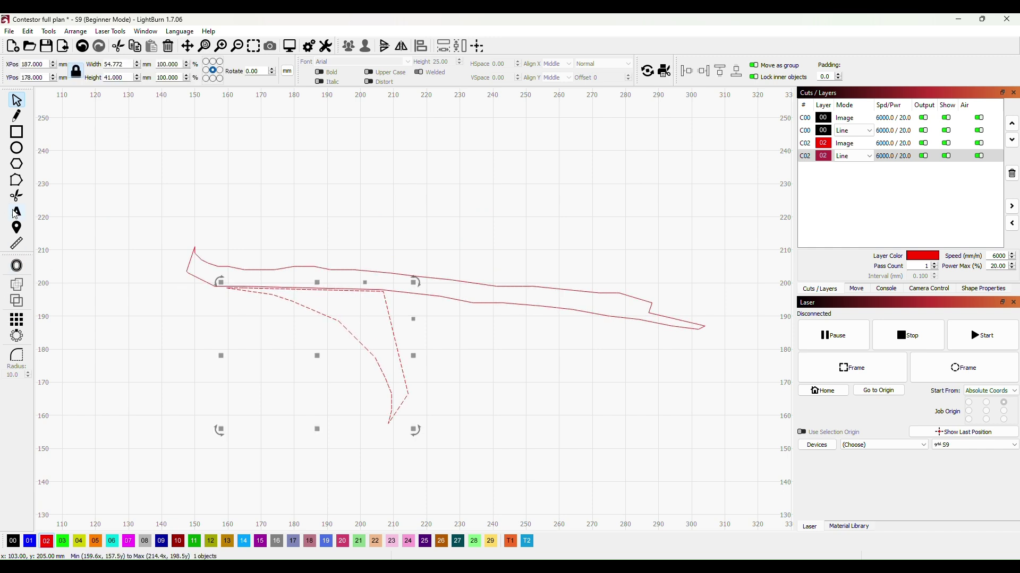
click(16, 180)
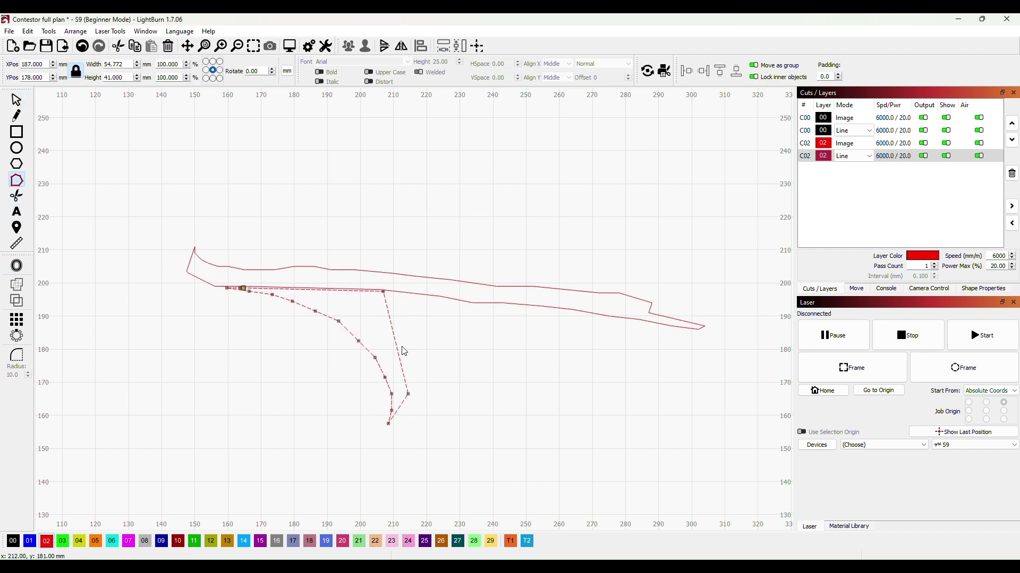
click(392, 395)
click(385, 378)
click(359, 341)
click(339, 321)
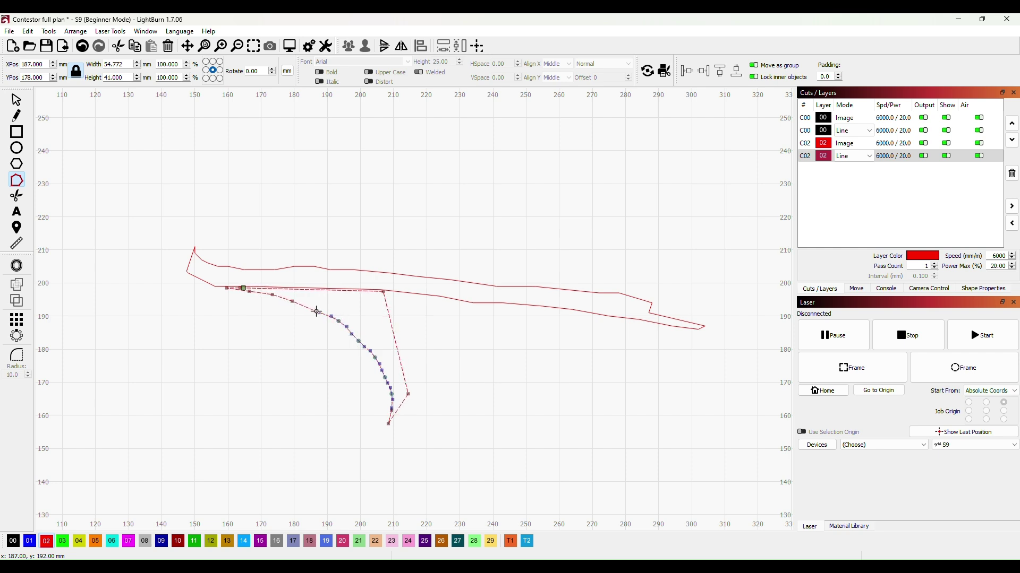
click(316, 311)
Reposition individual nodes along F3's inner curve to even out its bends, and leave node editing.
scroll(321, 388, up, 5)
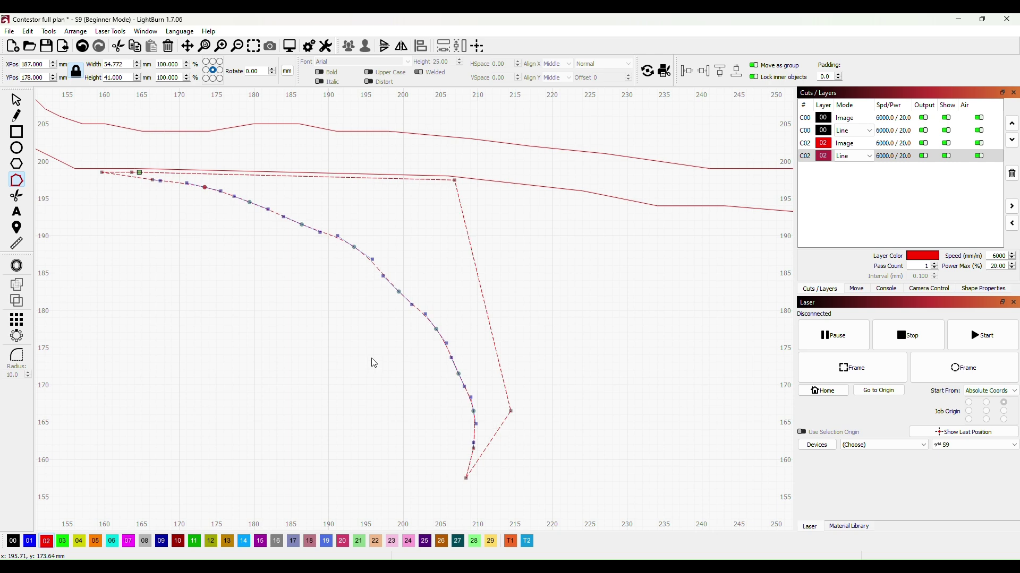
scroll(352, 312, up, 2)
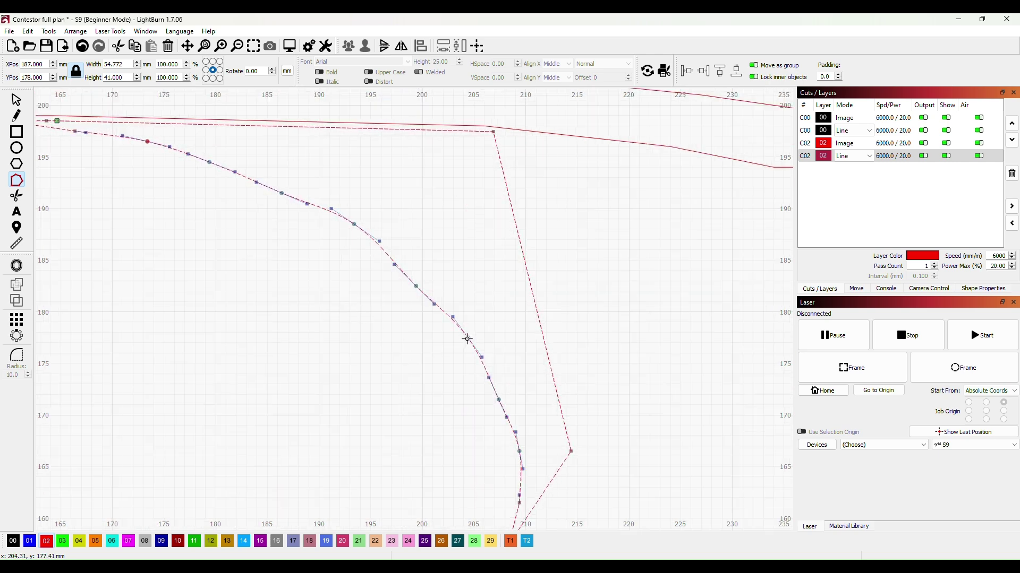
drag(467, 338, 466, 342)
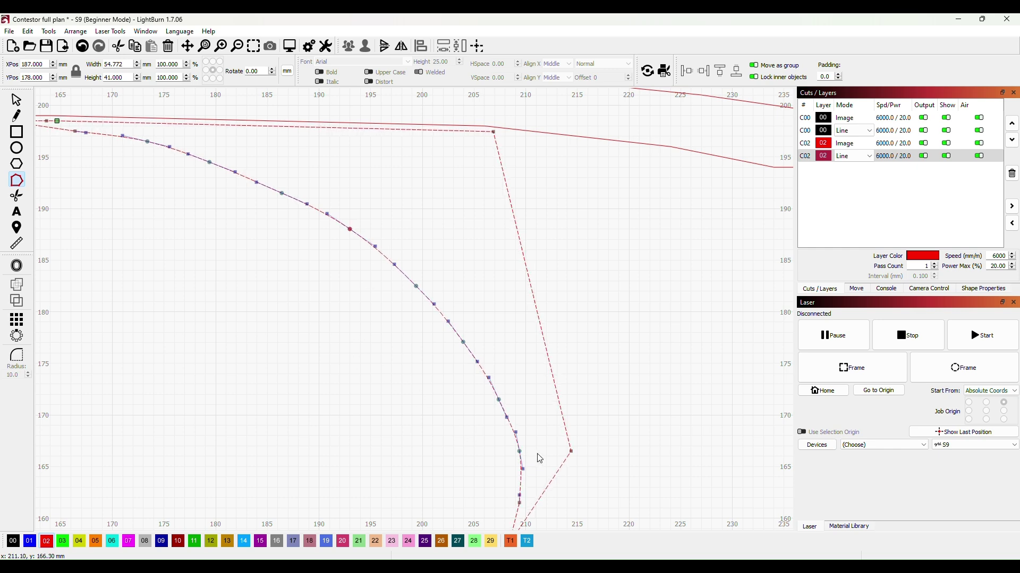
mouse_move(242, 246)
mouse_down()
mouse_move(230, 246)
mouse_move(431, 340)
mouse_up()
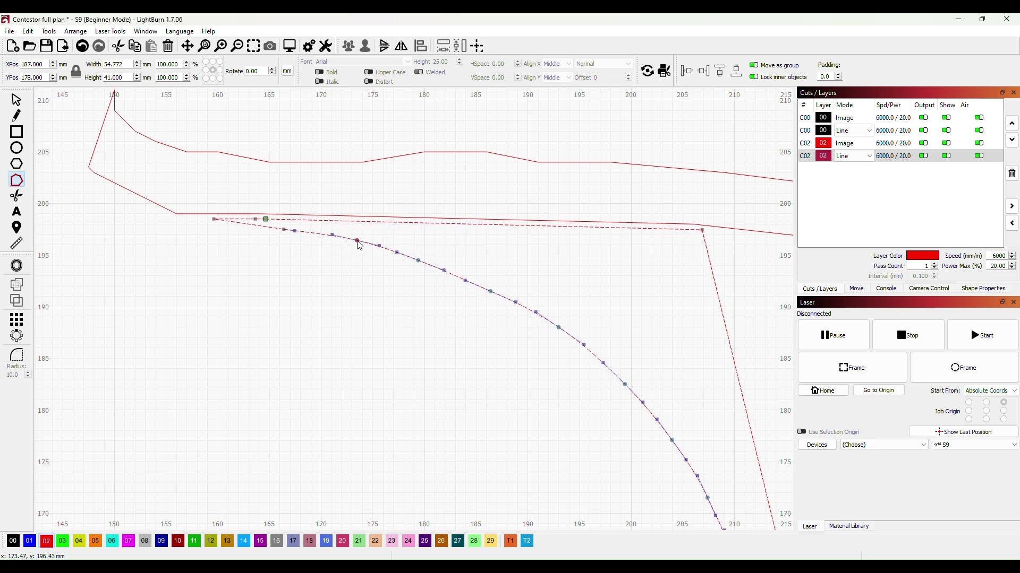
scroll(372, 294, up, 2)
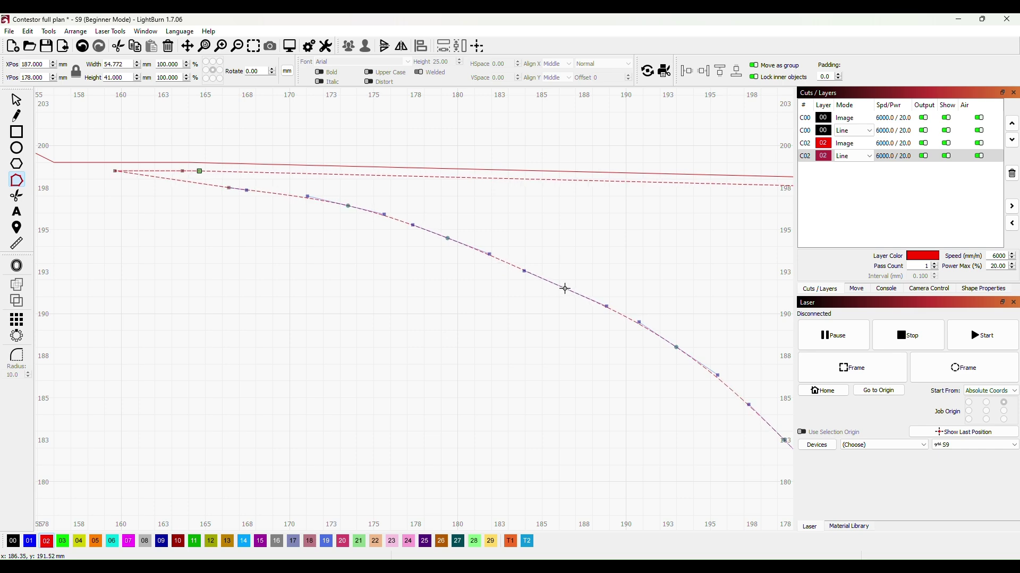
drag(565, 289, 568, 283)
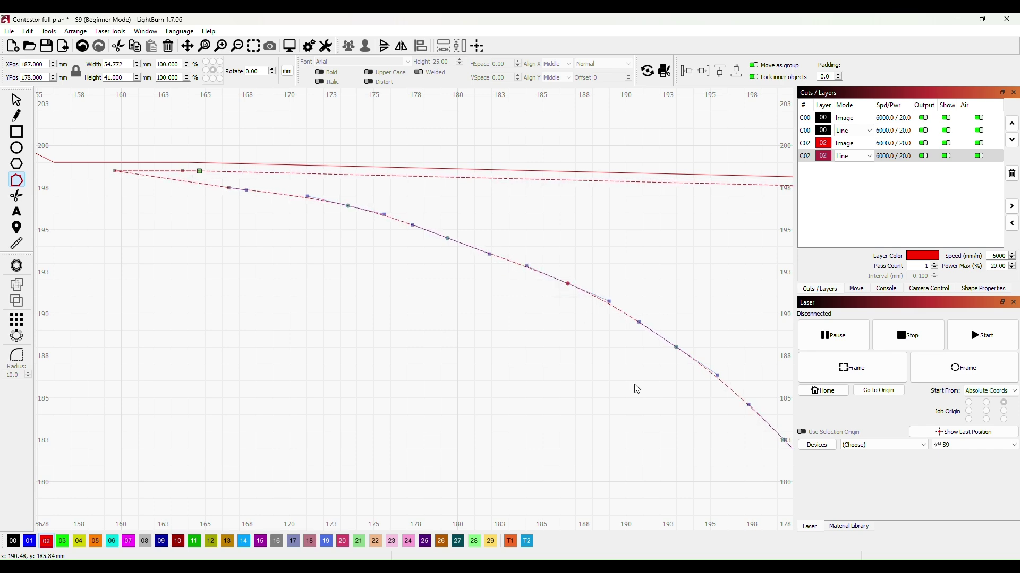
scroll(398, 316, down, 3)
scroll(404, 348, down, 2)
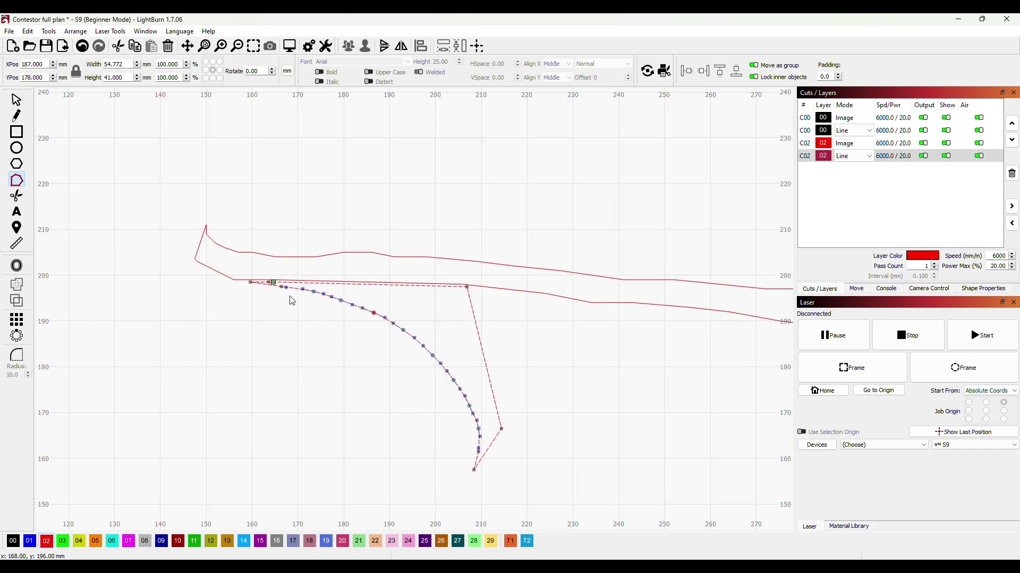
click(17, 100)
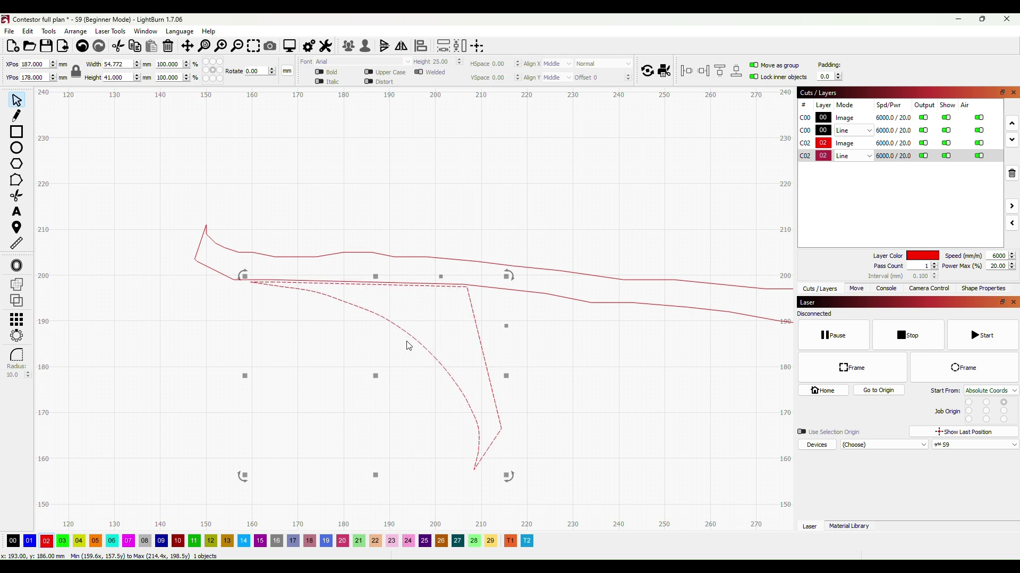
Move the F3 outline about 3.1 mm forward and 0.6 mm up so its straight upper edge meets F4's lower edge.
drag(416, 343, 402, 342)
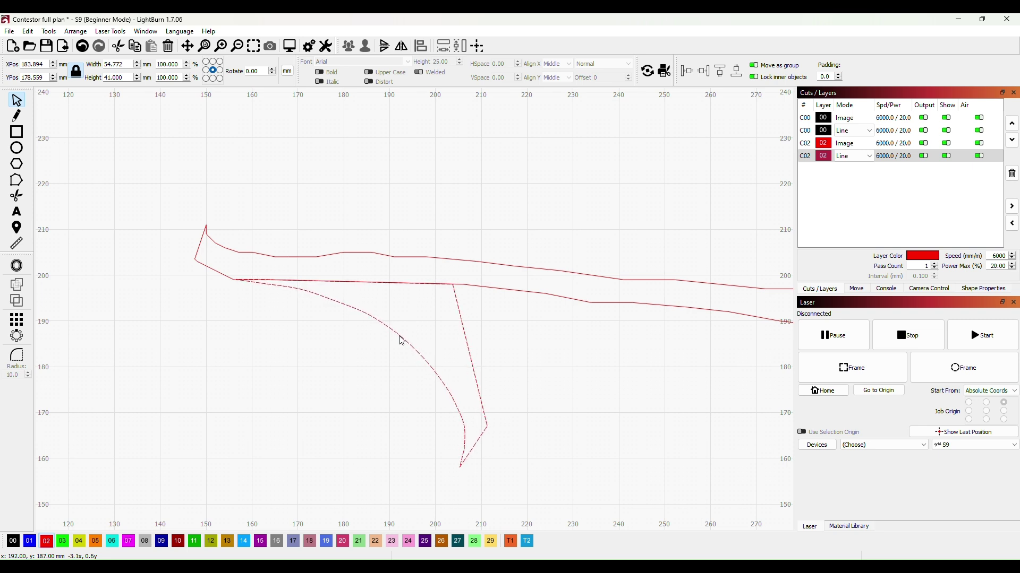
drag(402, 342, 402, 342)
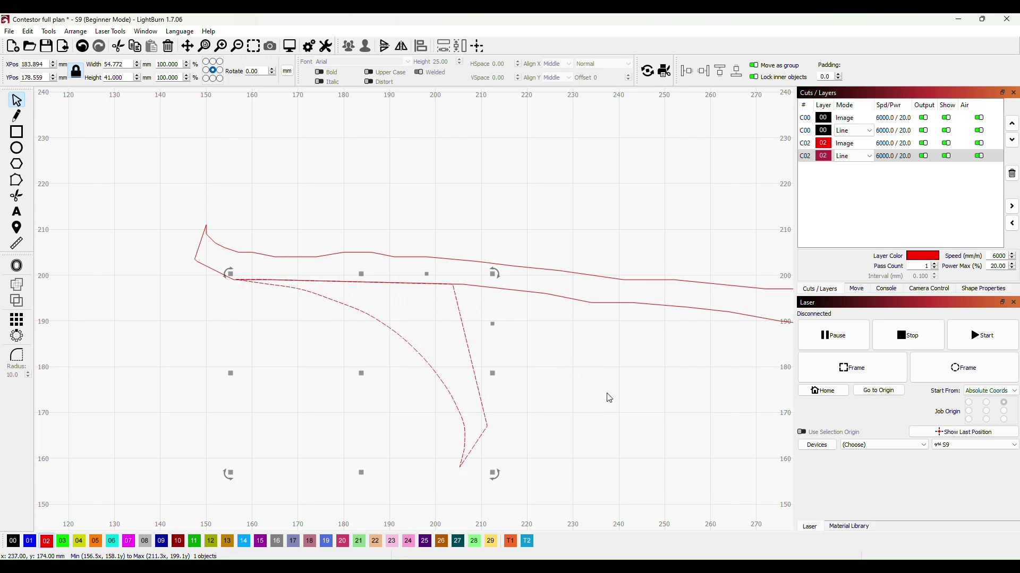
Select the F4 outline and inspect the nodes along its upper and lower edges.
click(390, 257)
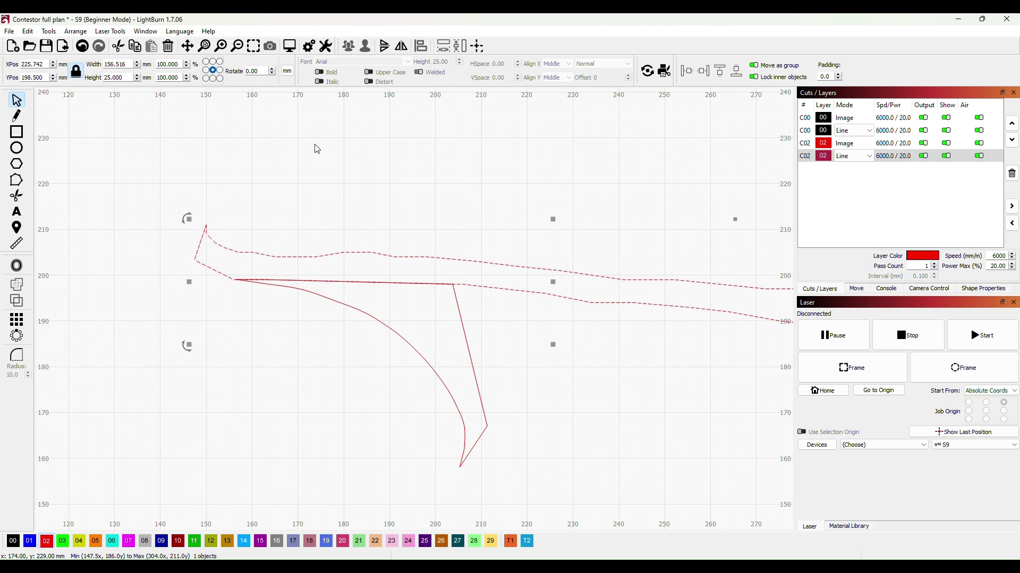
scroll(254, 402, down, 2)
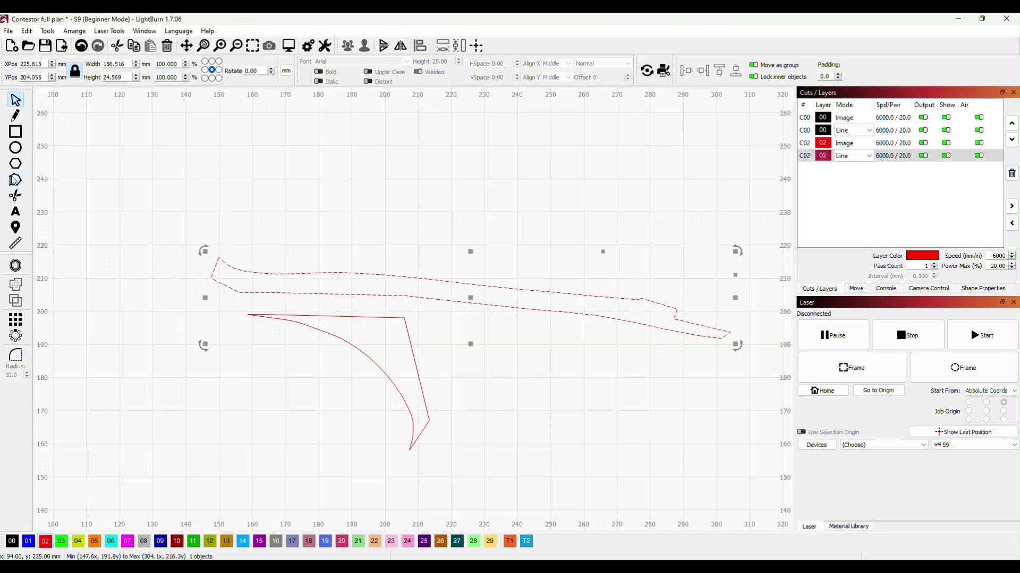
key(ctrl+grave)
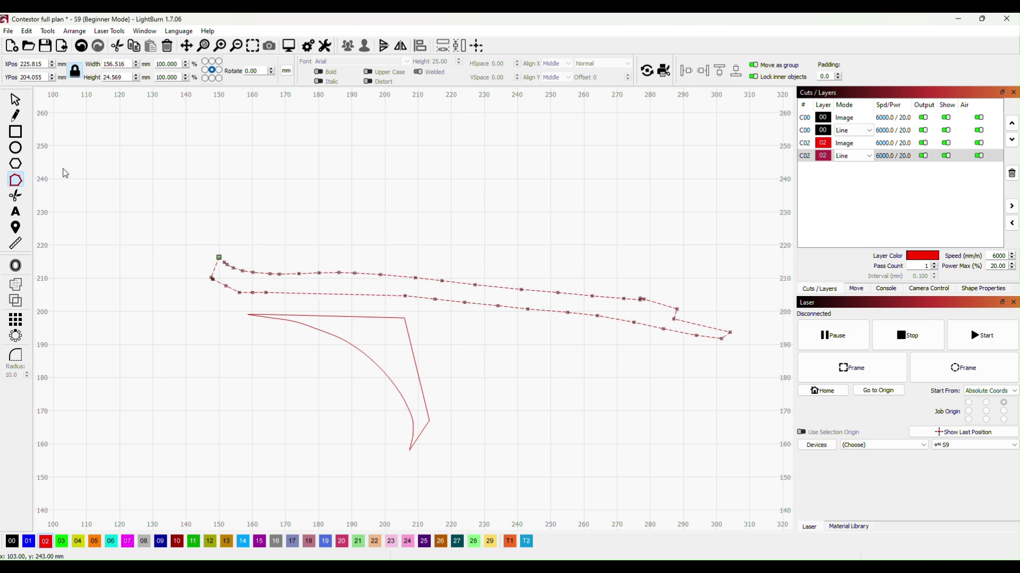
click(16, 99)
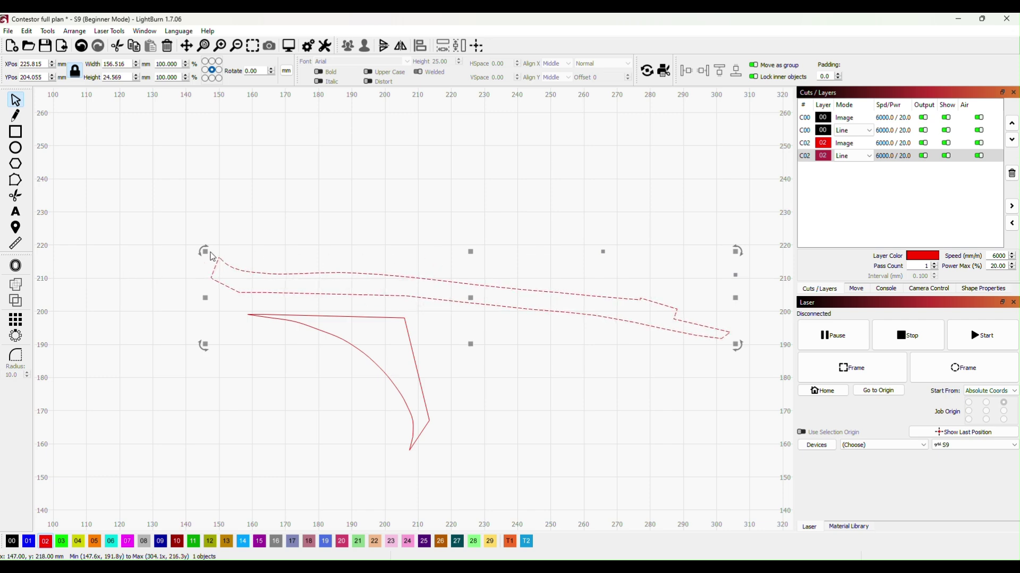
Review the traced parts on the laser bed and the fuselage side view on Contestor Sheet 1.
scroll(708, 410, down, 3)
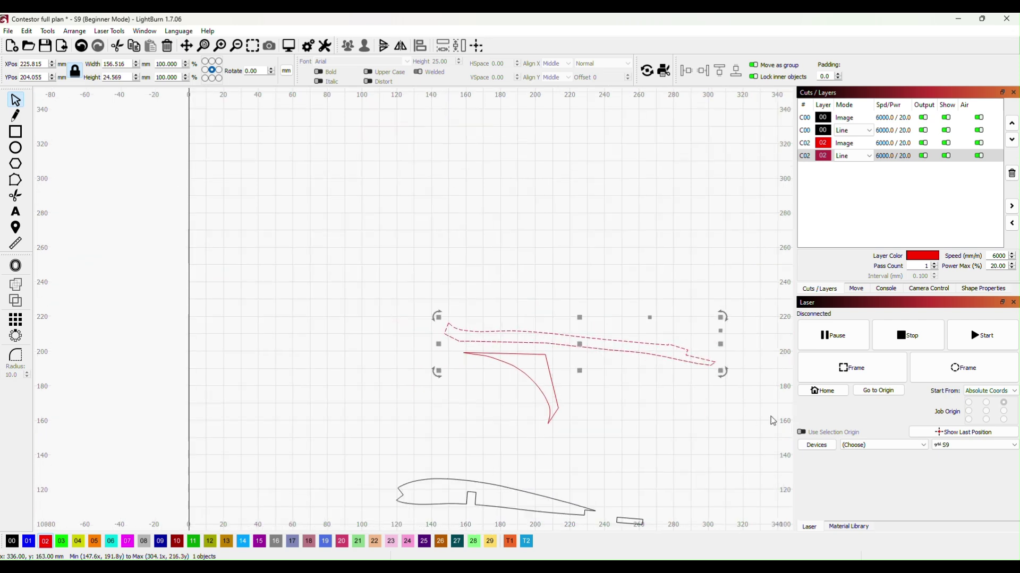
drag(770, 416, 338, 412)
scroll(547, 396, down, 3)
drag(692, 353, 358, 436)
scroll(546, 272, down, 1)
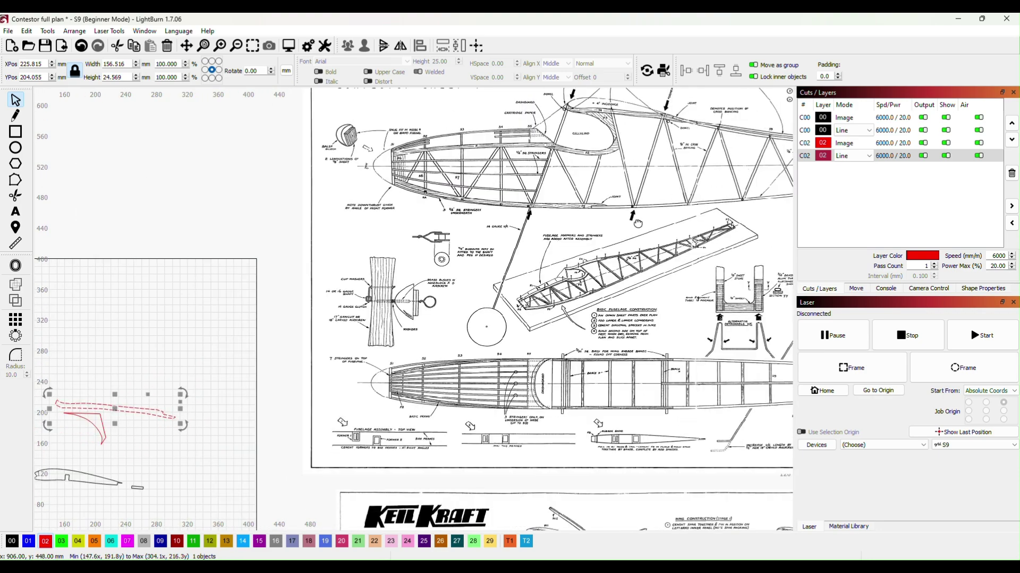
drag(640, 223, 584, 363)
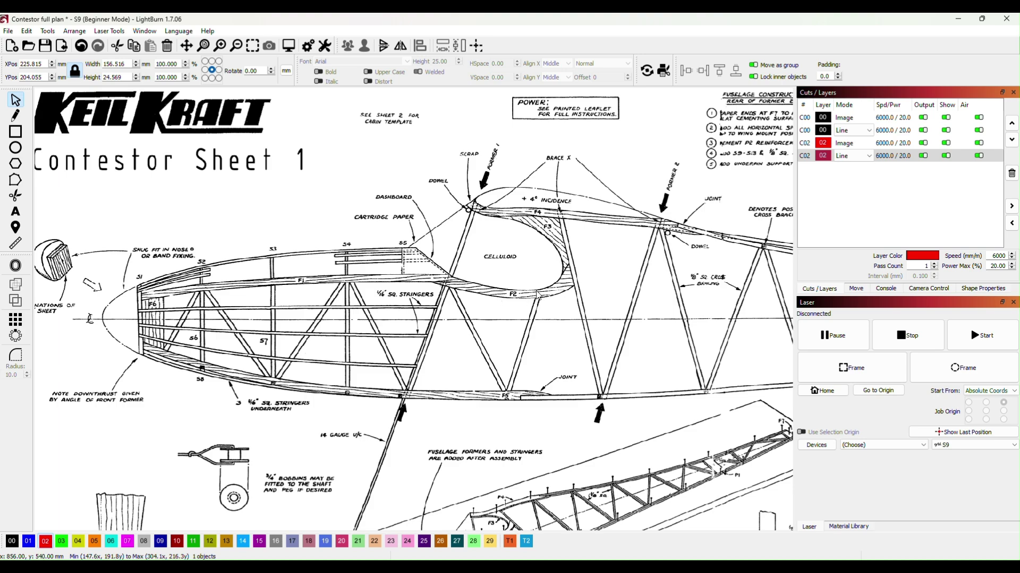
scroll(361, 254, down, 3)
scroll(226, 313, up, 1)
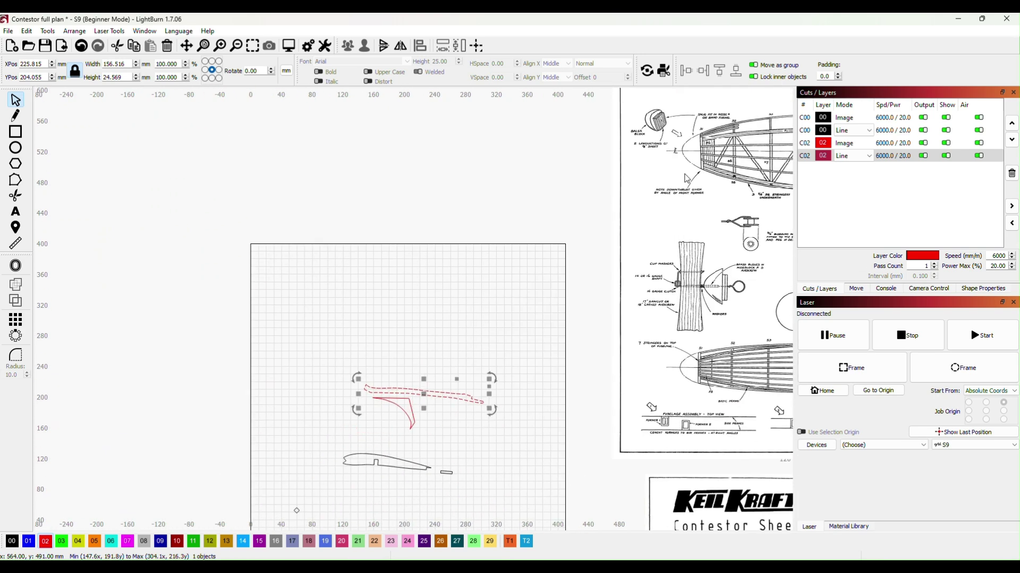
Move the F3 outline up about 7 mm to around X 184.9, Y 185.3, so its upper edge meets F4's lower edge.
drag(460, 289, 487, 86)
scroll(543, 249, up, 5)
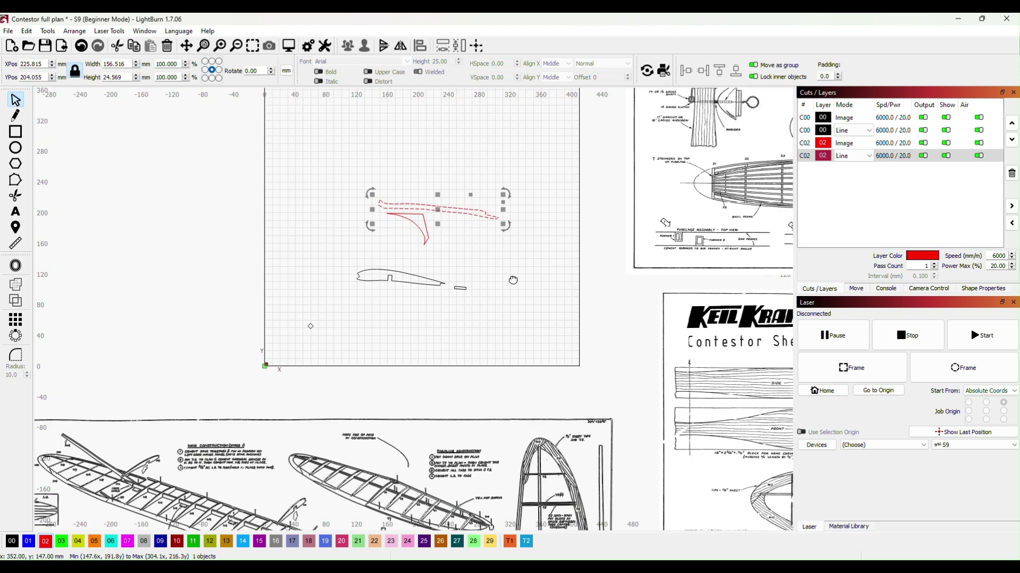
scroll(425, 292, up, 3)
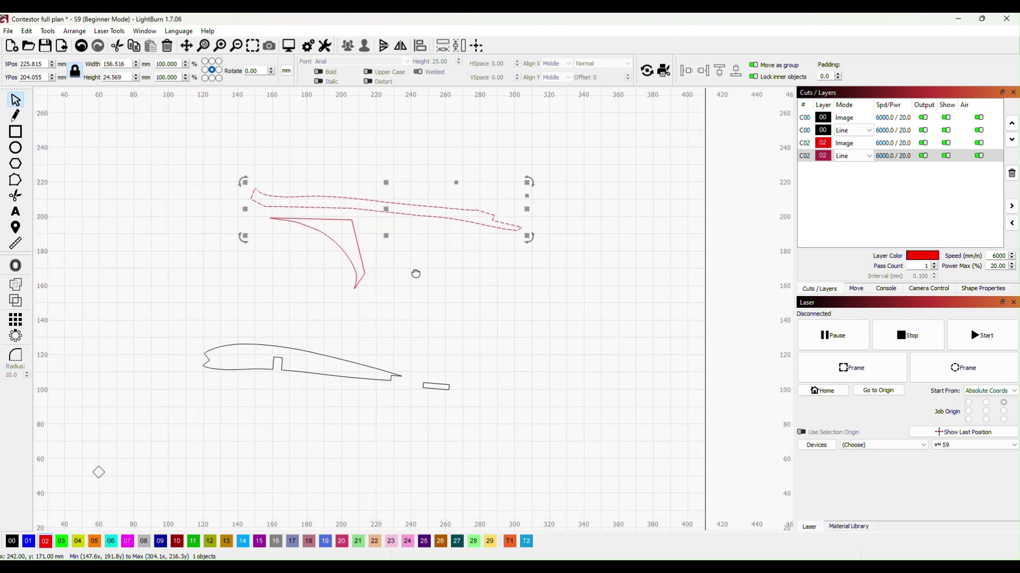
click(206, 306)
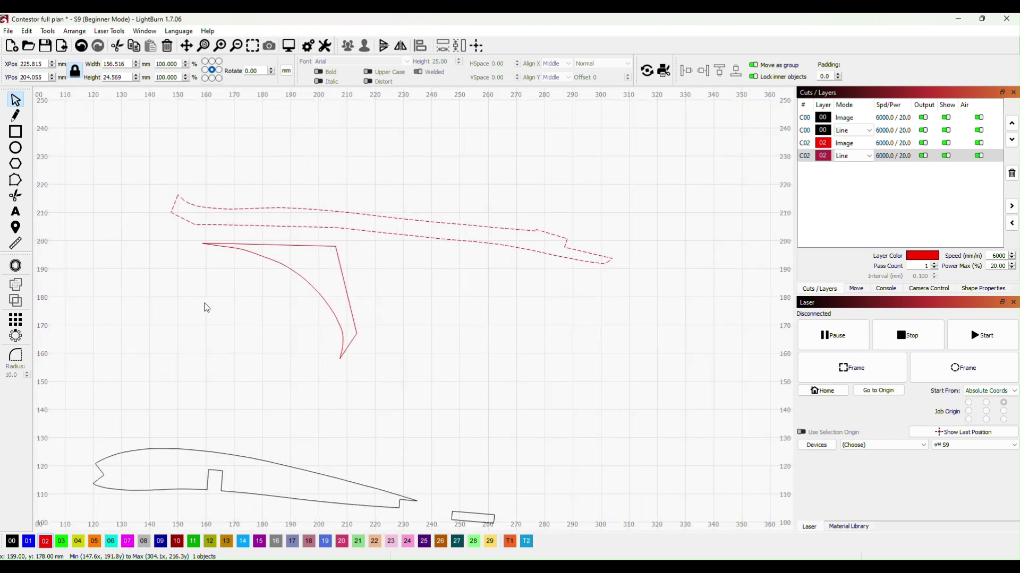
scroll(361, 260, up, 4)
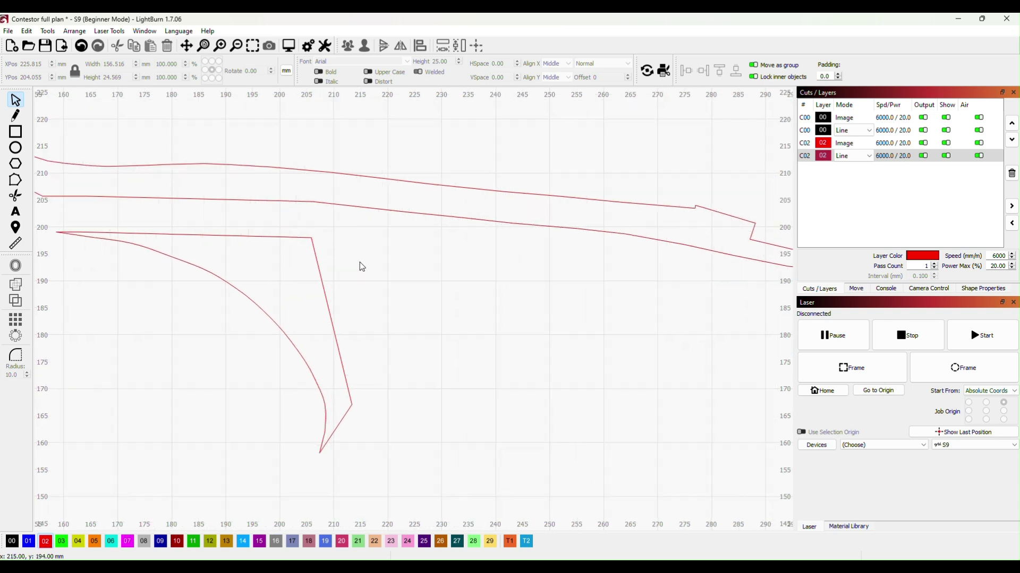
drag(373, 271, 538, 319)
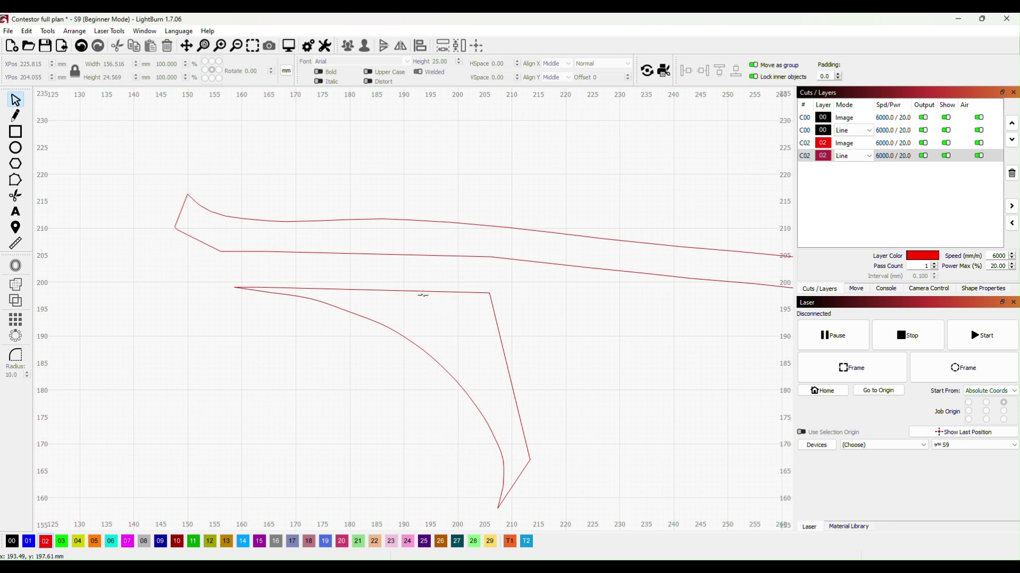
drag(423, 292, 418, 256)
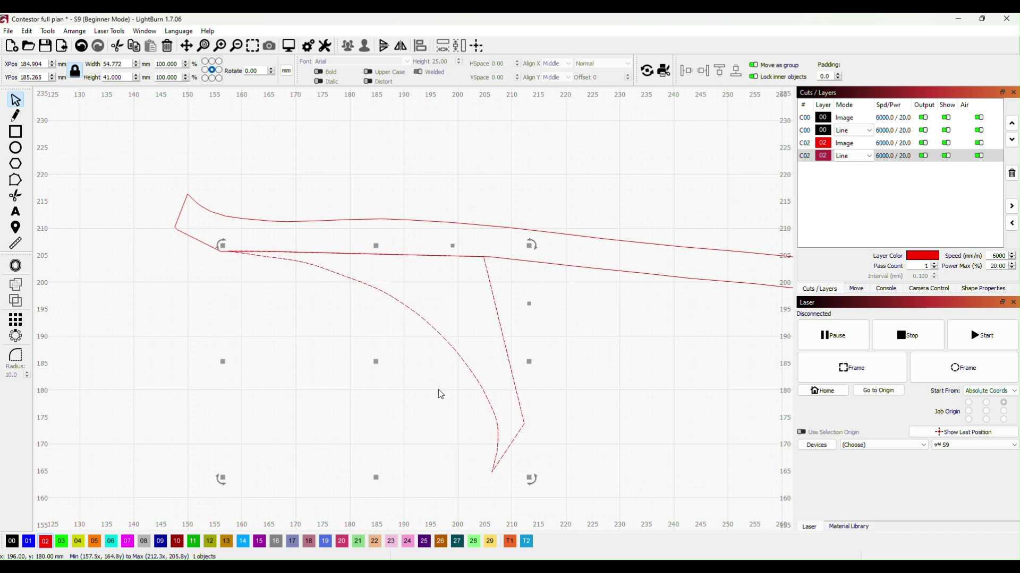
click(616, 365)
Place the wing rib outline against F4's upper edge, centred at about X 209.8, Y 215.8, to test the fit.
scroll(627, 350, down, 4)
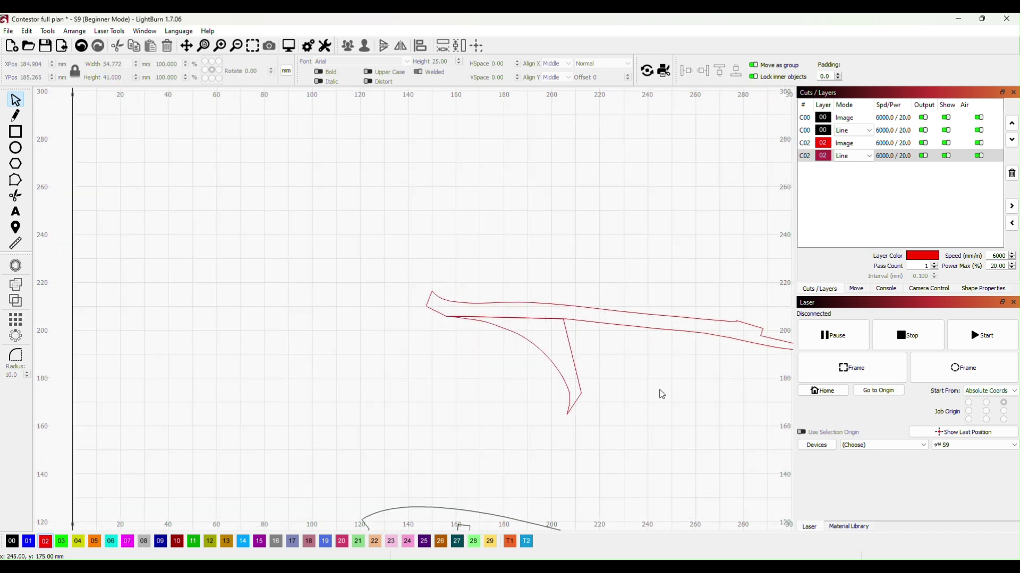
drag(660, 393, 507, 336)
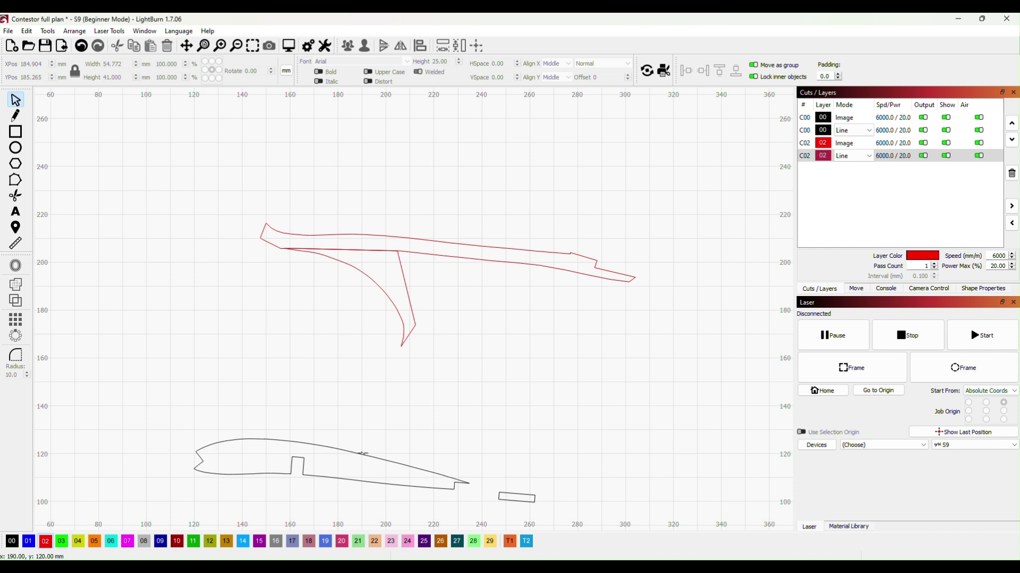
drag(361, 454, 449, 218)
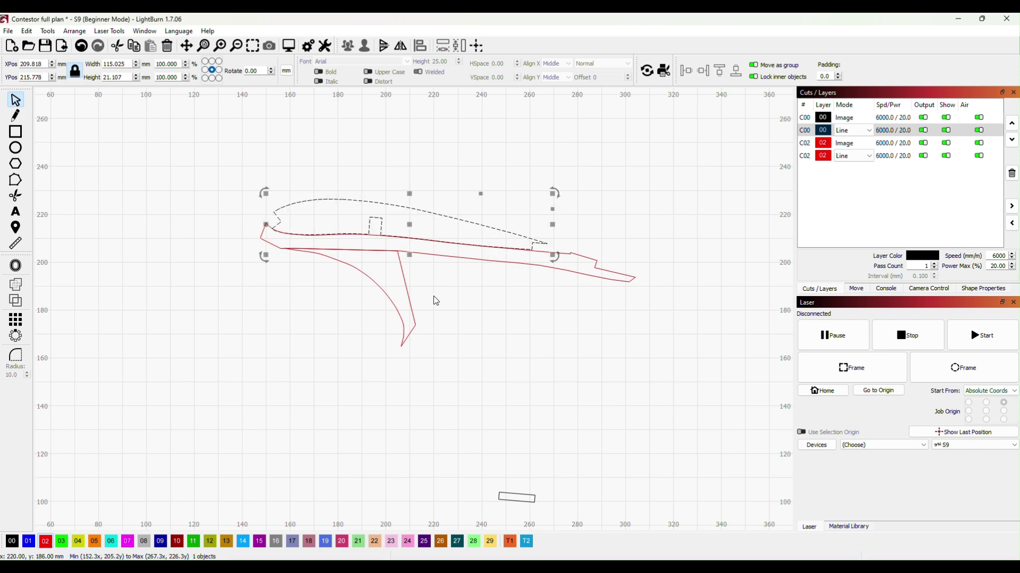
scroll(433, 295, up, 4)
drag(429, 262, 531, 398)
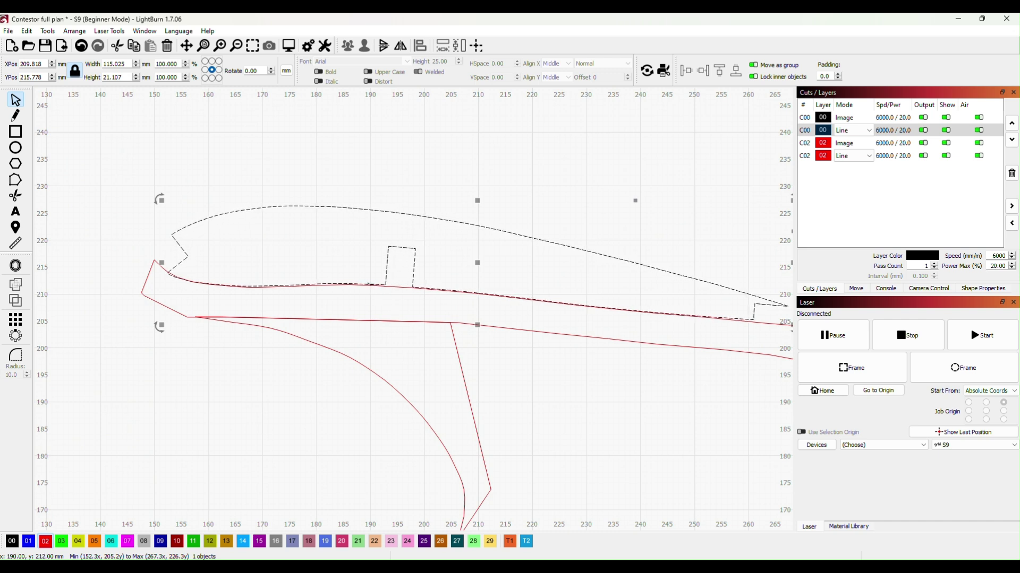
Nudge the F4 outline to about X 226.1, Y 204.3, and refit the wing rib to its upper edge.
click(372, 286)
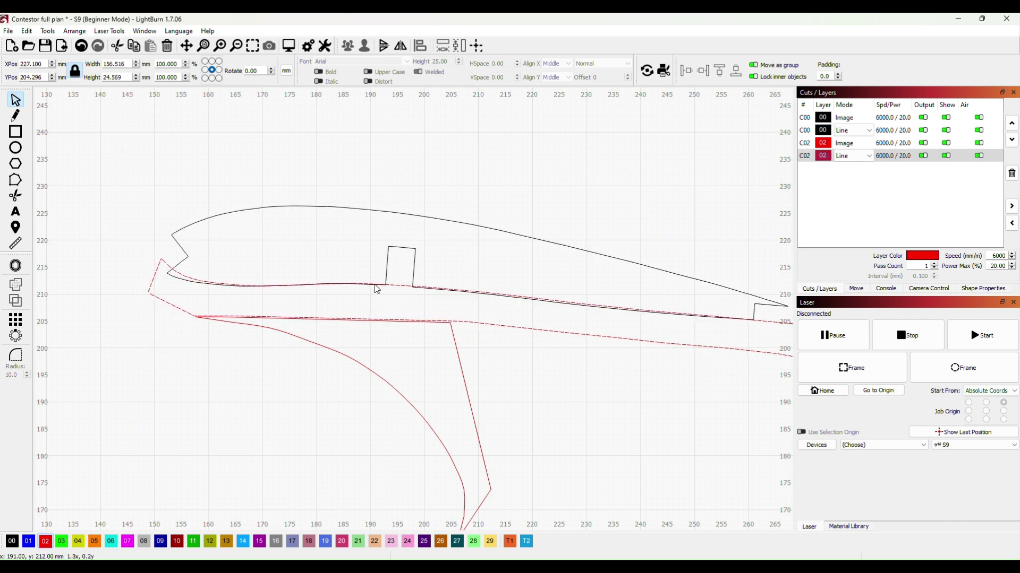
drag(375, 290, 372, 285)
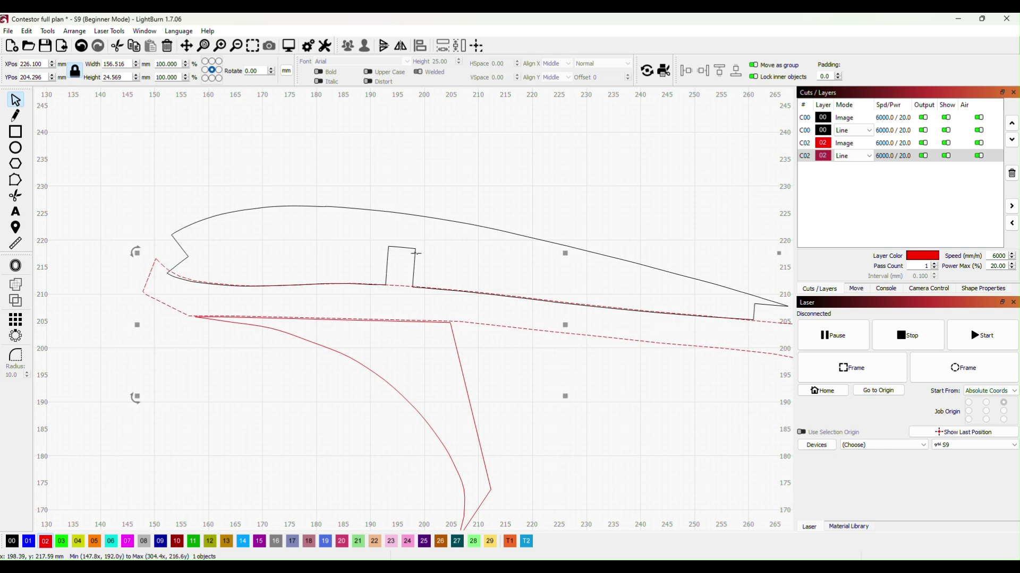
drag(417, 259, 389, 287)
drag(639, 418, 440, 399)
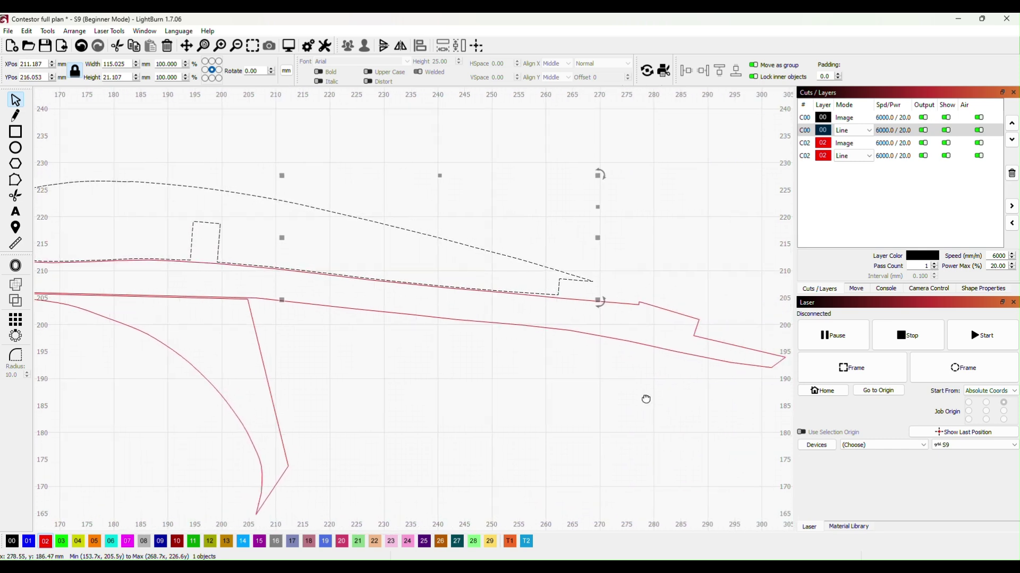
Place the small rectangle at the rib's rear notch on F4's upper edge, centred at about X 269.9, Y 206.5.
drag(649, 403, 405, 214)
scroll(454, 261, down, 3)
scroll(455, 262, down, 1)
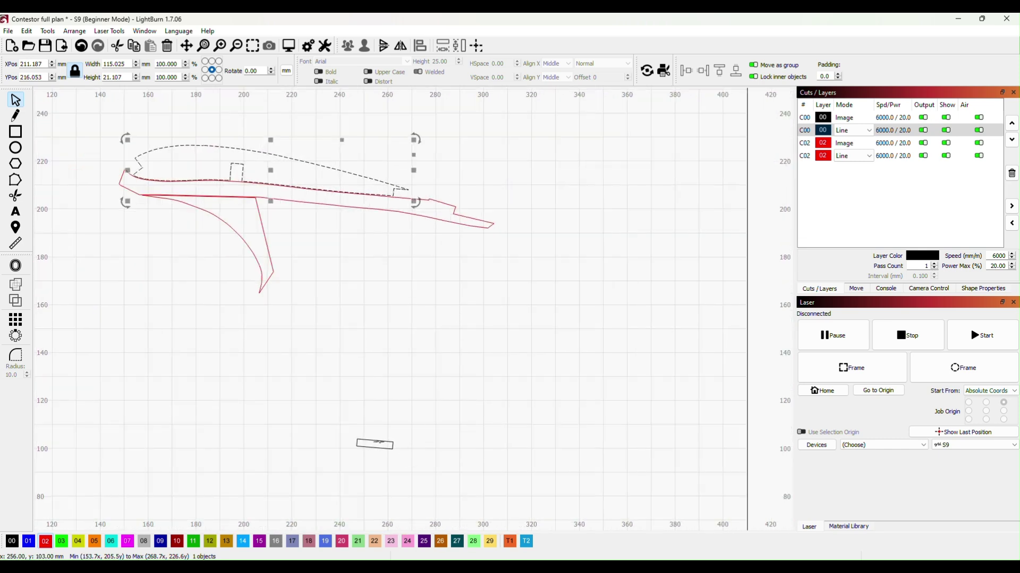
drag(374, 441, 414, 192)
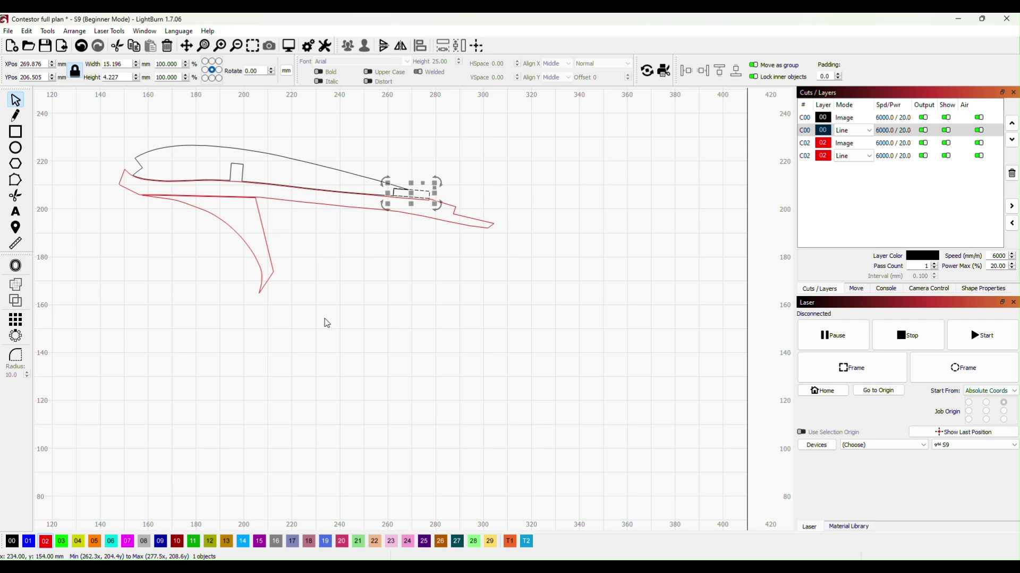
scroll(332, 317, up, 1)
scroll(340, 312, down, 2)
click(551, 214)
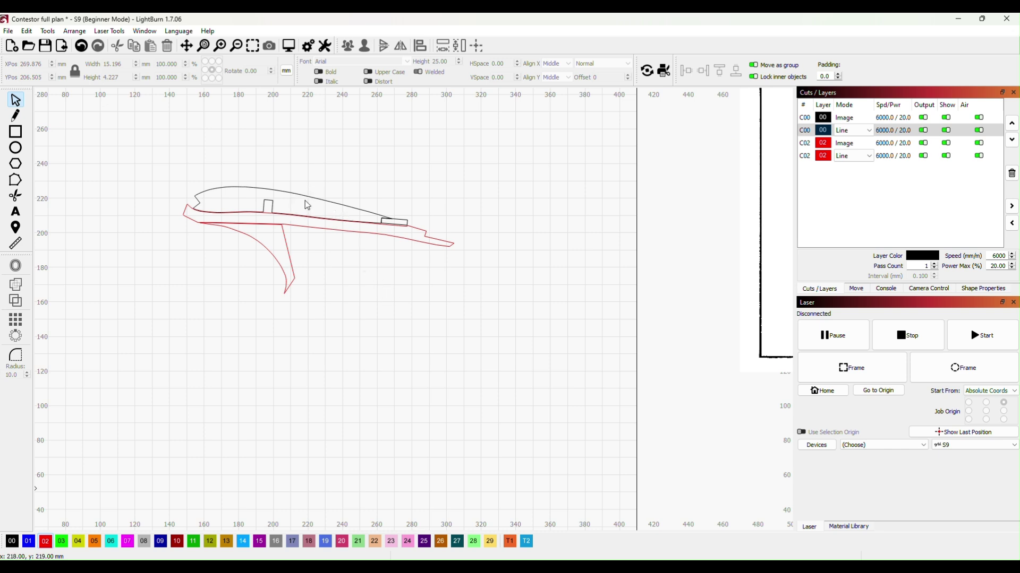
Move the wing rib below the fuselage parts to about X 171.4, Y 112.0, and label it W2 in Arial text.
drag(311, 200, 242, 383)
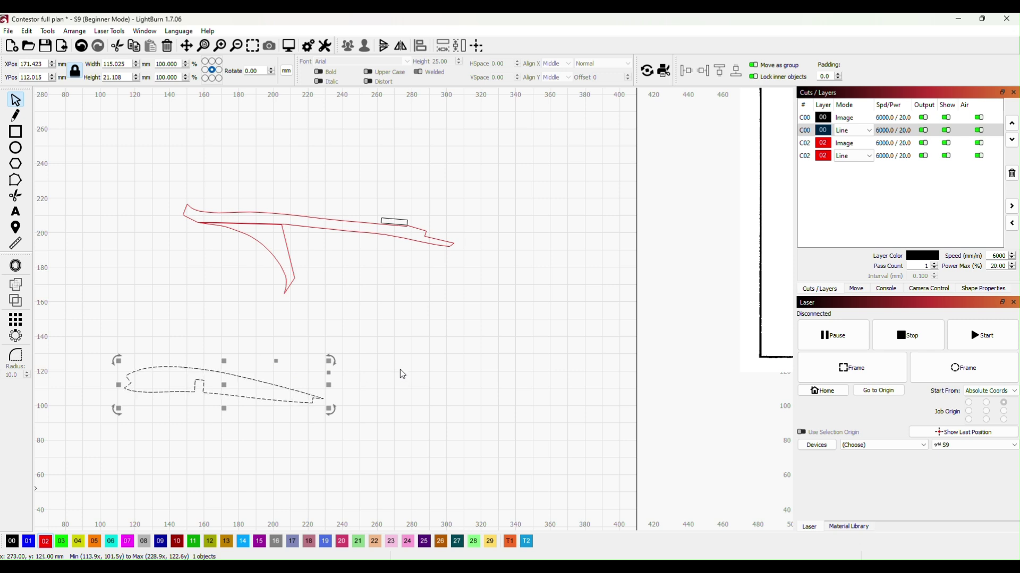
click(16, 213)
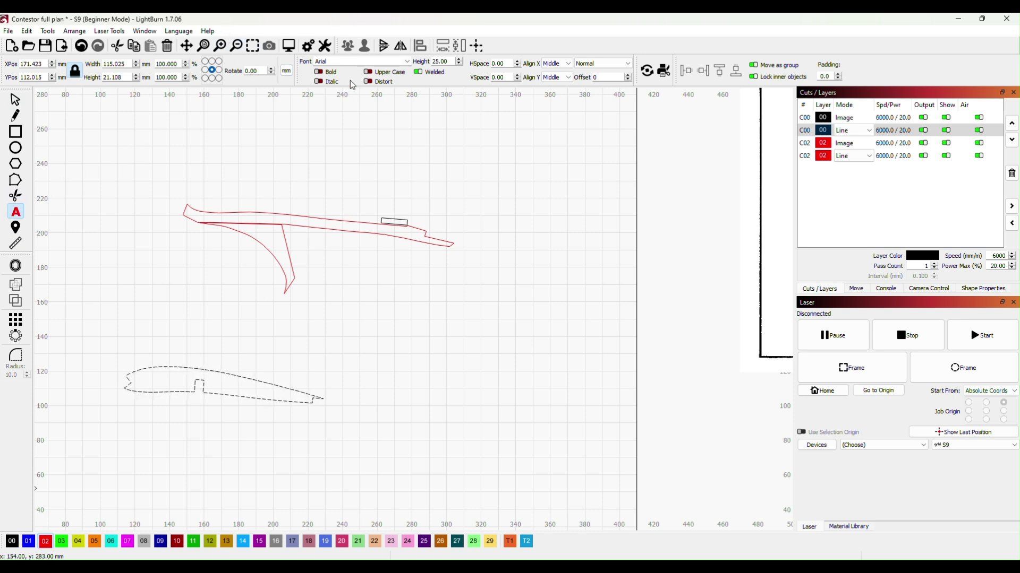
drag(450, 61, 428, 57)
text(5)
key(Return)
click(354, 319)
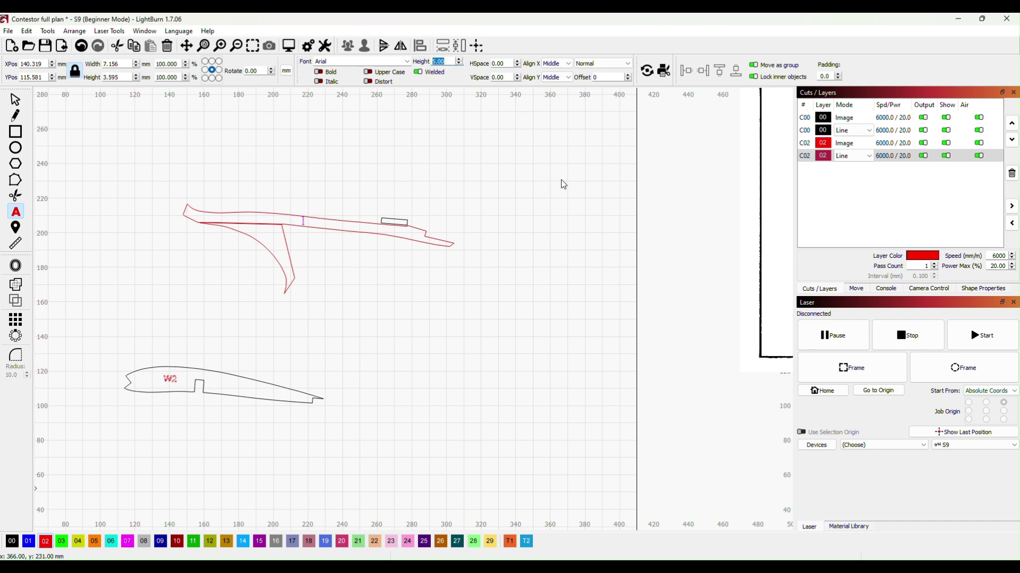
Label the two fuselage parts F4 and F3 with text 3 mm high placed inside their outlines.
click(312, 222)
scroll(324, 212, up, 2)
scroll(344, 253, up, 2)
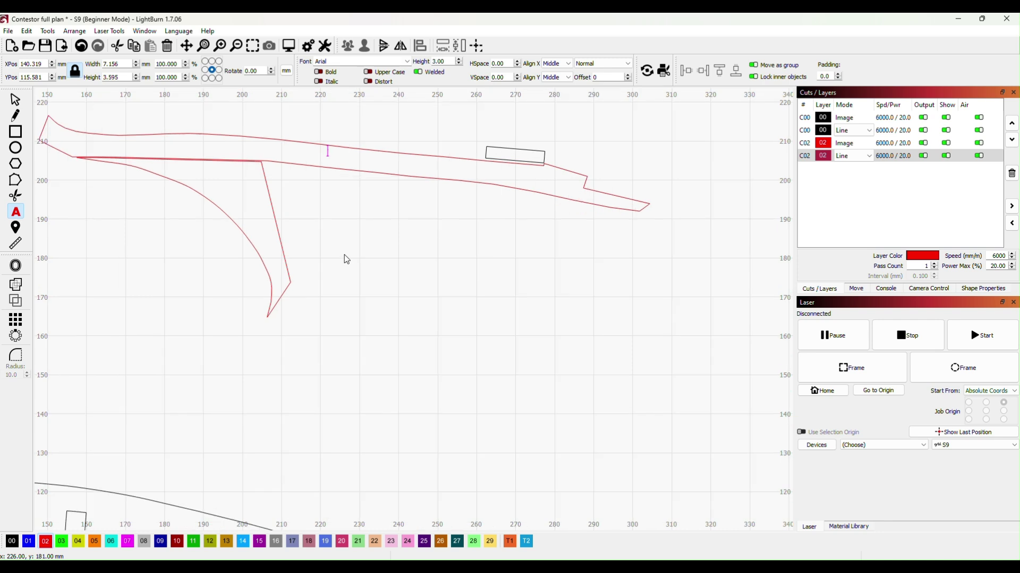
click(518, 177)
text(F4)
click(237, 190)
text(F3)
click(16, 101)
click(400, 318)
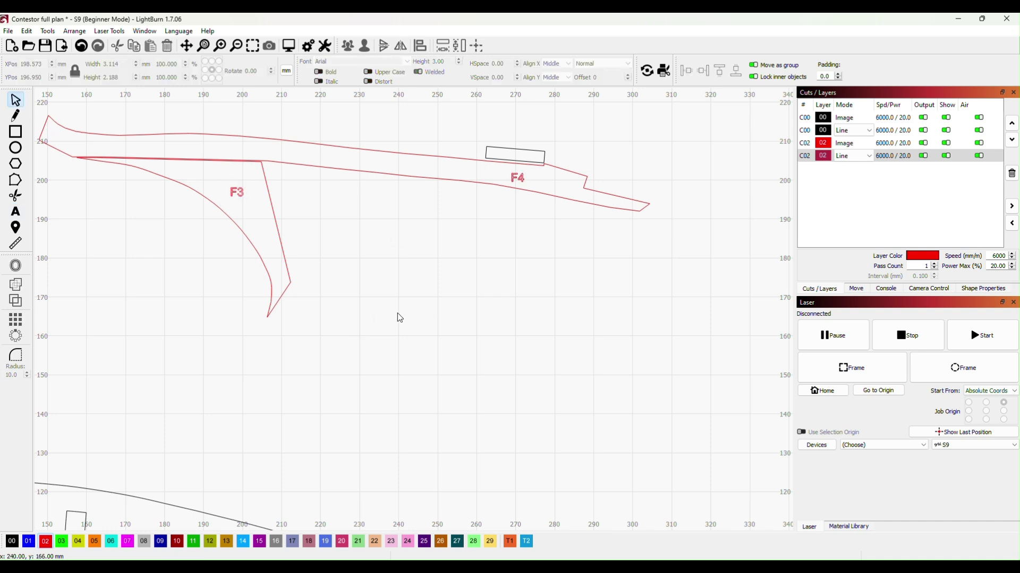
Move the small rectangle clear to about X 84.6, Y 213.4, and assign the F3, F4 and W2 outlines and labels to layer 01.
scroll(411, 311, down, 3)
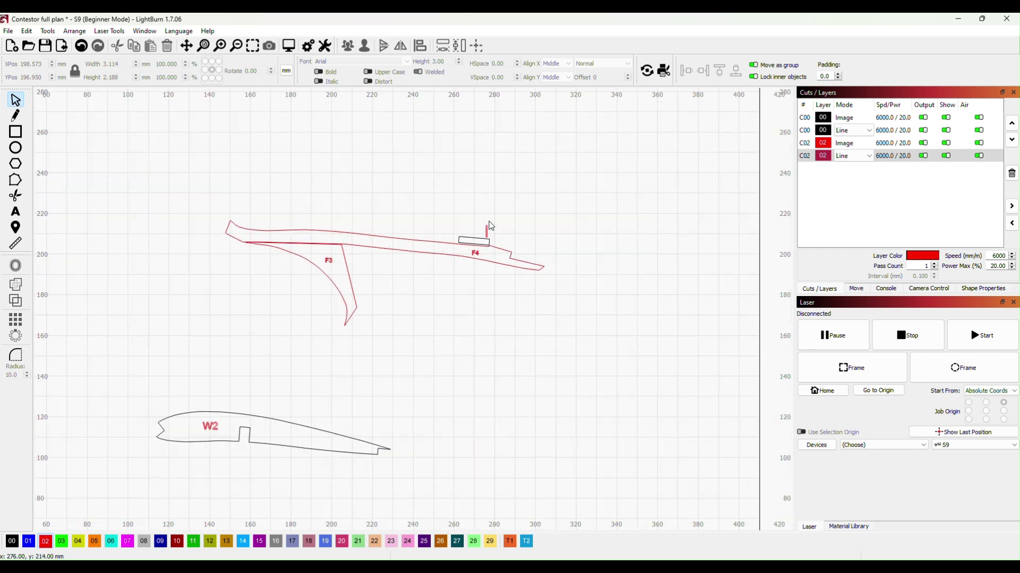
drag(483, 236, 111, 229)
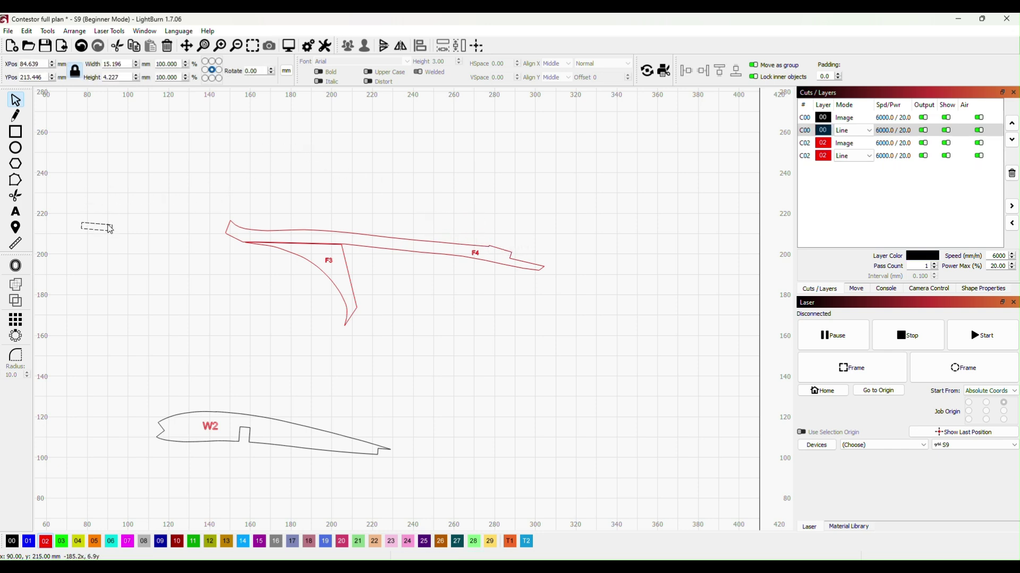
drag(221, 207, 606, 384)
drag(151, 181, 601, 491)
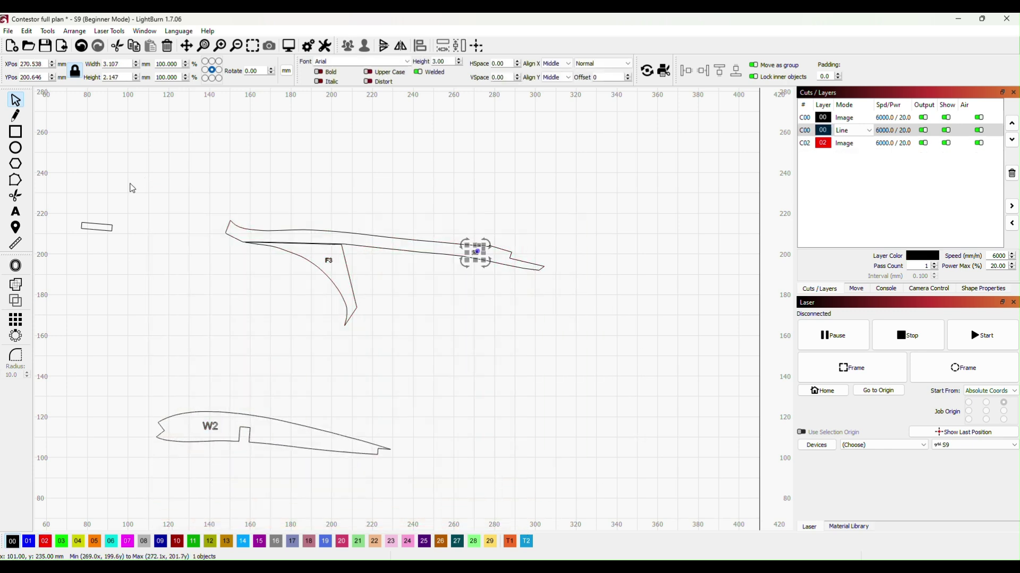
drag(131, 188, 610, 473)
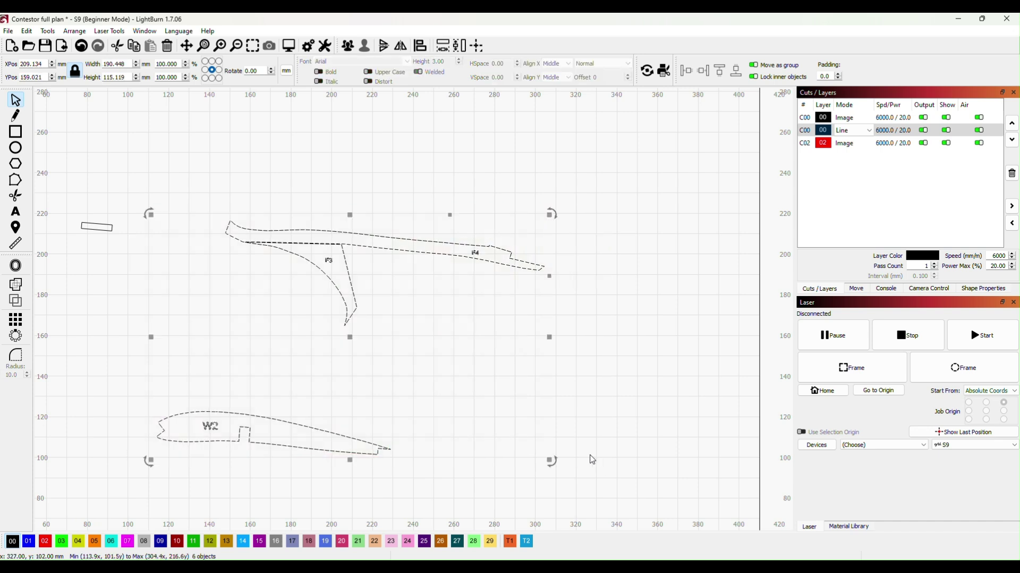
click(29, 541)
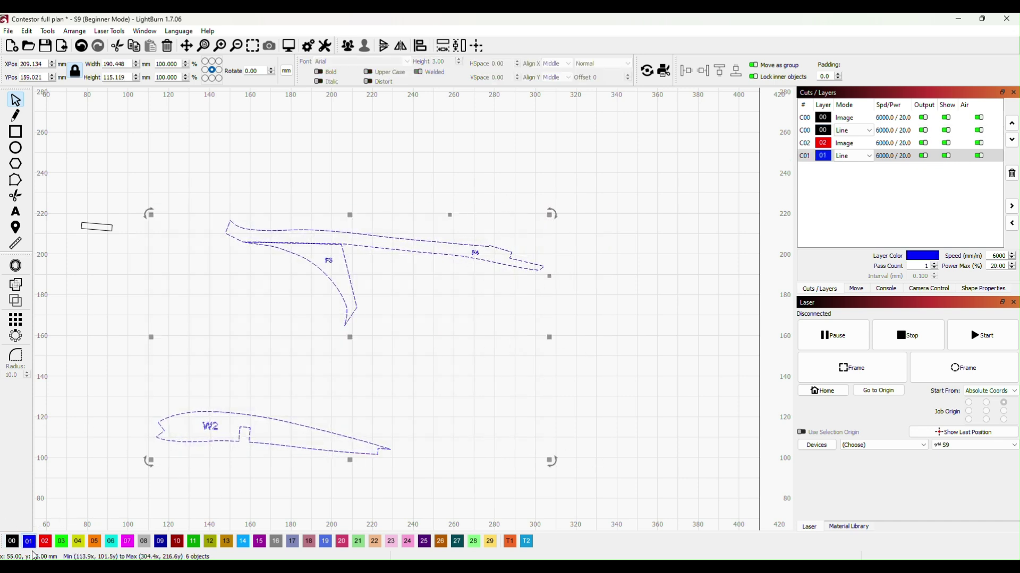
click(416, 284)
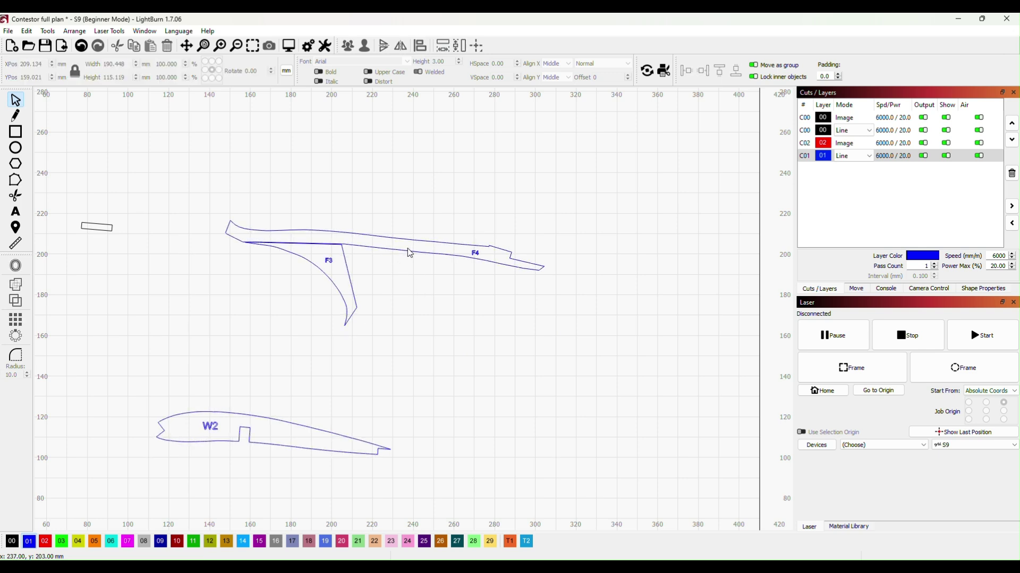
Assign the F4, F3 and W2 part outlines to layer 00, leaving their text labels on layer 01.
click(410, 254)
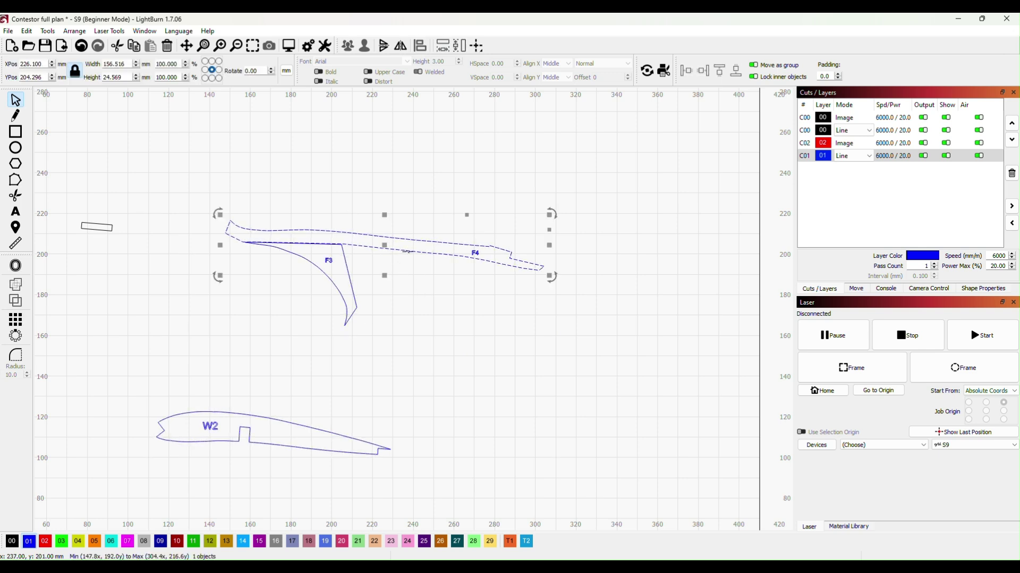
click(12, 543)
click(348, 275)
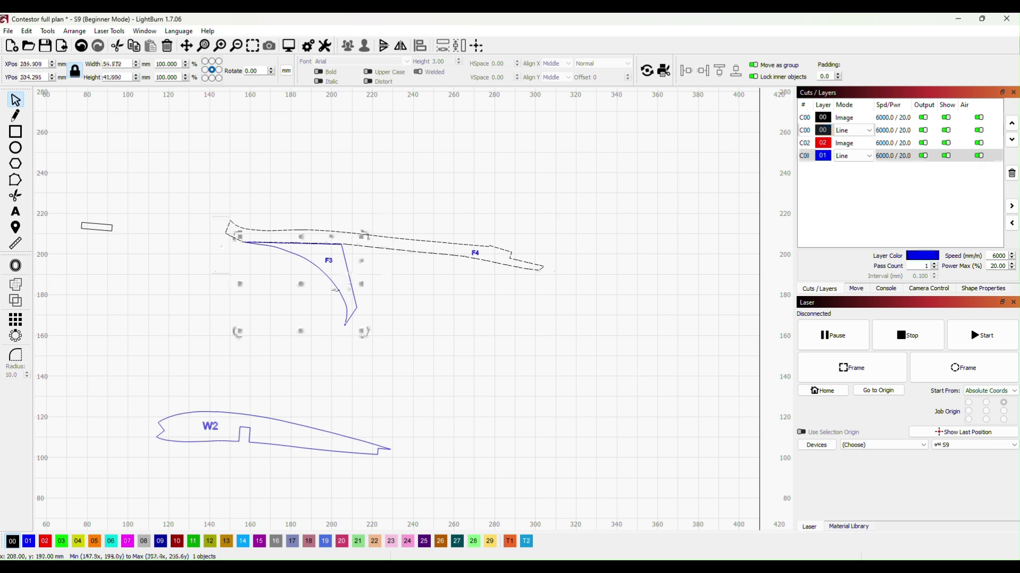
click(12, 541)
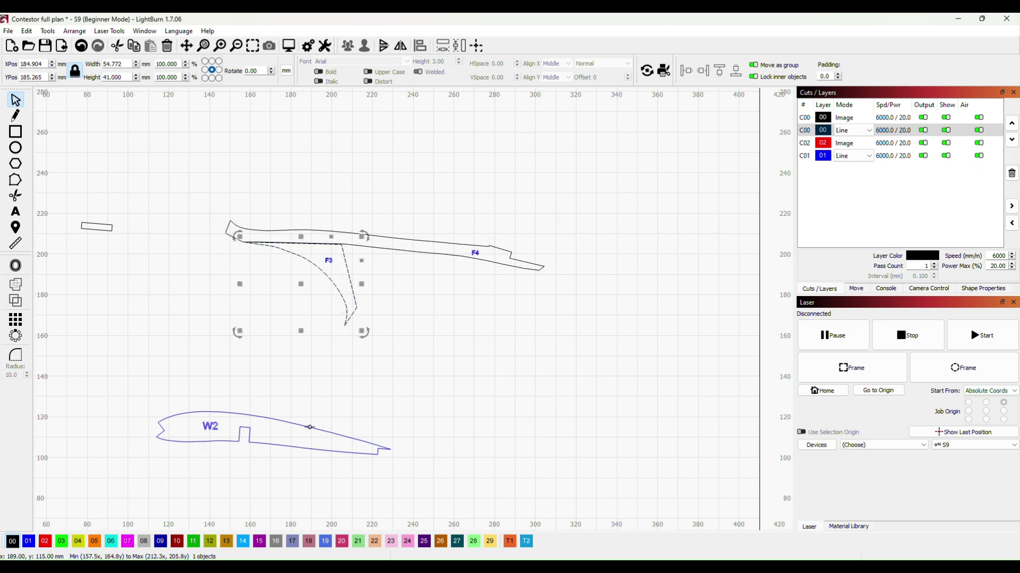
click(310, 427)
click(12, 545)
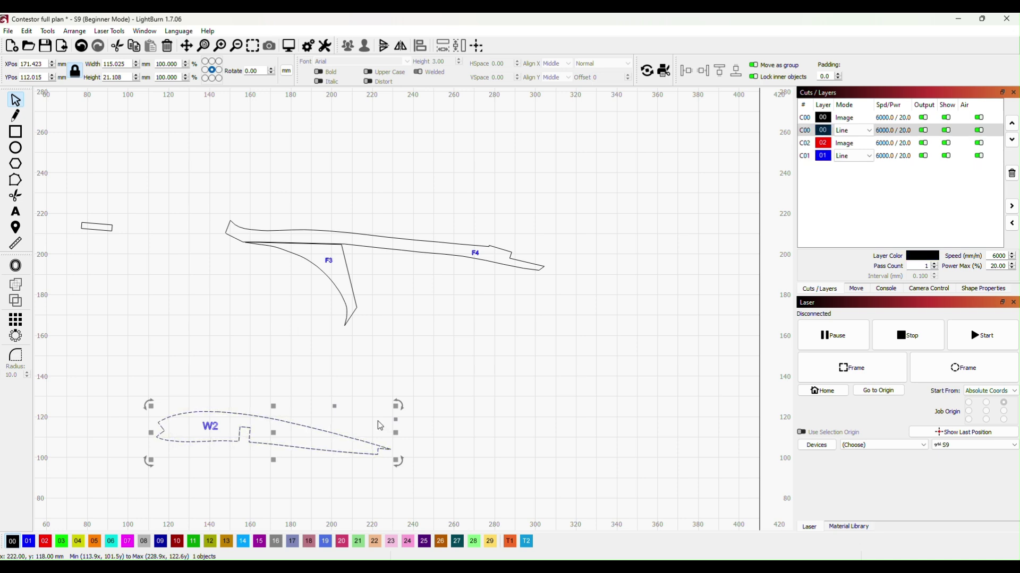
click(593, 336)
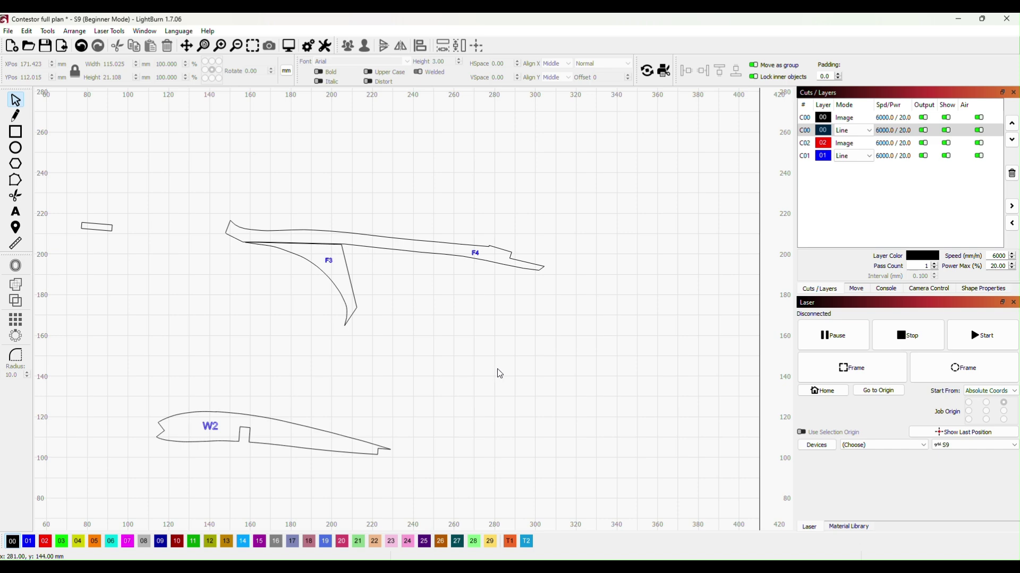
scroll(584, 345, down, 4)
scroll(620, 362, down, 3)
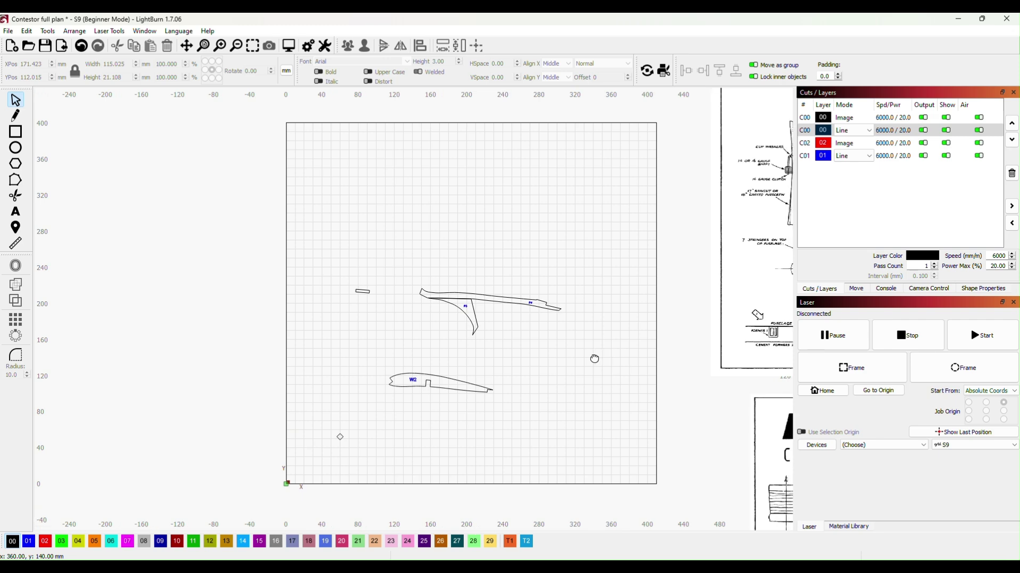
scroll(623, 349, down, 3)
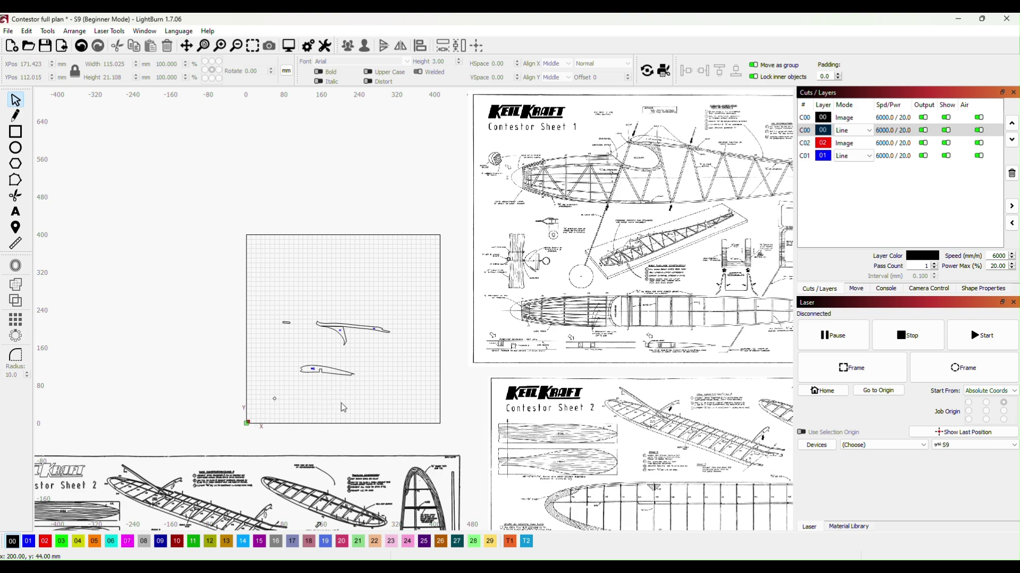
scroll(378, 376, up, 3)
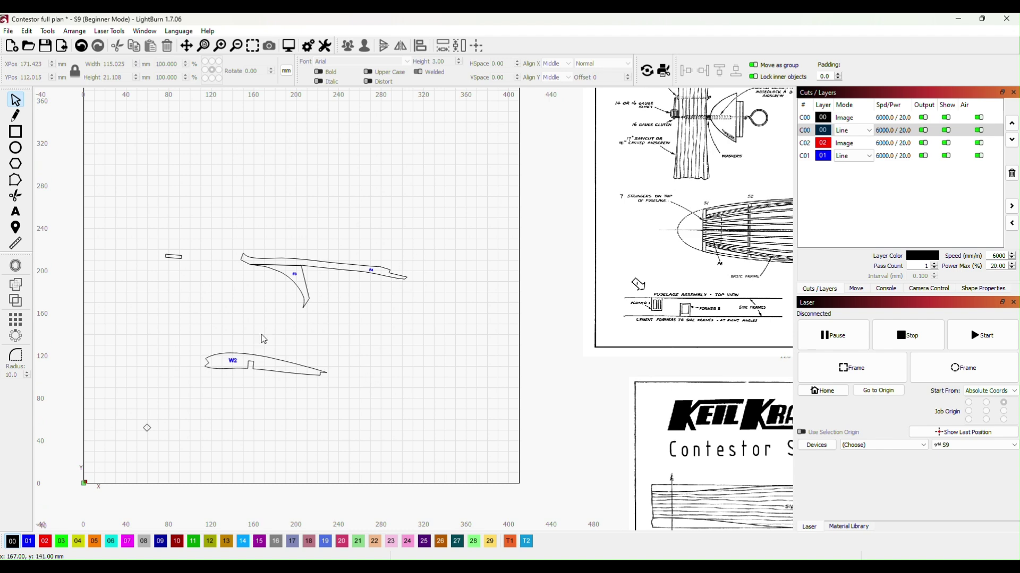
Group the W2 rib outline with its label and move the group down near the work area's lower edge.
drag(196, 335, 372, 429)
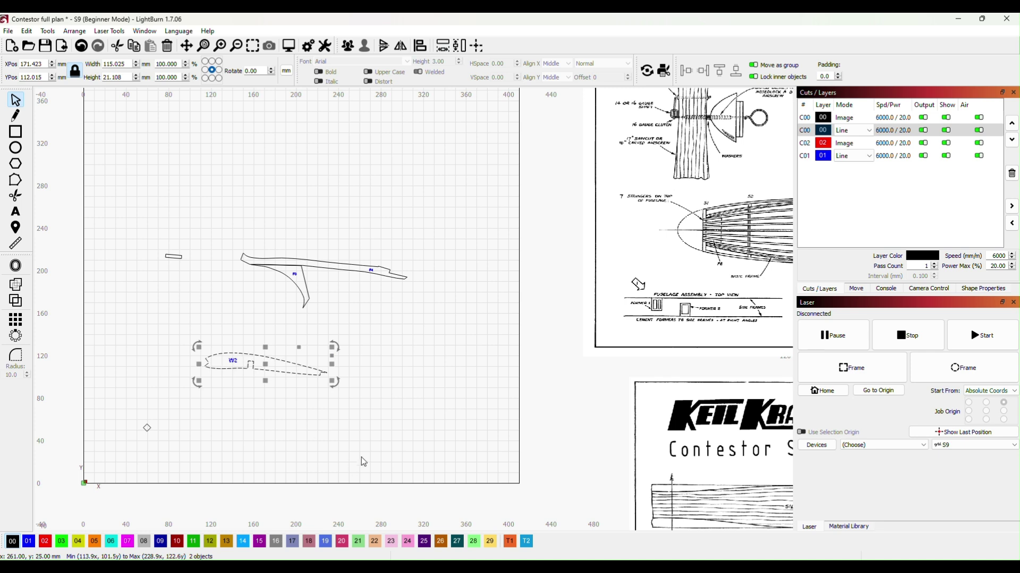
right_click(245, 371)
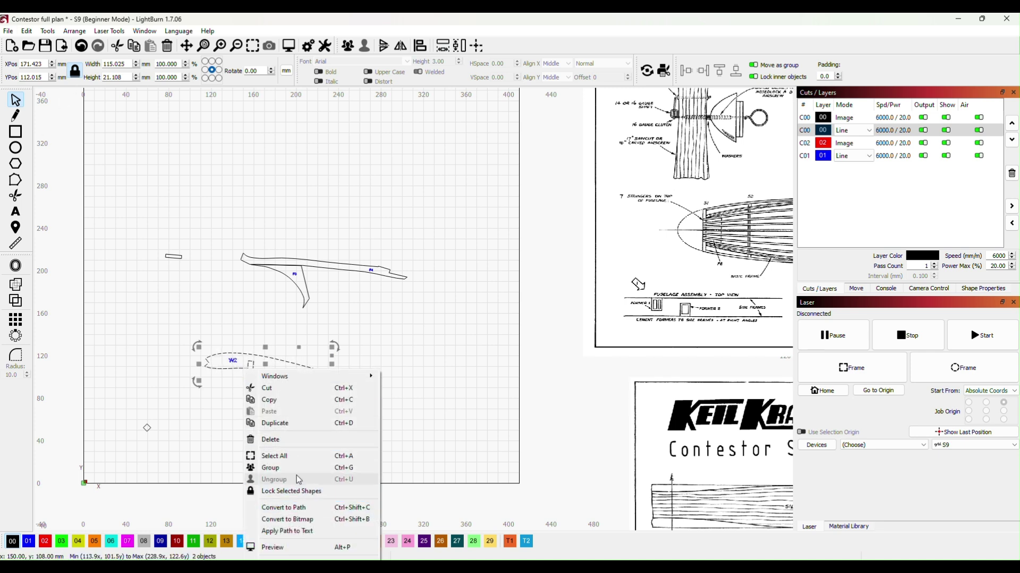
click(261, 467)
click(382, 394)
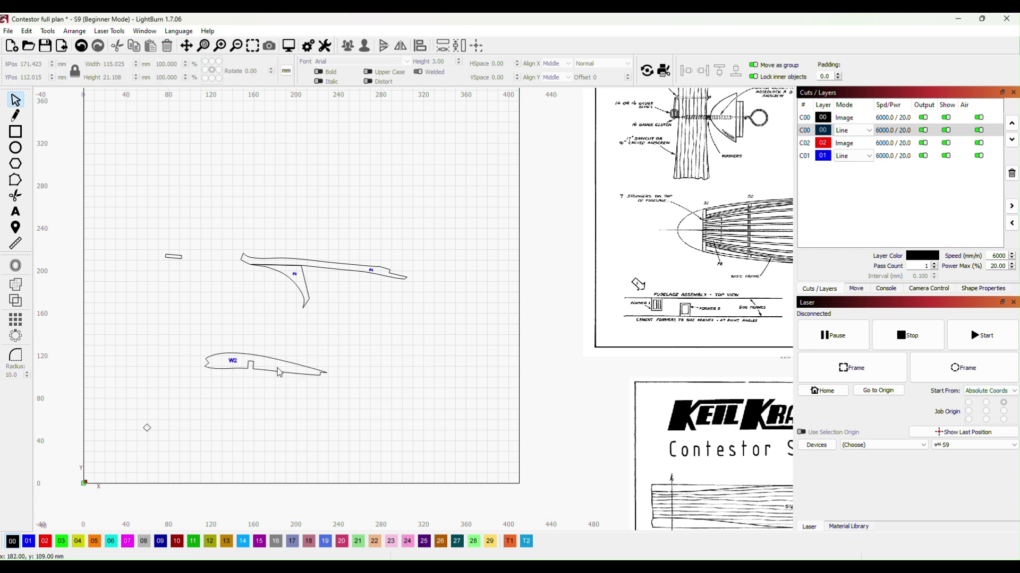
drag(277, 371, 287, 429)
Move the small rotated square up near the small rectangle, to about X 106, Y 230.
drag(122, 386, 172, 466)
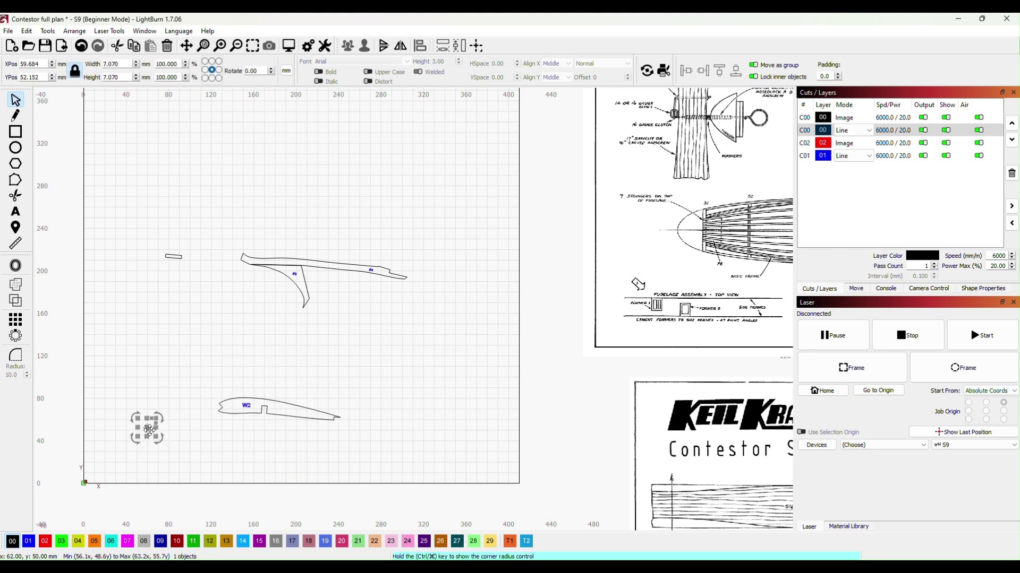
drag(147, 428, 196, 239)
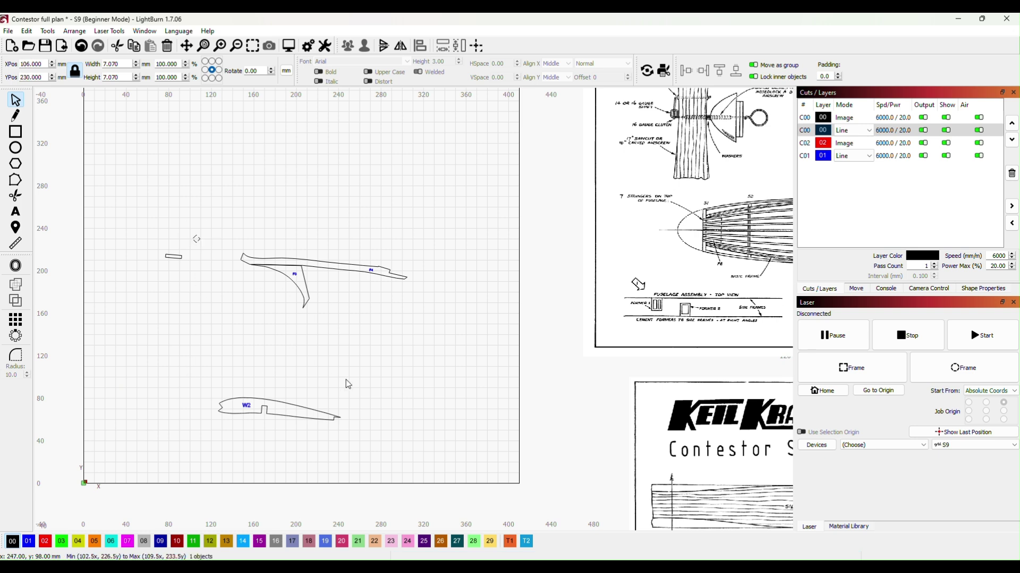
click(340, 352)
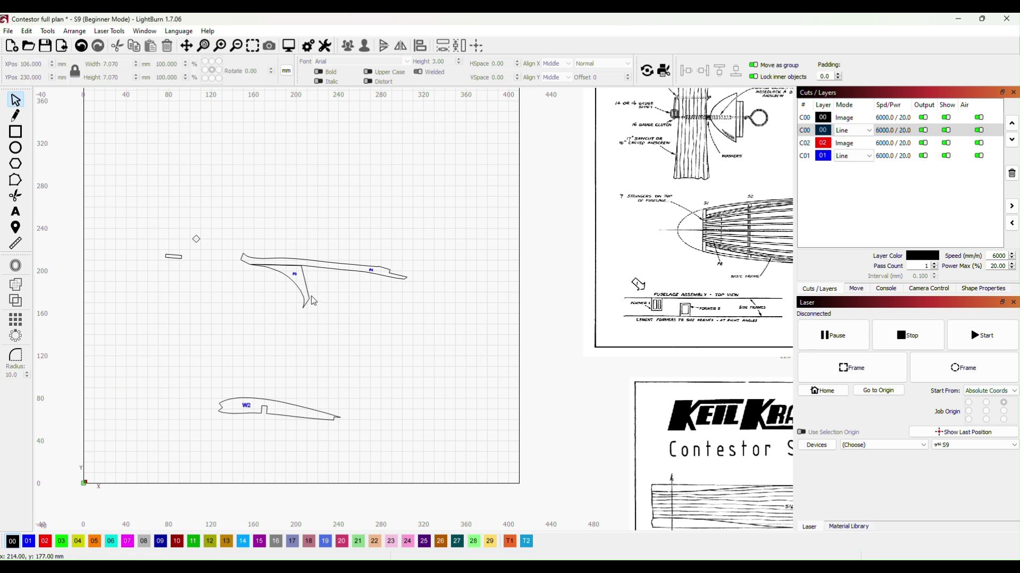
Group the F3 outline with its label and move the group beside W2, near the work area origin.
click(306, 297)
click(306, 293)
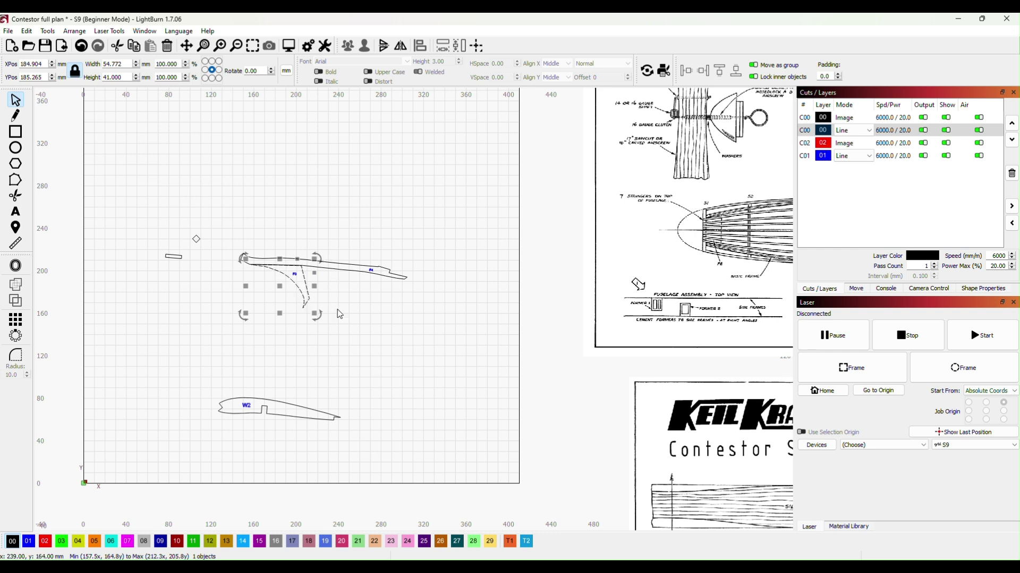
shift+click(299, 298)
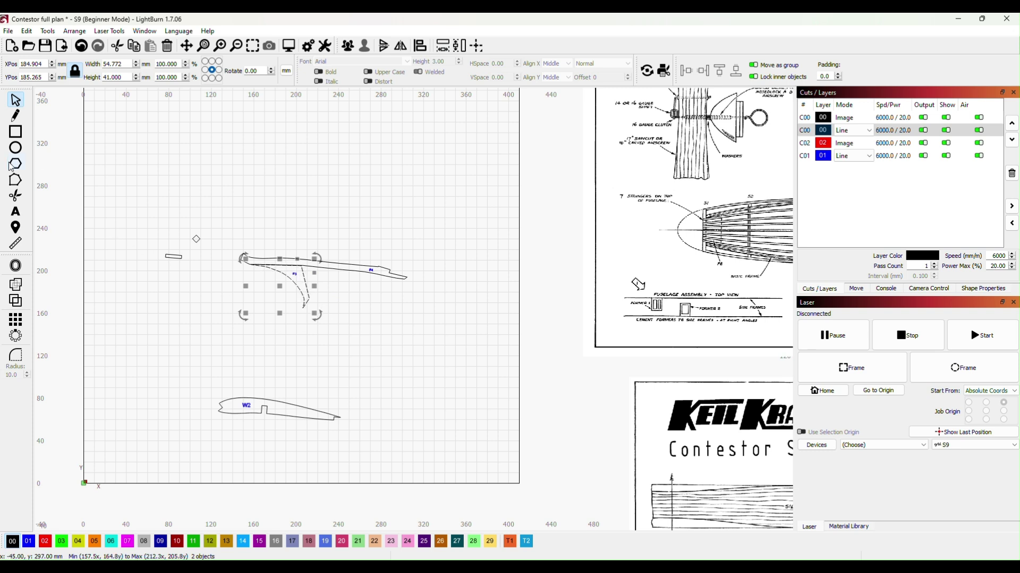
right_click(289, 298)
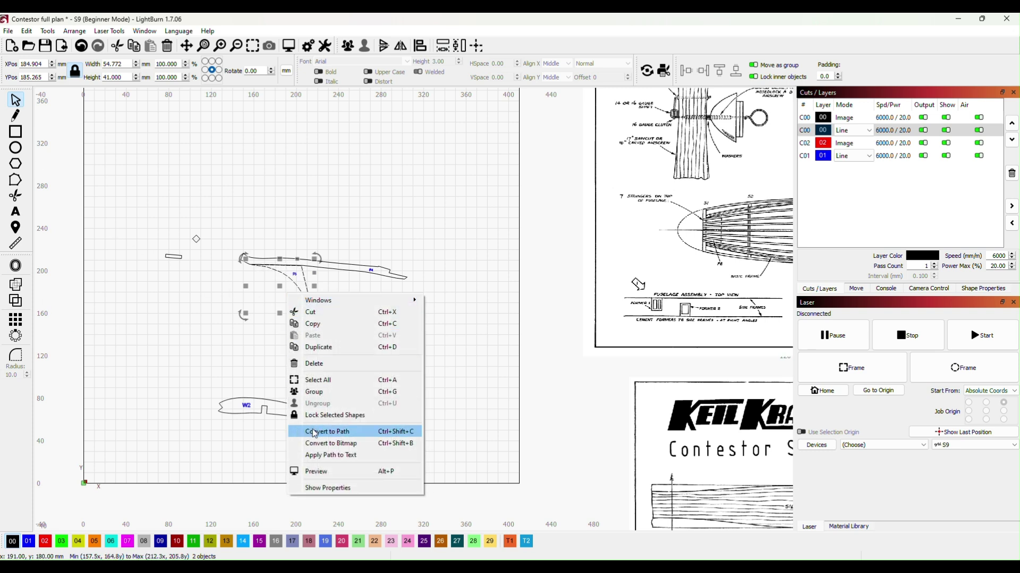
click(319, 395)
click(380, 329)
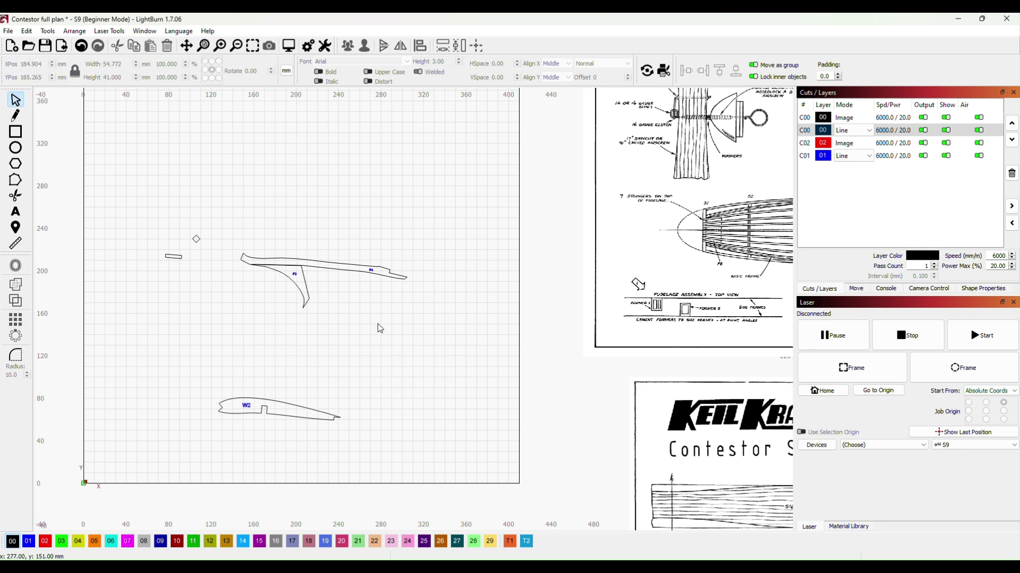
drag(293, 284, 156, 408)
Group the F4 outline with its text label.
drag(232, 238, 467, 322)
right_click(325, 265)
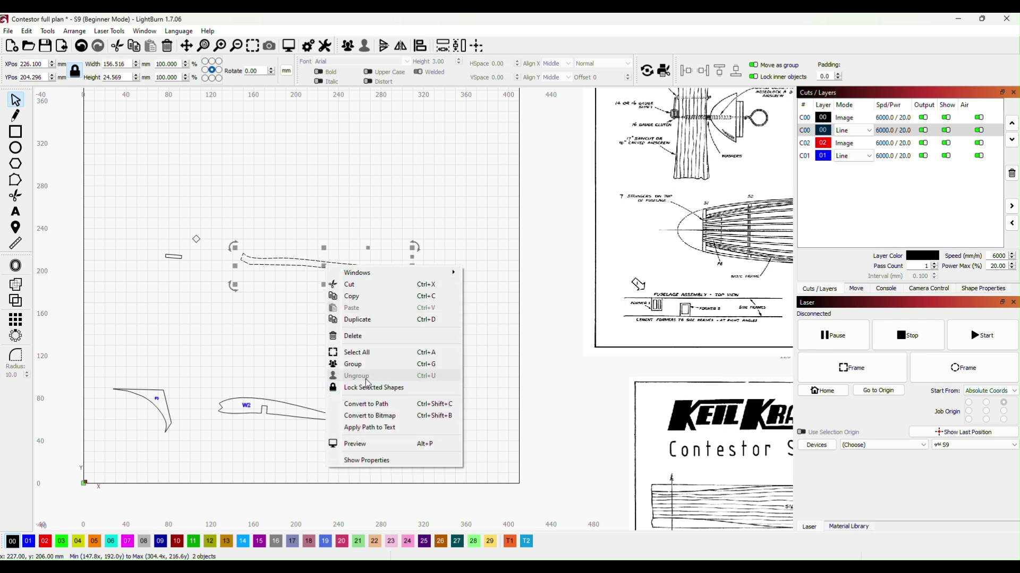
click(378, 352)
click(346, 331)
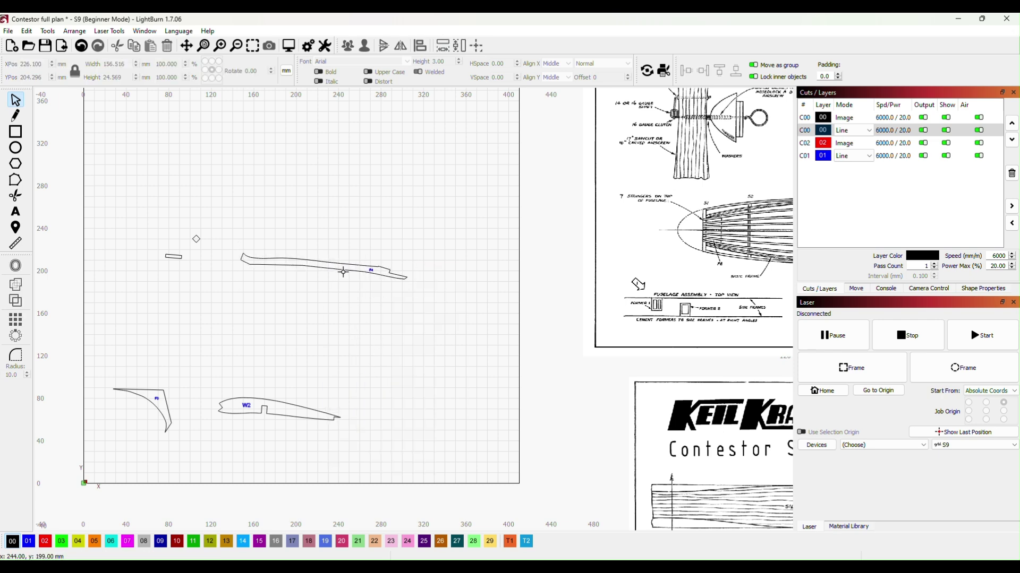
Trace the W9 trailing-edge tip outline on Contestor Sheet 2 with straight lines and place it at about X 148.5, Y 134.3.
scroll(502, 268, down, 3)
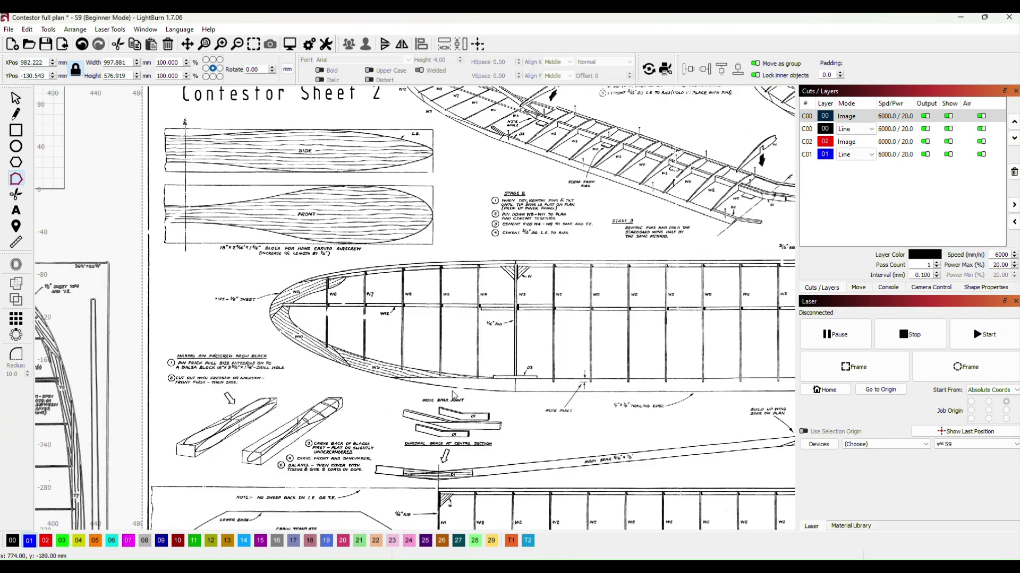
scroll(451, 391, up, 5)
key(ctrl+l)
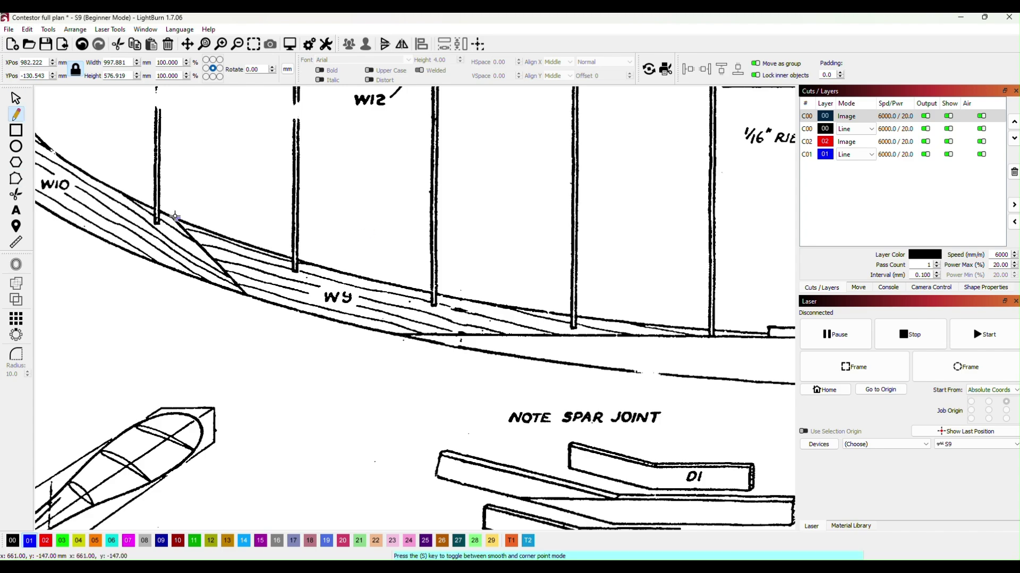
key(Escape)
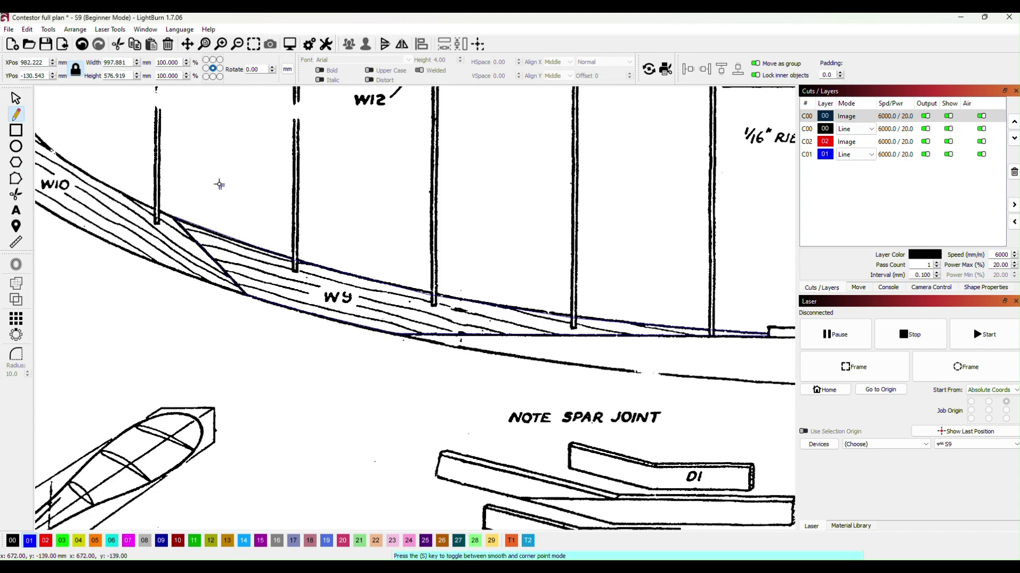
scroll(360, 220, down, 4)
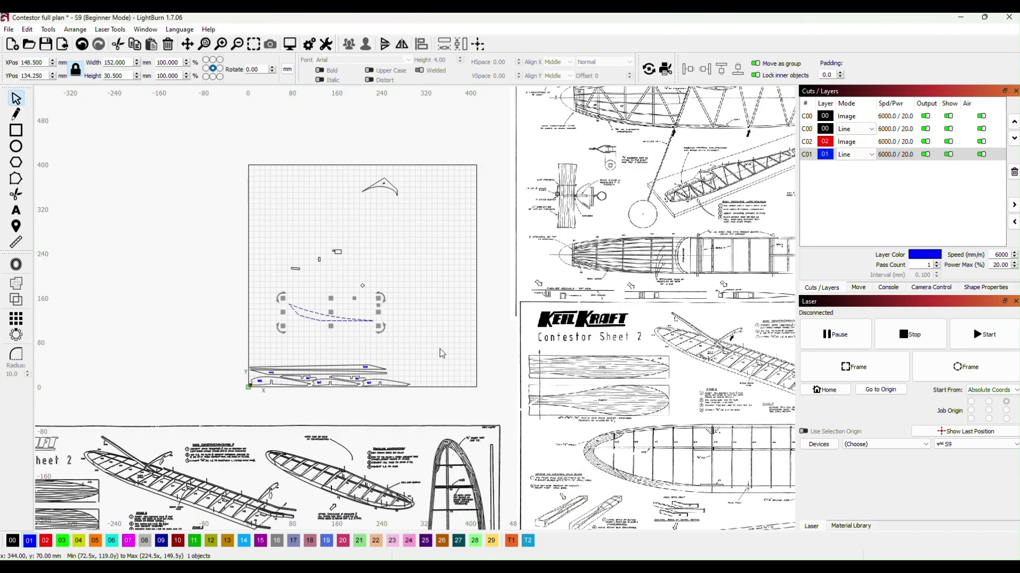
Bend the straight edges of the W9 outline into smooth curves by editing its nodes.
scroll(440, 349, up, 6)
key(ctrl+grave)
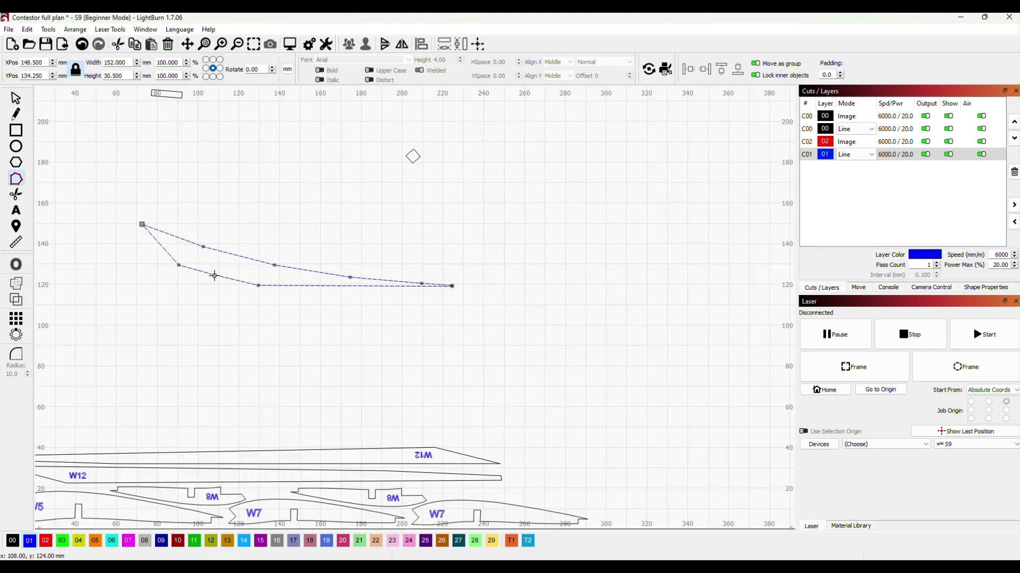
scroll(685, 274, down, 2)
Label the part W9 in Arial text 4 mm high, group it with its label and nest it above the W12 strips.
click(566, 357)
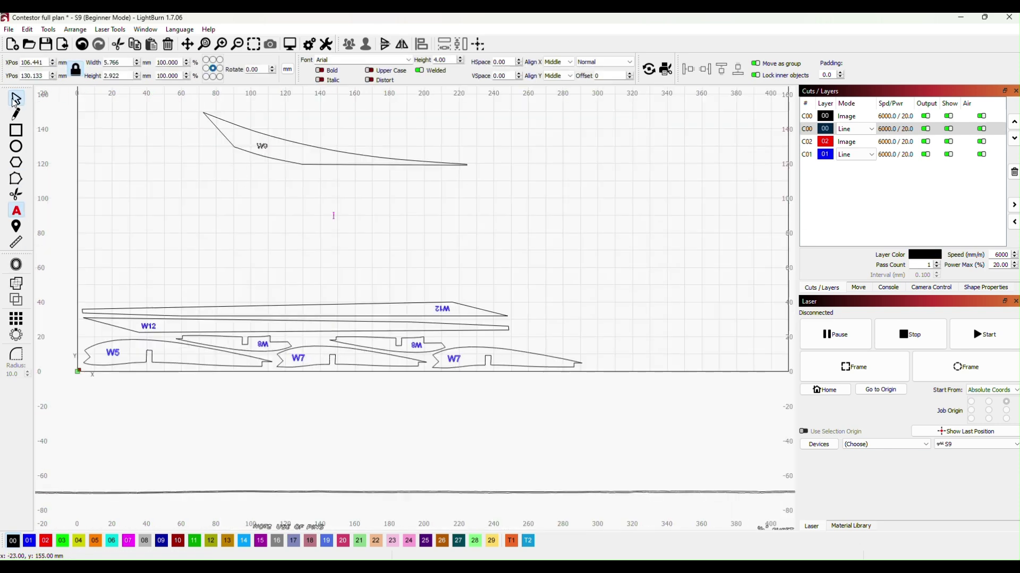
right_click(374, 161)
click(417, 262)
drag(232, 278, 529, 320)
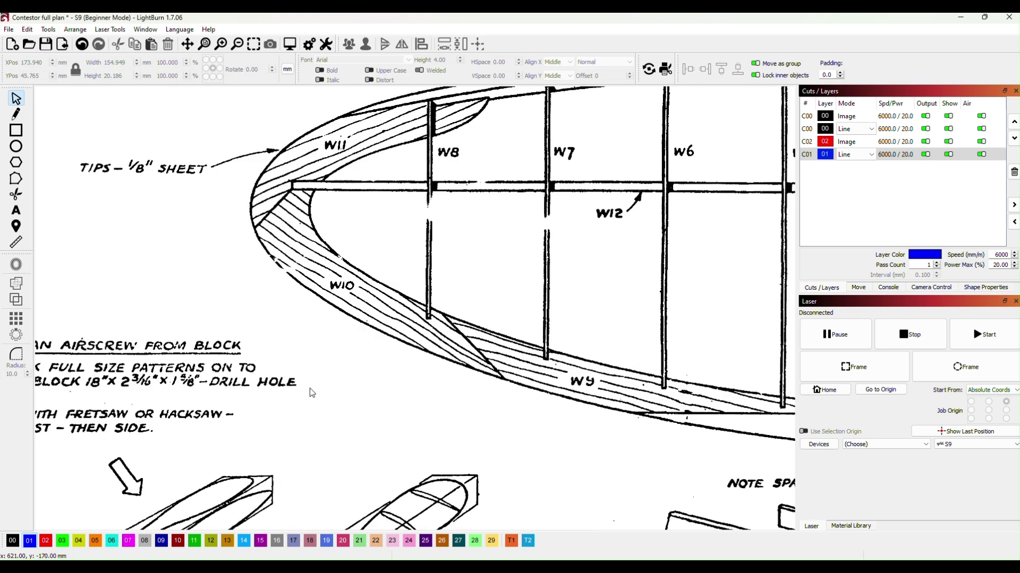
Trace the W10 wing-tip outline on Contestor Sheet 2 with straight lines and place it at about X 152.8, Y 120.1.
scroll(467, 310, up, 1)
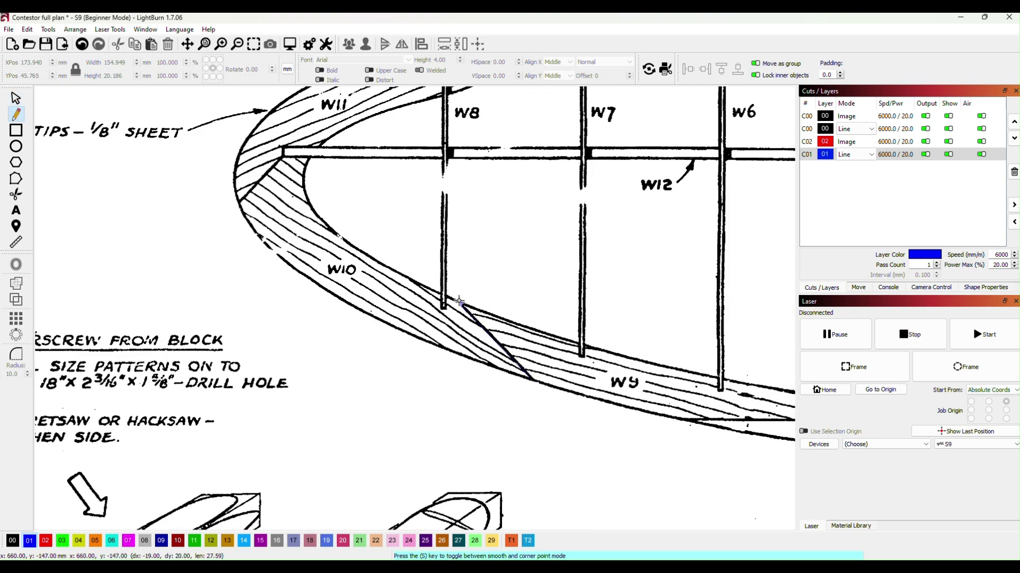
click(274, 279)
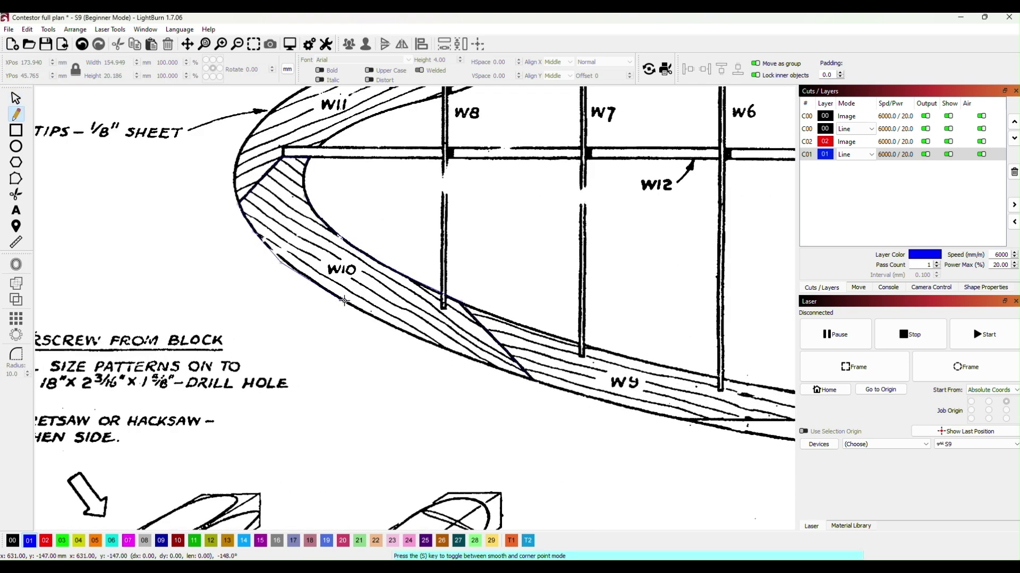
click(532, 380)
click(16, 98)
scroll(573, 377, down, 5)
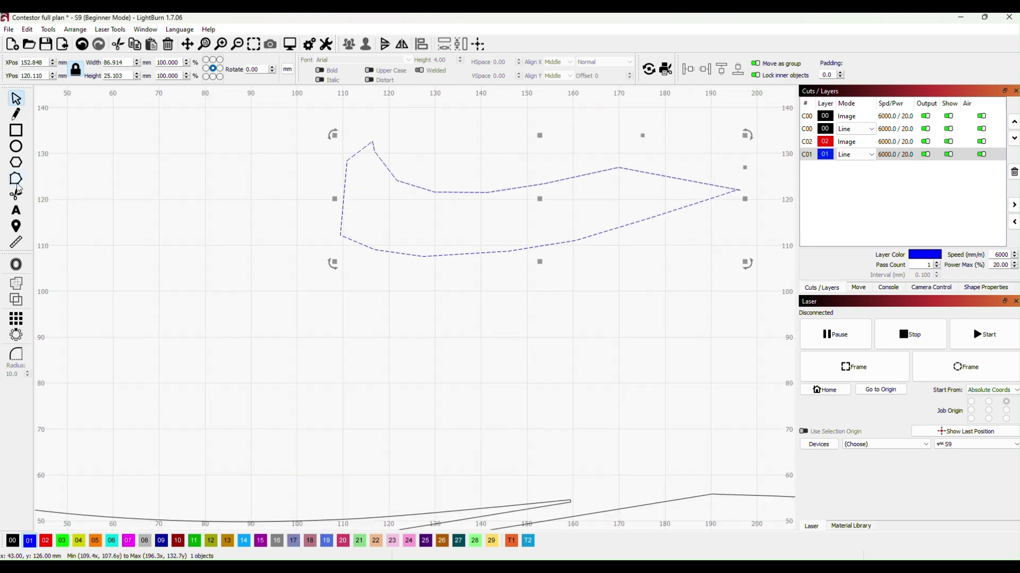
Bend the long upper and lower edges of the W10 outline into smooth curves by editing its nodes.
key(ctrl+grave)
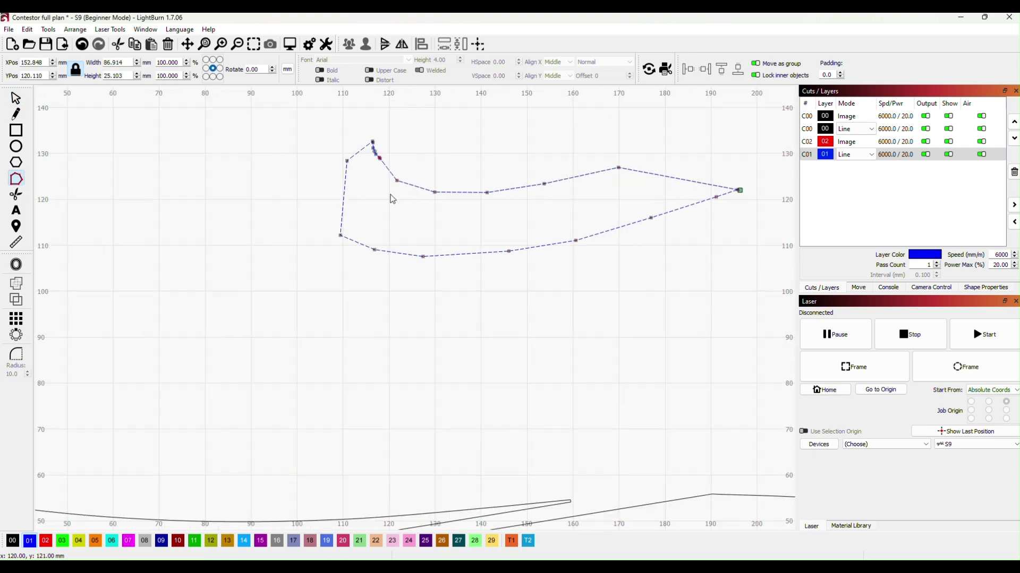
scroll(389, 140, up, 4)
scroll(501, 398, down, 3)
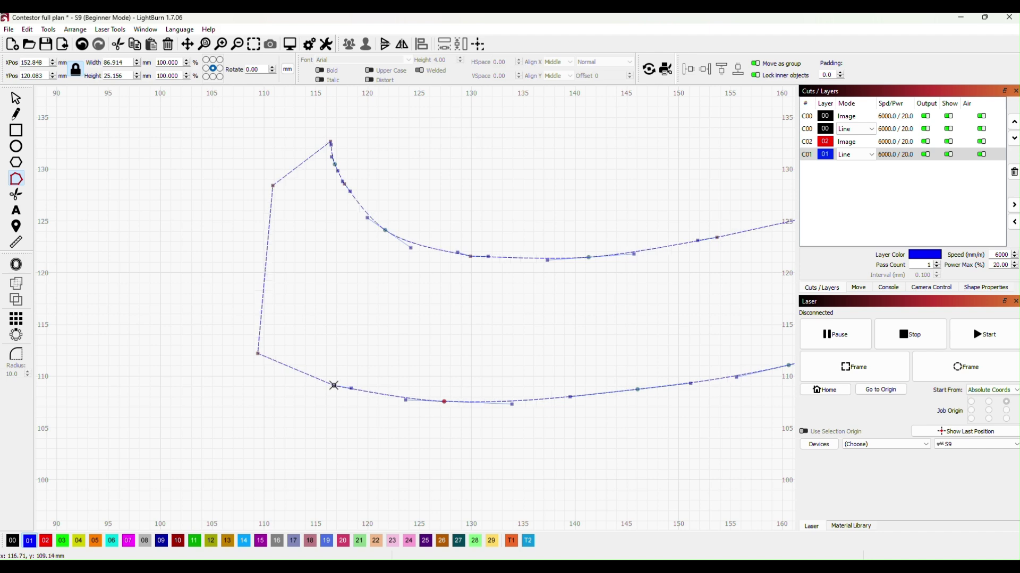
key(ctrl+grave)
scroll(216, 193, down, 3)
key(ctrl+grave)
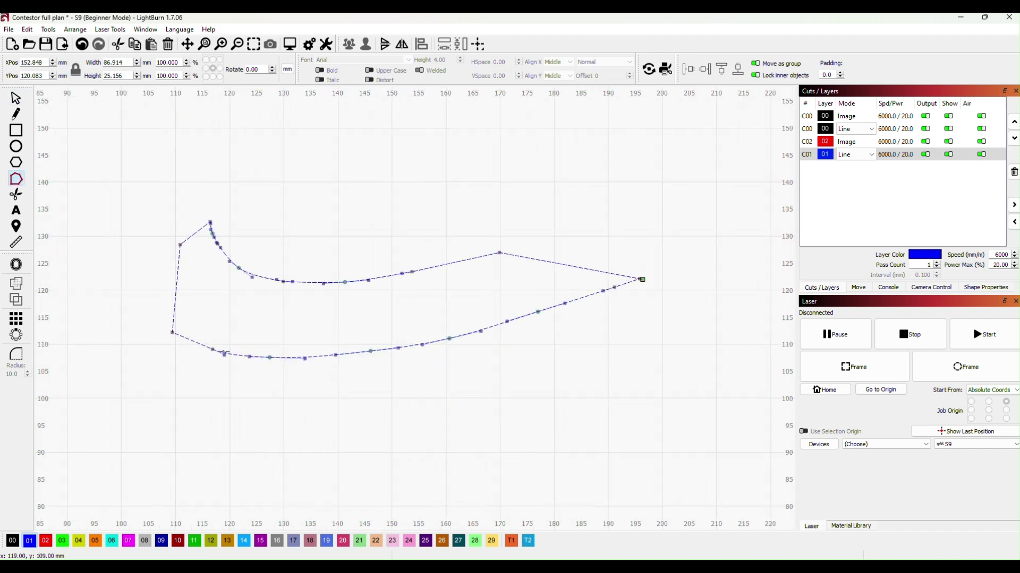
key(Escape)
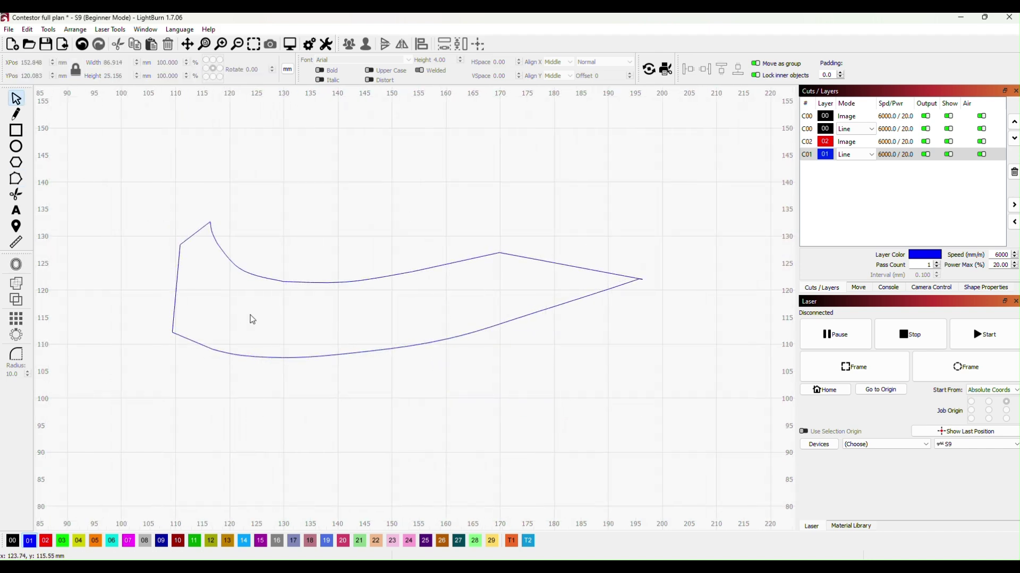
Nest the W10 part above the W9 pieces at about X 132.8, Y 69.6.
scroll(432, 414, down, 3)
drag(432, 414, 226, 299)
scroll(565, 200, down, 4)
drag(493, 284, 451, 336)
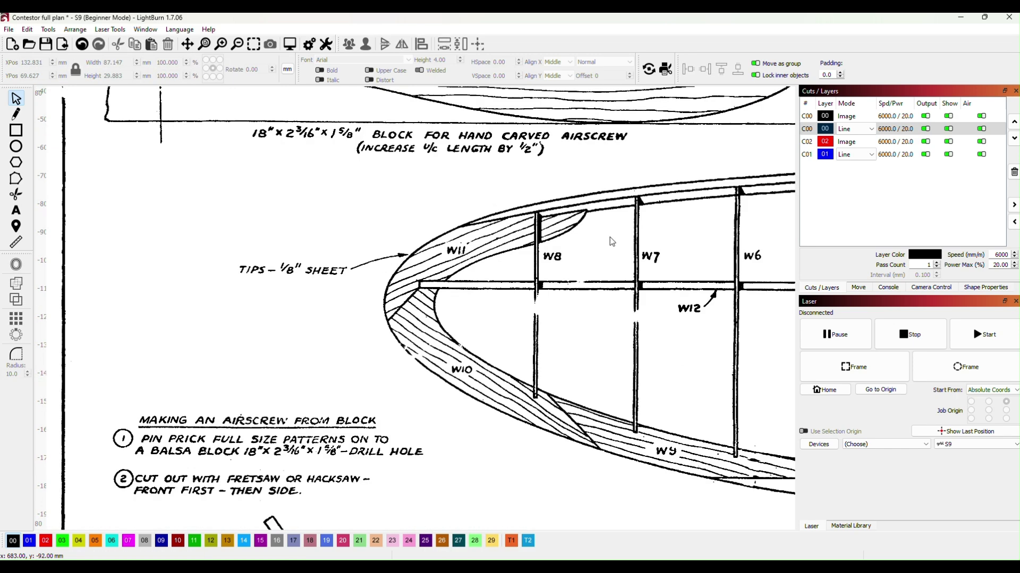
Trace the W11 wing-tip outline on Contestor Sheet 2 with straight lines and place it rotated at about X 156.6, Y 116.9.
click(16, 114)
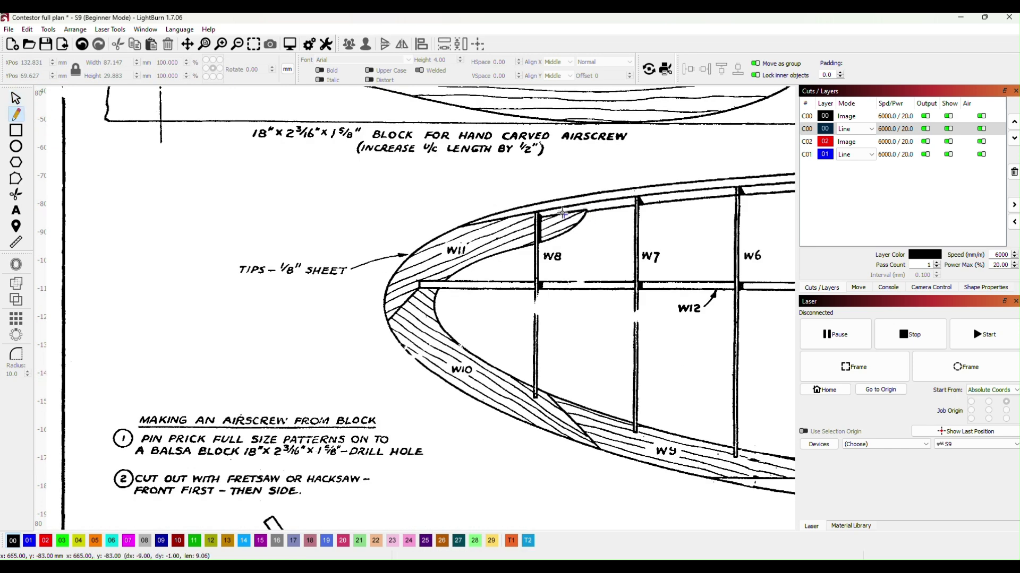
click(533, 247)
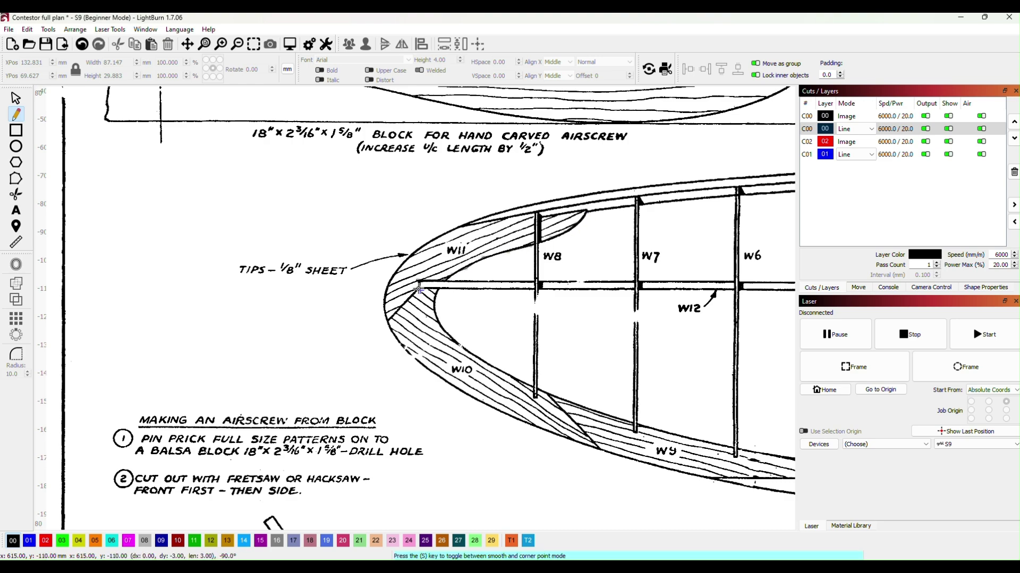
click(466, 225)
click(537, 214)
scroll(234, 296, down, 3)
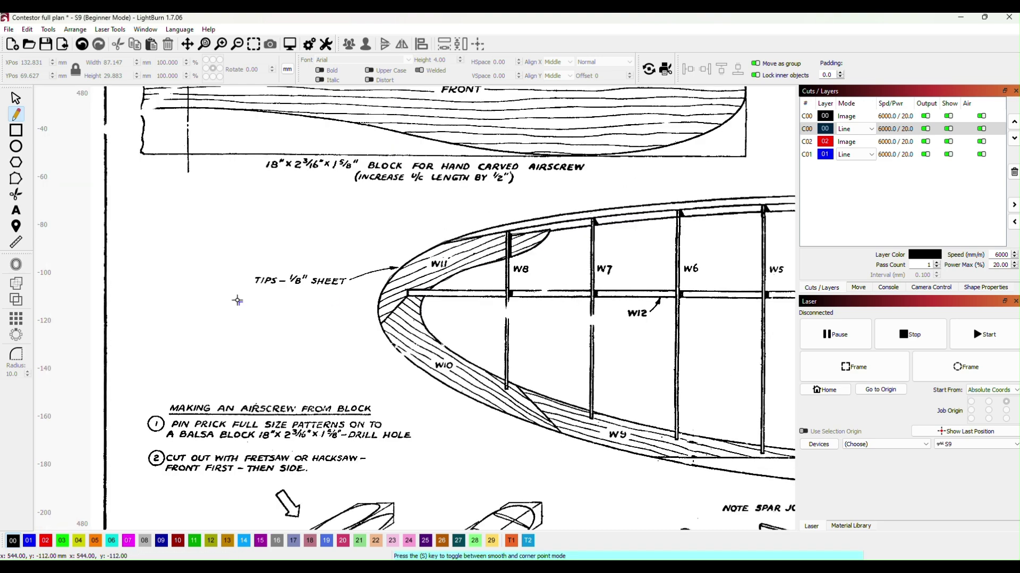
key(Escape)
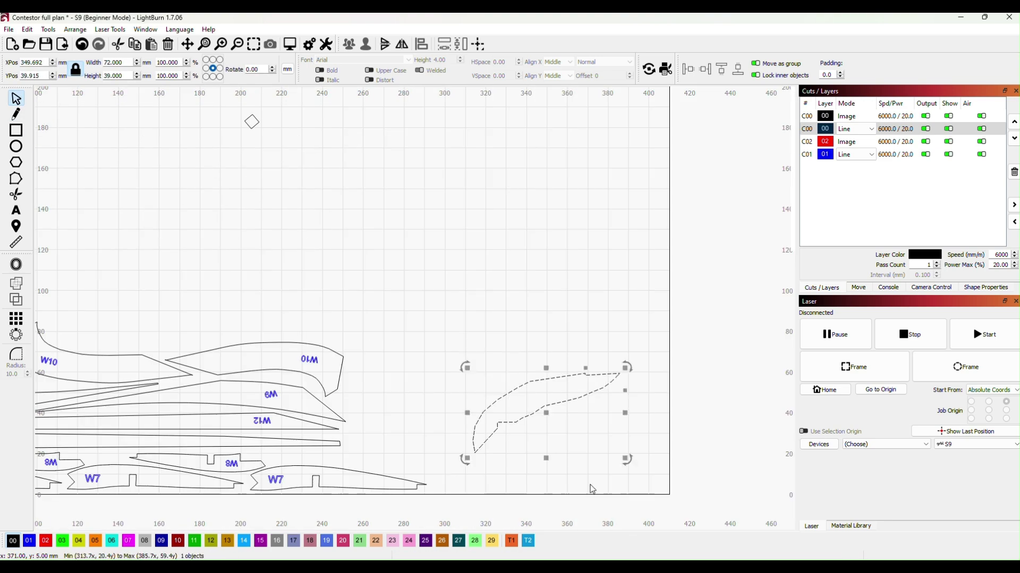
key(ctrl+z)
Bend the W11 outline's outer and inner edges into smooth curves by editing its nodes.
scroll(212, 265, up, 3)
key(ctrl+grave)
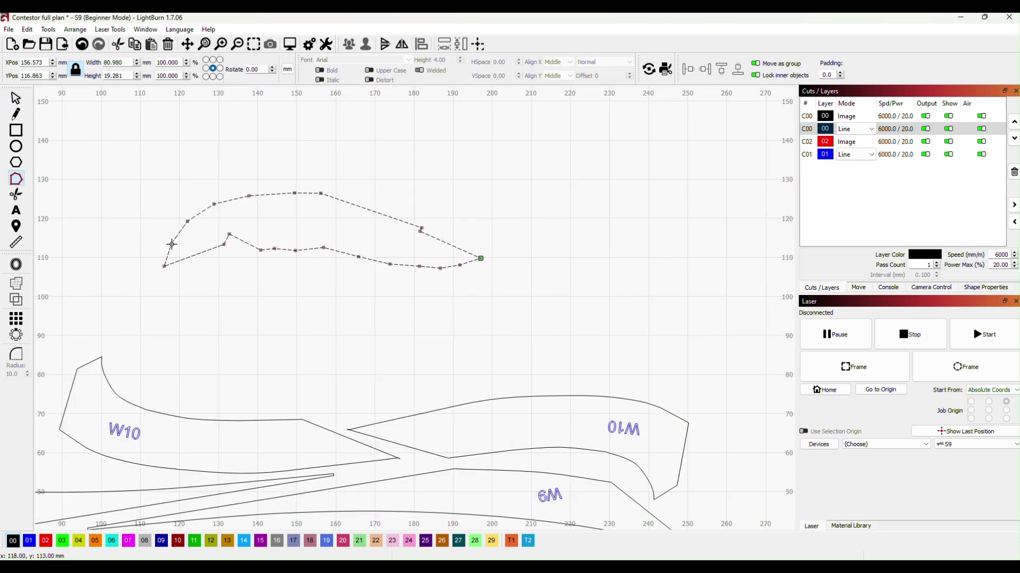
drag(420, 266, 420, 268)
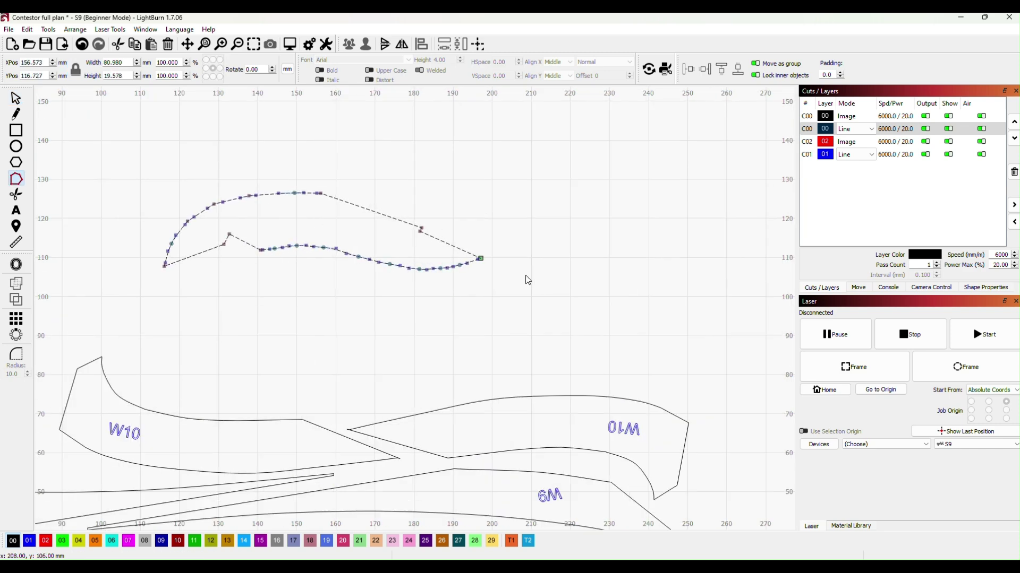
scroll(145, 207, up, 6)
key(Escape)
scroll(314, 273, down, 3)
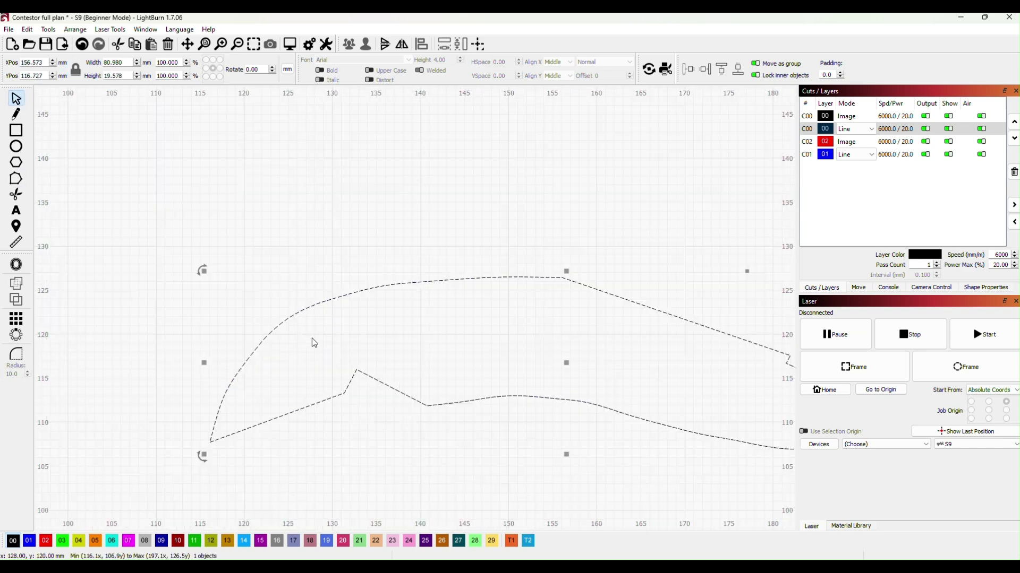
Move the W11 part down toward the other nested wing parts on the work area.
double_click(443, 238)
right_click(599, 289)
key(Escape)
scroll(598, 288, down, 5)
drag(637, 297, 464, 386)
click(464, 386)
drag(452, 336, 448, 319)
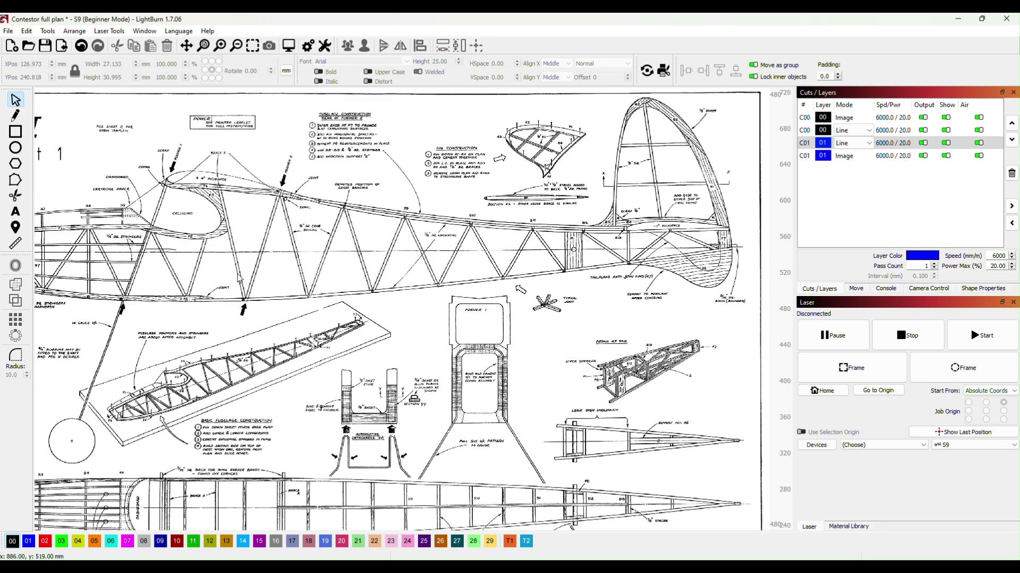
Rotate the R5 part and nest it between the two triangular parts at about X 81.6, Y 153.0.
drag(239, 279, 701, 196)
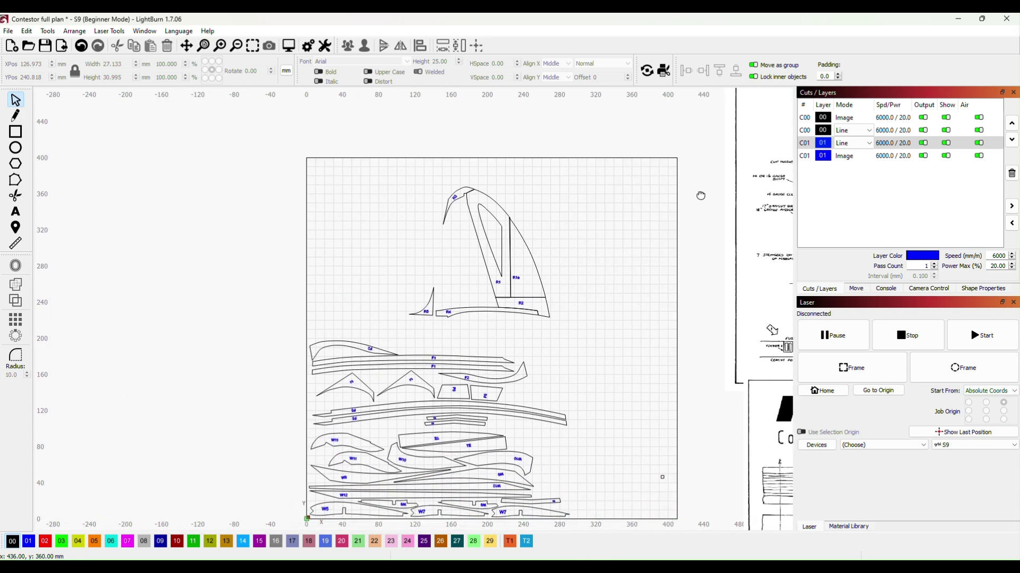
scroll(700, 196, up, 2)
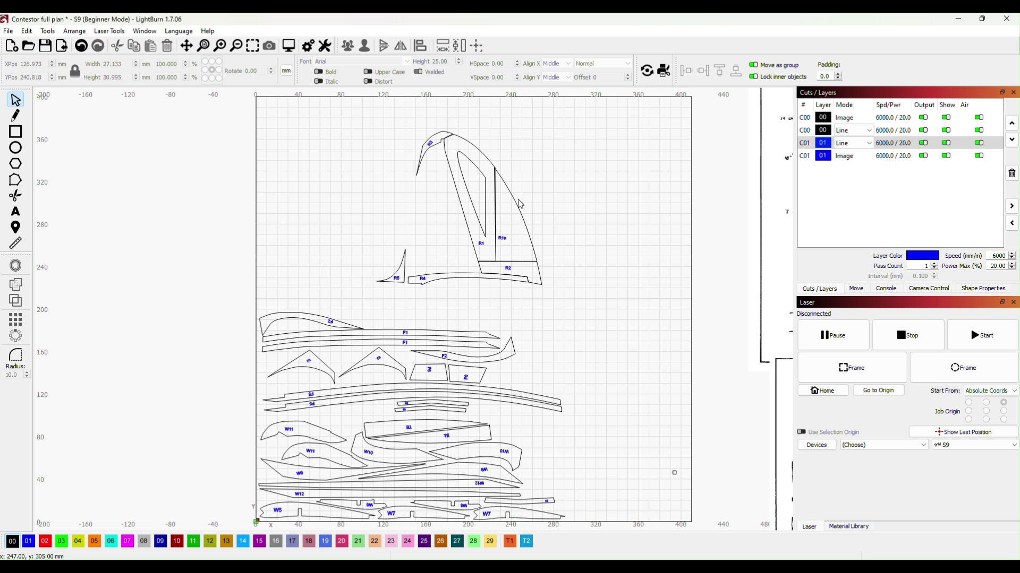
drag(570, 275, 598, 243)
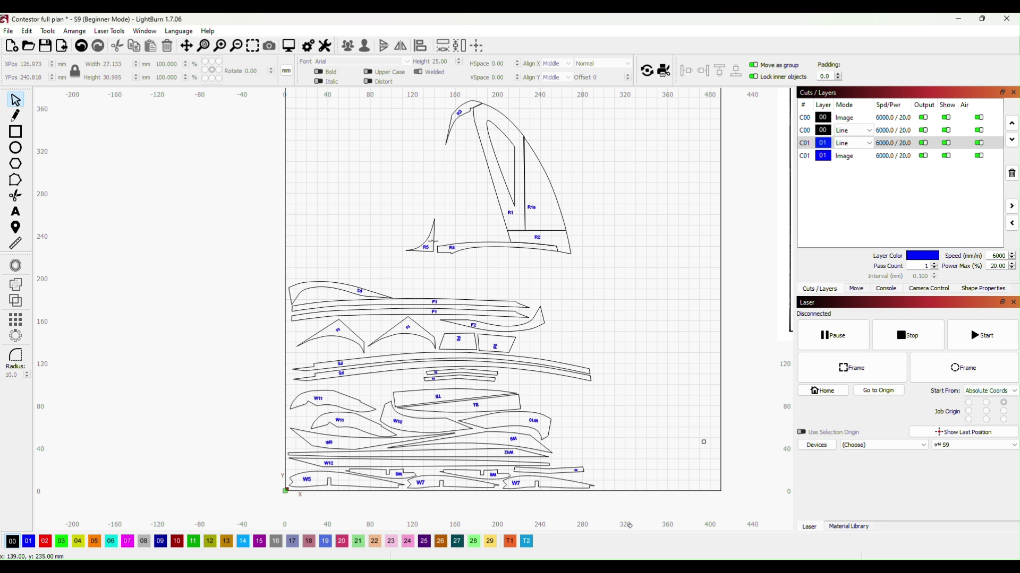
drag(432, 241, 383, 333)
click(380, 305)
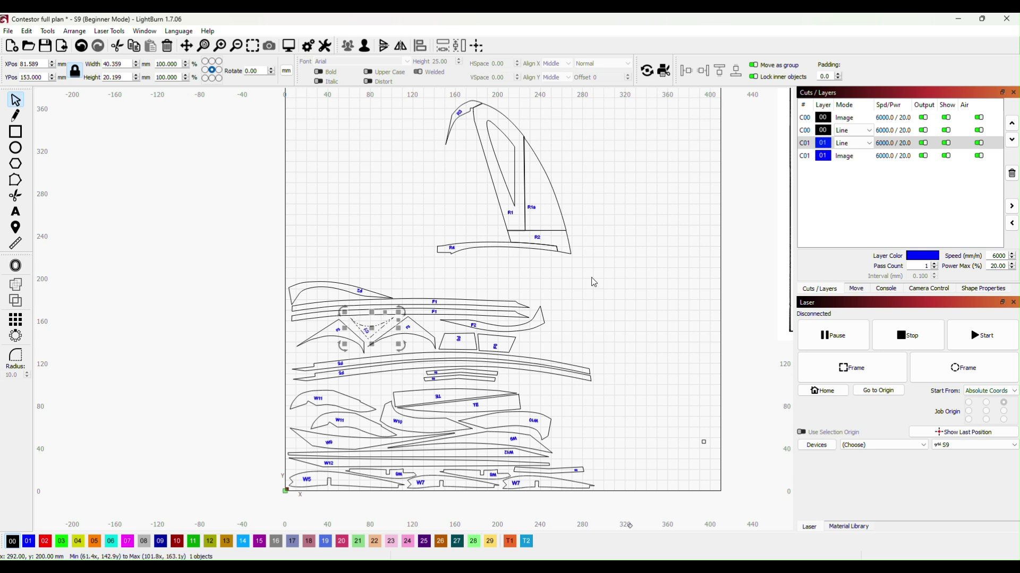
click(601, 293)
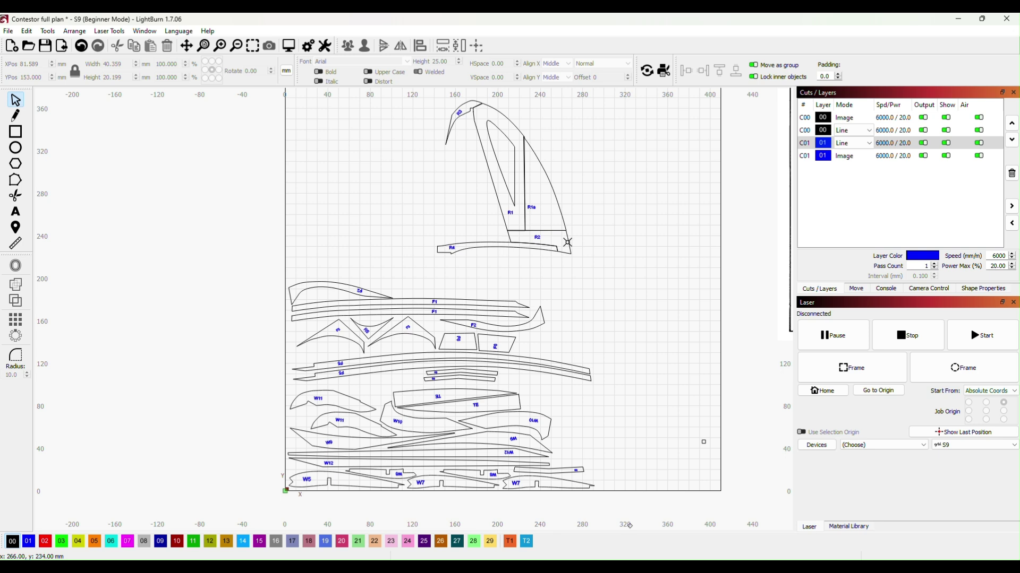
Nest parts R2, R3 and R5 in the gaps below the long curved strips, with R2 near X 230.9, Y 98.2 and R5 near X 72.7, Y 97.9.
drag(567, 243, 561, 392)
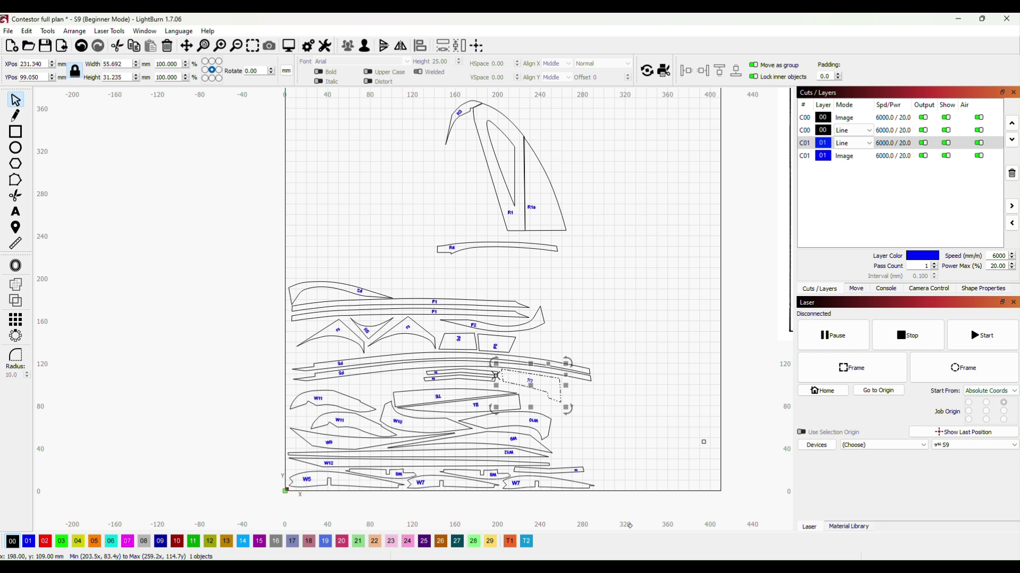
drag(503, 380, 504, 383)
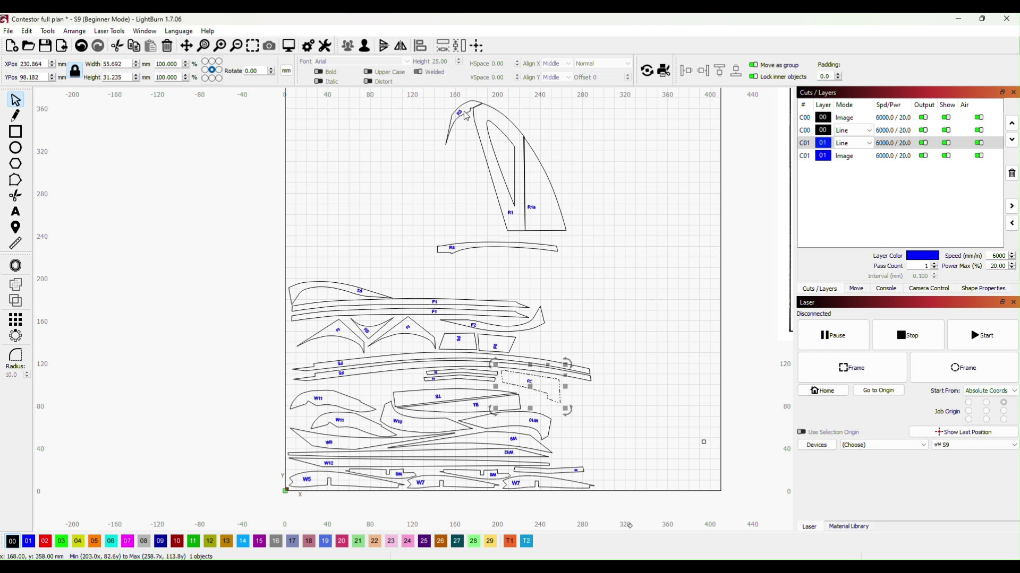
drag(464, 113, 391, 373)
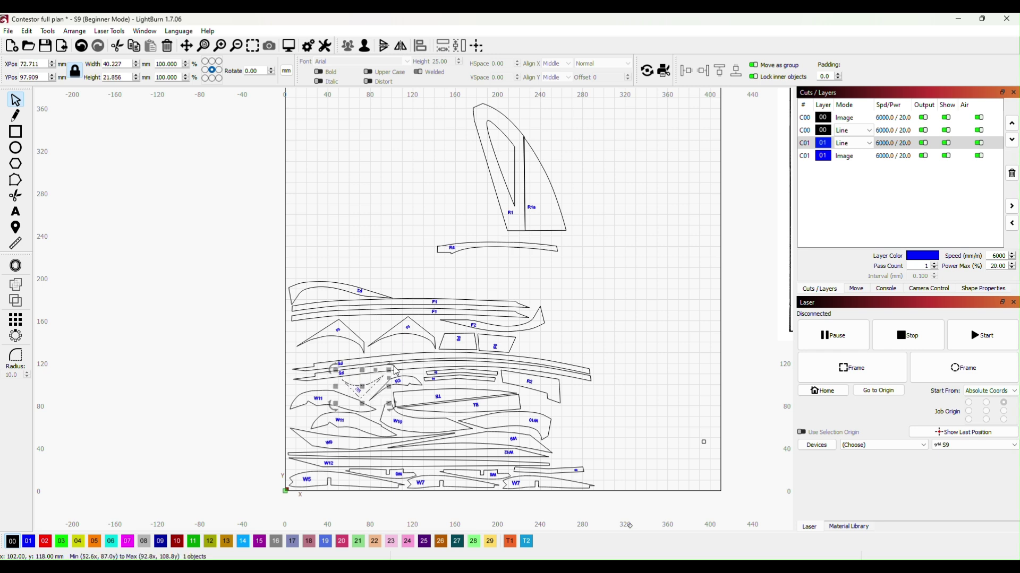
click(627, 289)
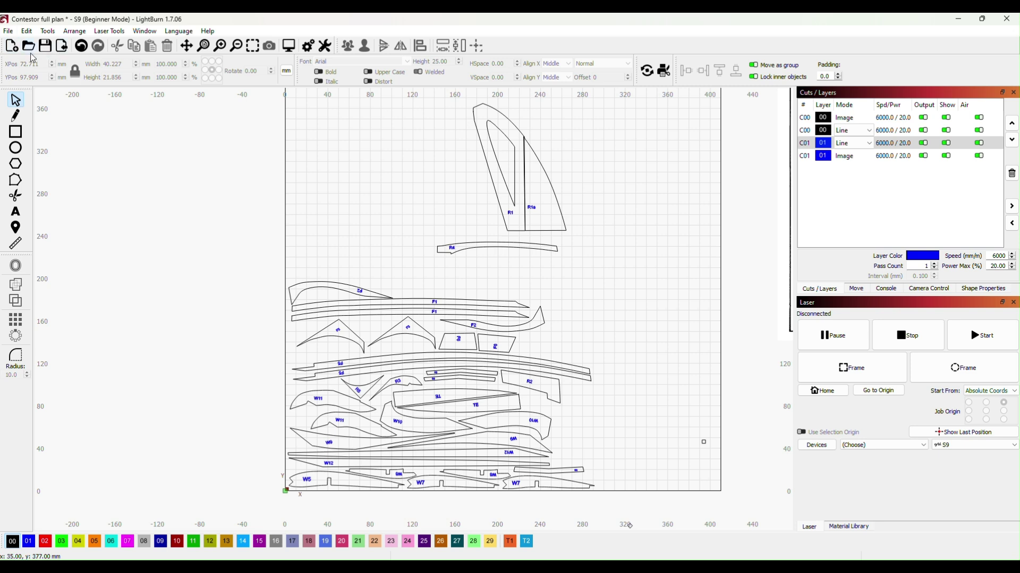
Save the current project and open the project file "Contestor sheet 1 and 2".
click(8, 31)
key(ctrl+s)
click(7, 32)
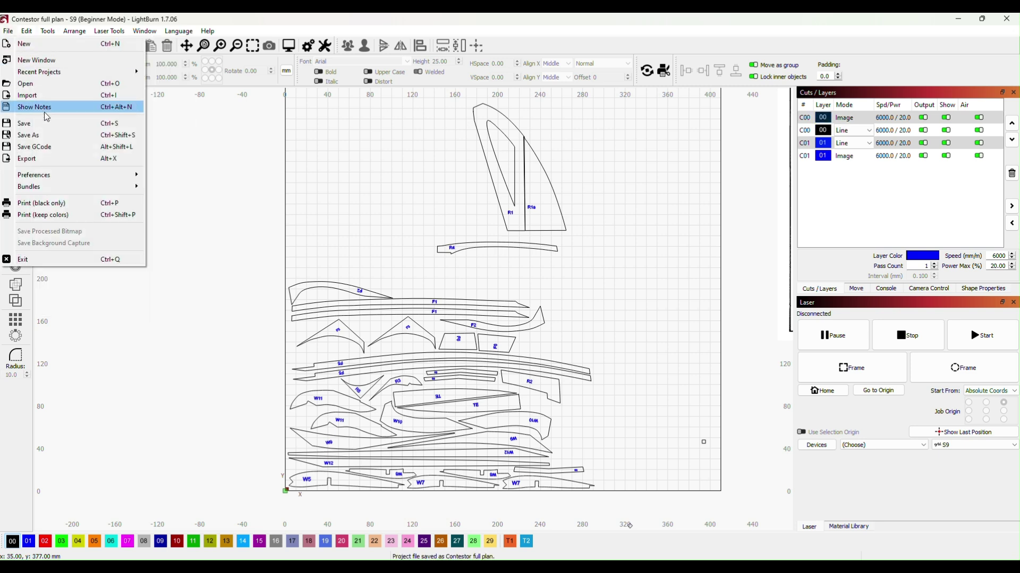
click(49, 85)
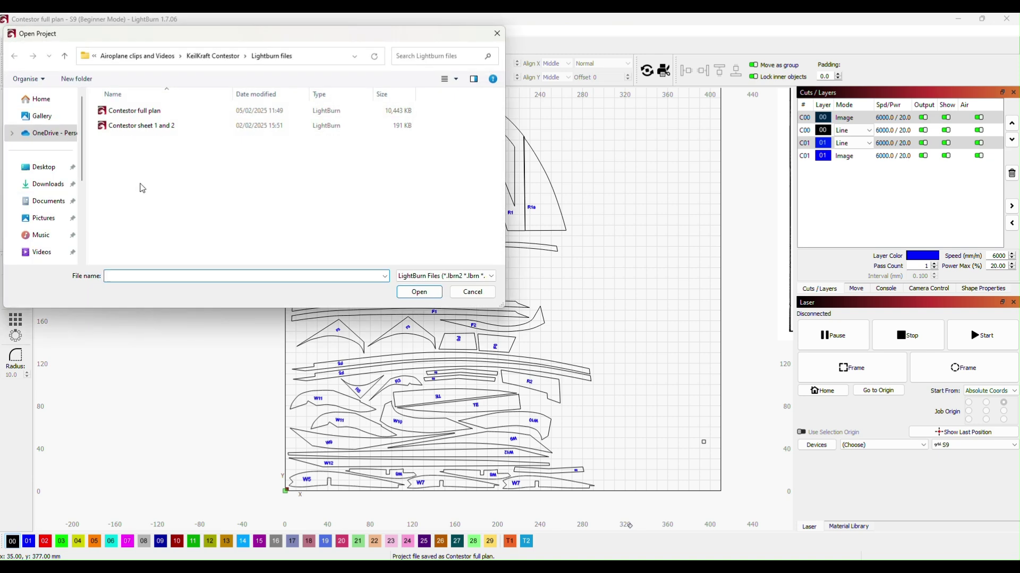
double_click(136, 125)
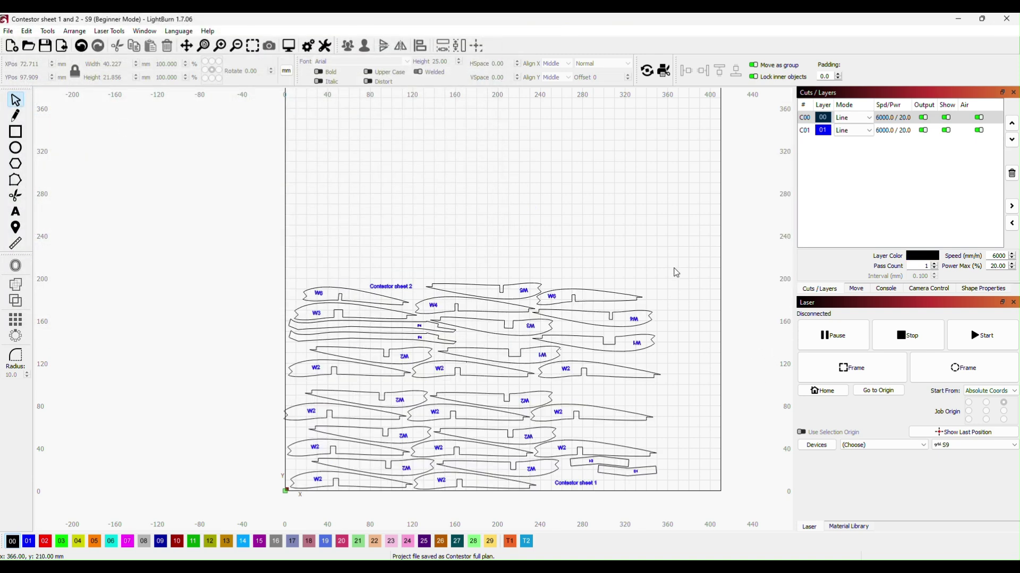
Examine the nested wing-rib layouts of Contestor sheet 1 and Contestor sheet 2 on the work area.
drag(674, 363, 661, 321)
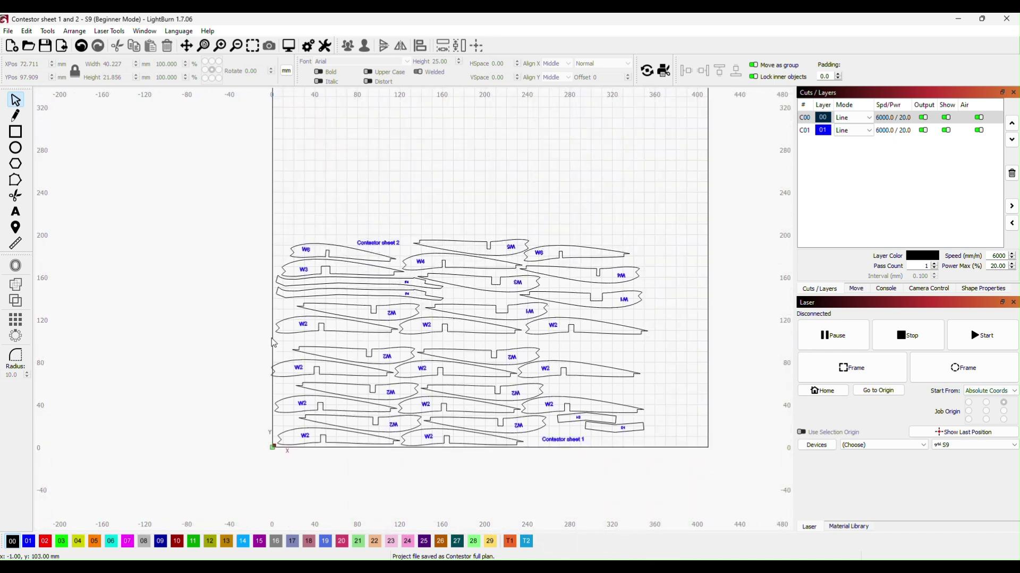
drag(272, 341, 67, 340)
scroll(72, 342, up, 2)
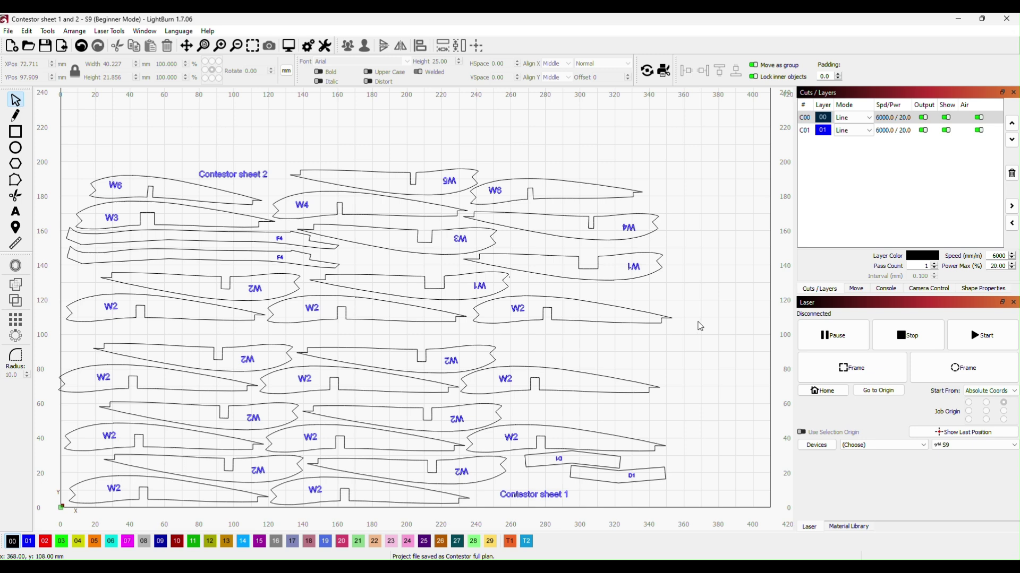
scroll(710, 319, up, 1)
scroll(713, 319, down, 1)
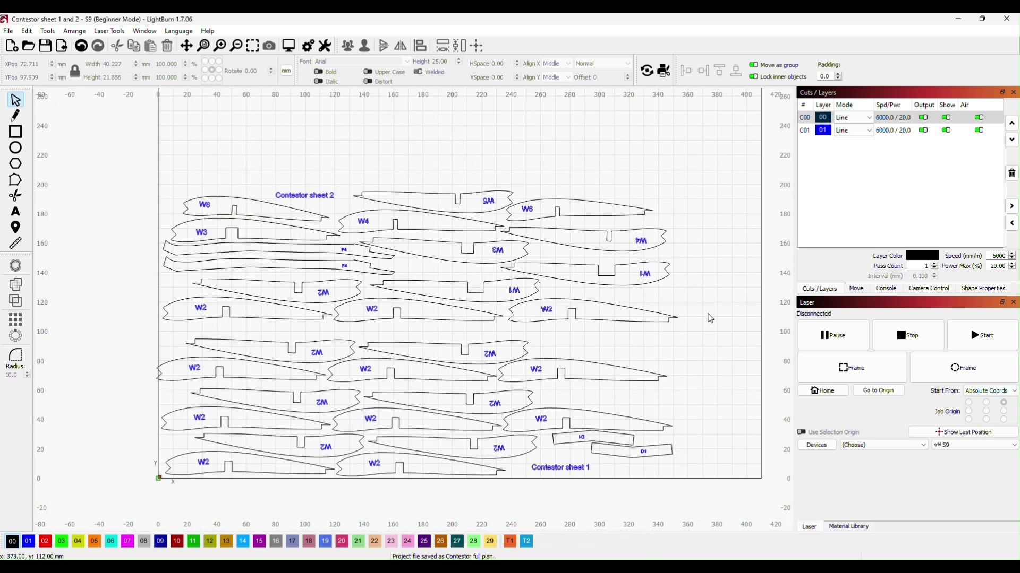